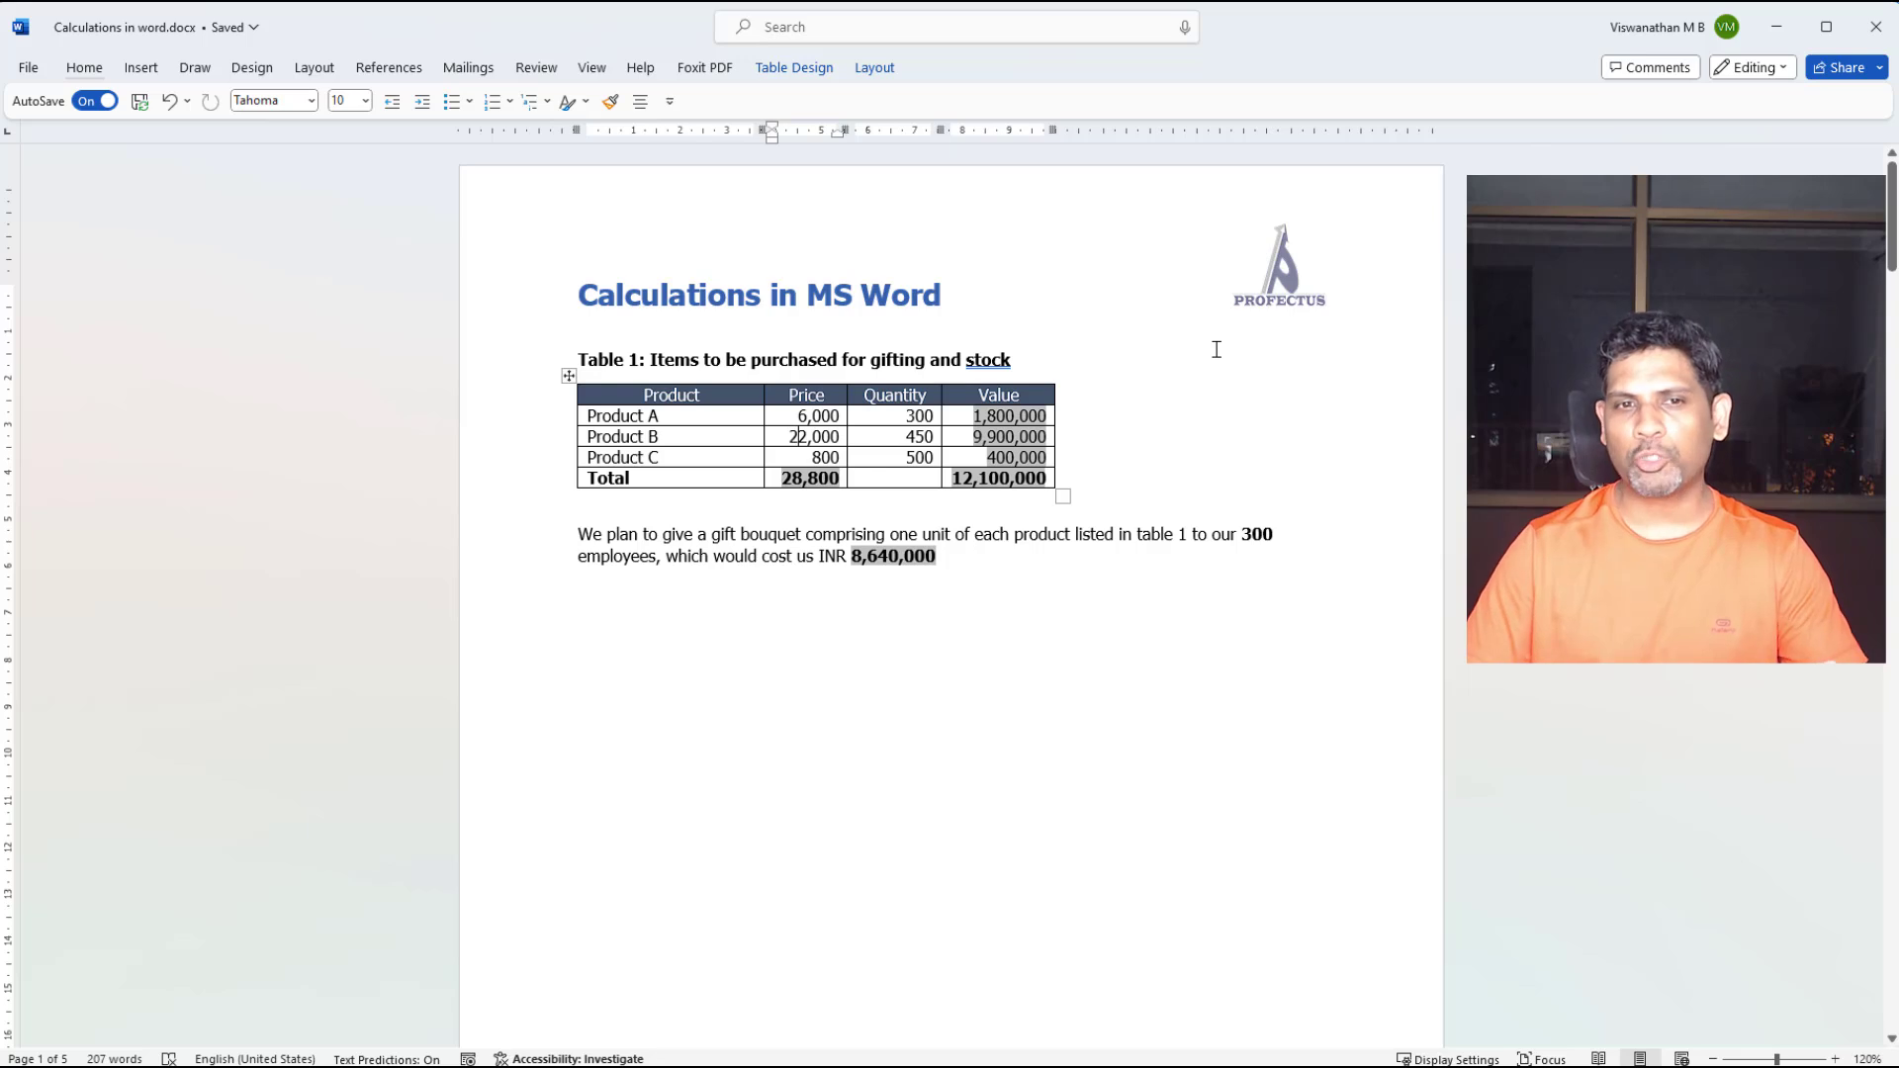
Undo the last change to Product B's price and update the calculated fields in the table and the paragraph below it.
key(ctrl+z)
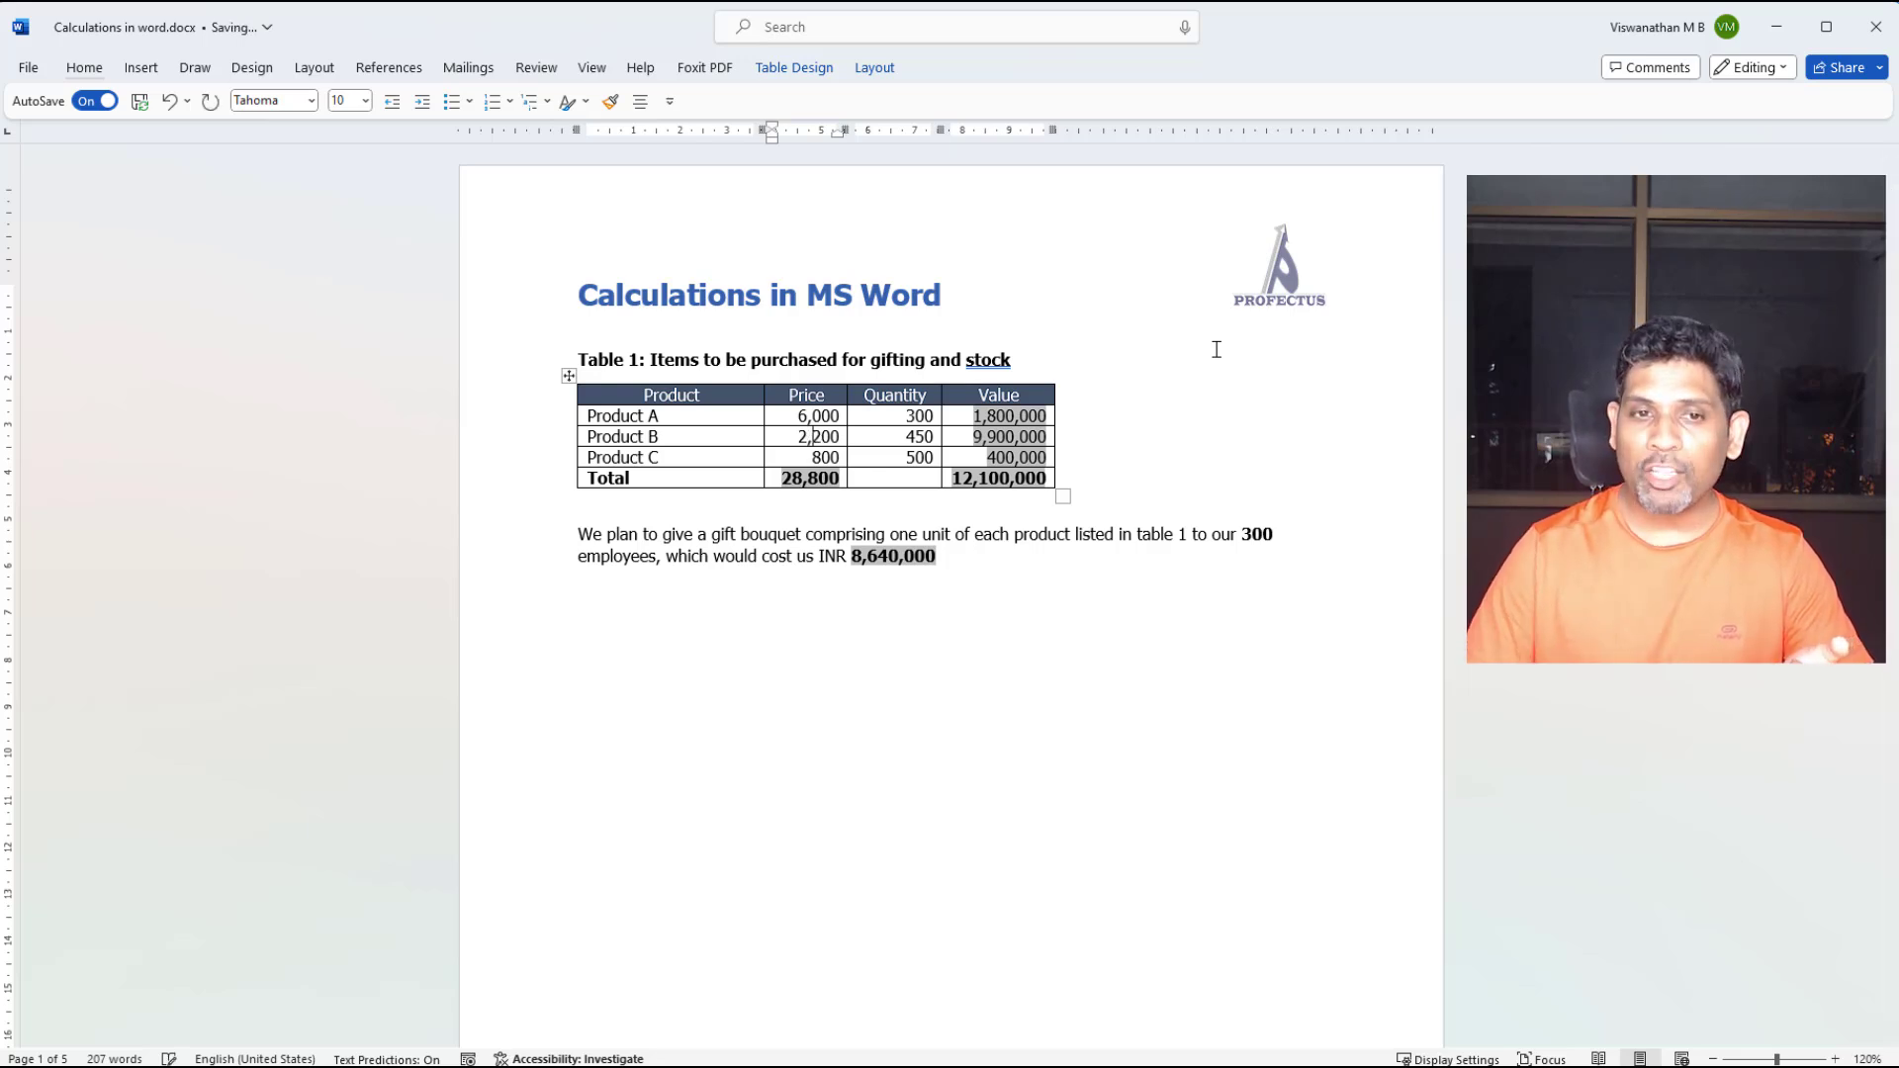
drag(546, 604, 546, 400)
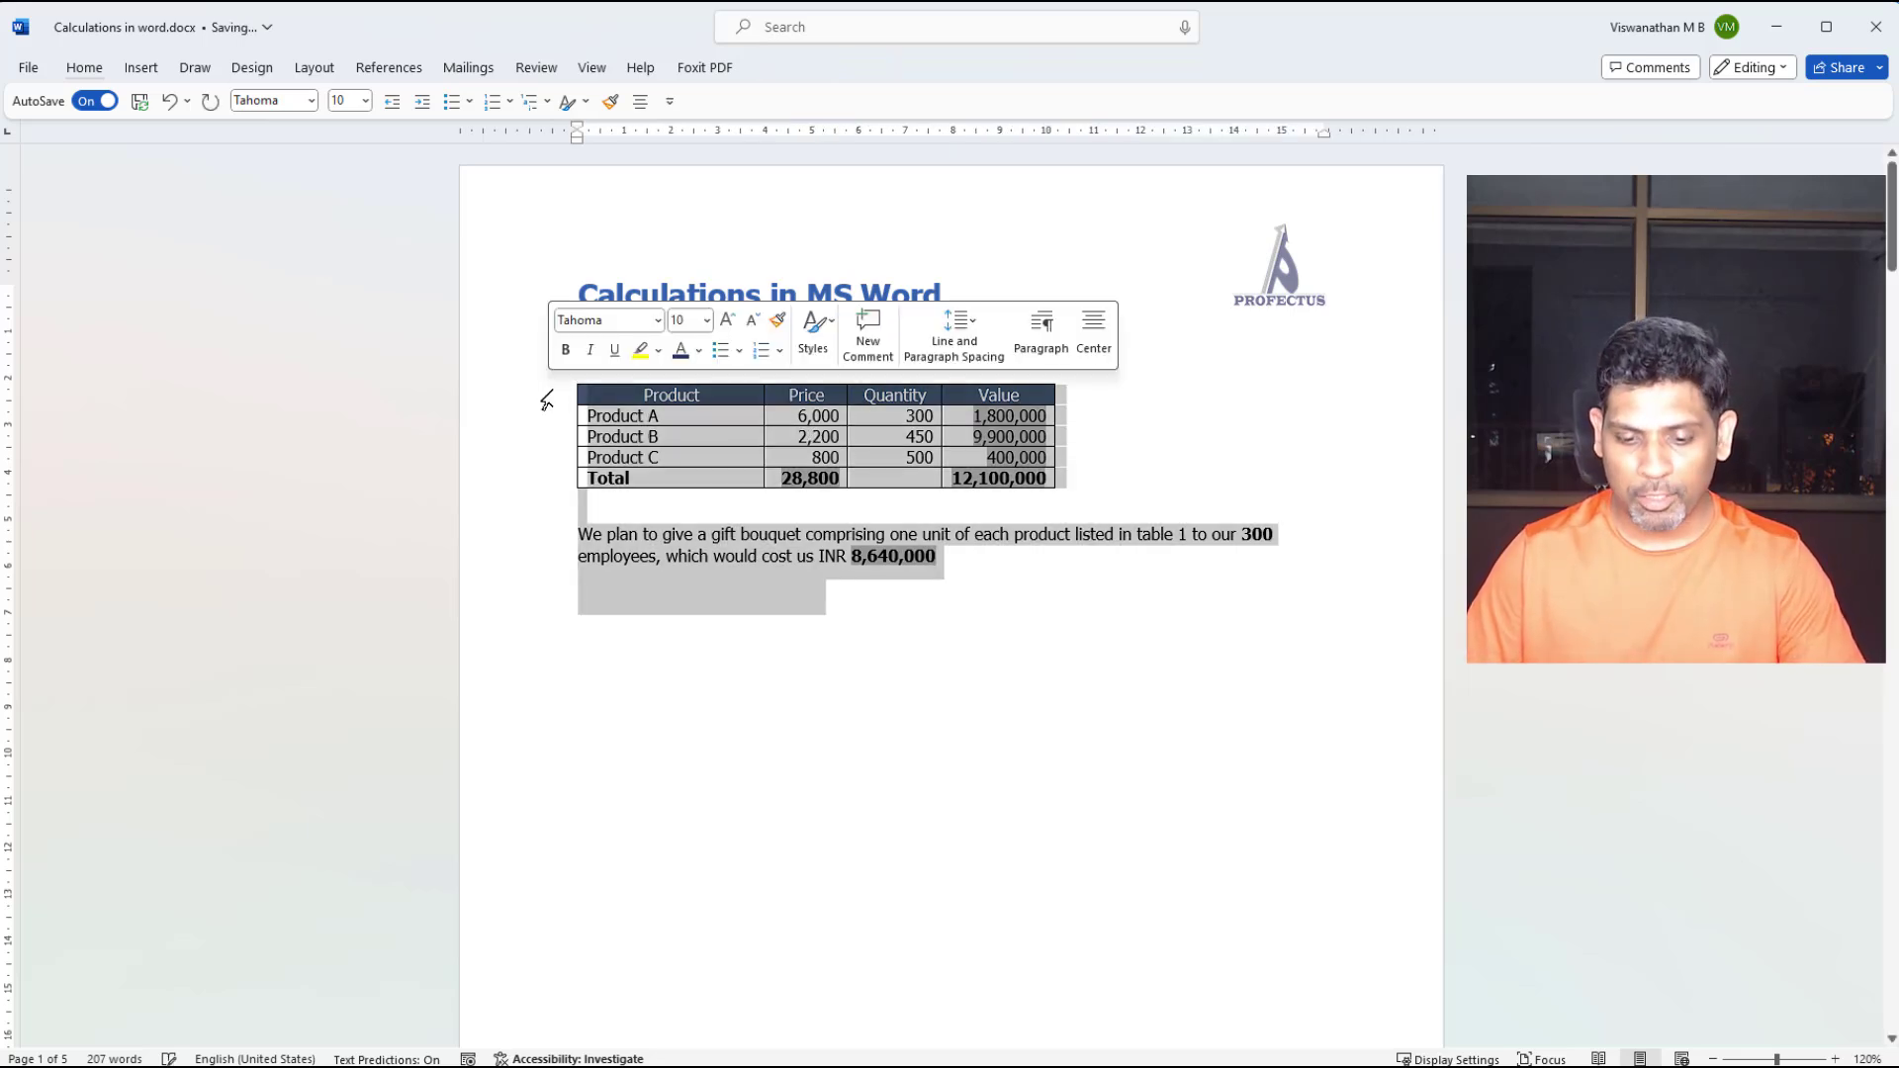
key(F9)
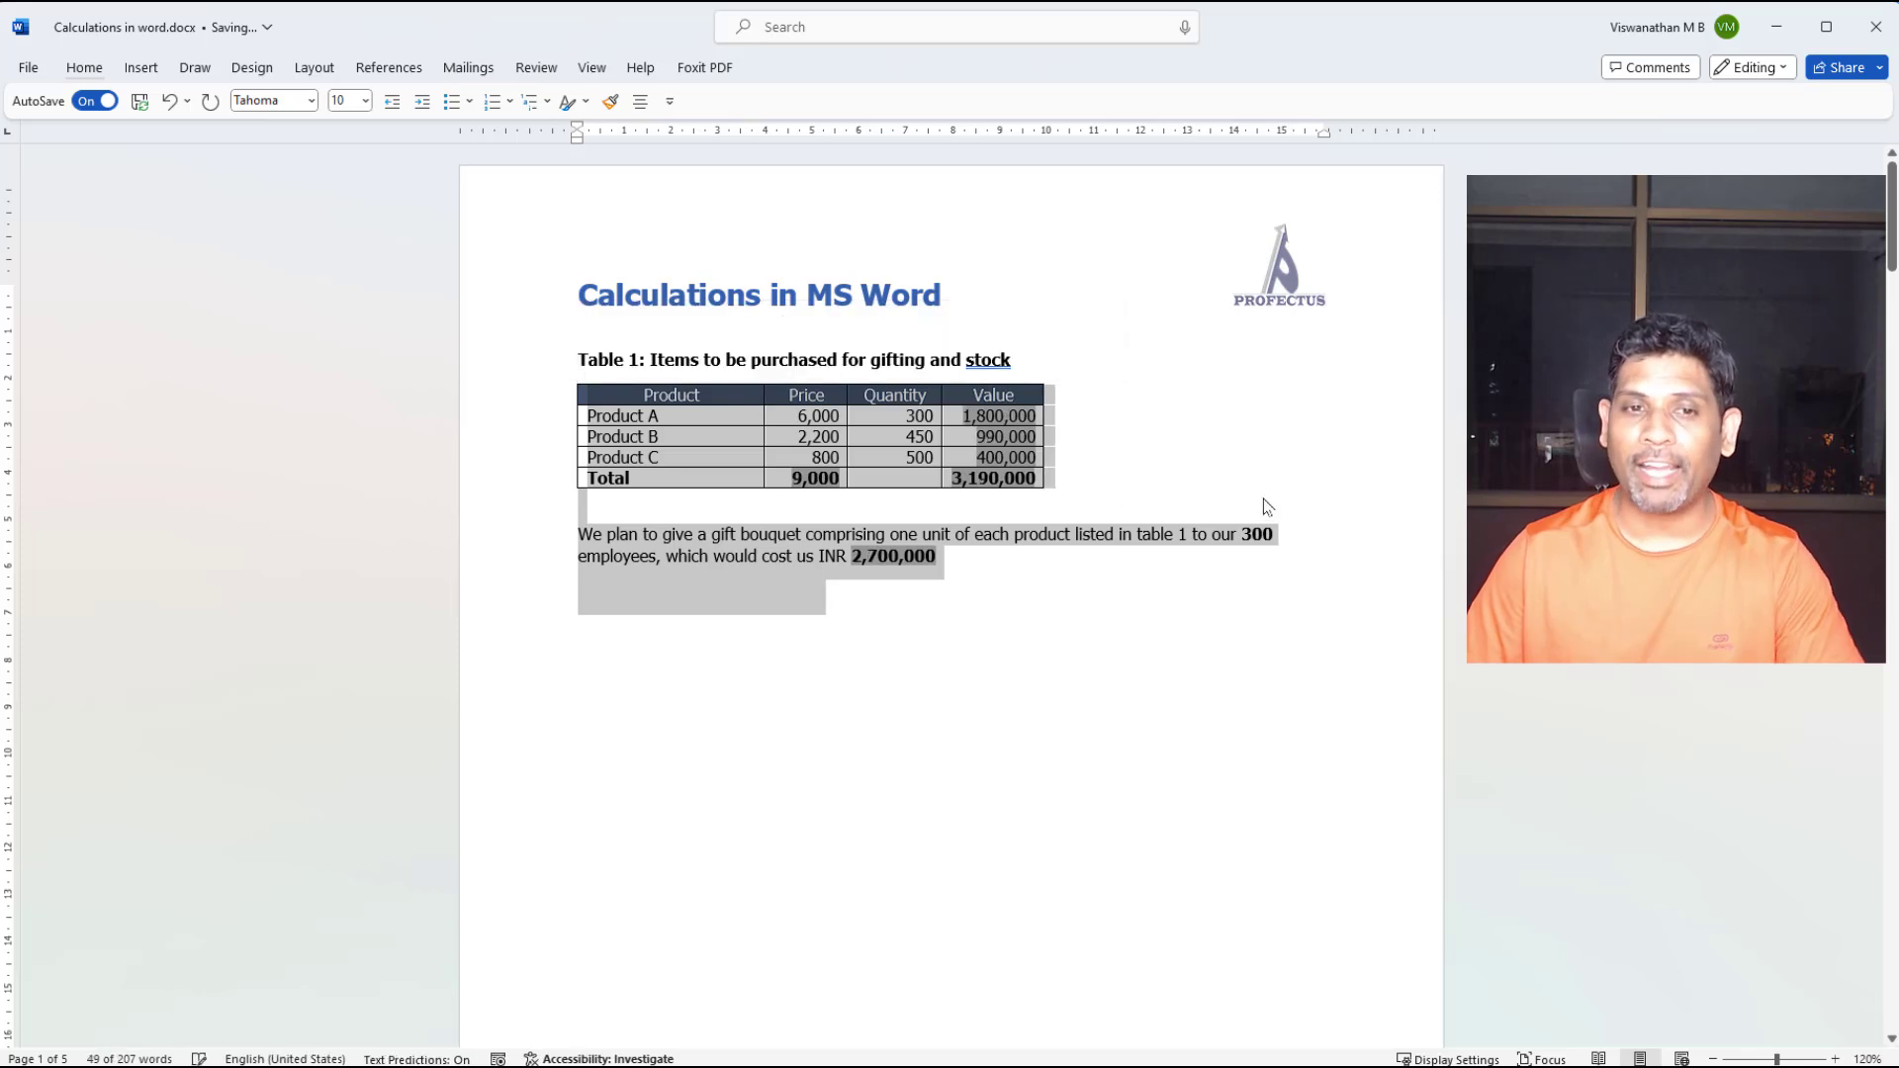
click(906, 599)
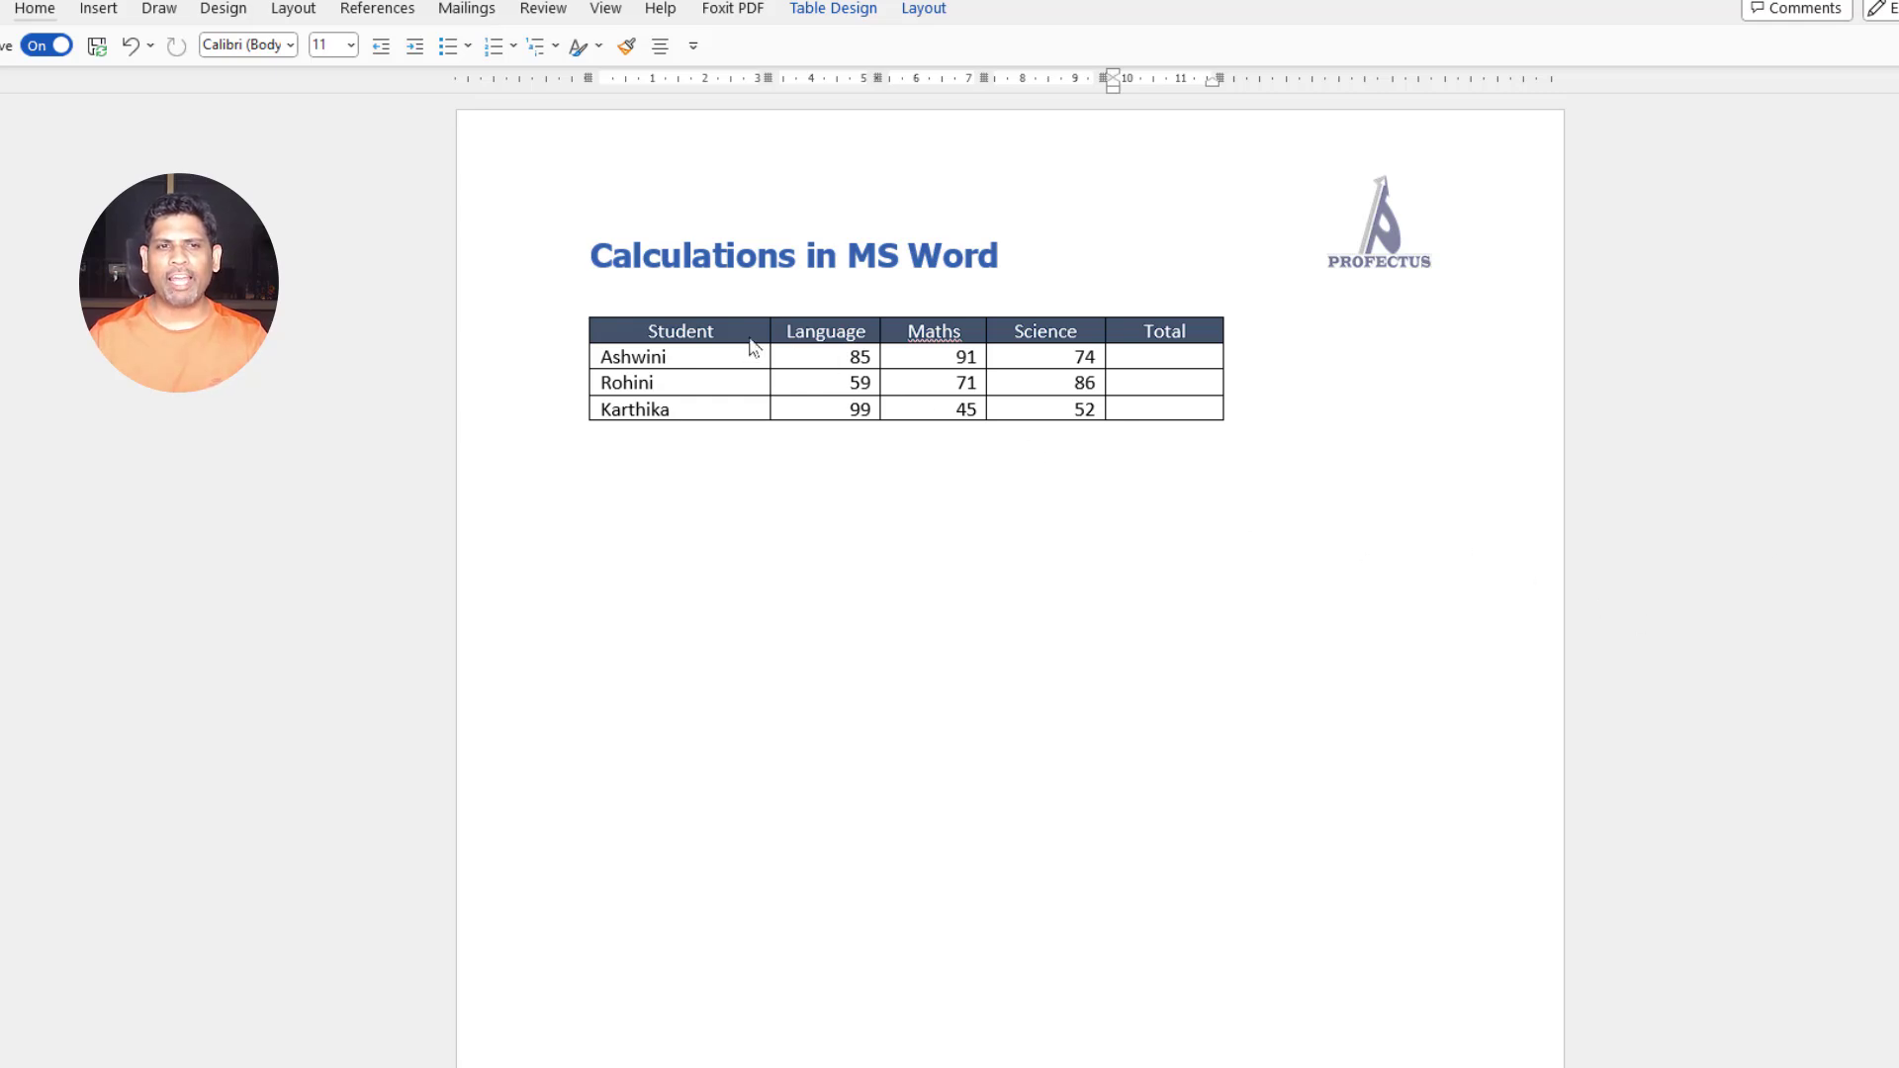
Insert a formula field with =SUM(LEFT) in the first student's Total cell of the marks table.
click(1150, 361)
drag(1162, 358, 1170, 409)
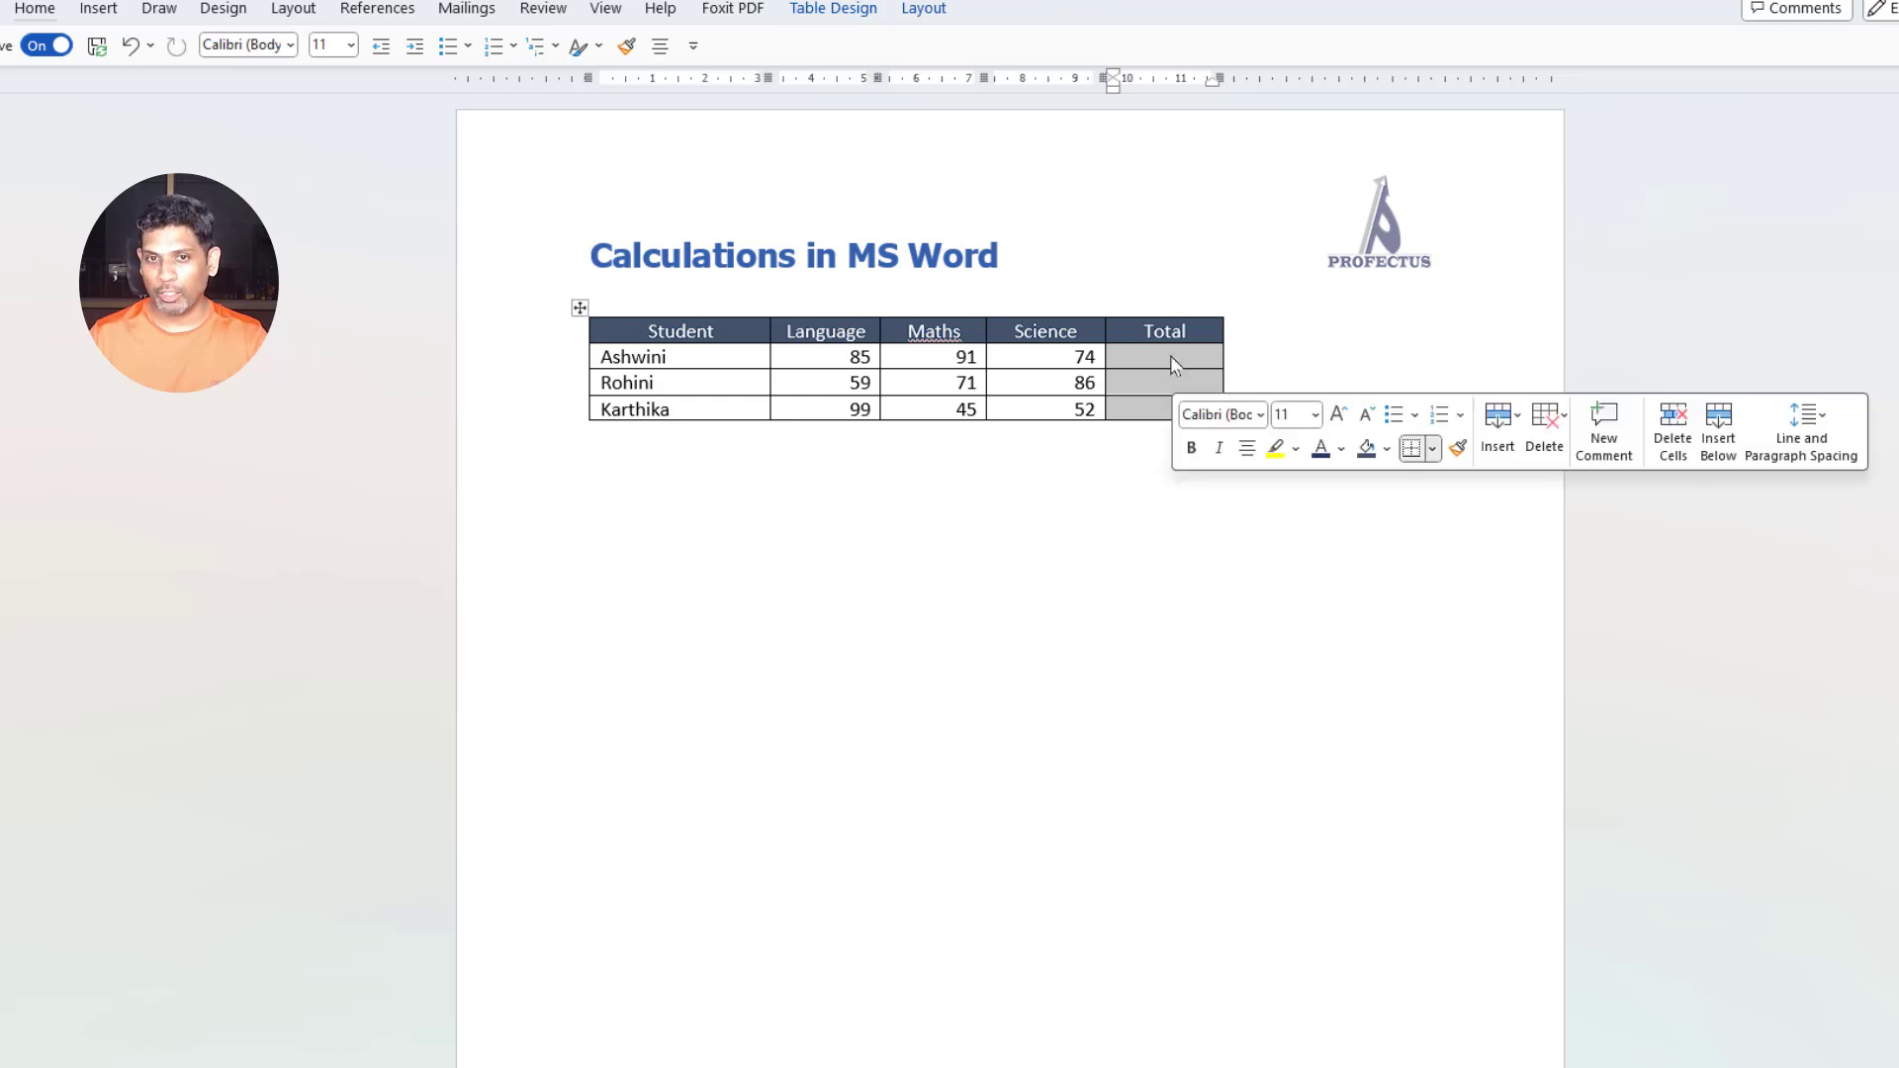
click(1175, 368)
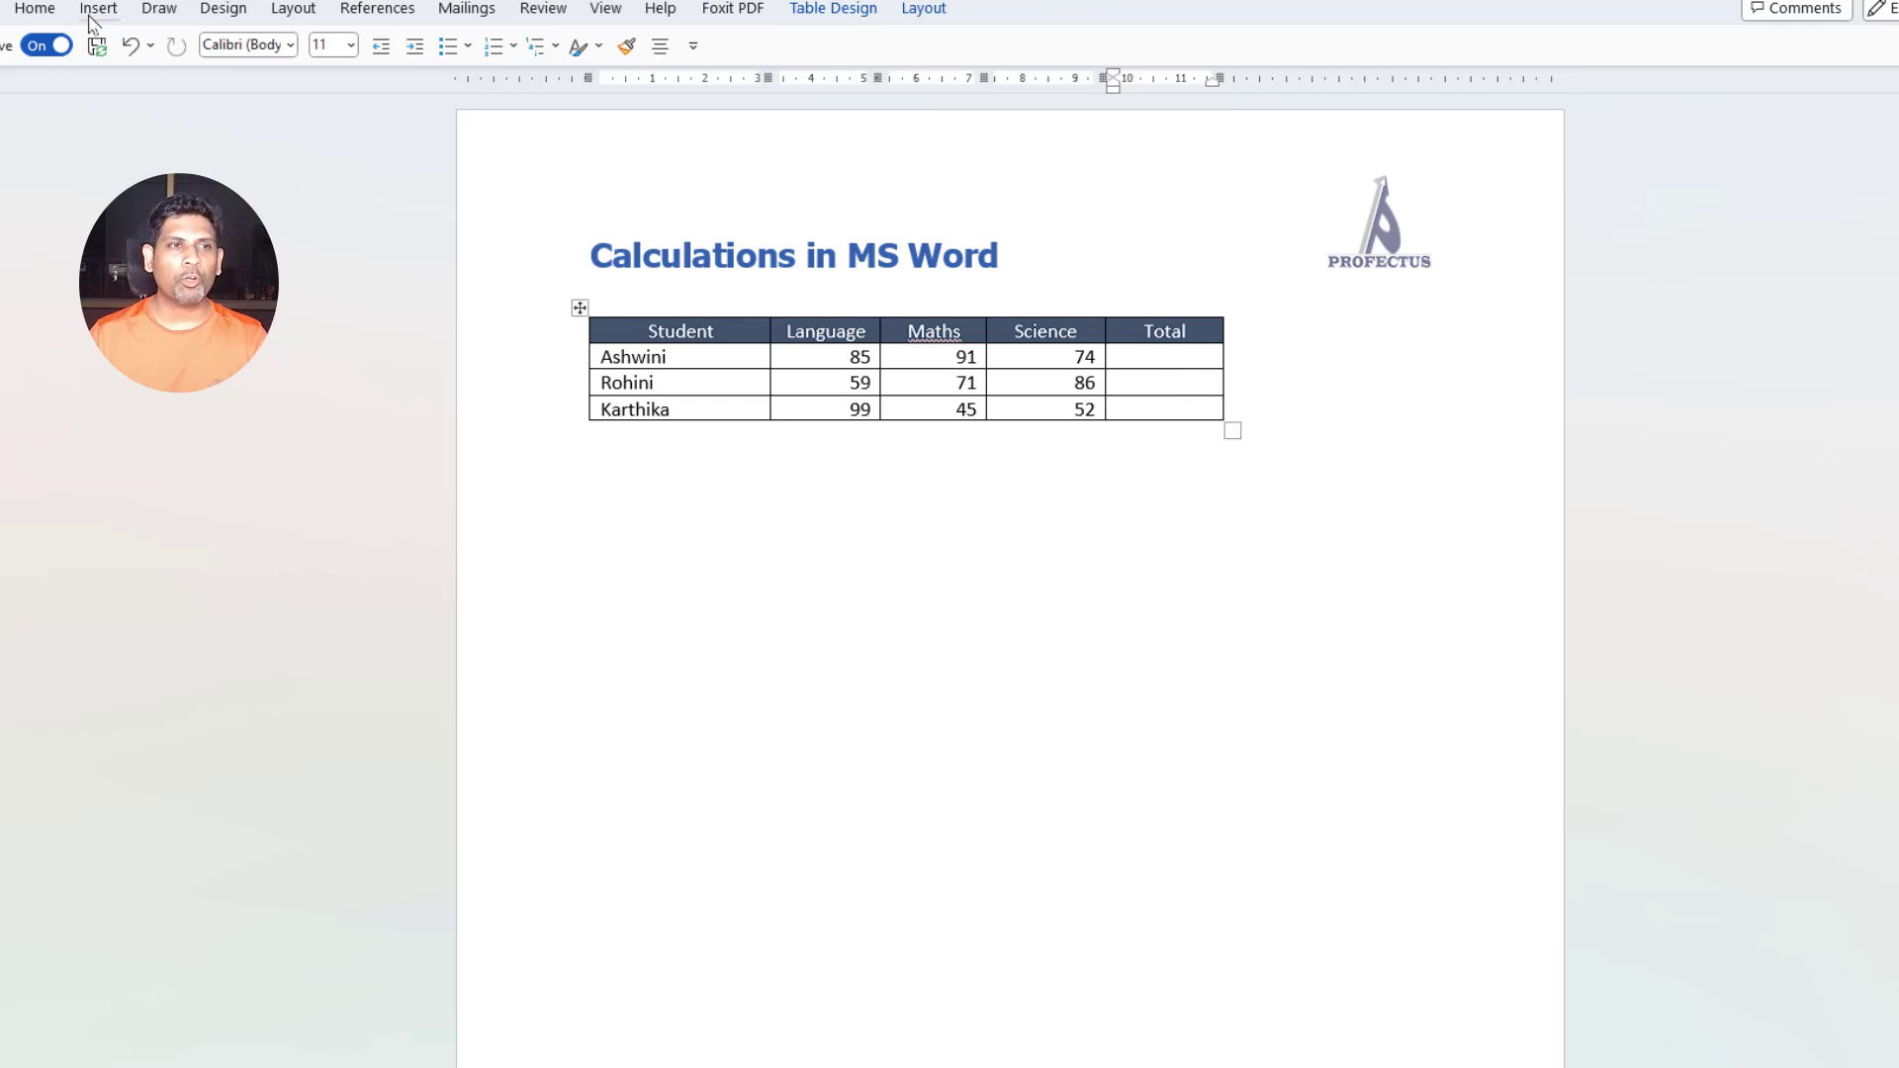
click(96, 9)
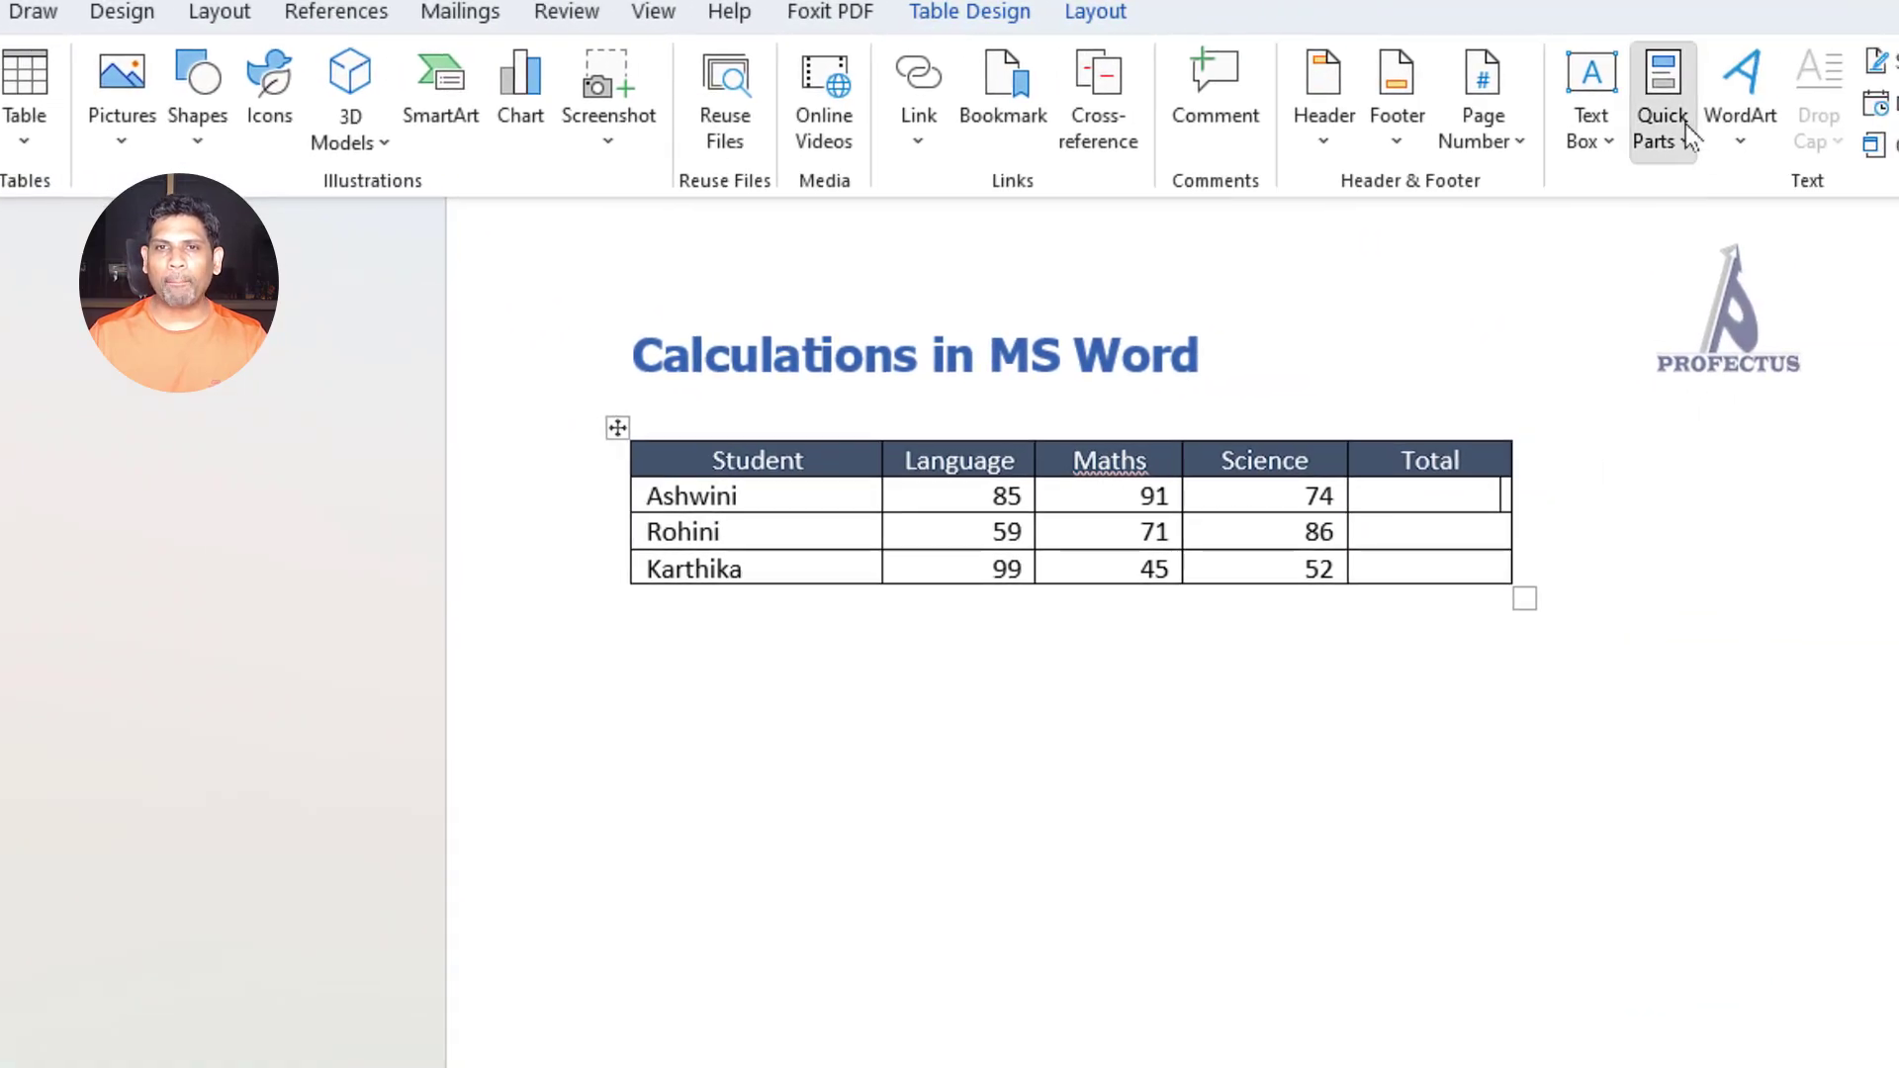
click(1694, 127)
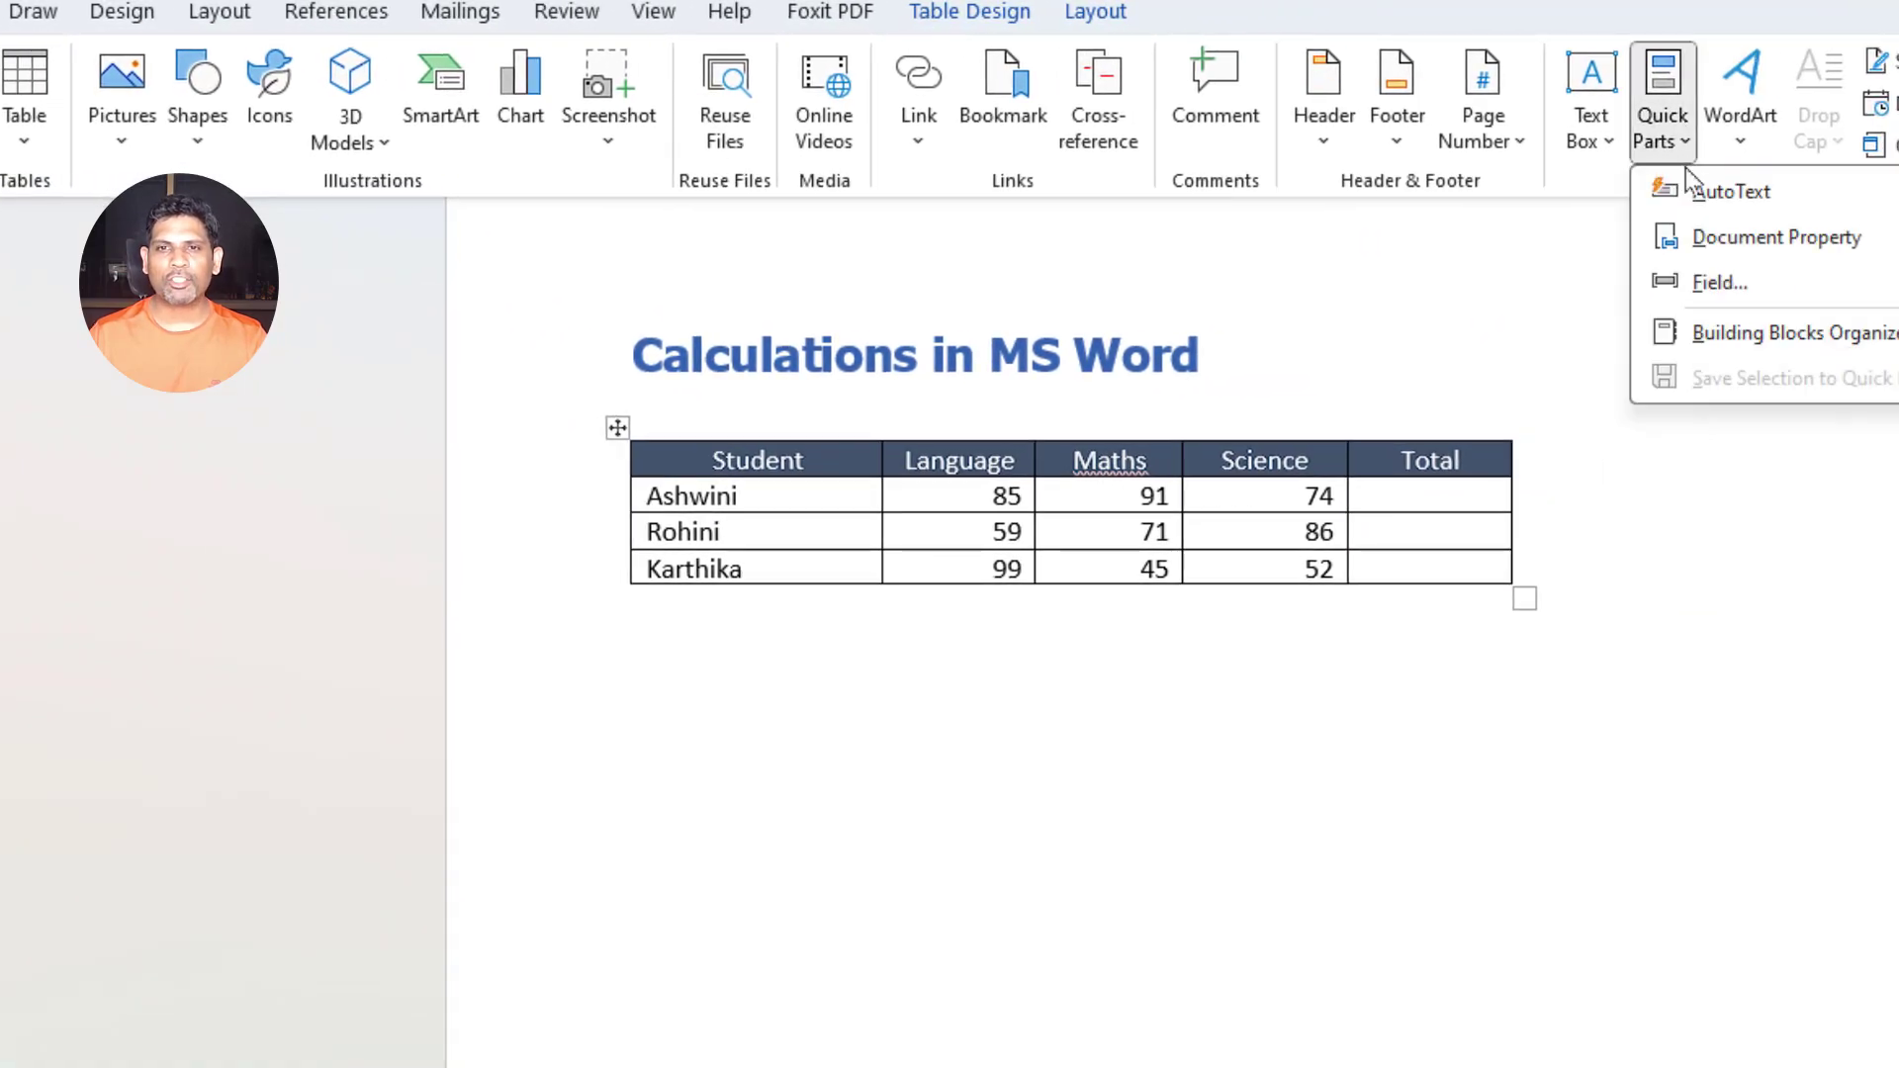
click(1729, 277)
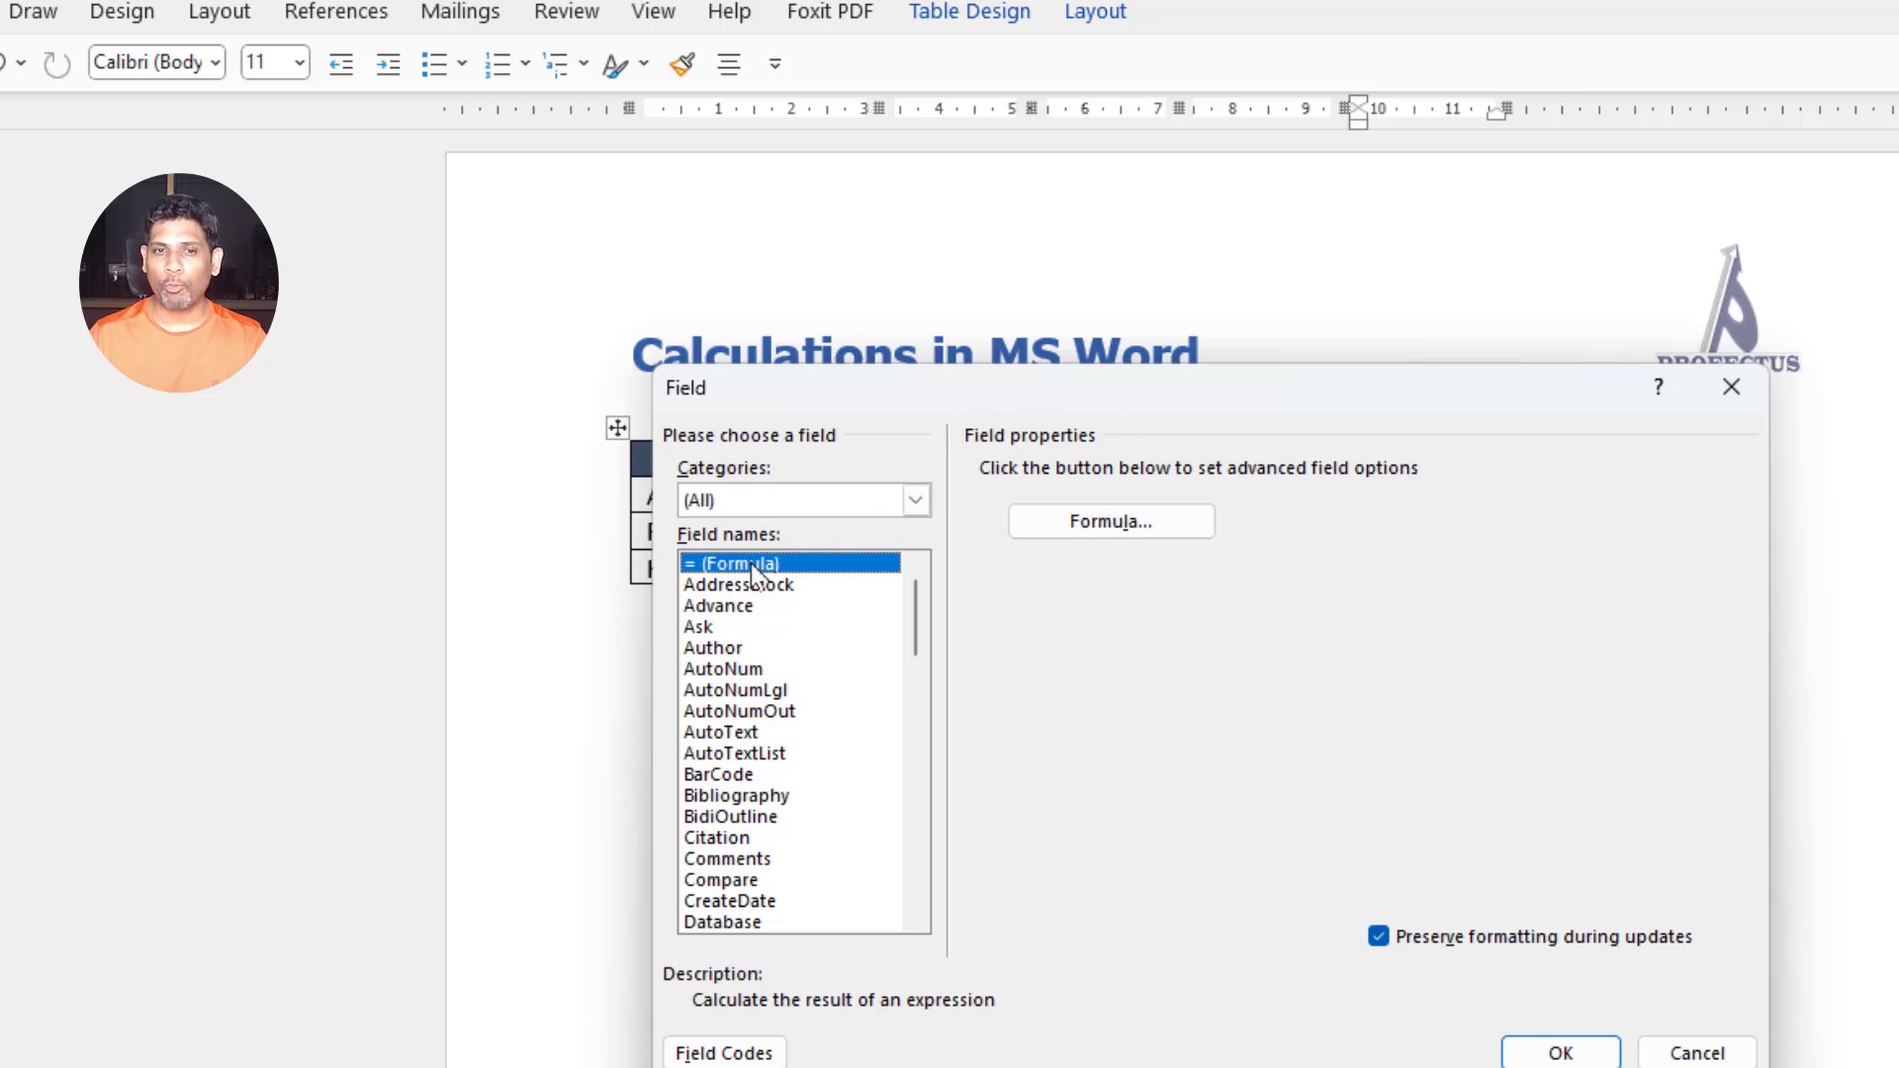
click(1101, 526)
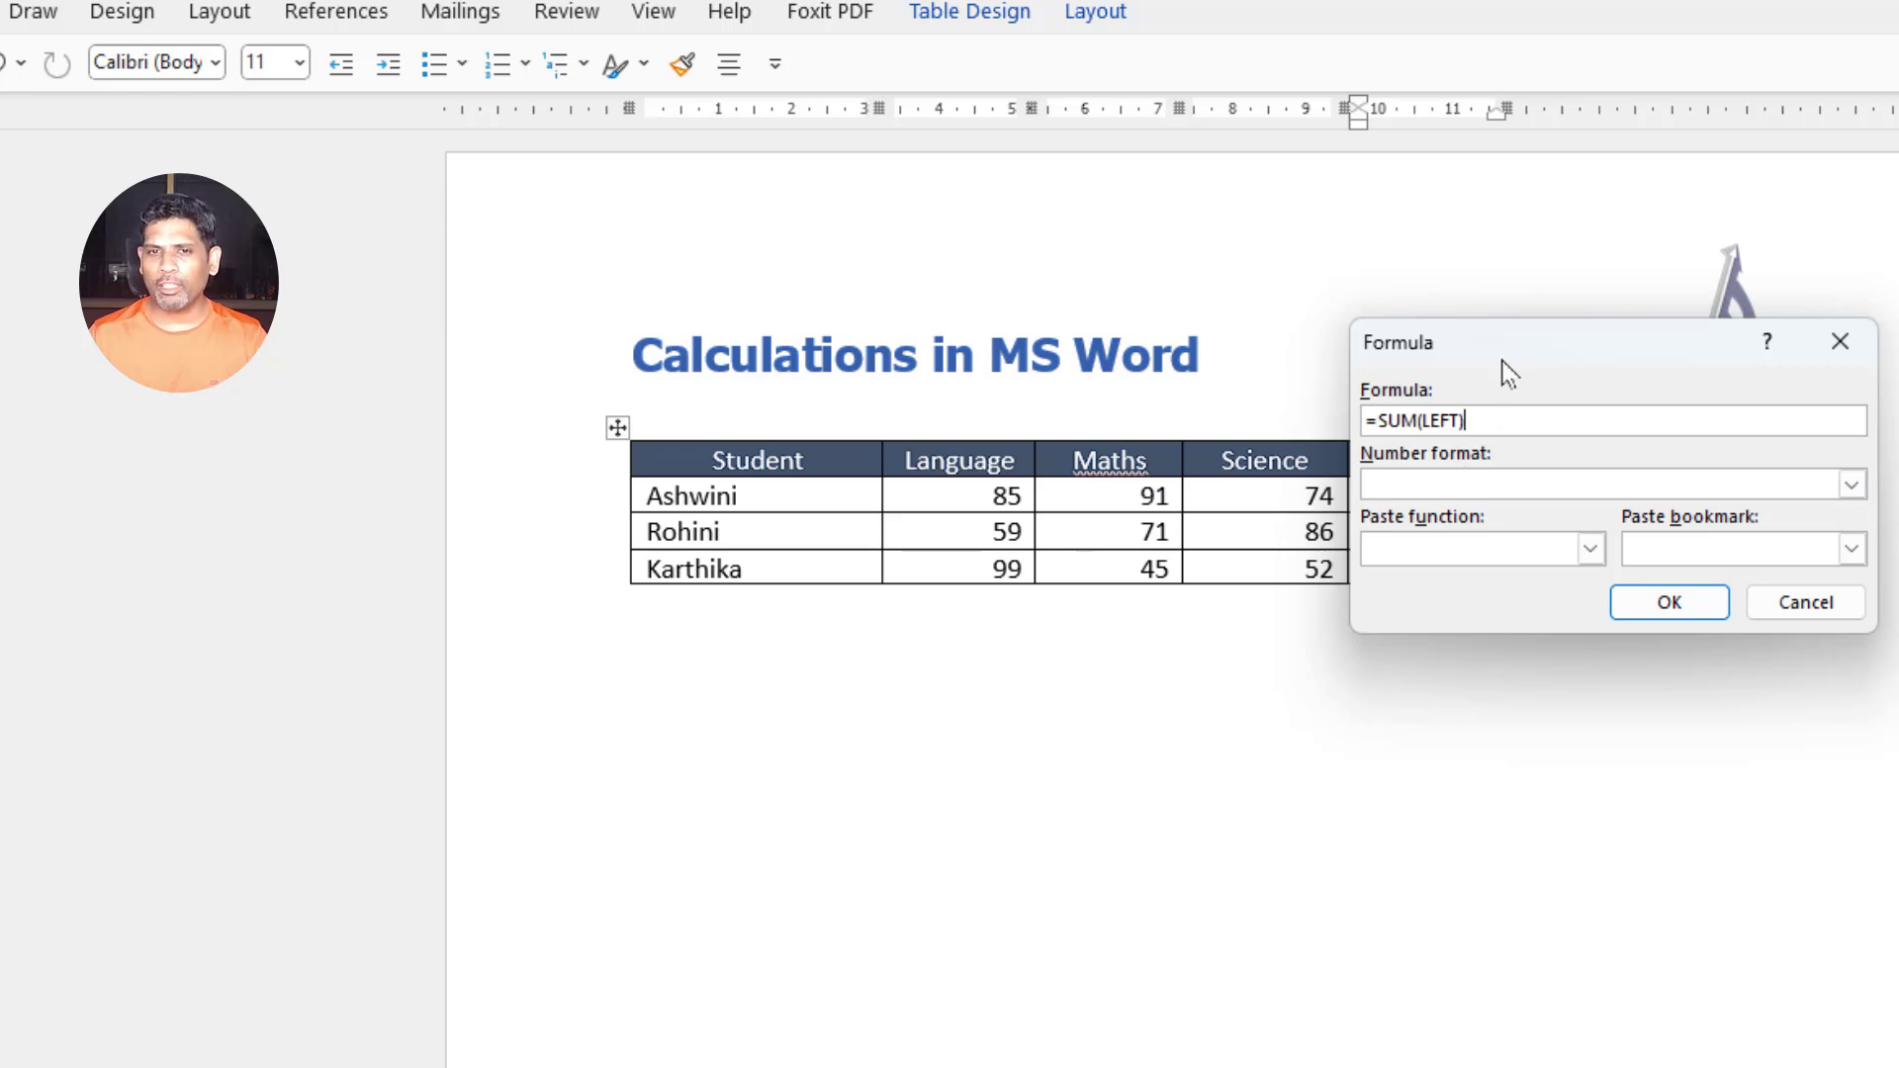
drag(1501, 360, 1570, 371)
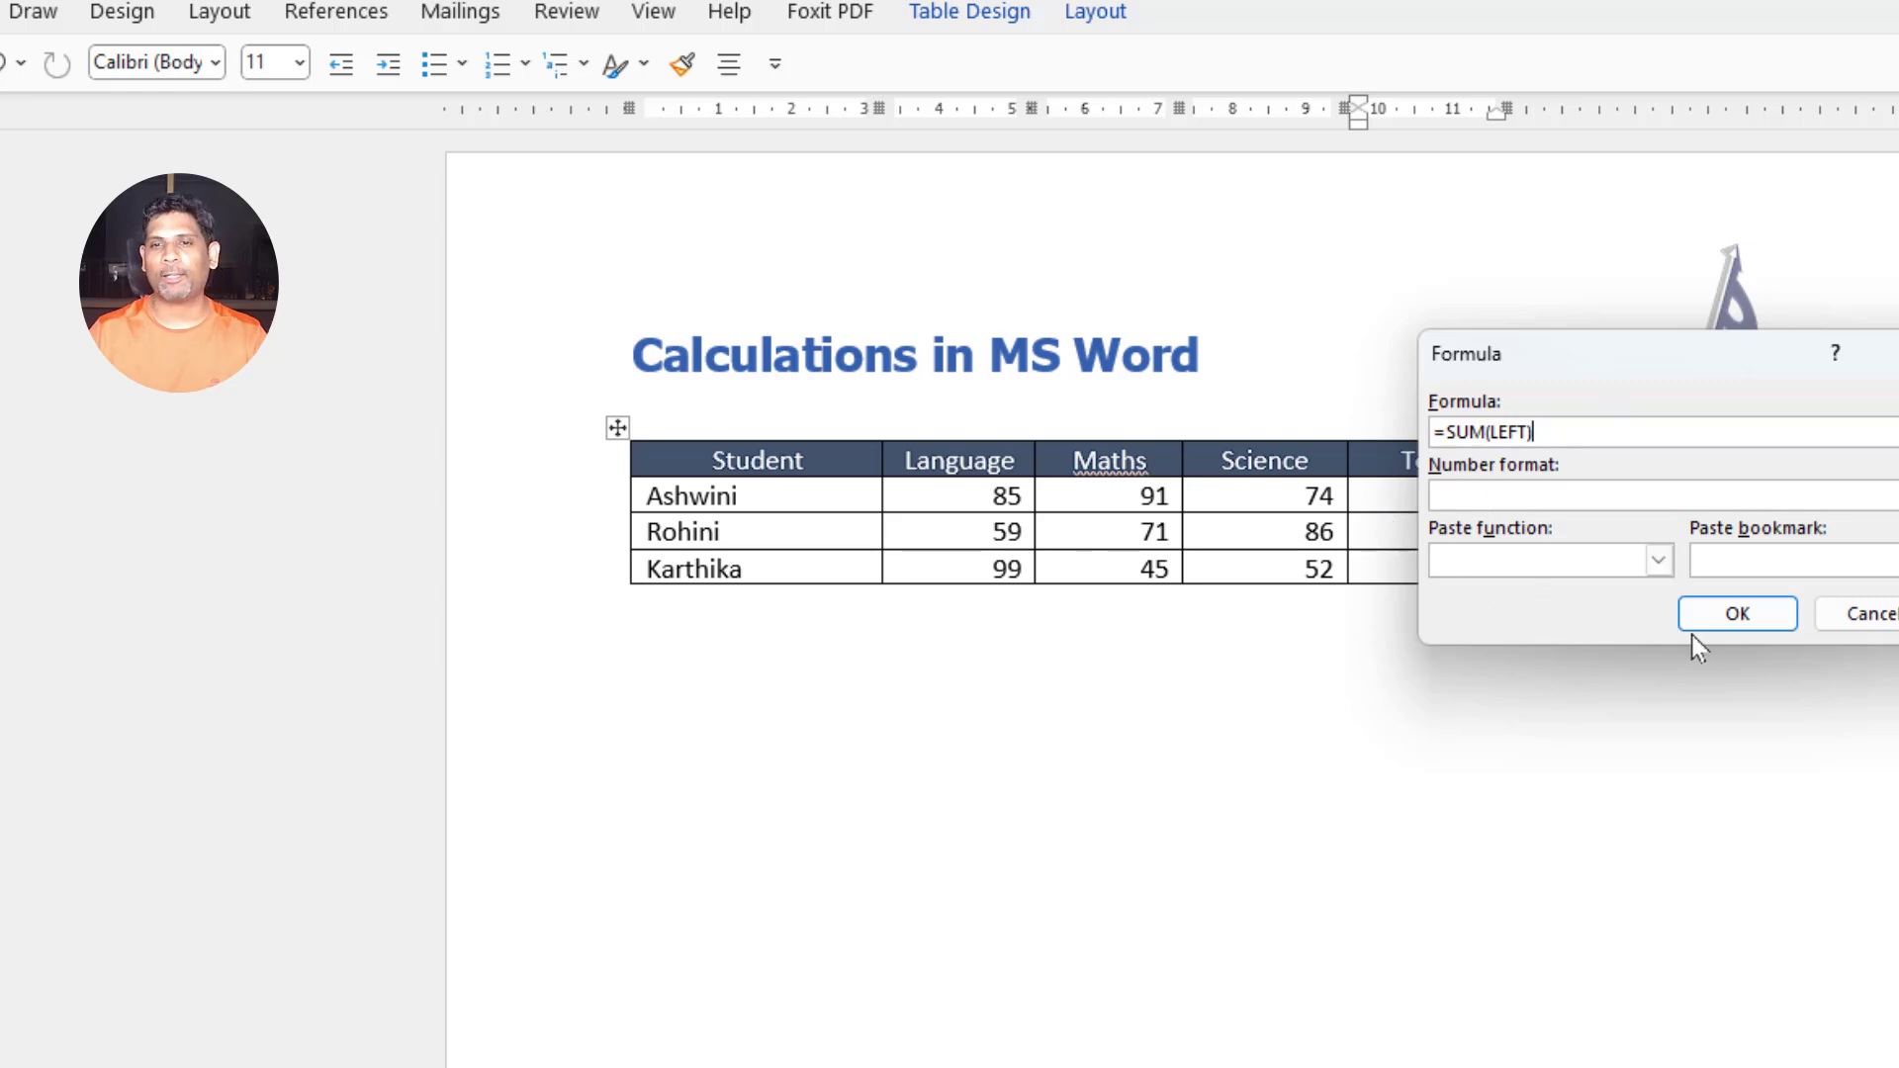
click(1737, 614)
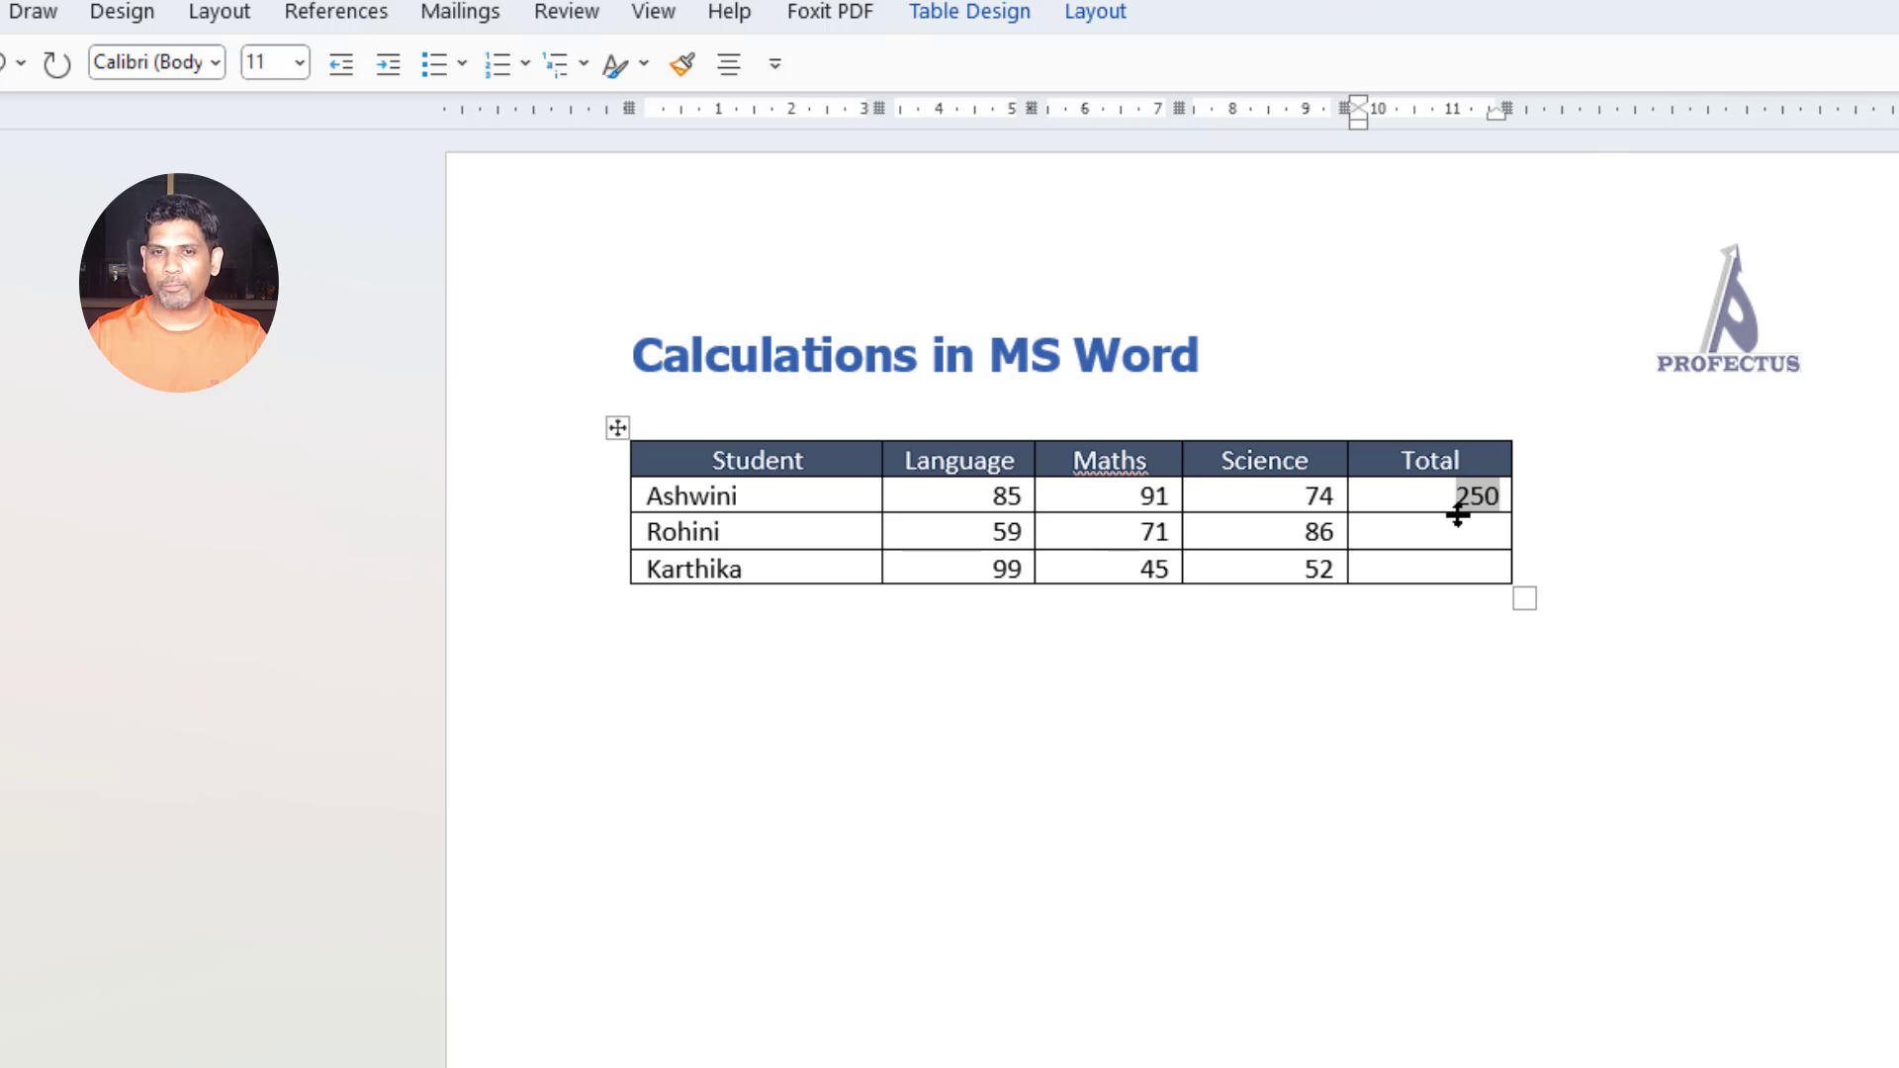
Copy the first student's total formula into the Total cells of all three students and update the fields.
drag(1448, 499, 1502, 497)
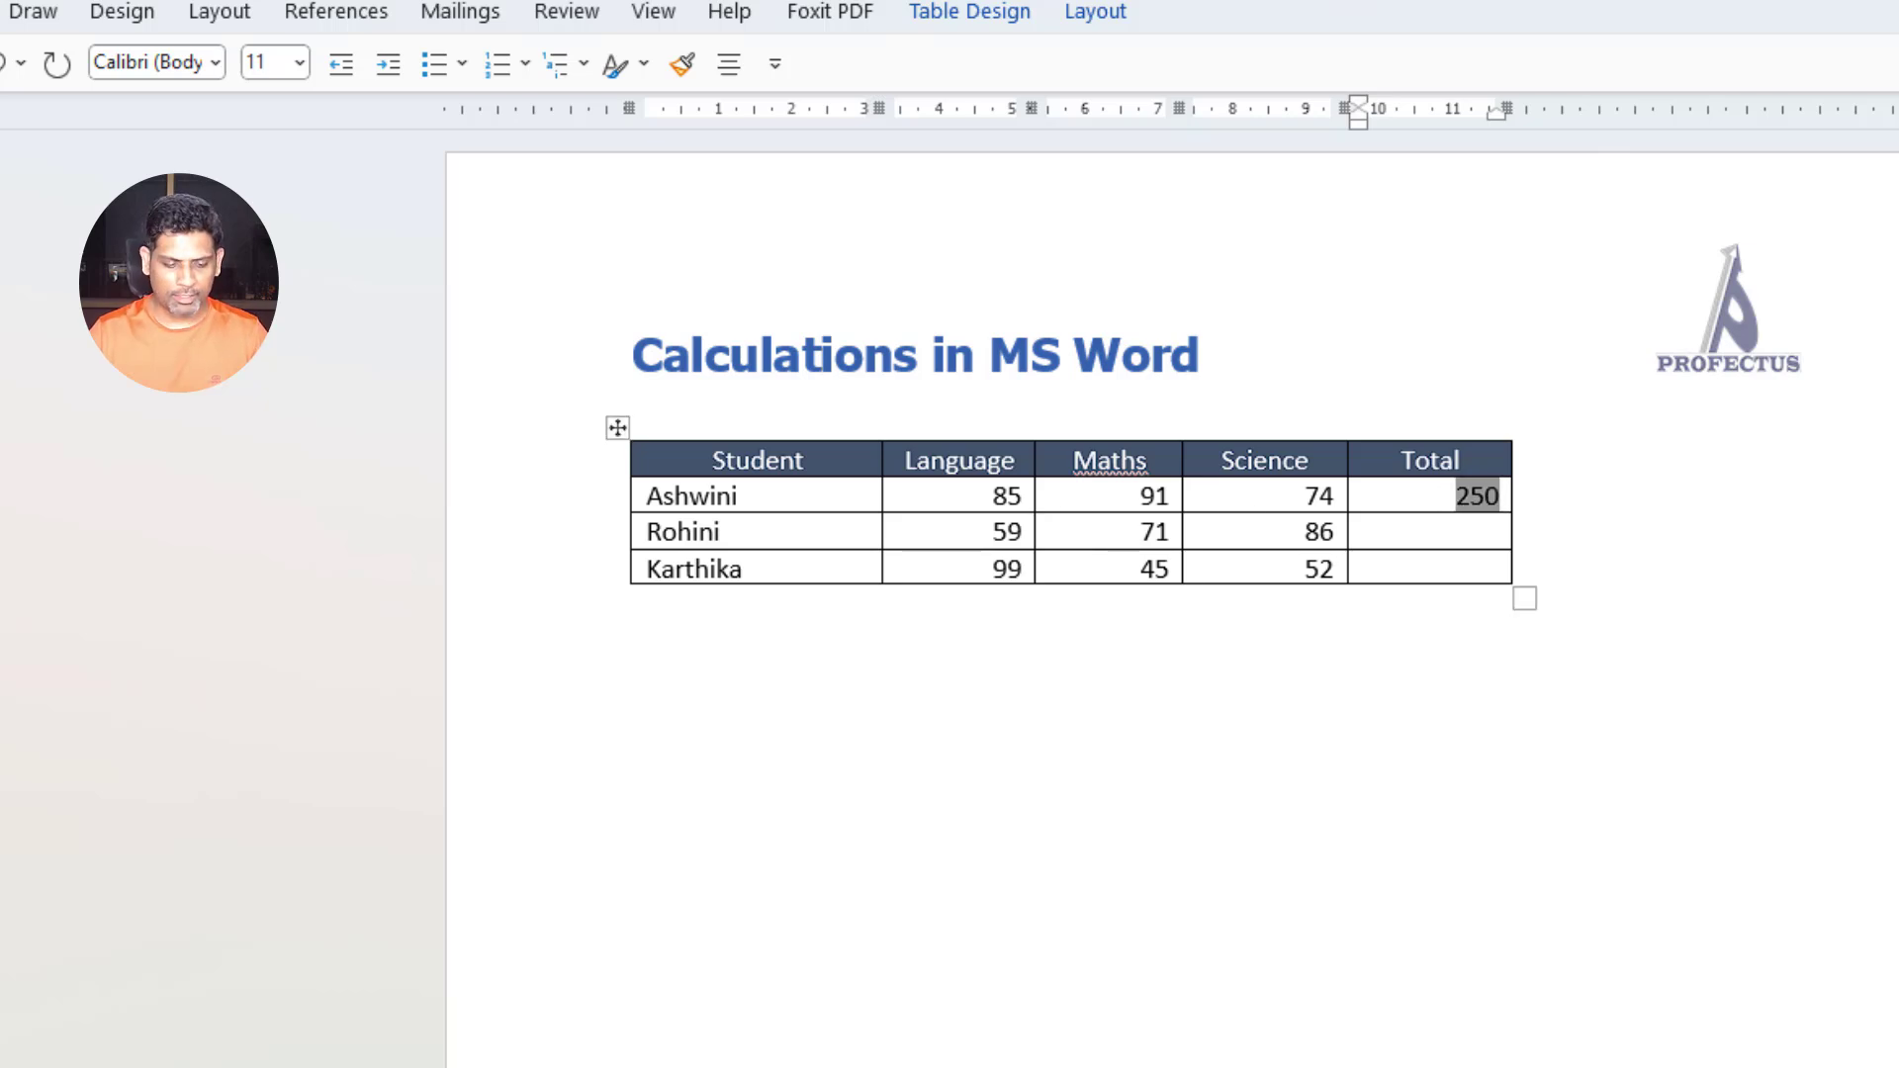
key(shift+Down)
key(shift+Down)
text(250 250 250)
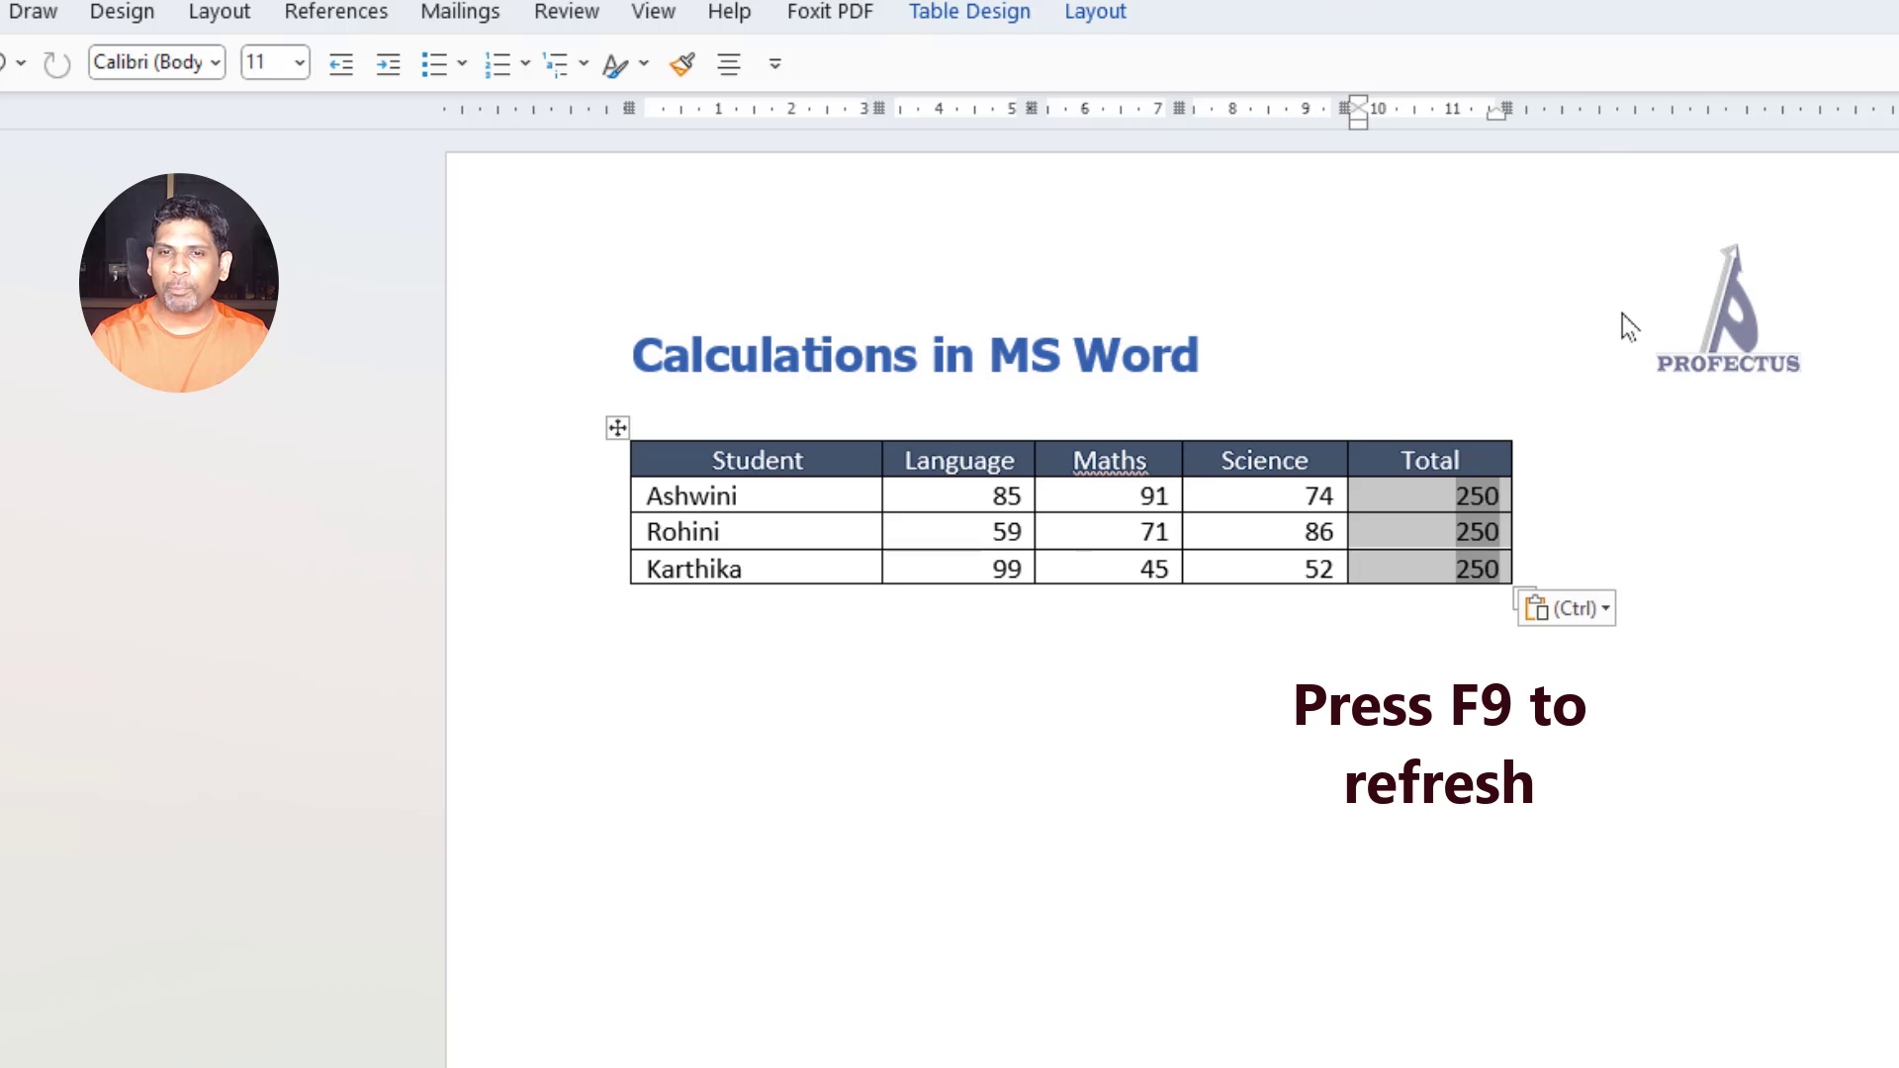
key(F9)
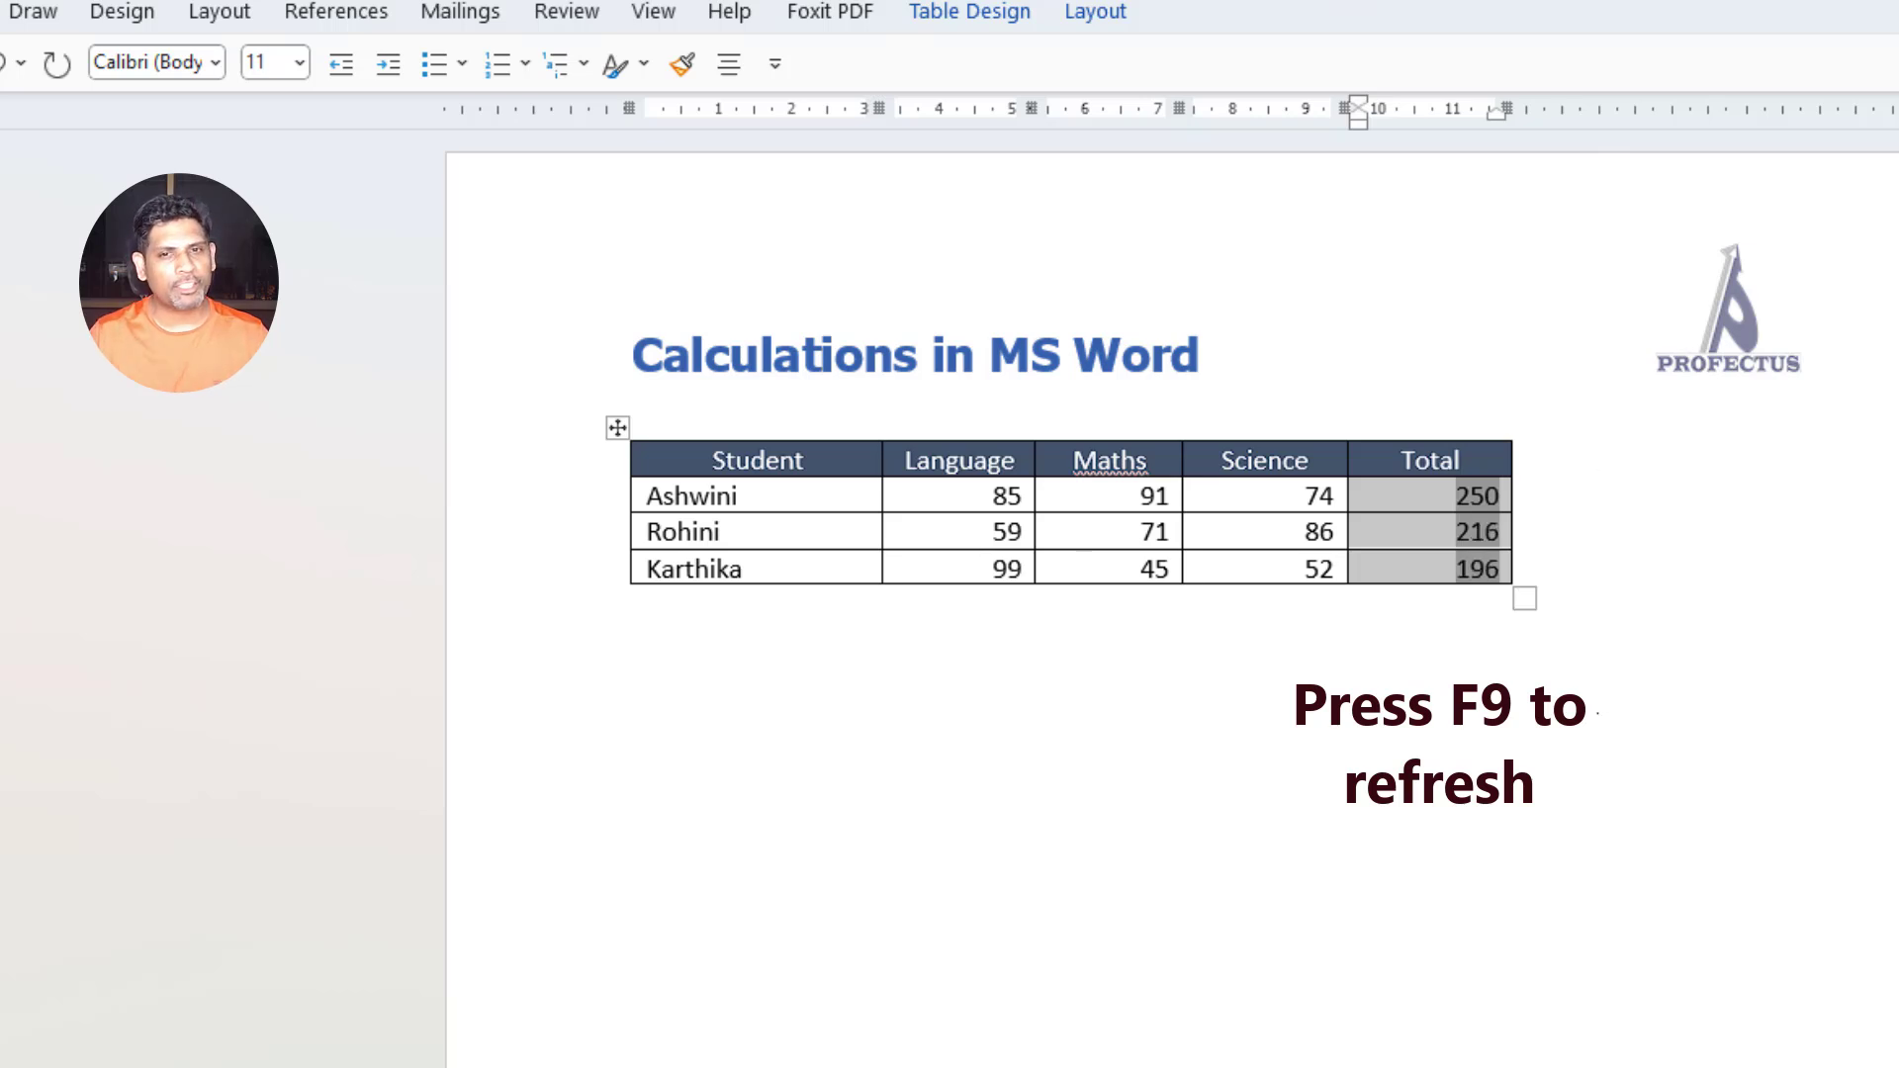
click(1005, 602)
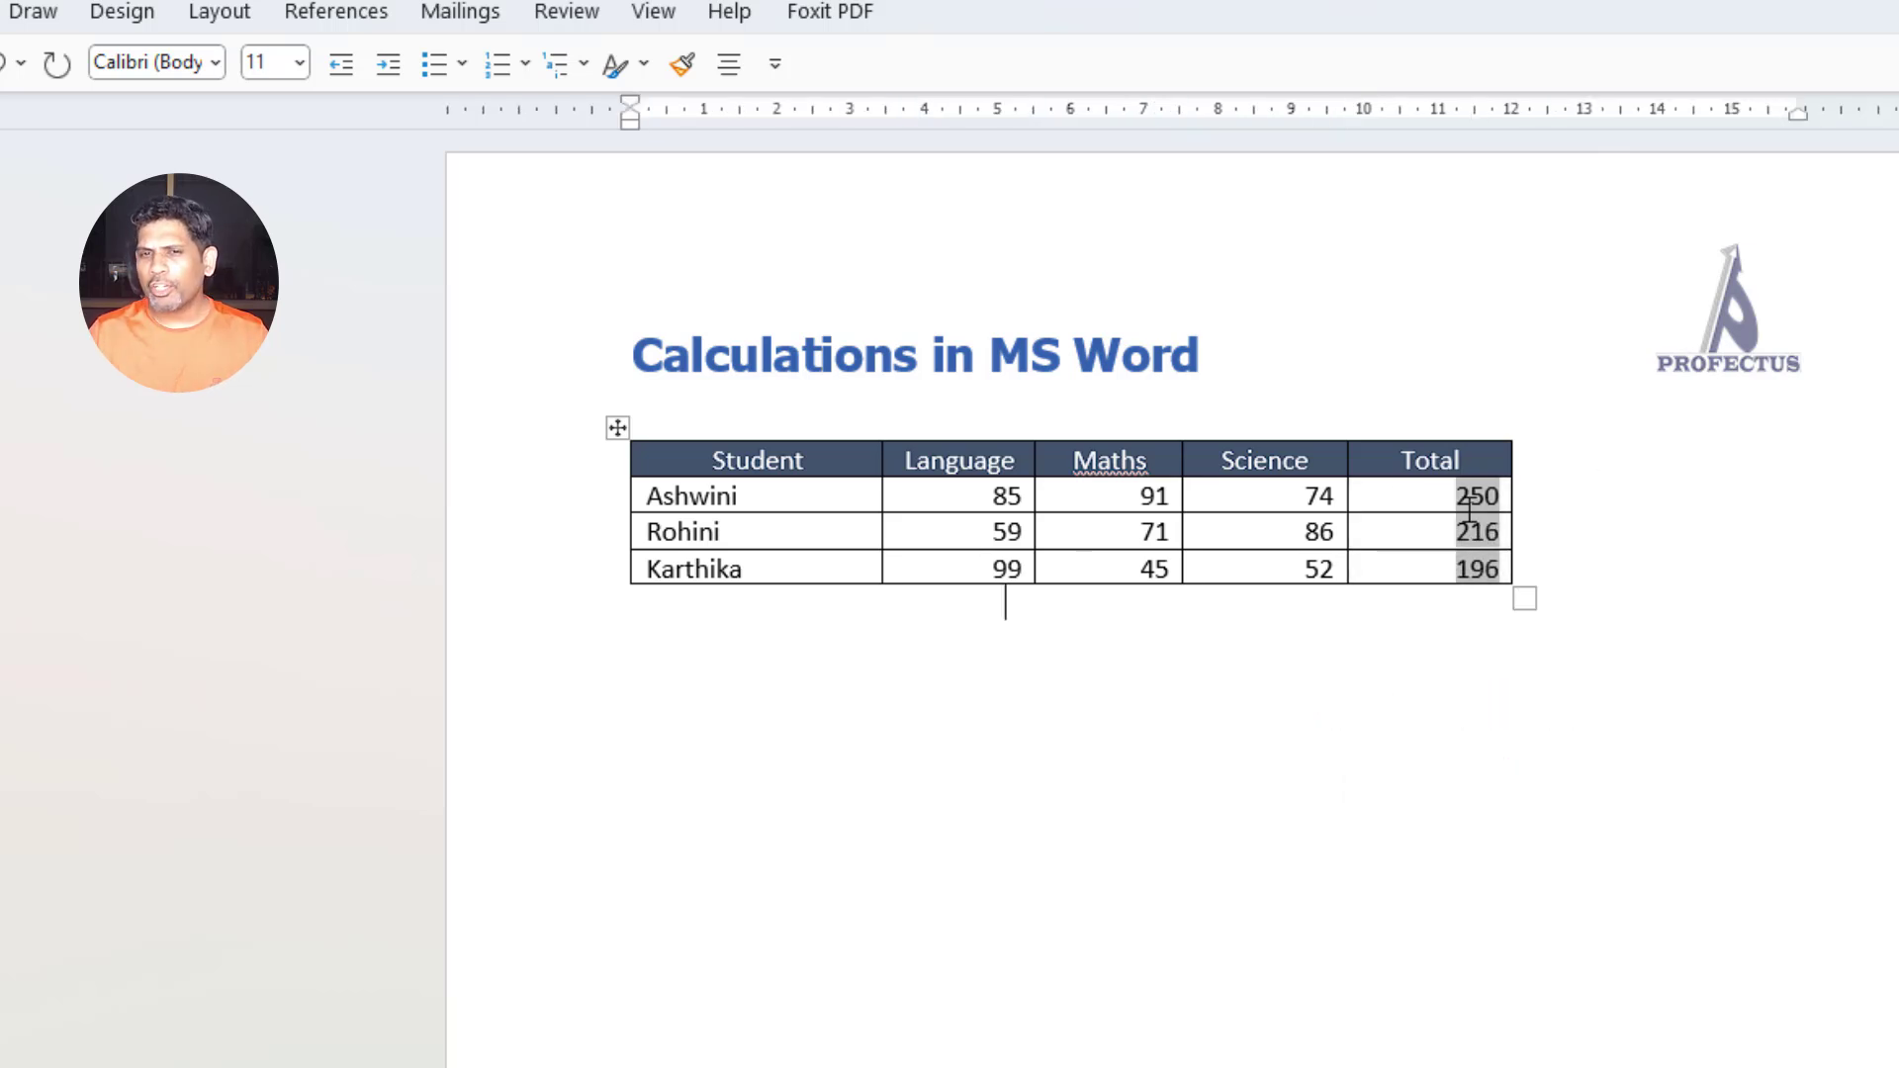
Check how the shaded total fields look in the print preview, and return to the document.
drag(1474, 495, 1503, 561)
click(1005, 602)
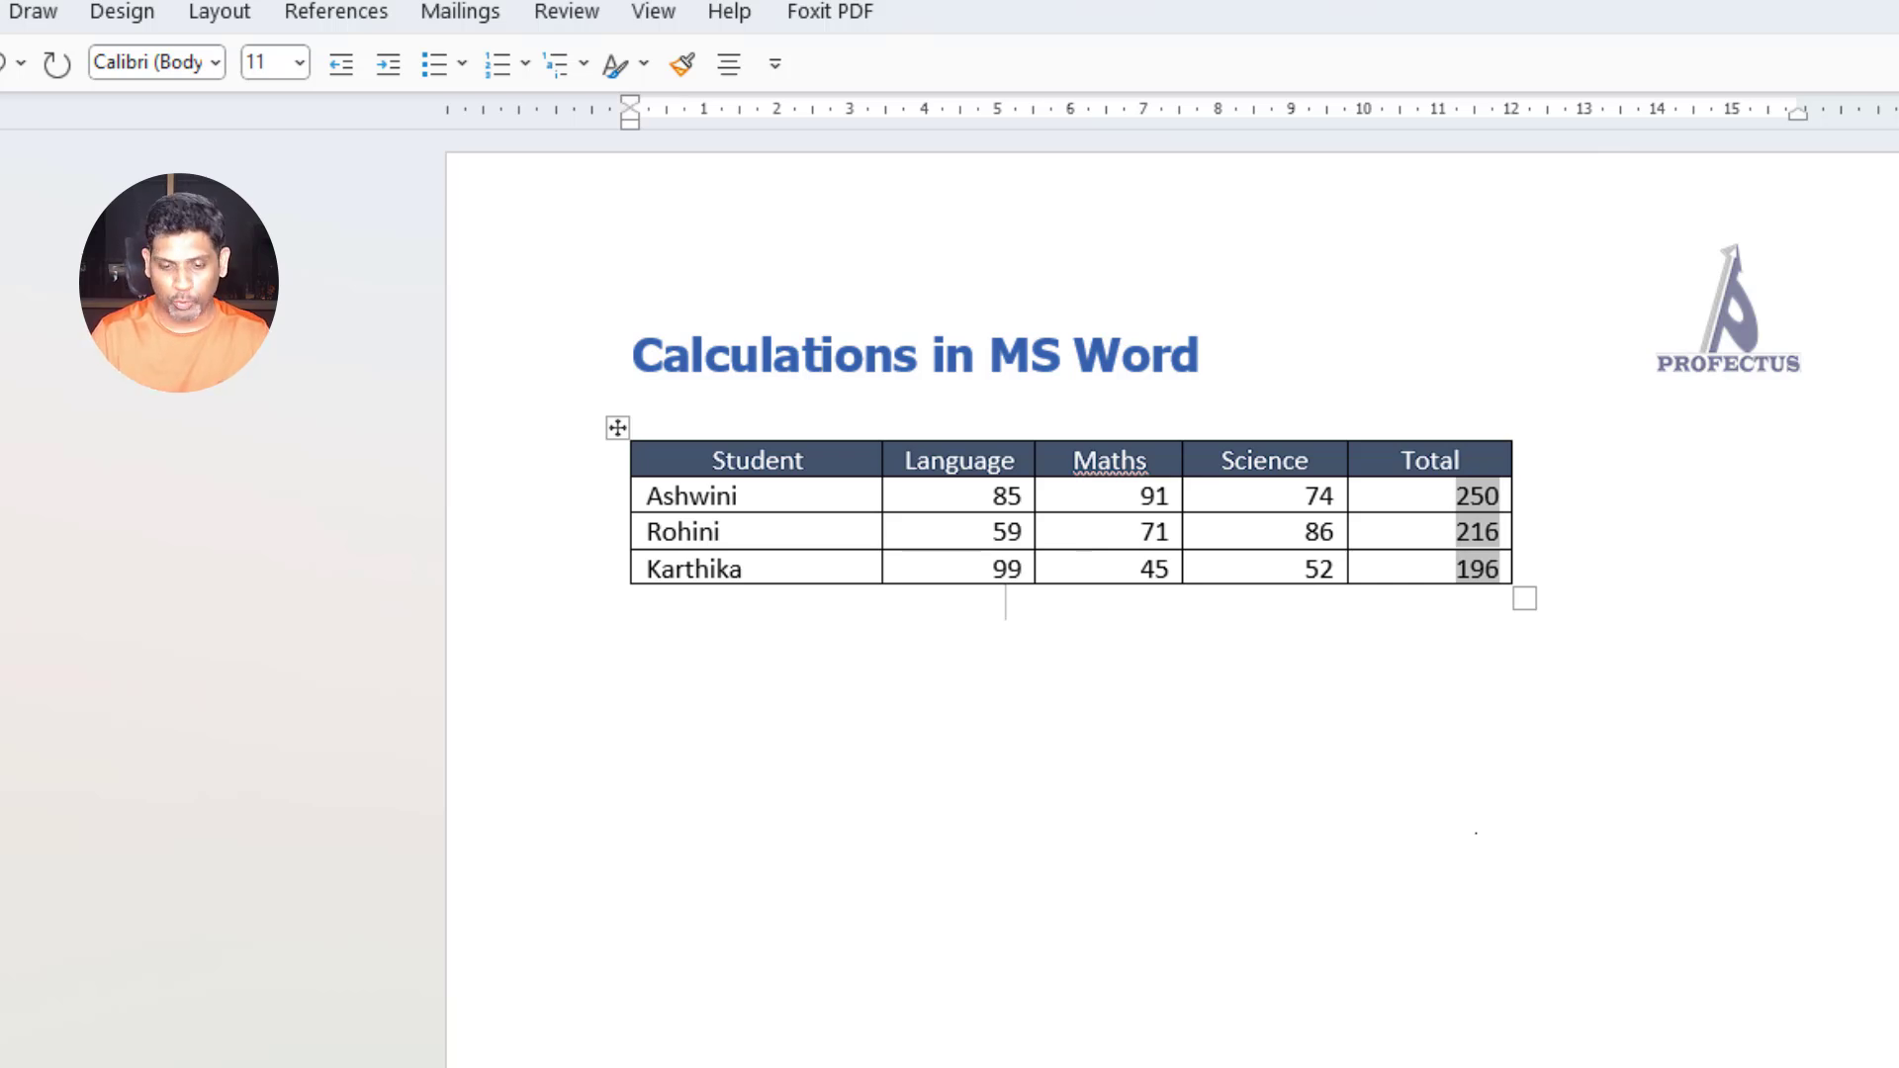
key(ctrl+p)
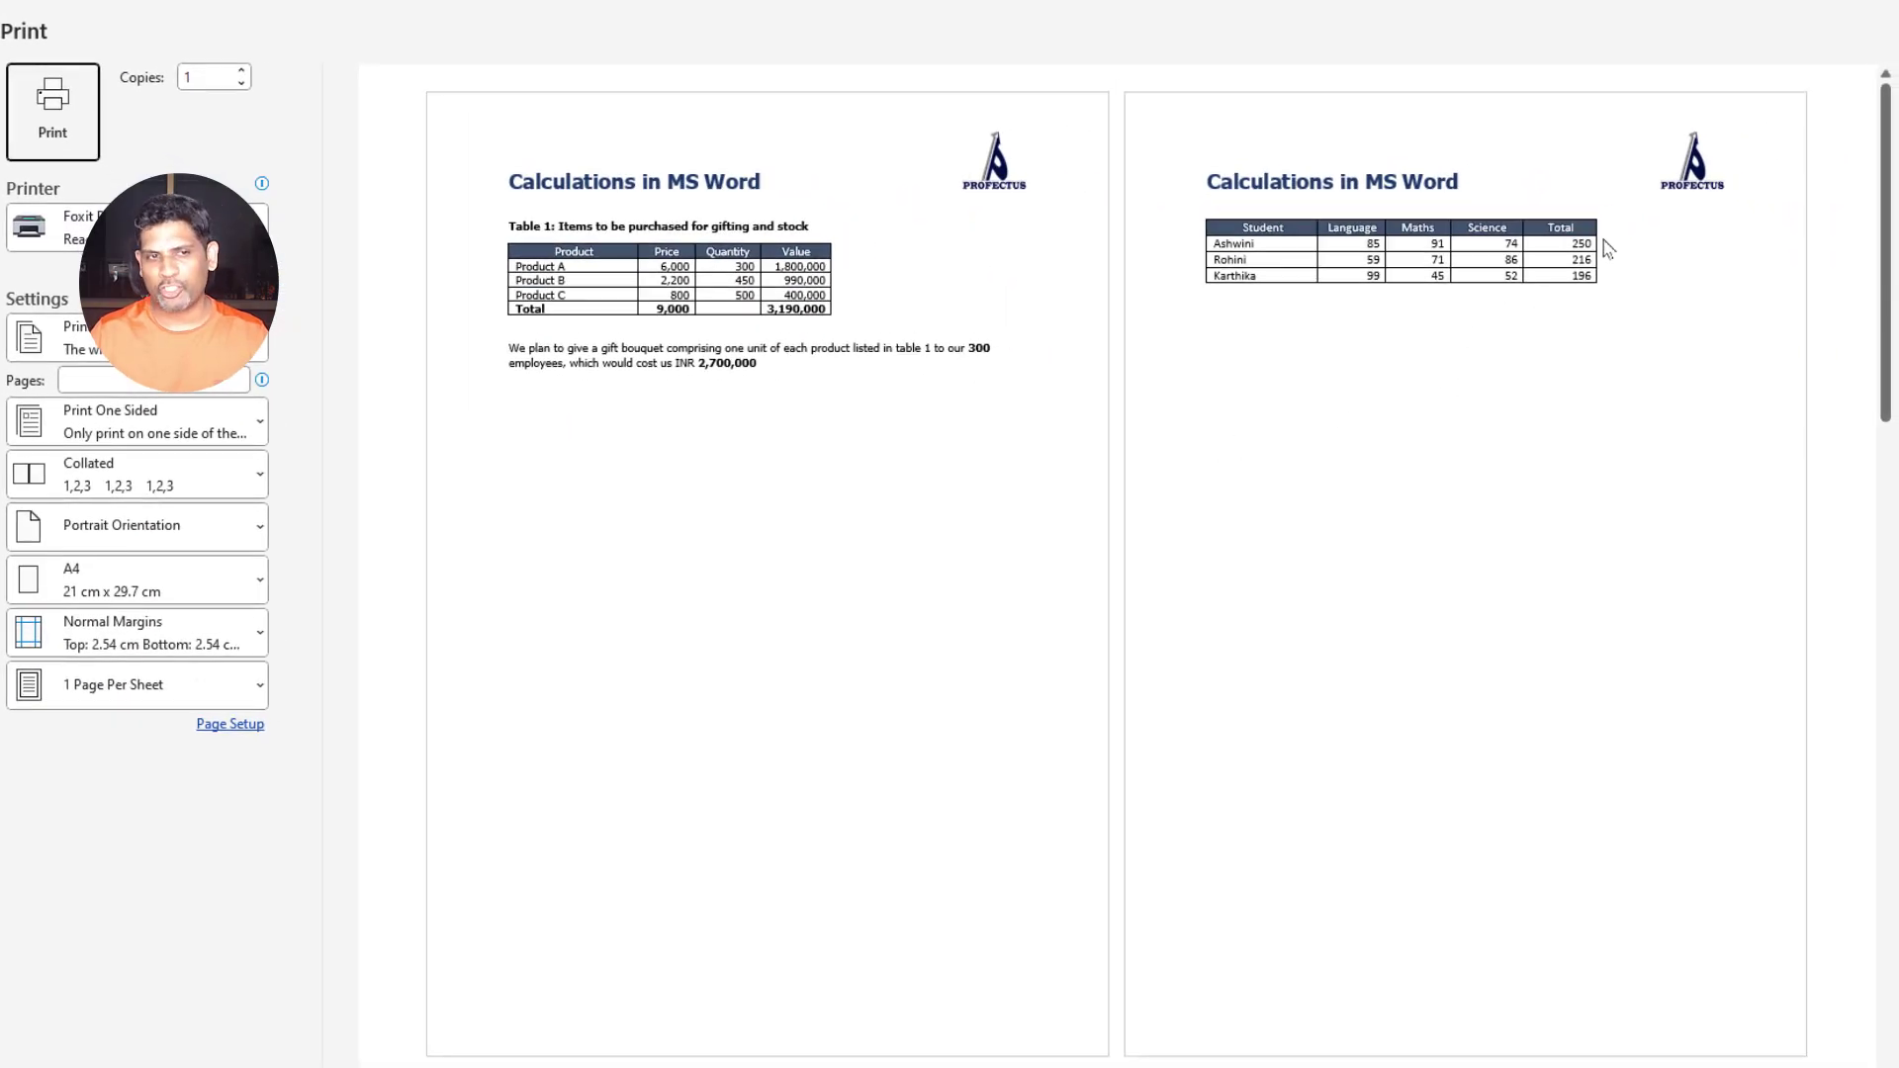
key(Escape)
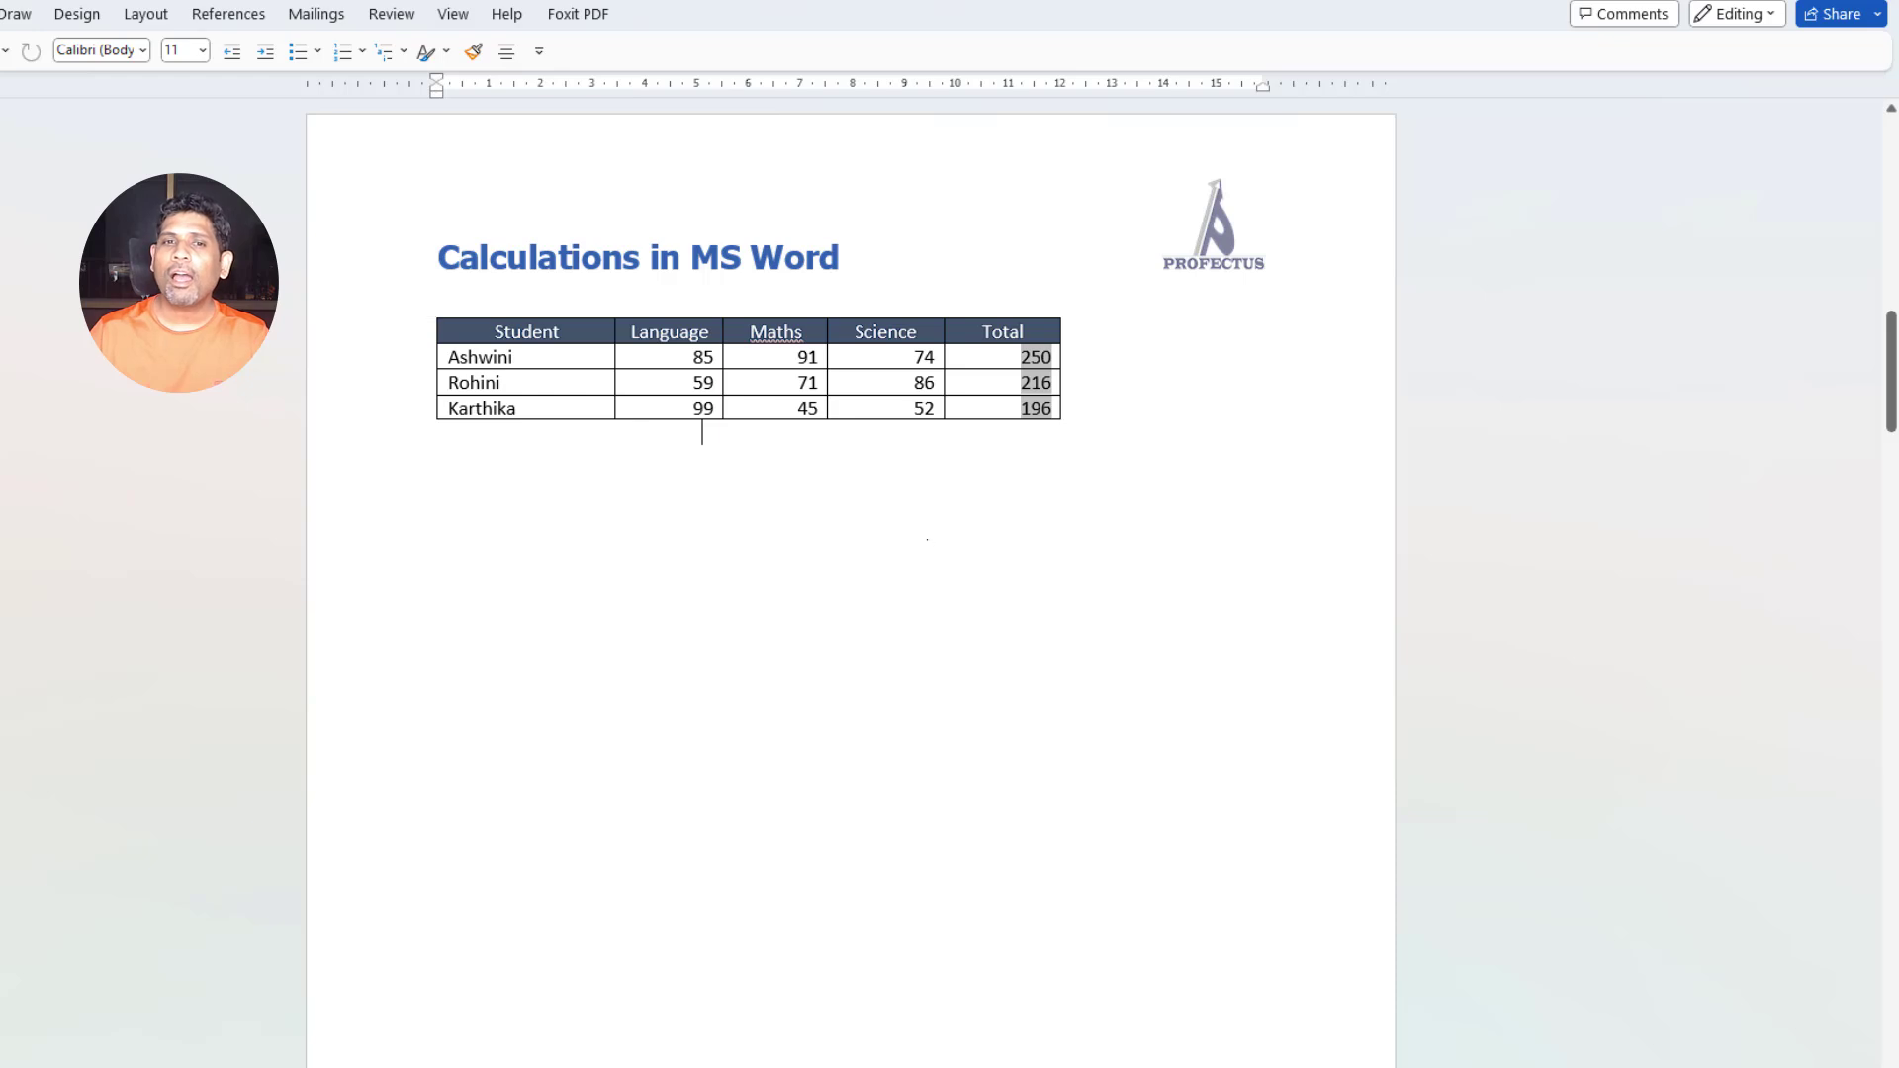
Clear the calculated fields from the Value column and Total row of the Table 1 copy mentioning 250 employees.
scroll(908, 641, down, 15)
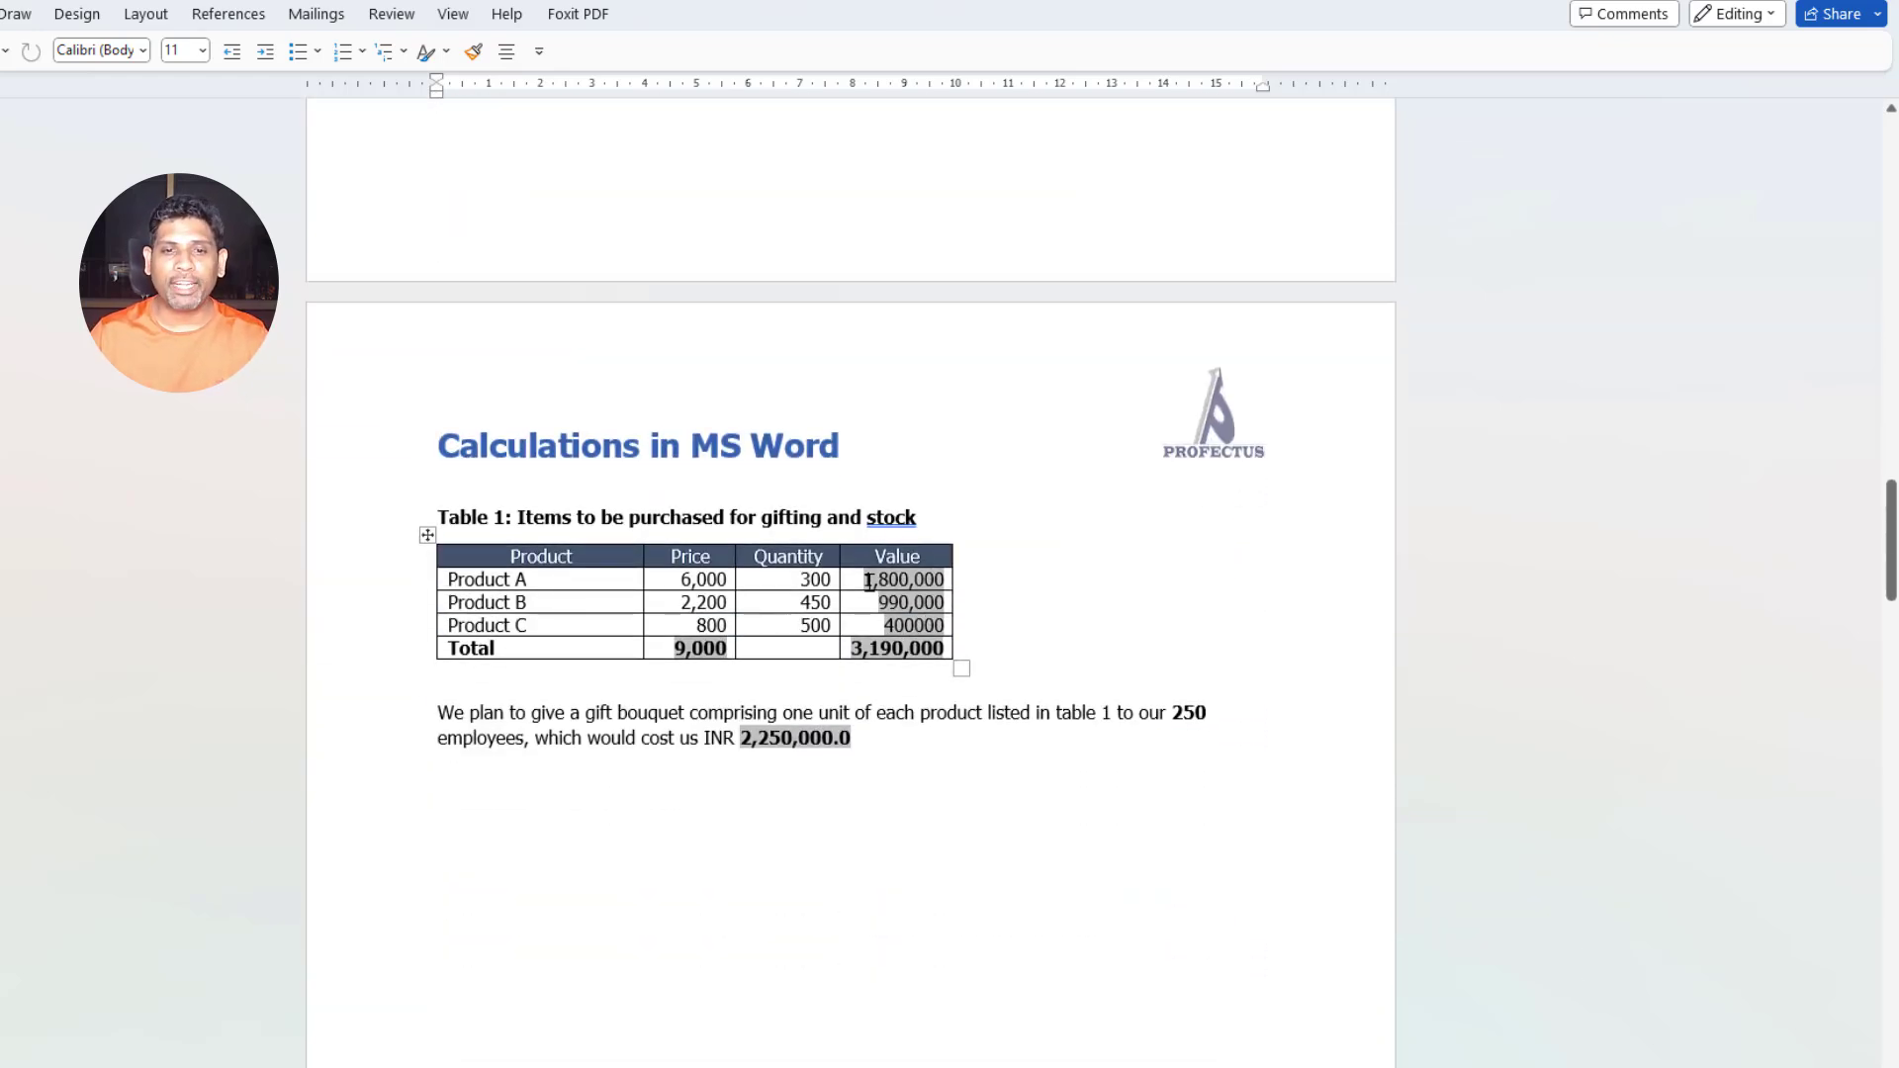
drag(868, 582, 977, 624)
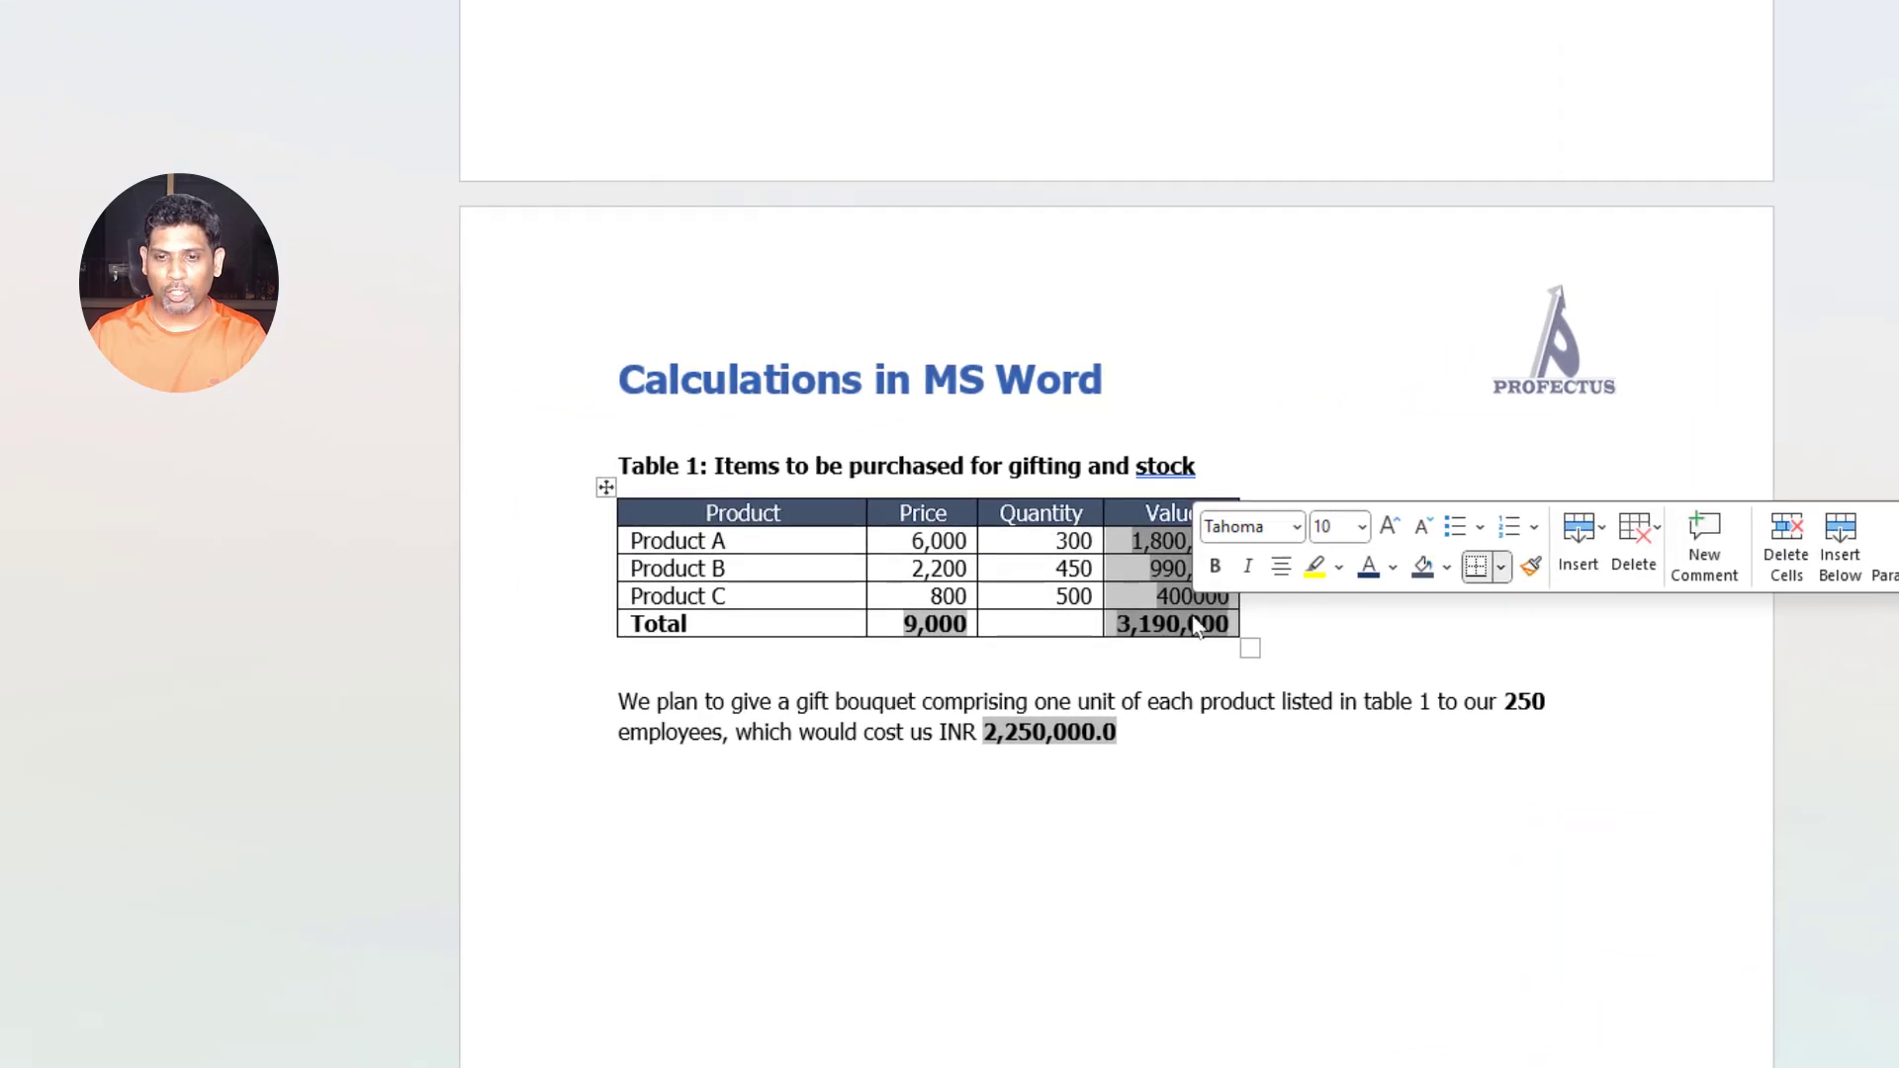
key(Delete)
key(Delete)
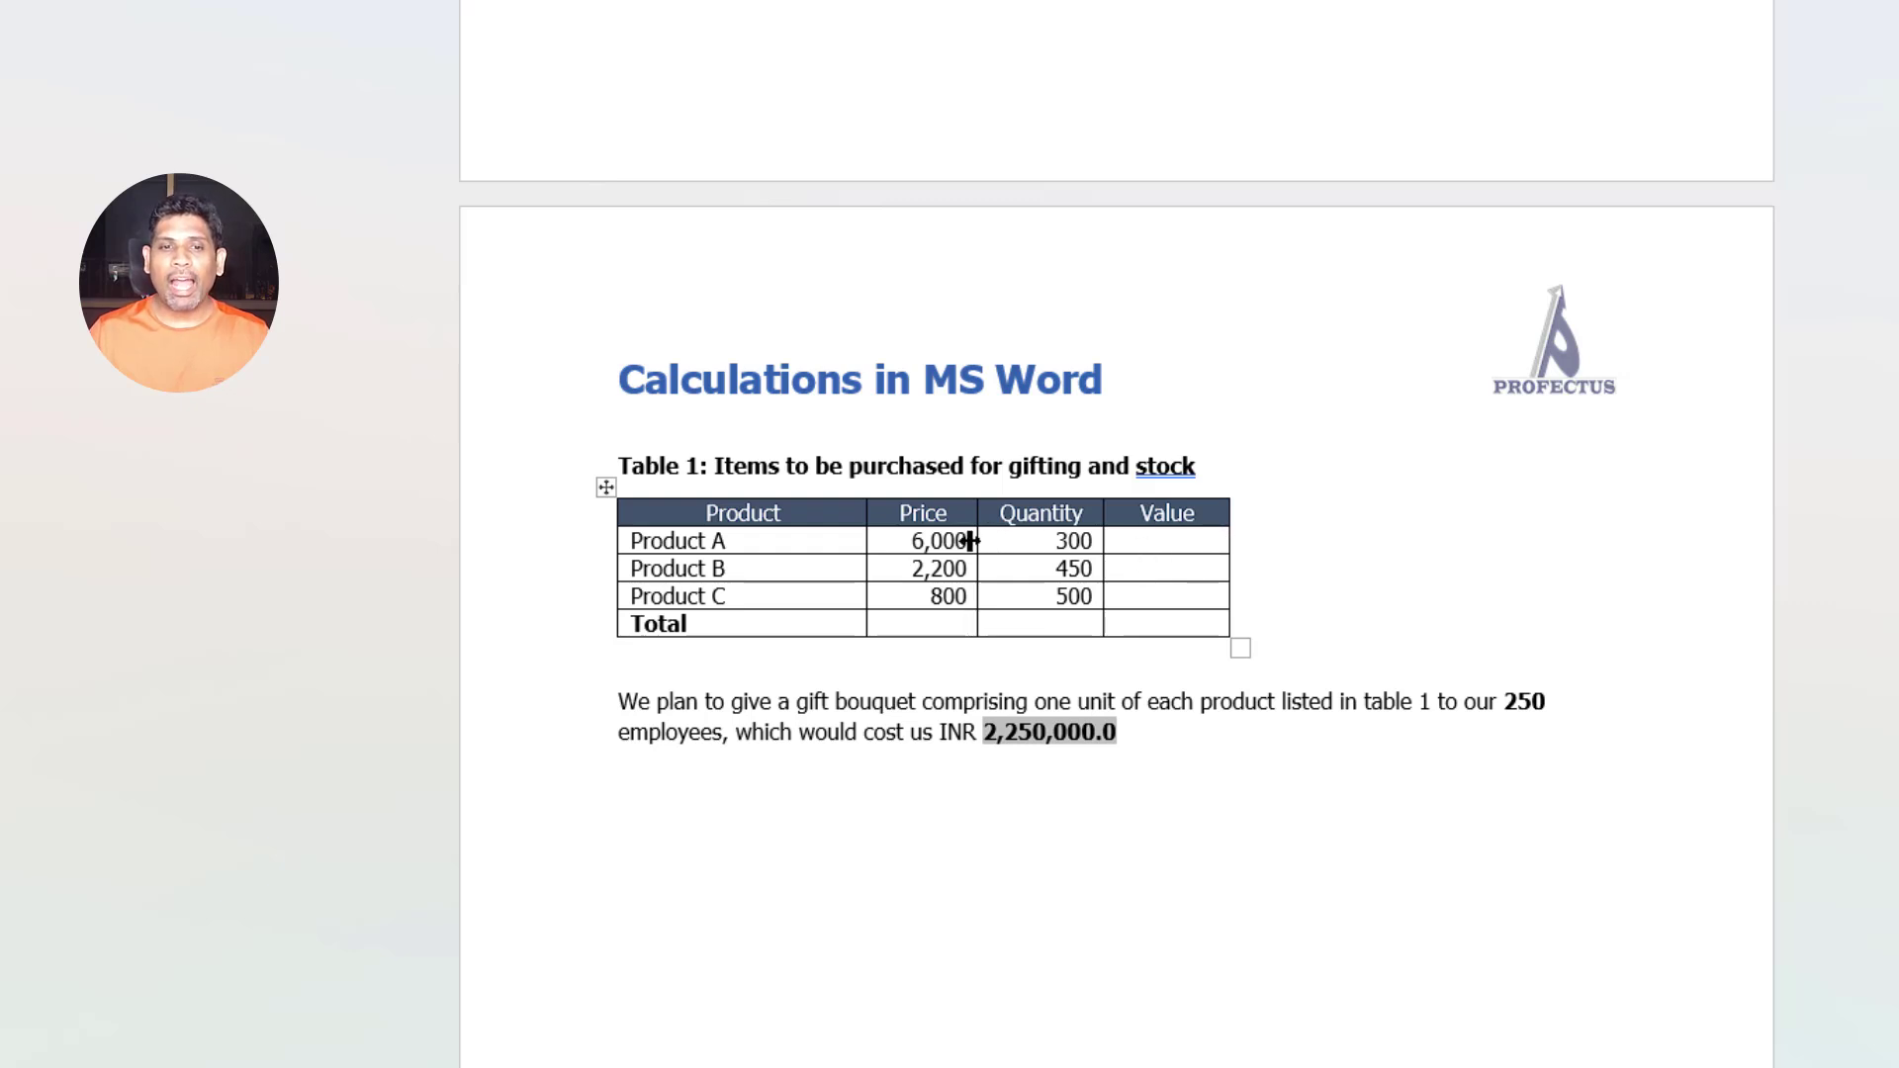
drag(911, 541, 1115, 529)
click(1164, 542)
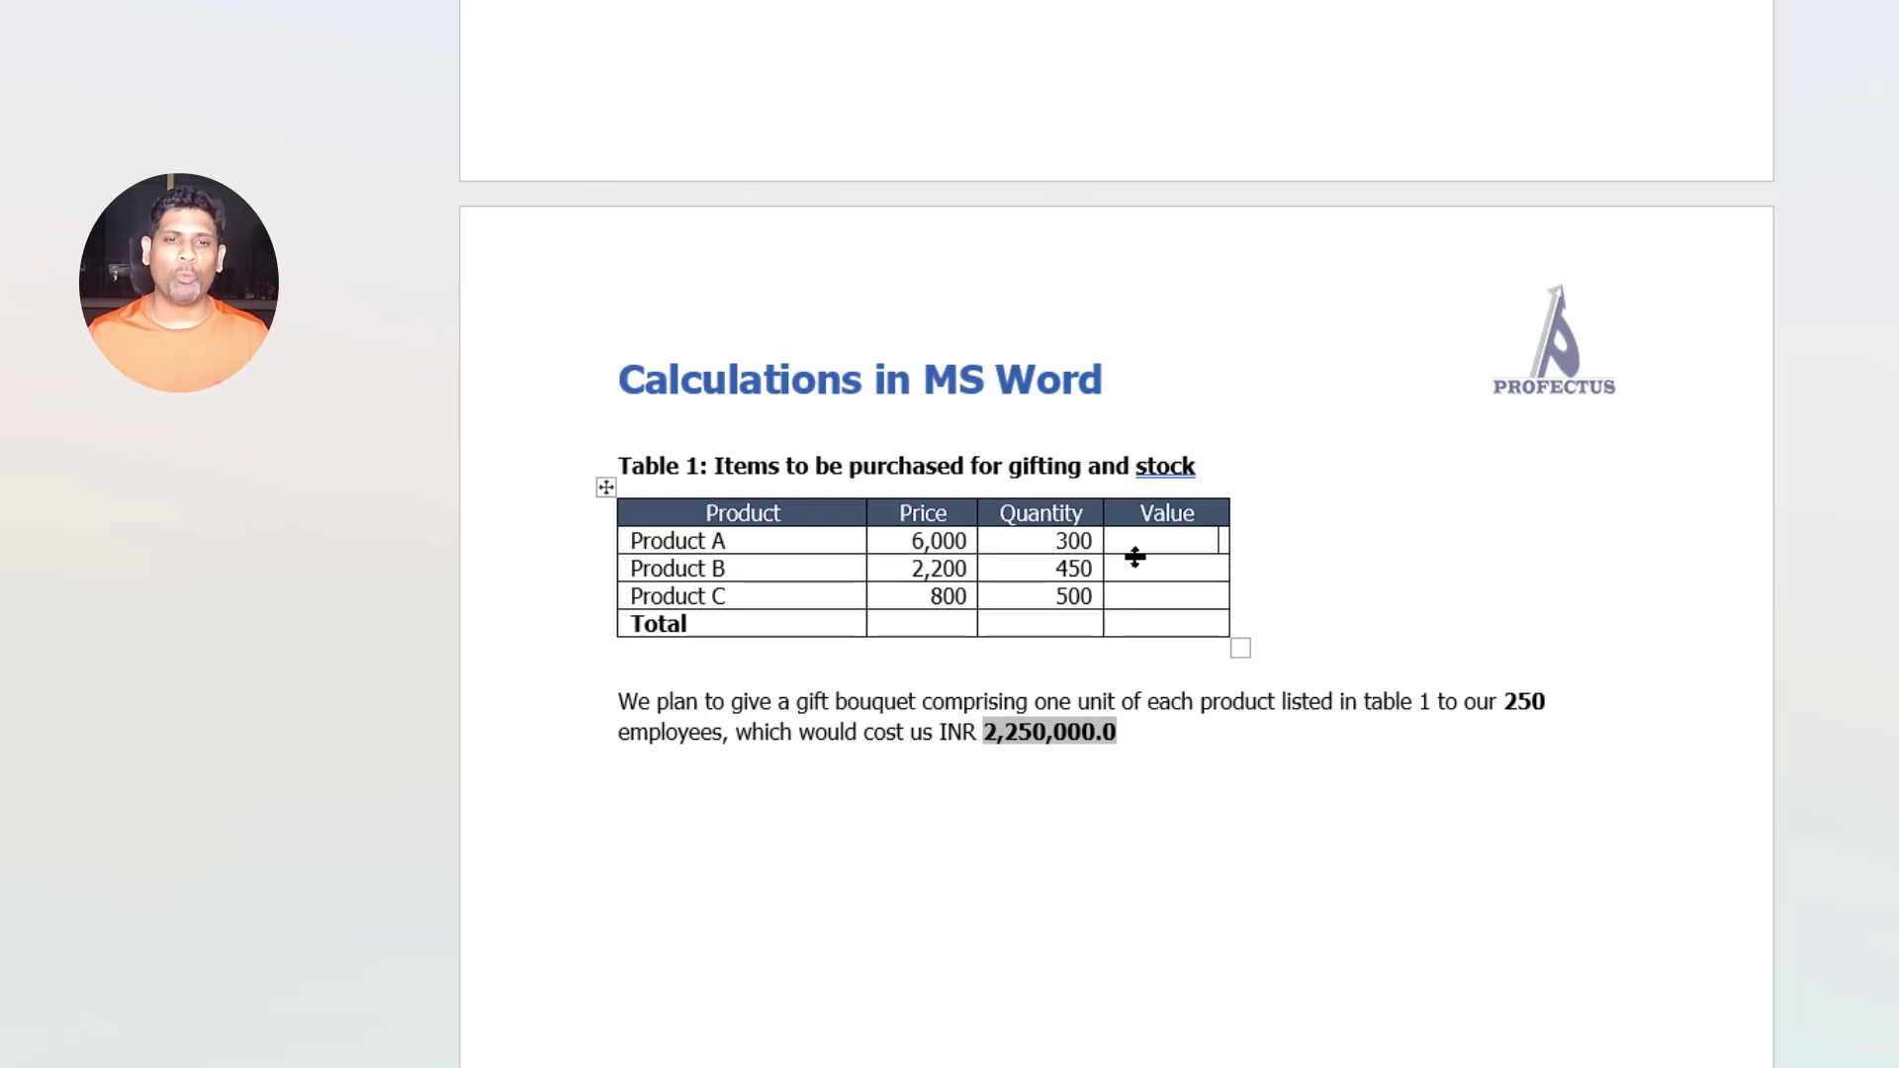
click(1121, 530)
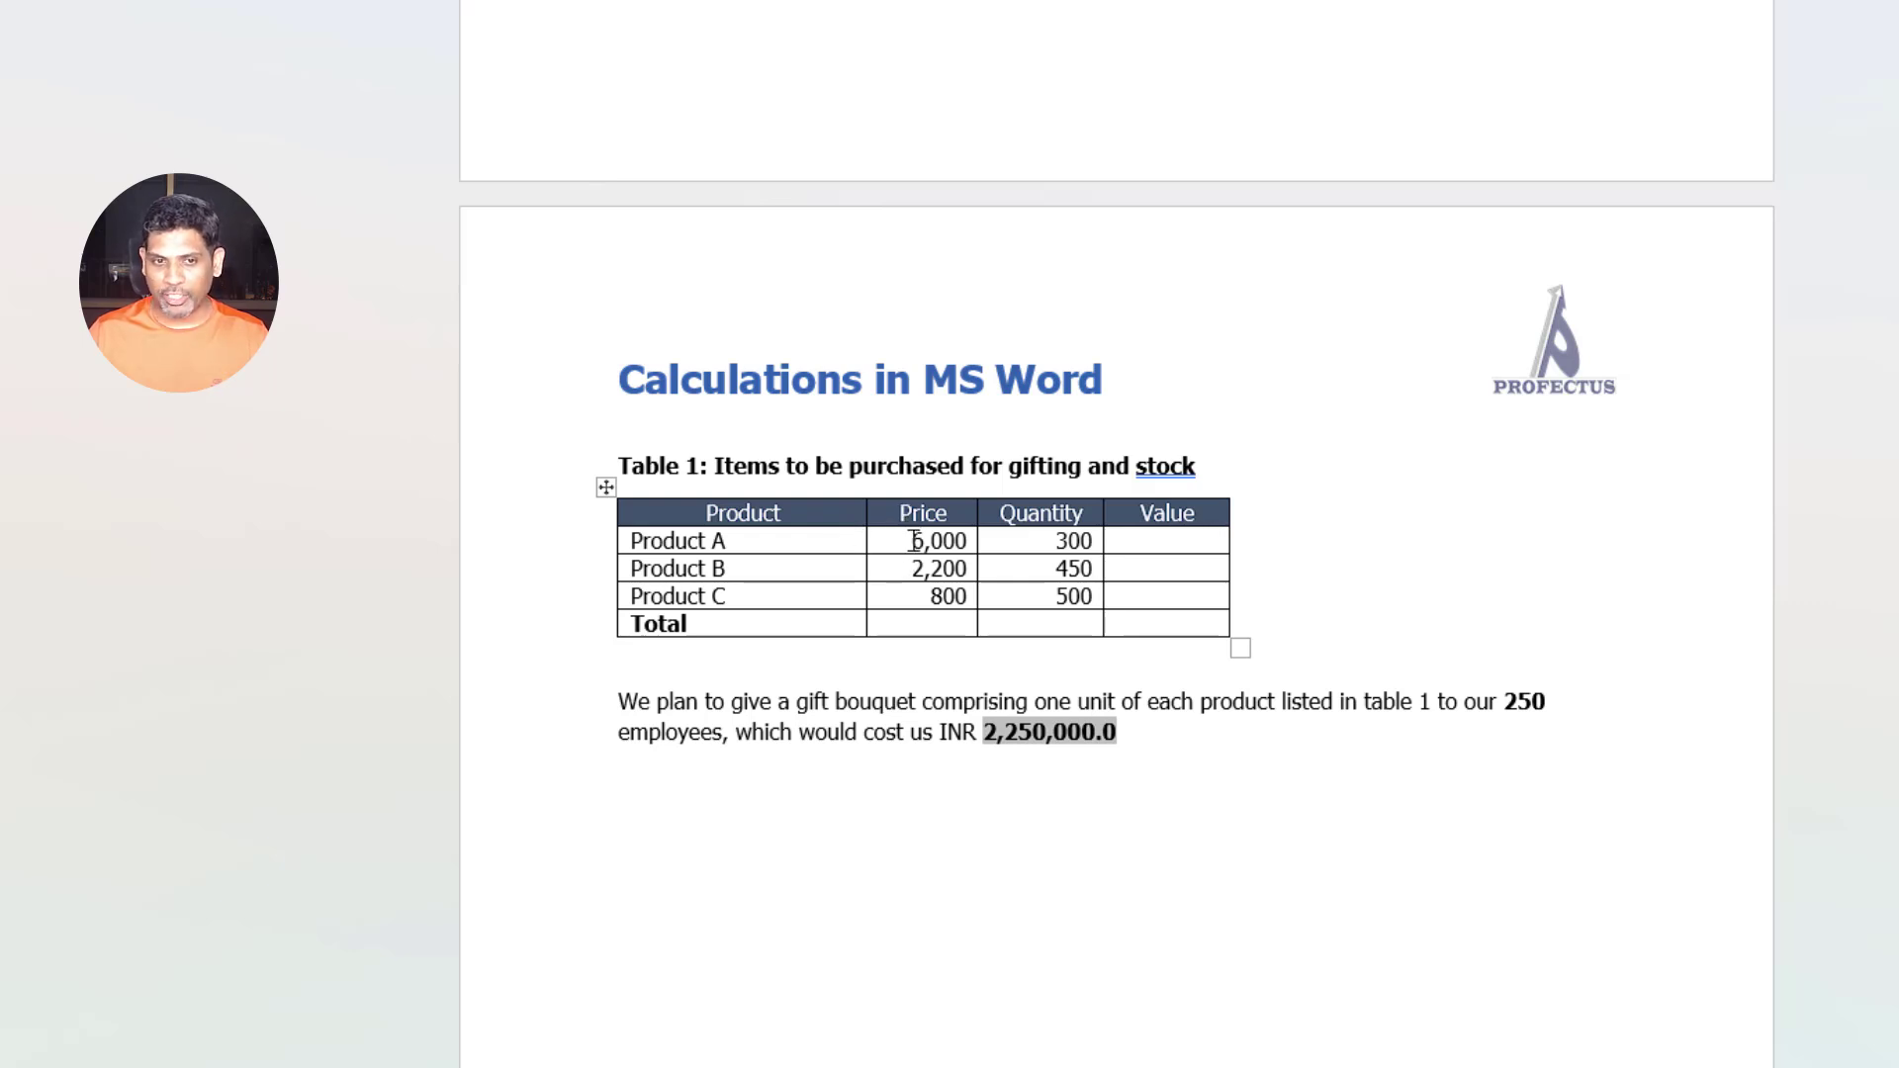
drag(896, 540, 964, 540)
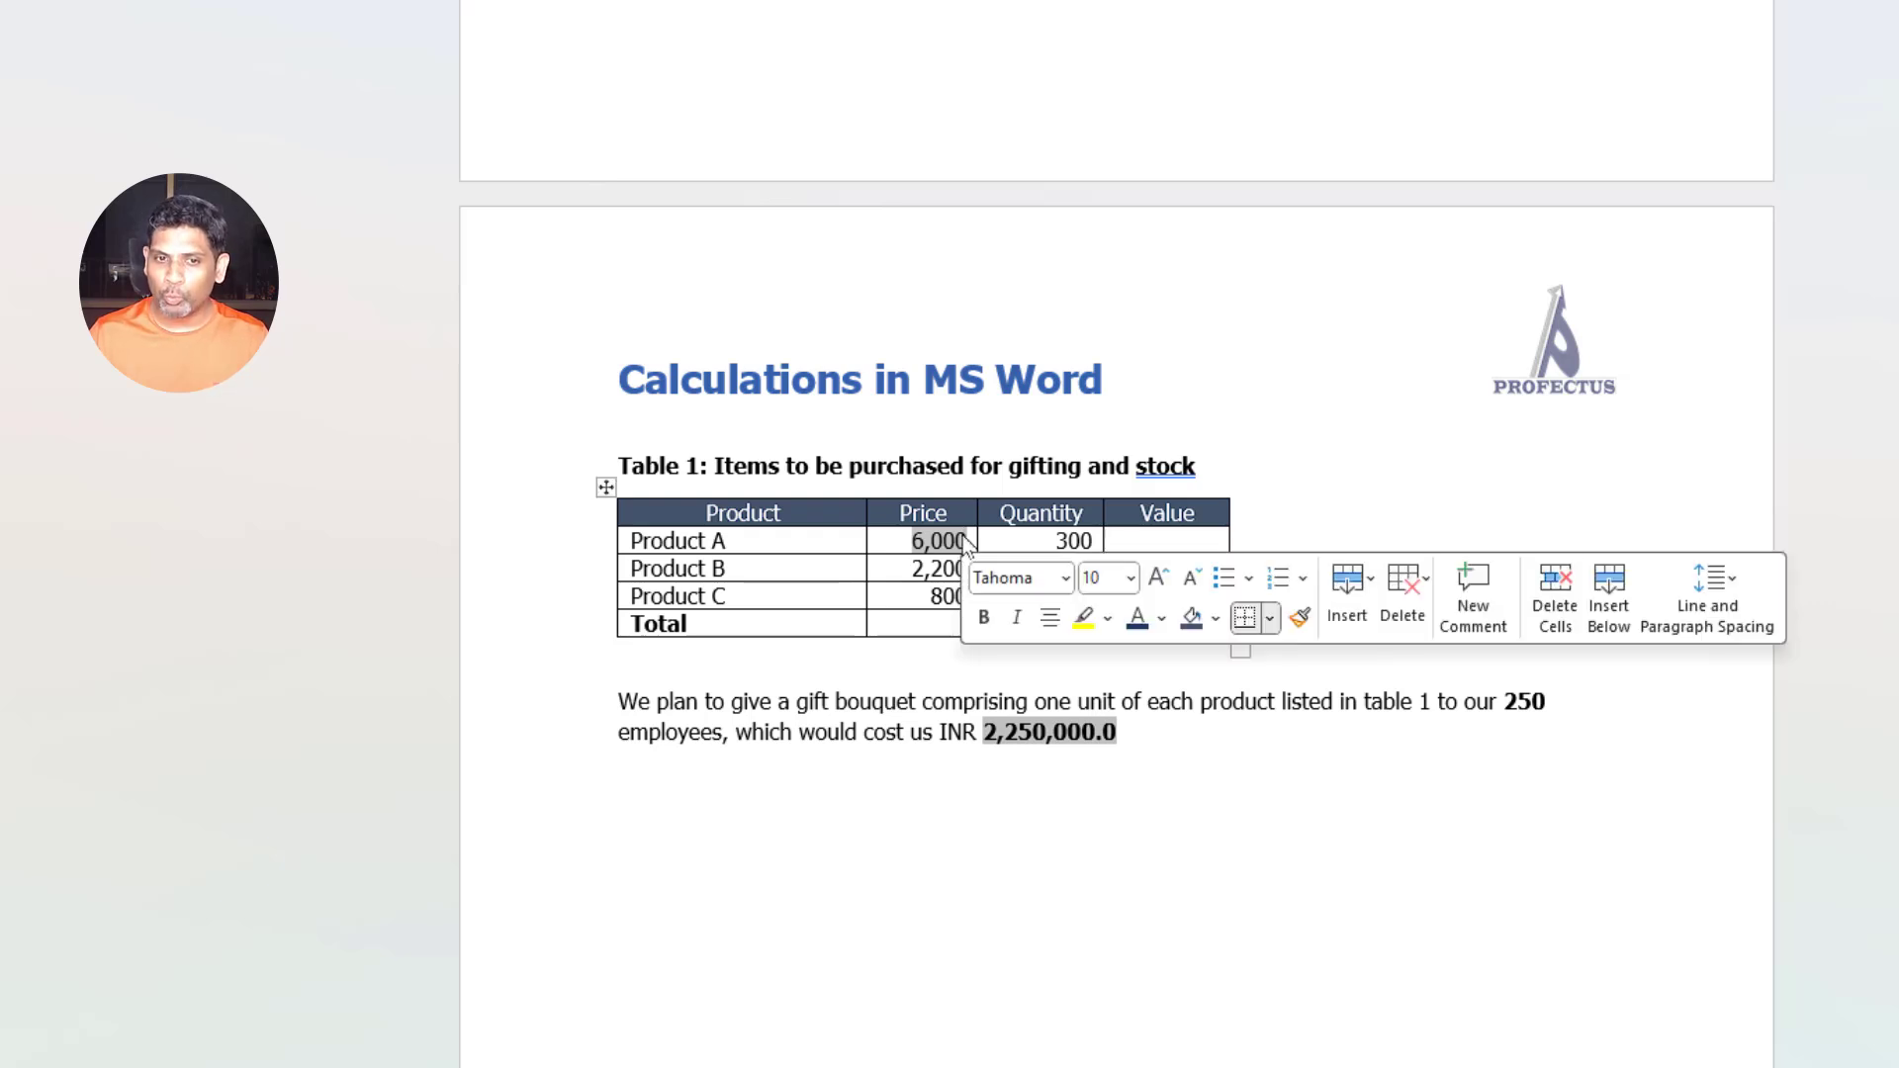
drag(1054, 540, 1096, 540)
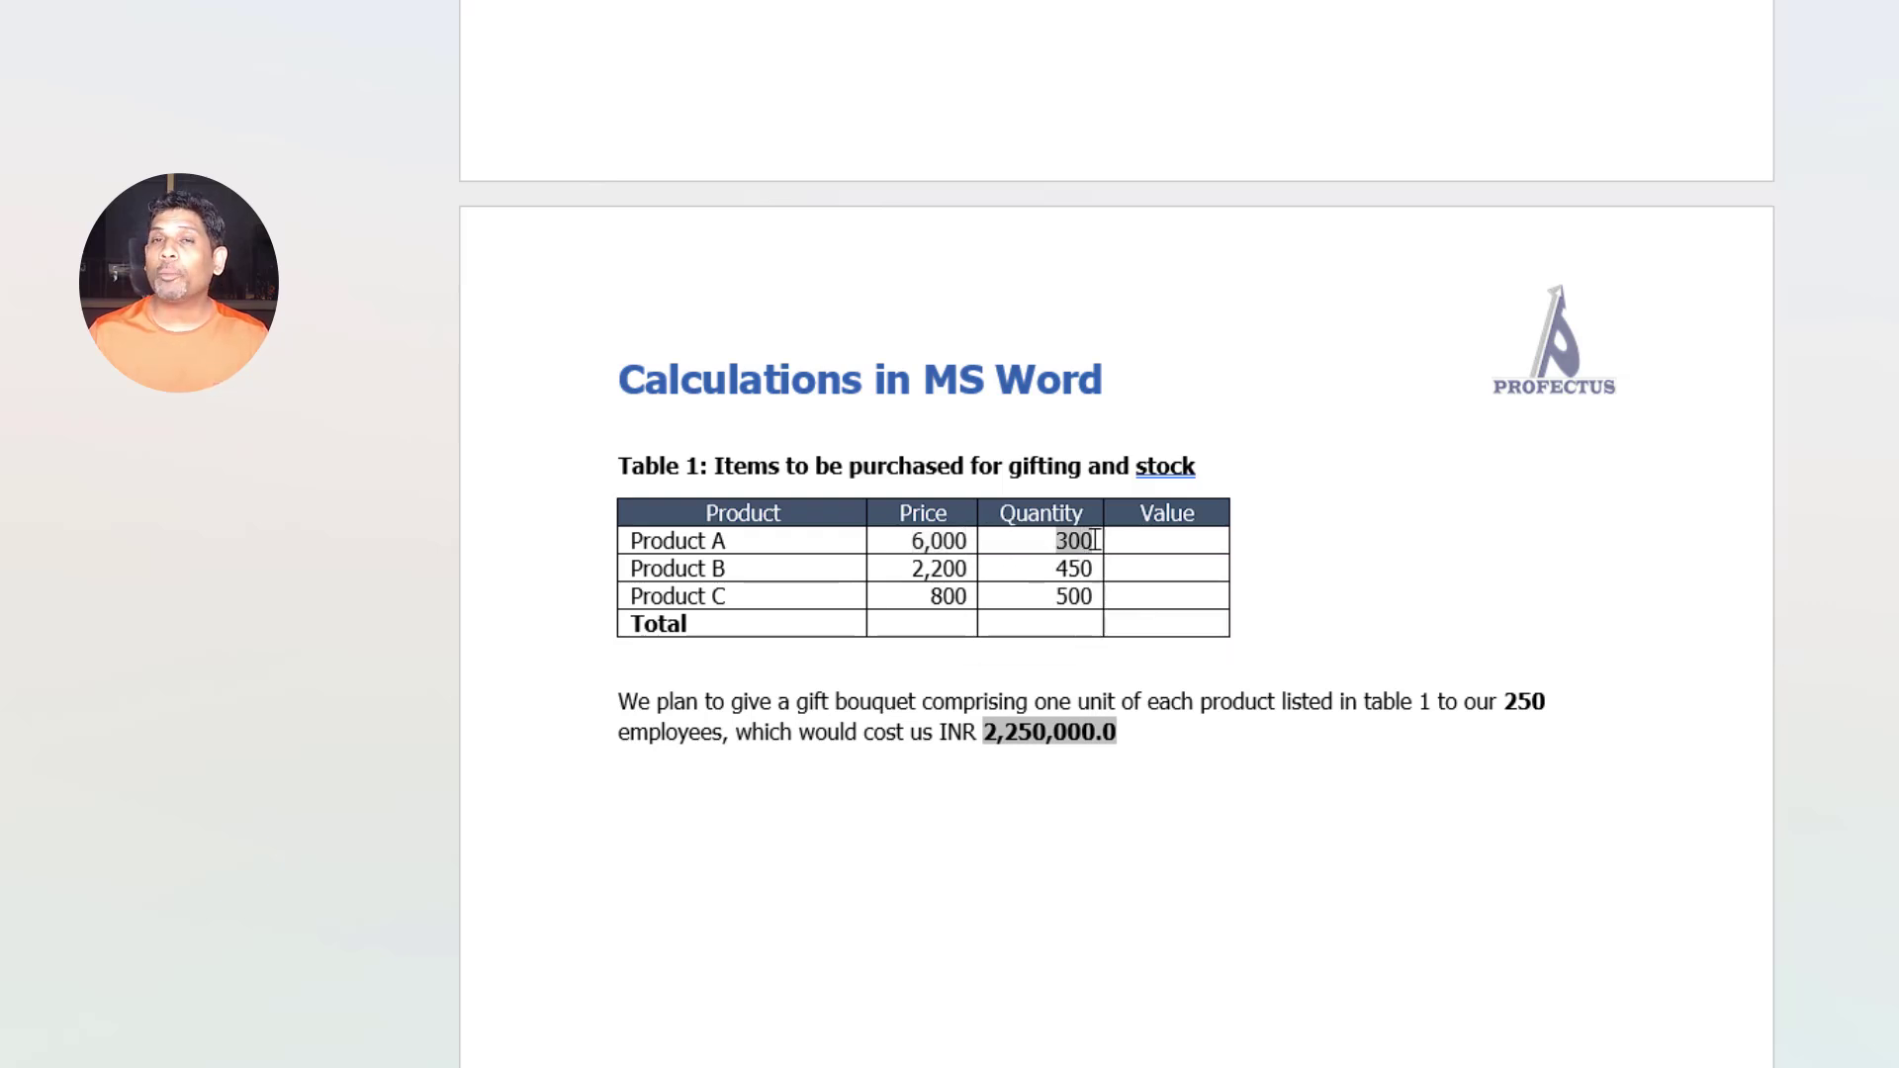
Insert a formula field with =B2 * C2 in Product A's Value cell.
click(1220, 537)
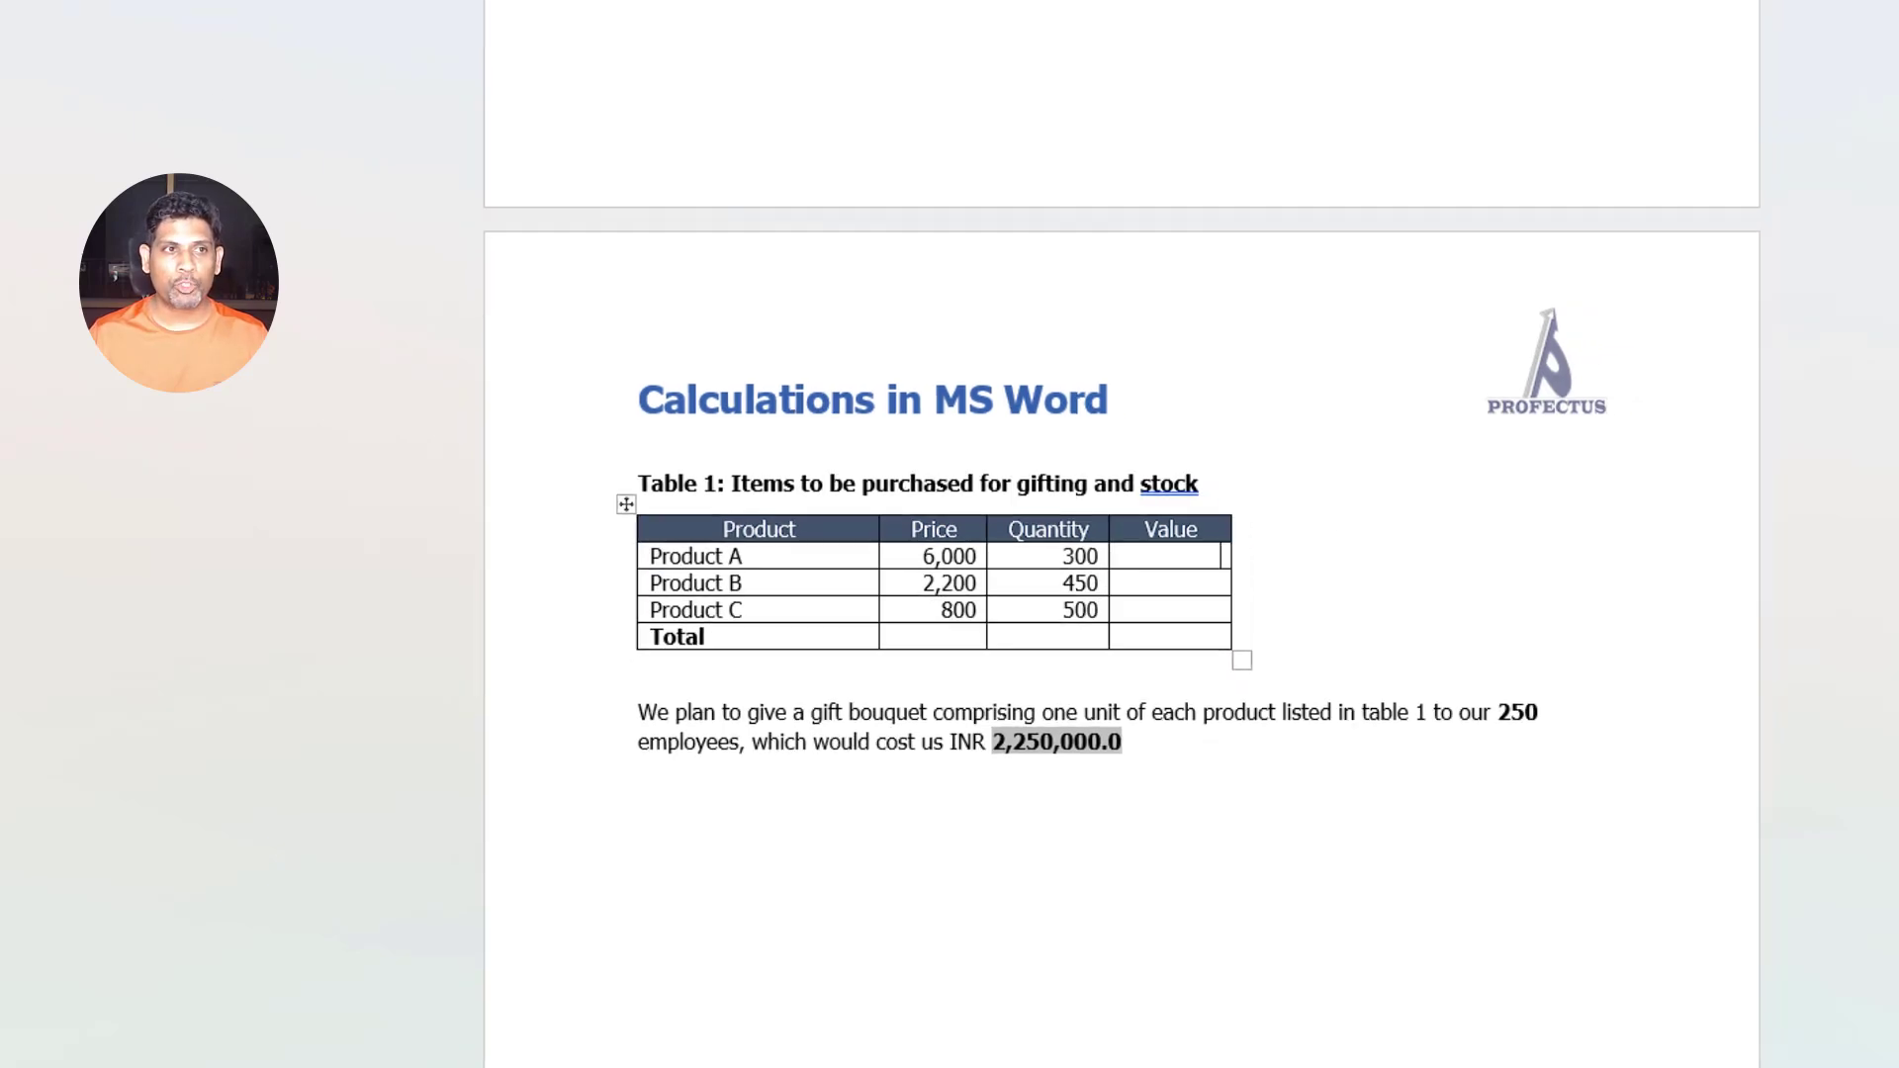
click(207, 27)
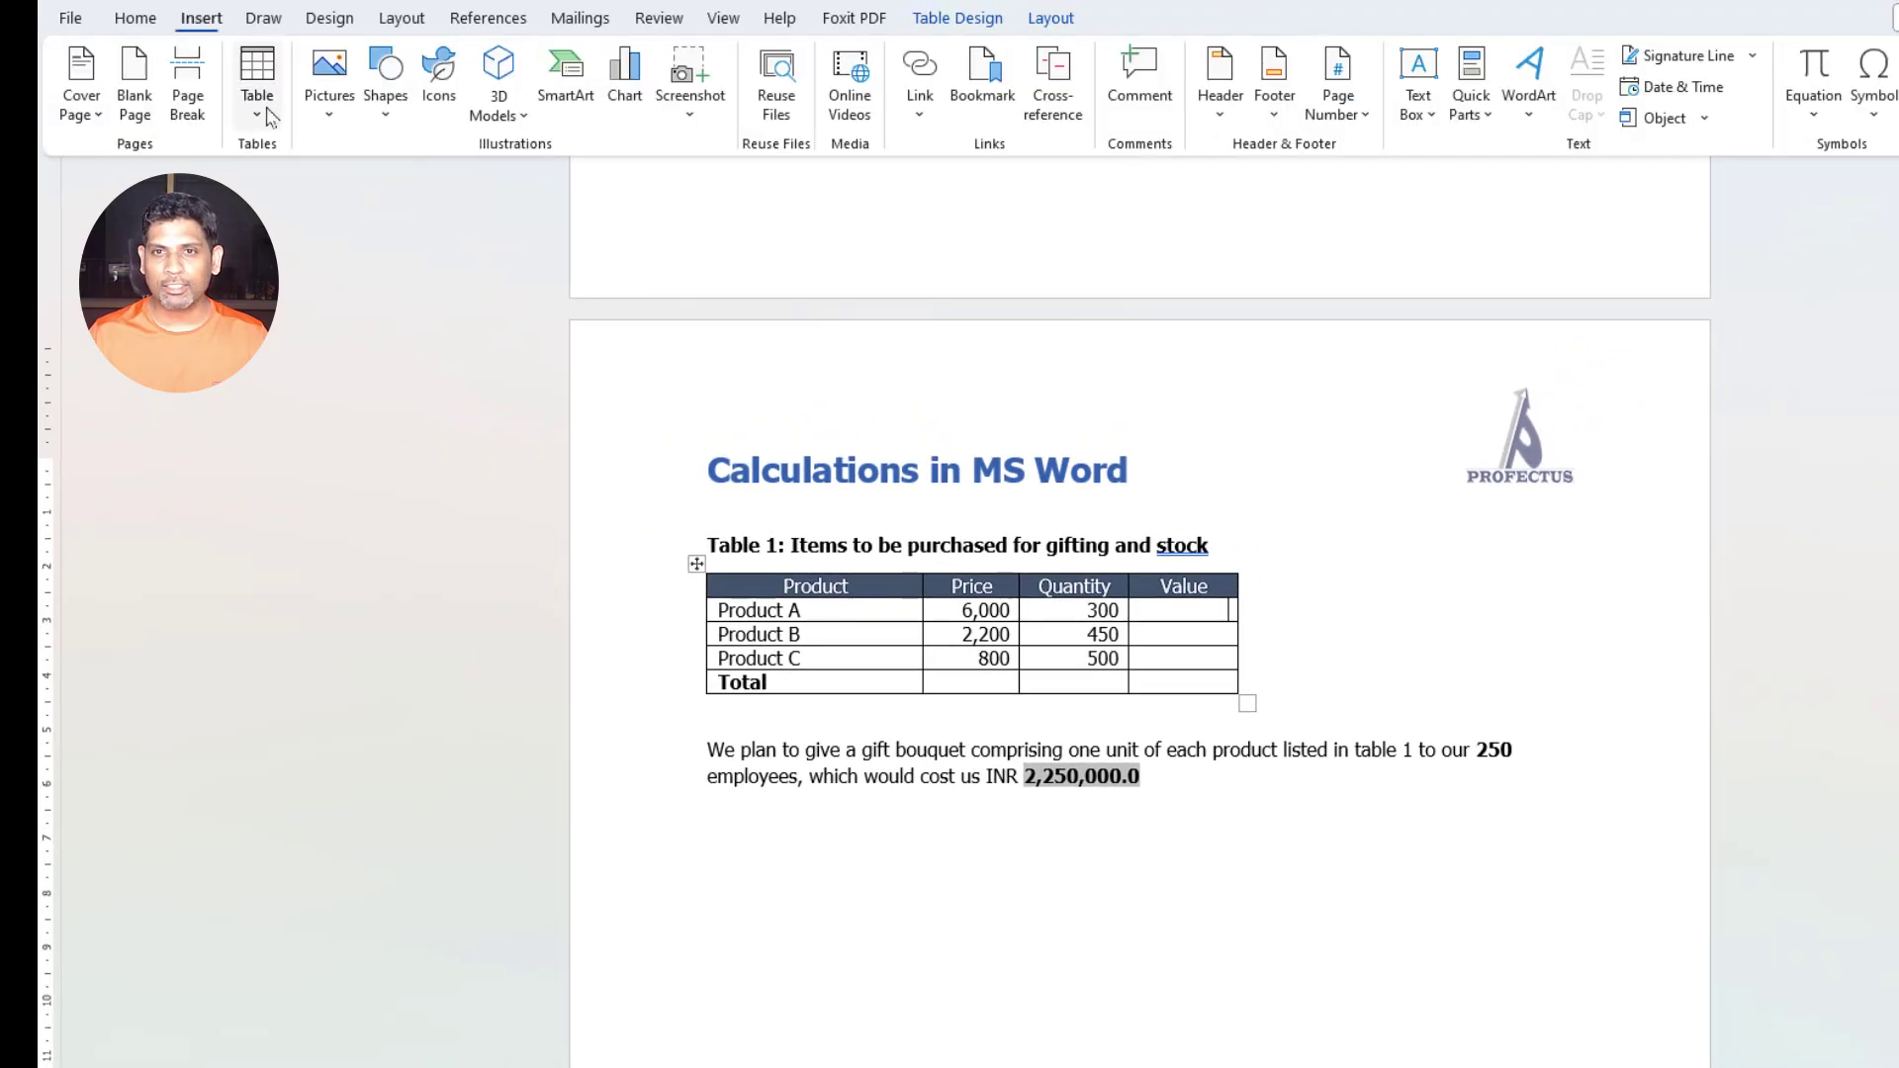
click(1474, 113)
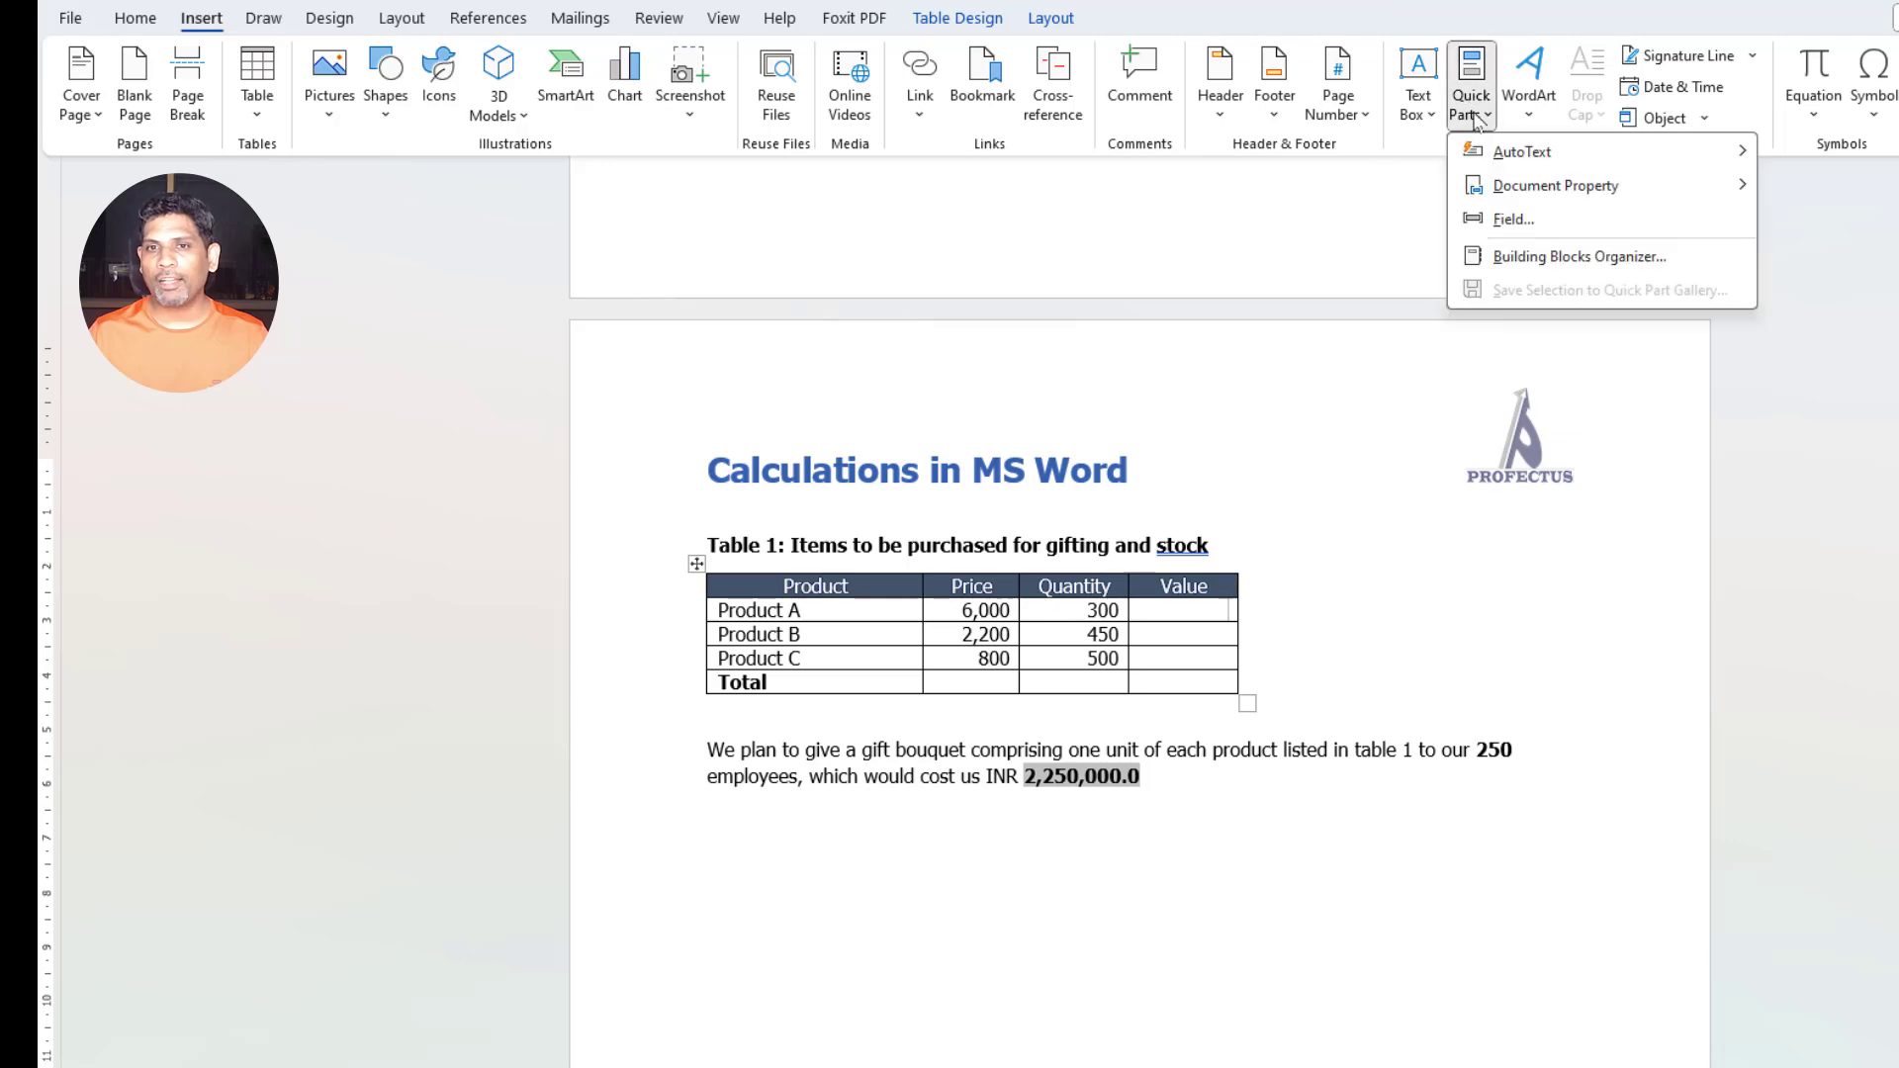
click(1511, 220)
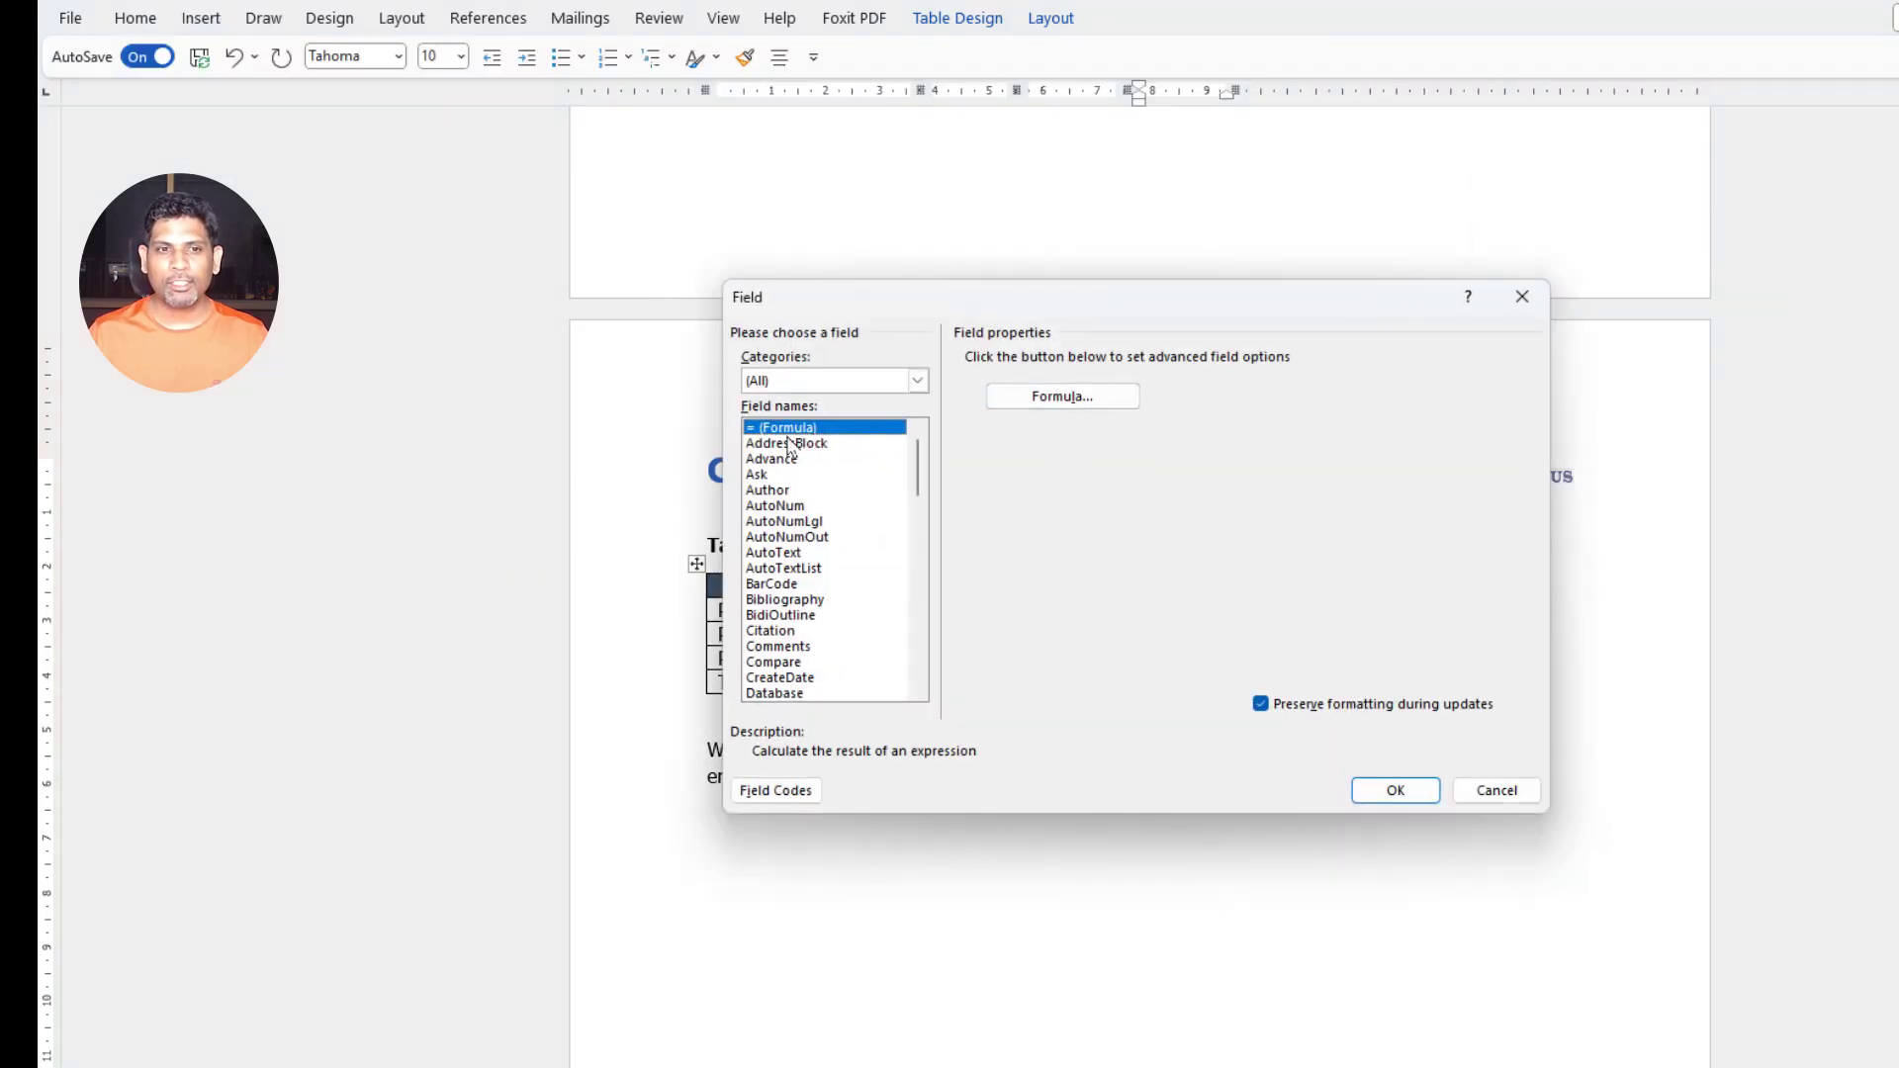
click(1050, 399)
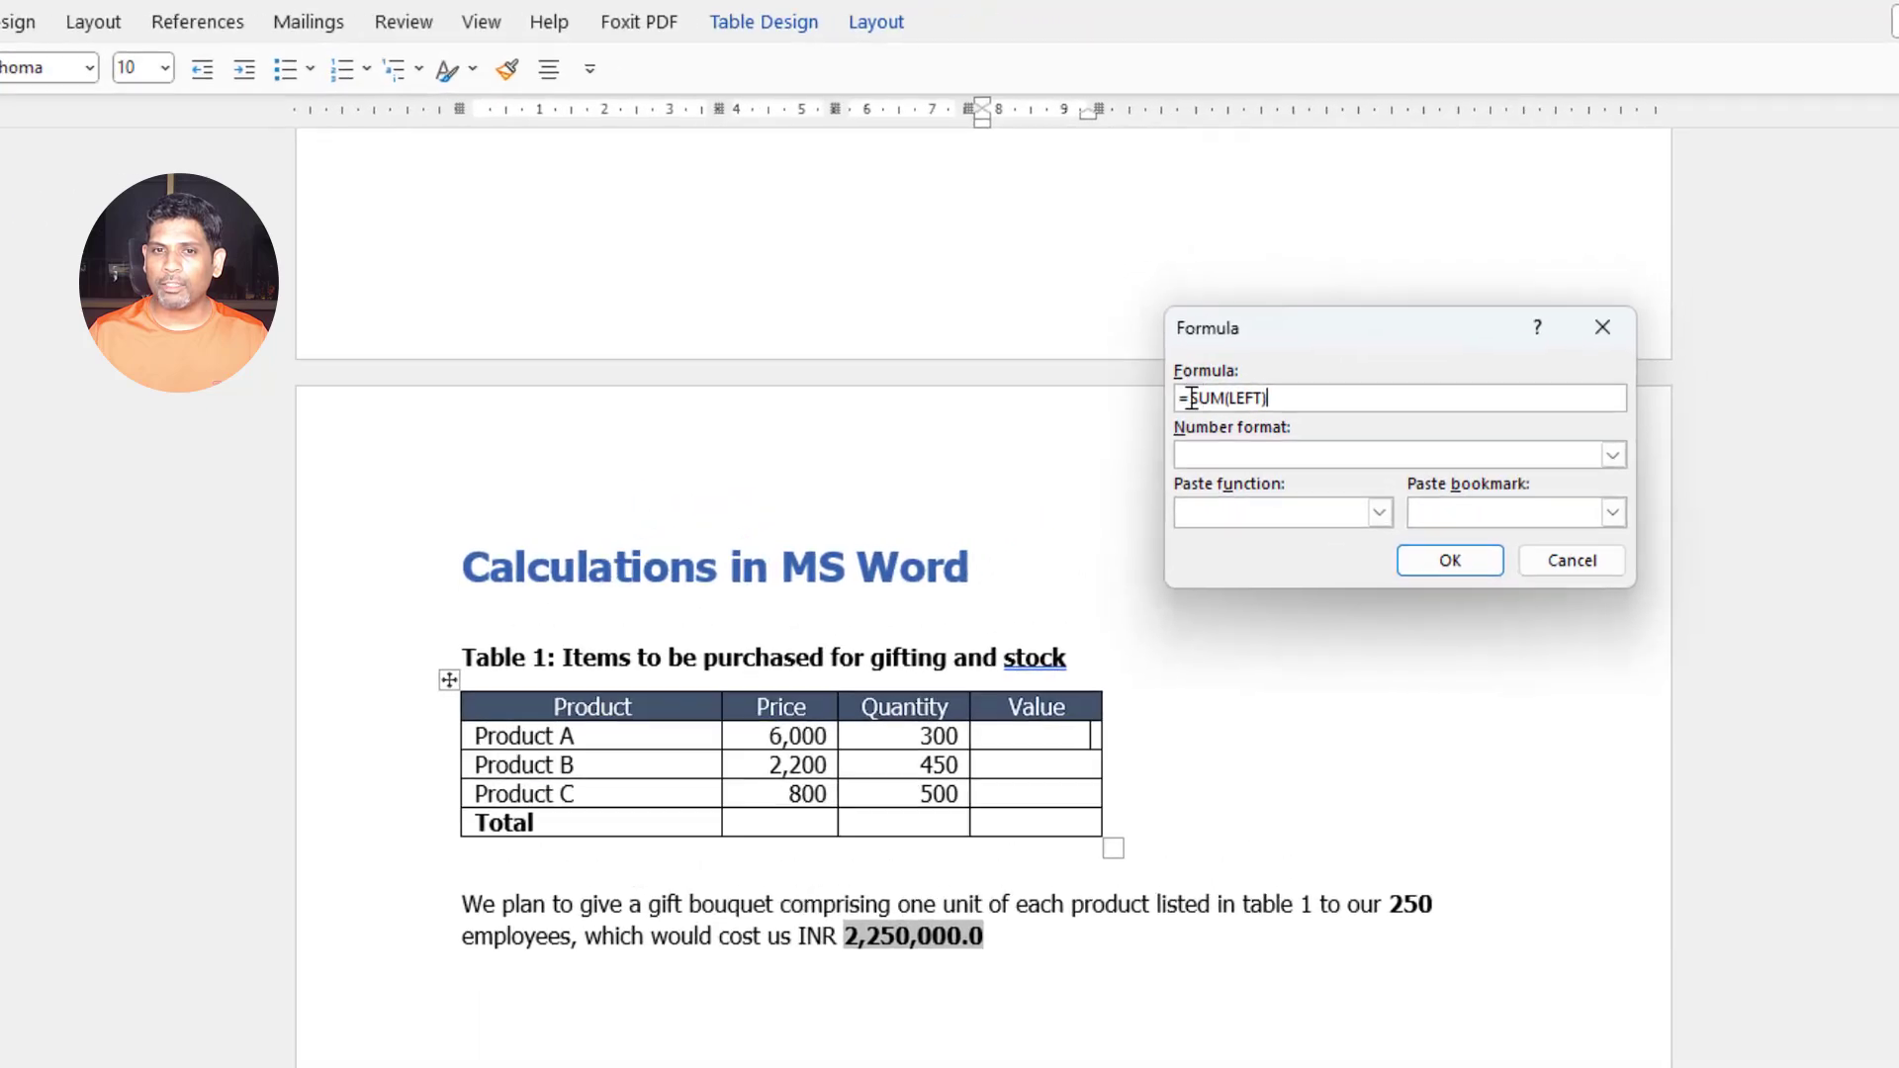
drag(1308, 331, 1434, 327)
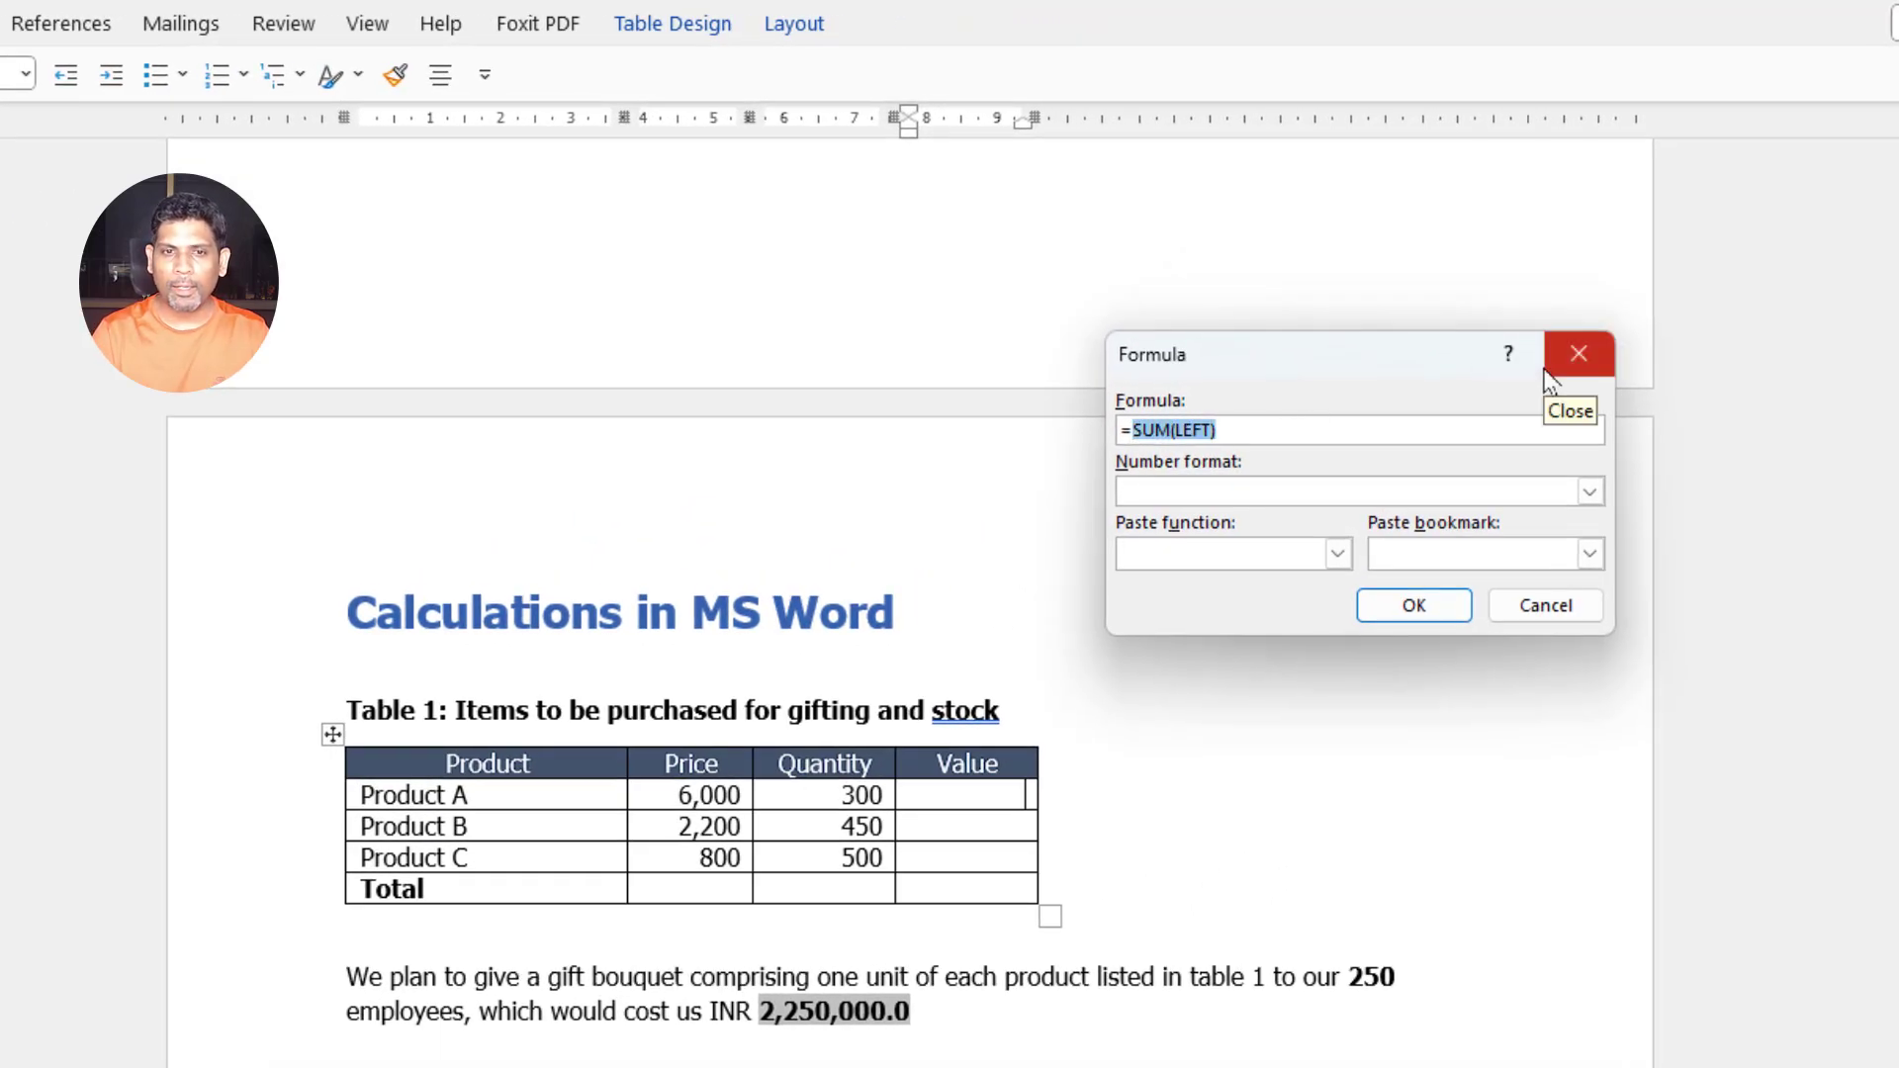
text(B2 * C2)
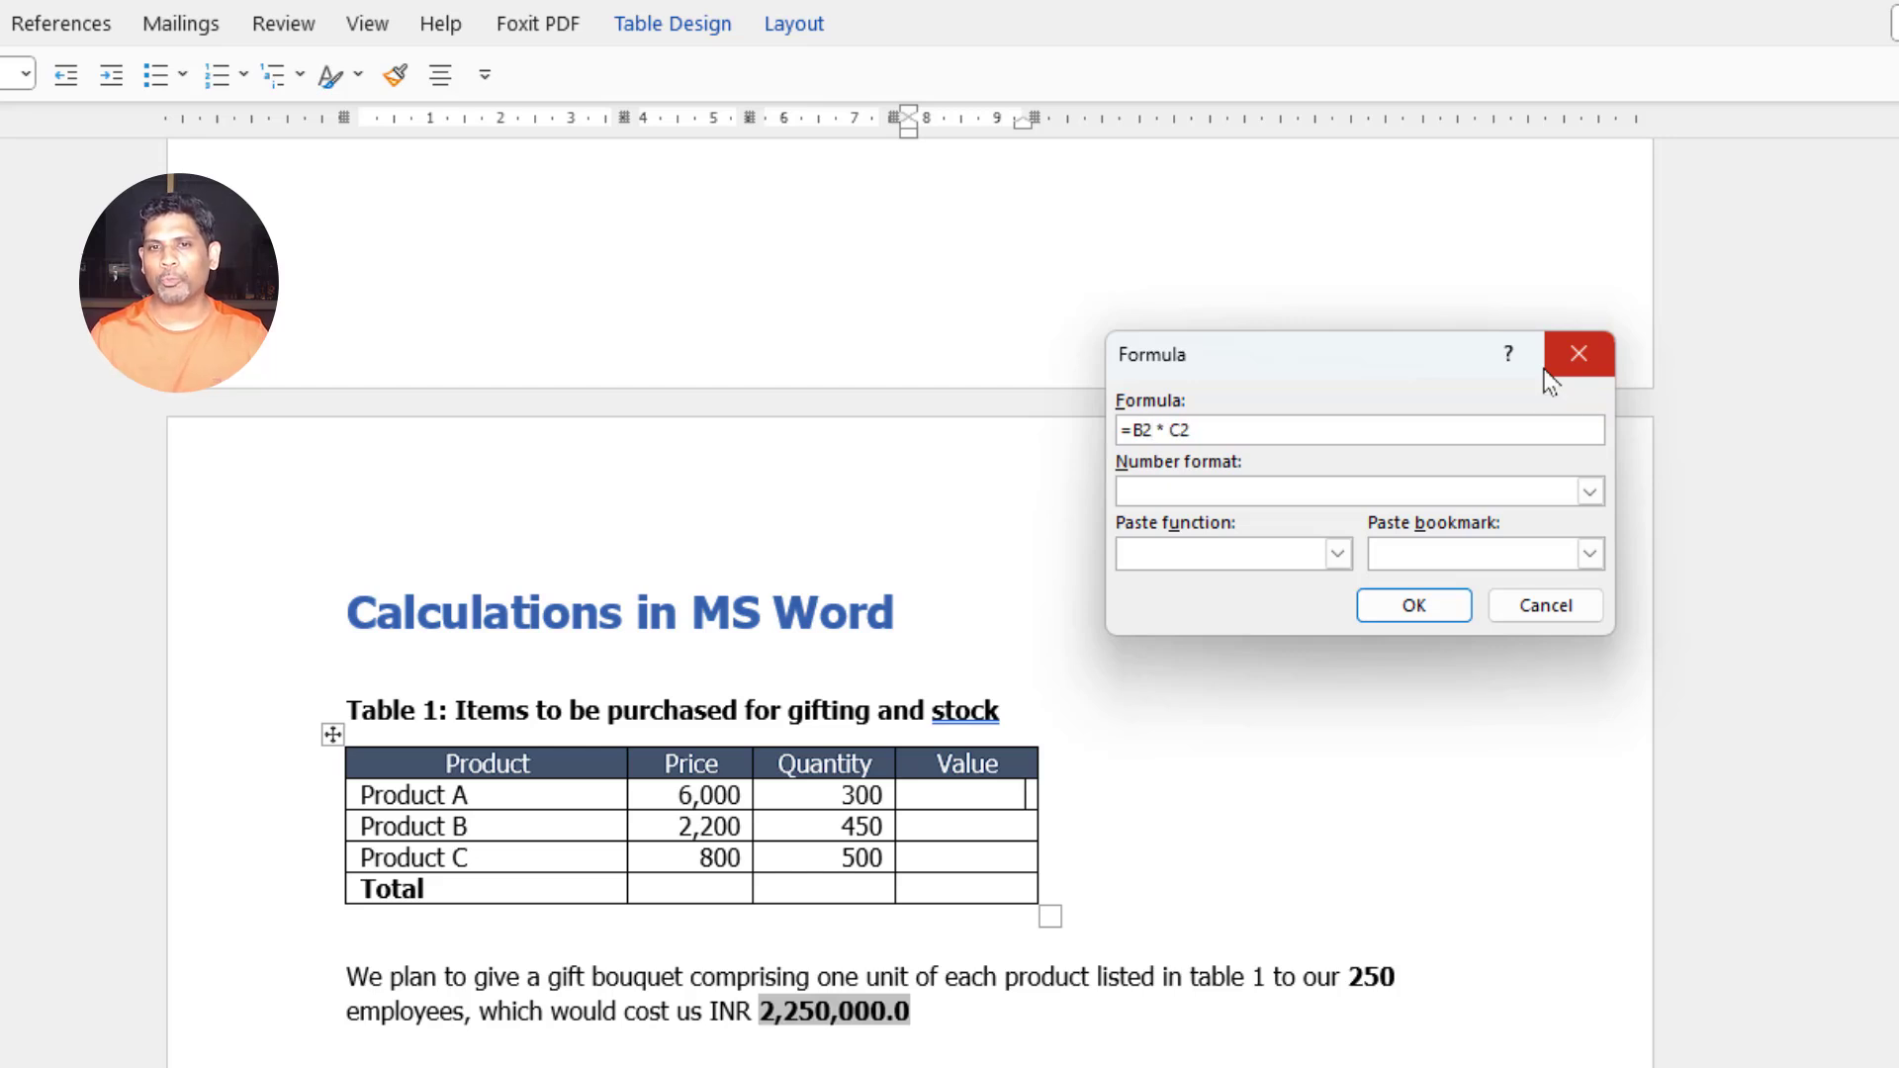
click(1414, 605)
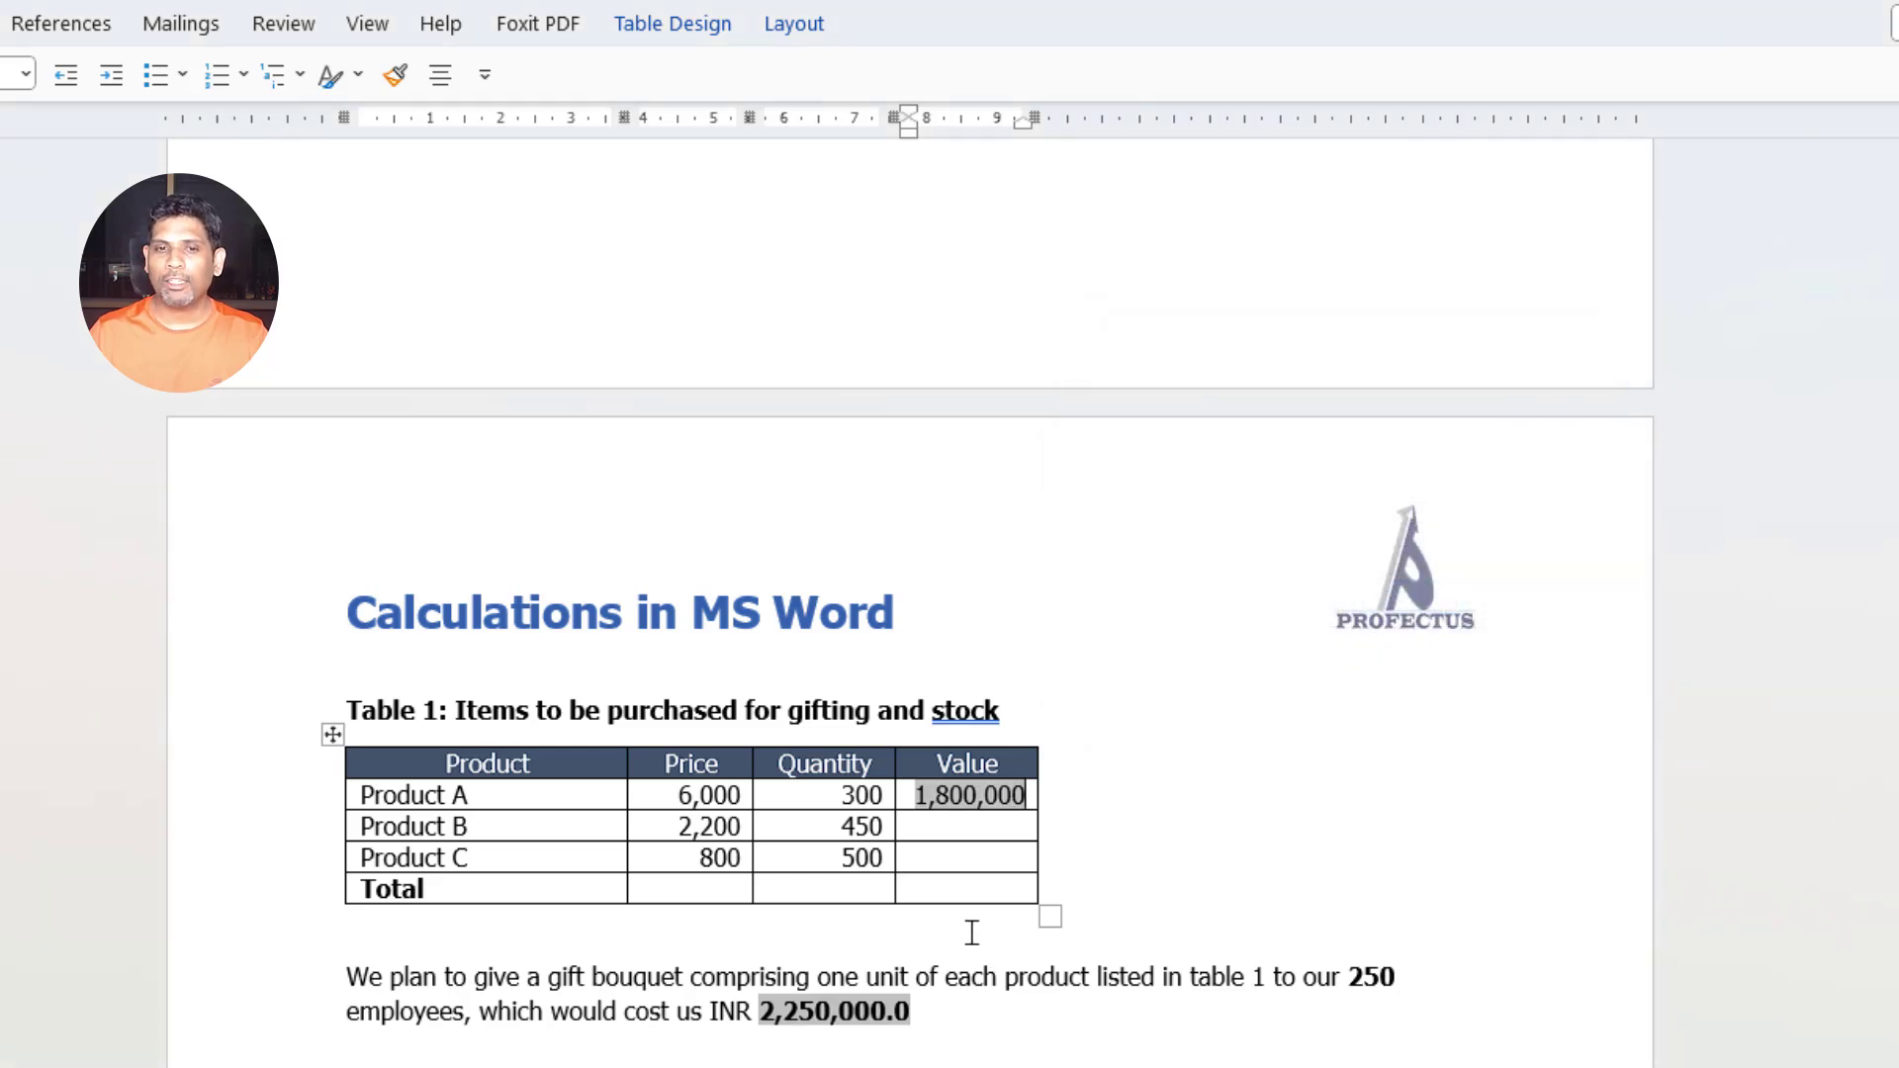
Copy Product A's Value formula field into the Value cells of Product B and Product C.
drag(915, 797, 1026, 797)
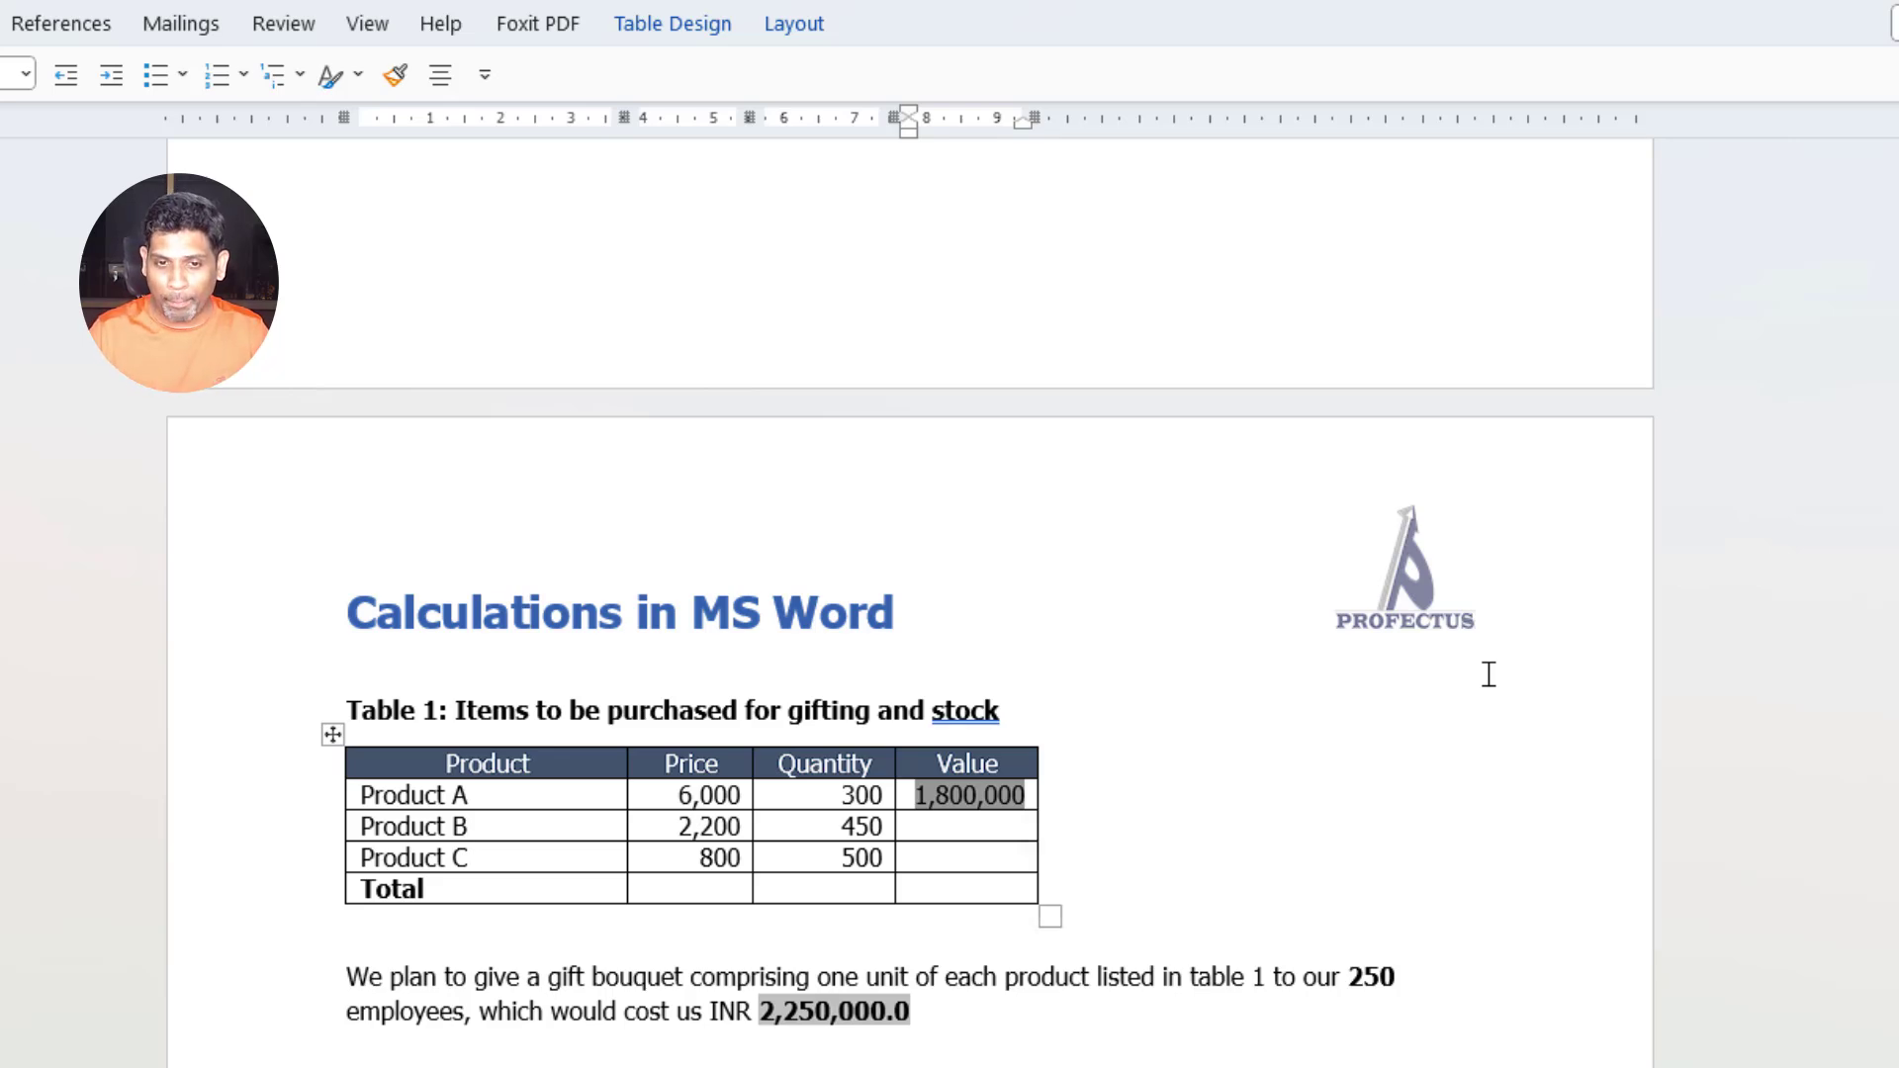
key(shift+Down)
key(shift+Down)
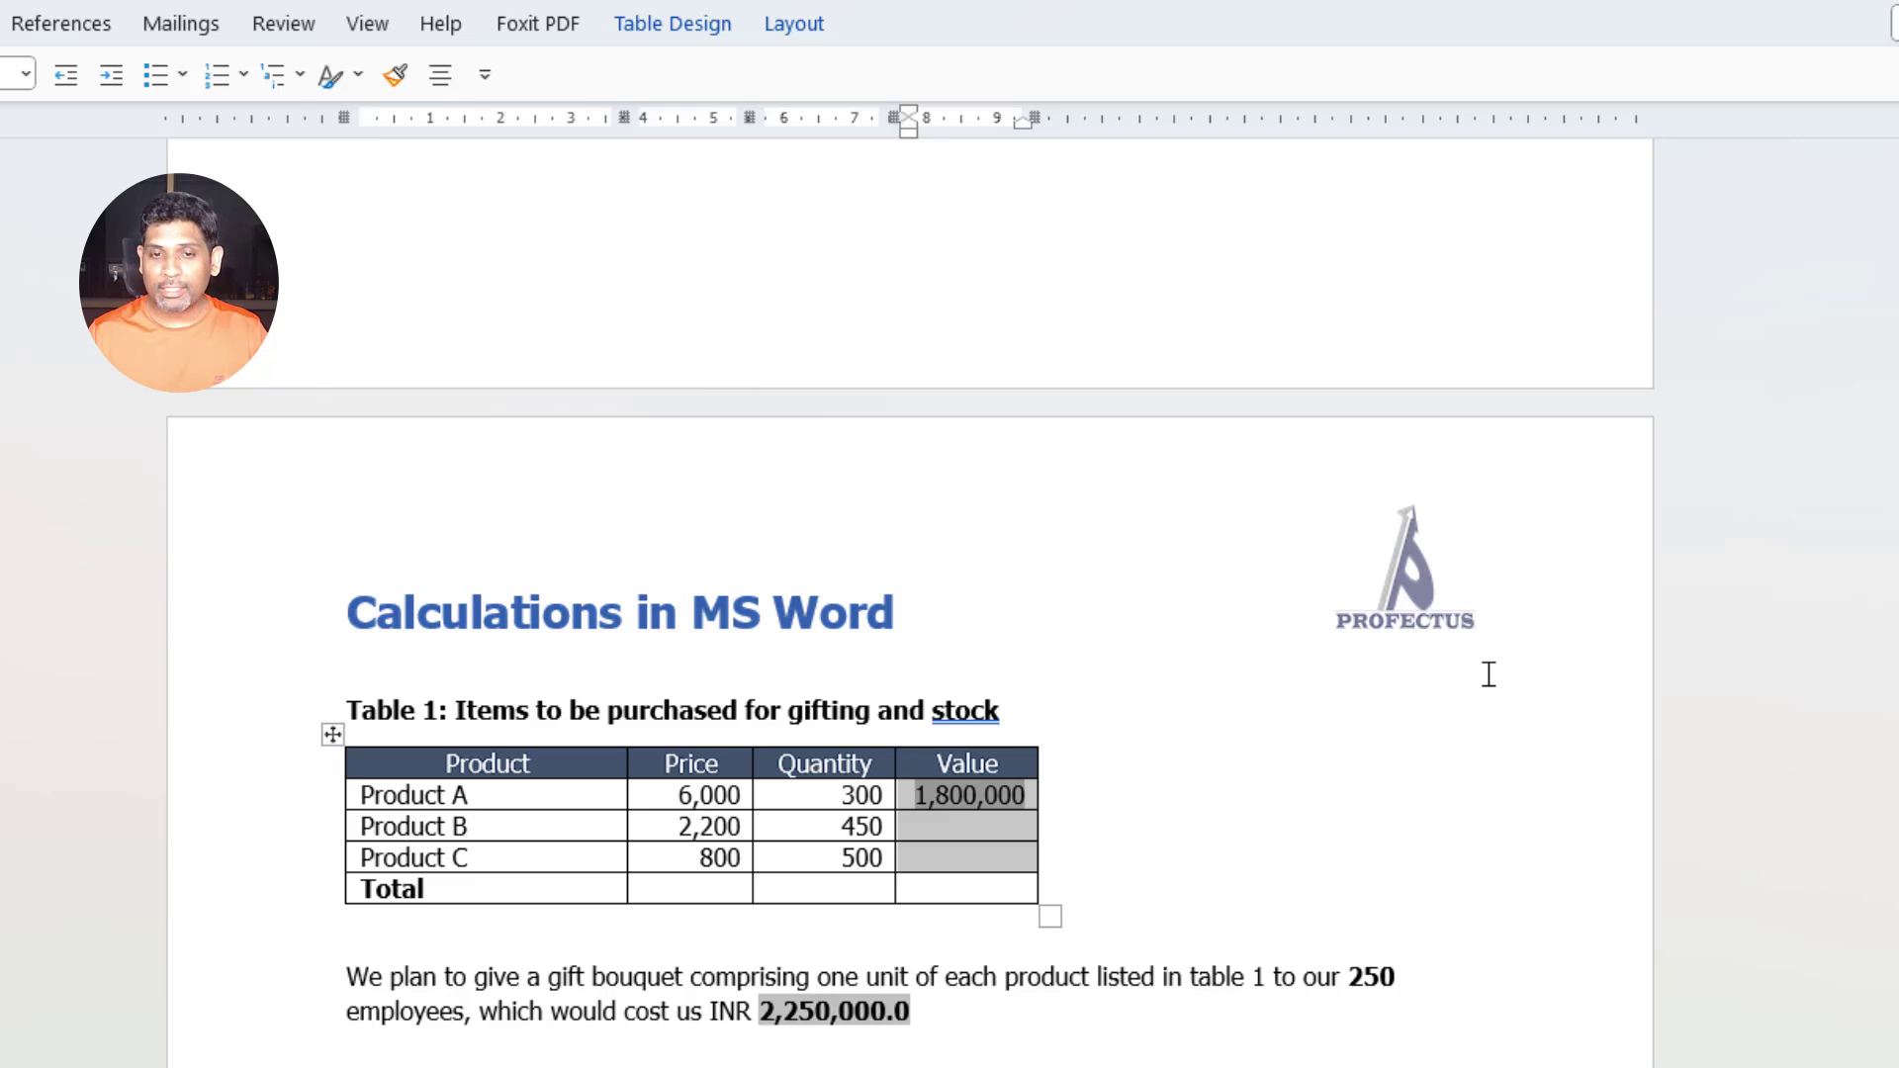
text(1,800,000 1,800,000 1,800,000)
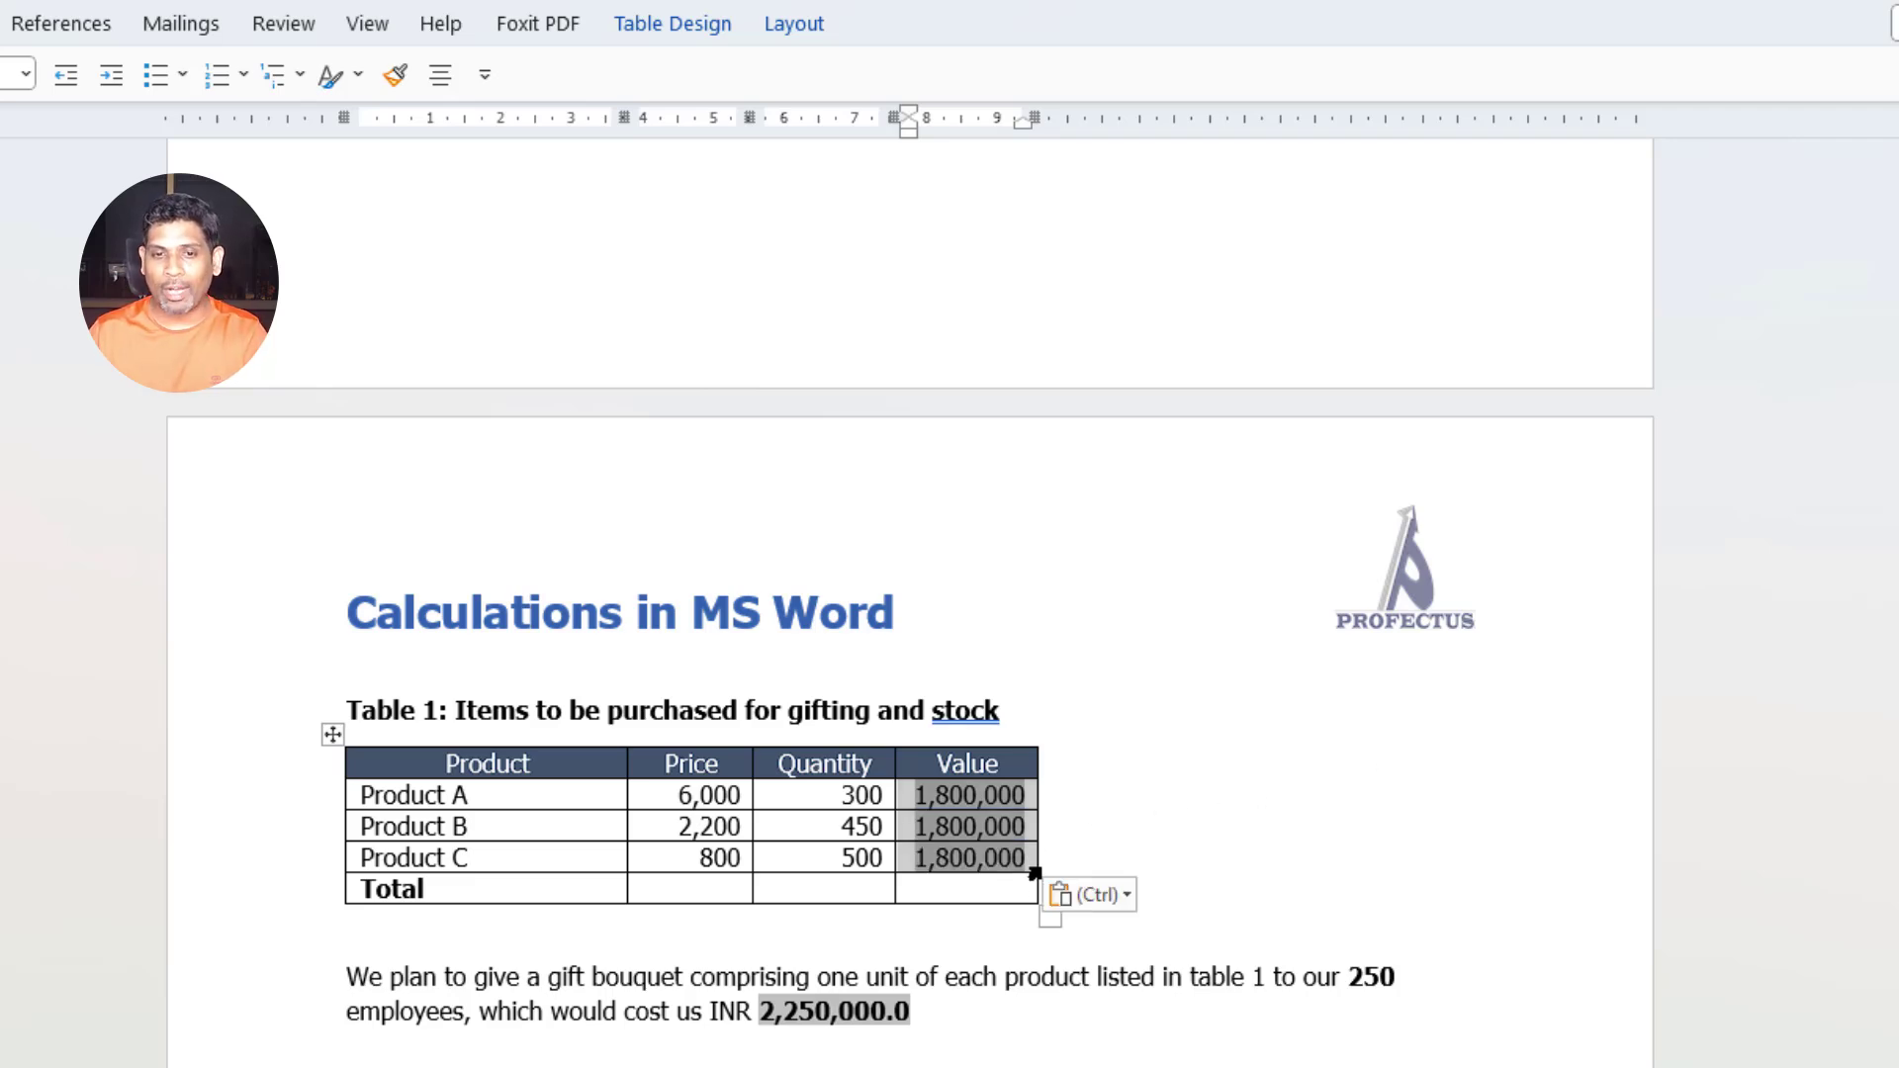
Change the formula field in Product B's Value cell to =B3 * C3.
click(965, 827)
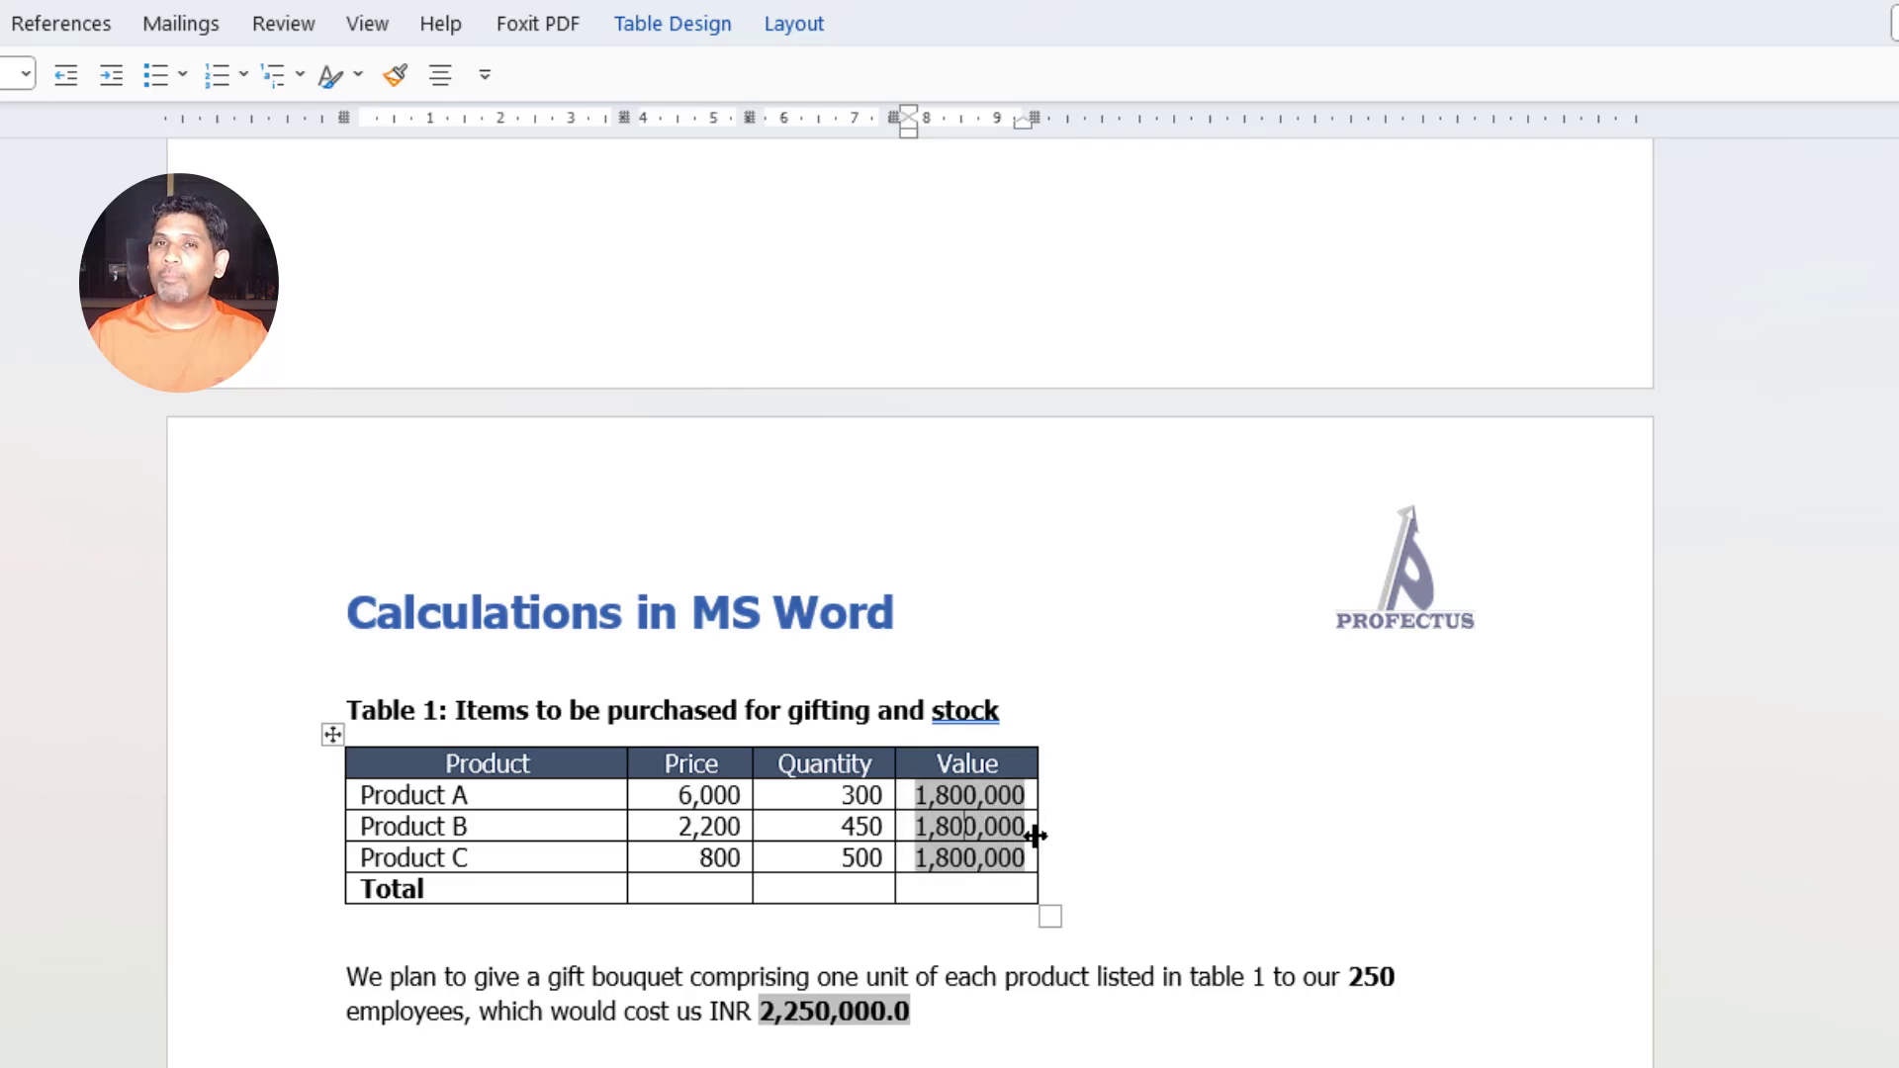
right_click(964, 827)
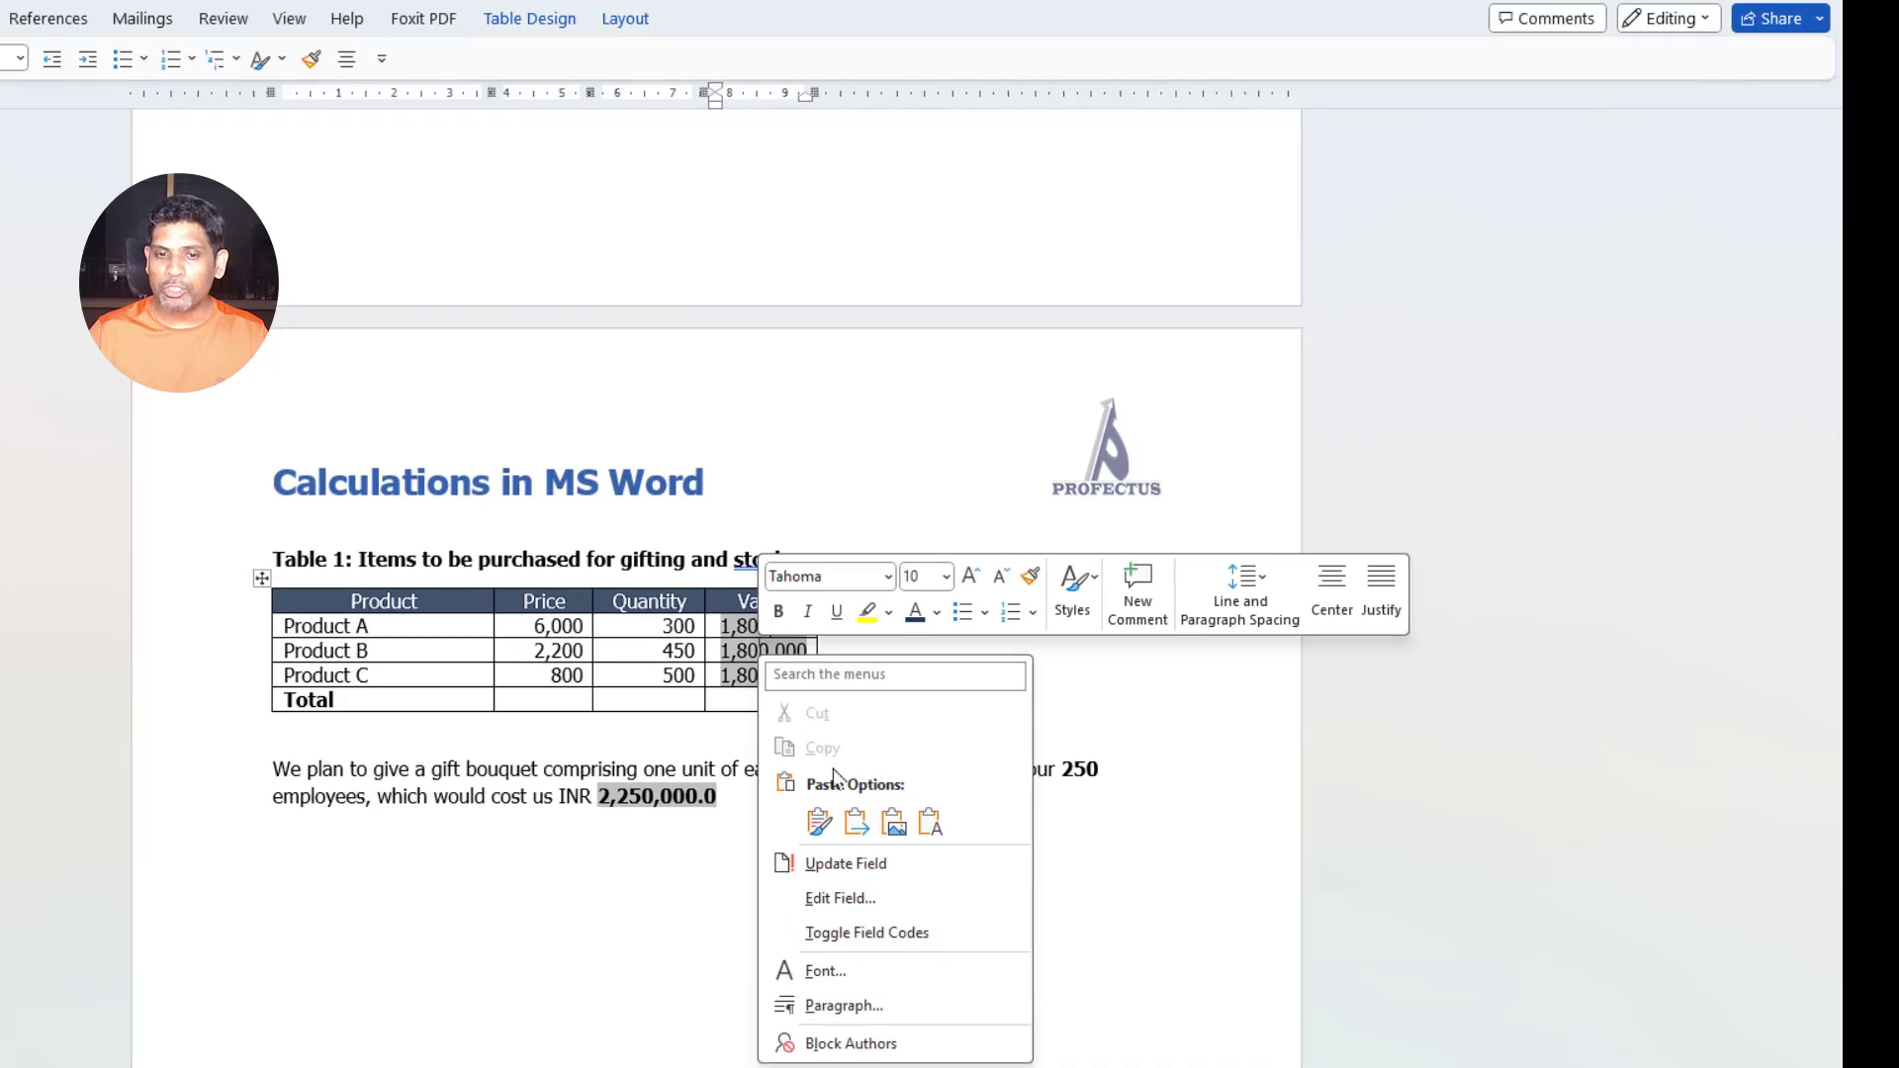
click(846, 898)
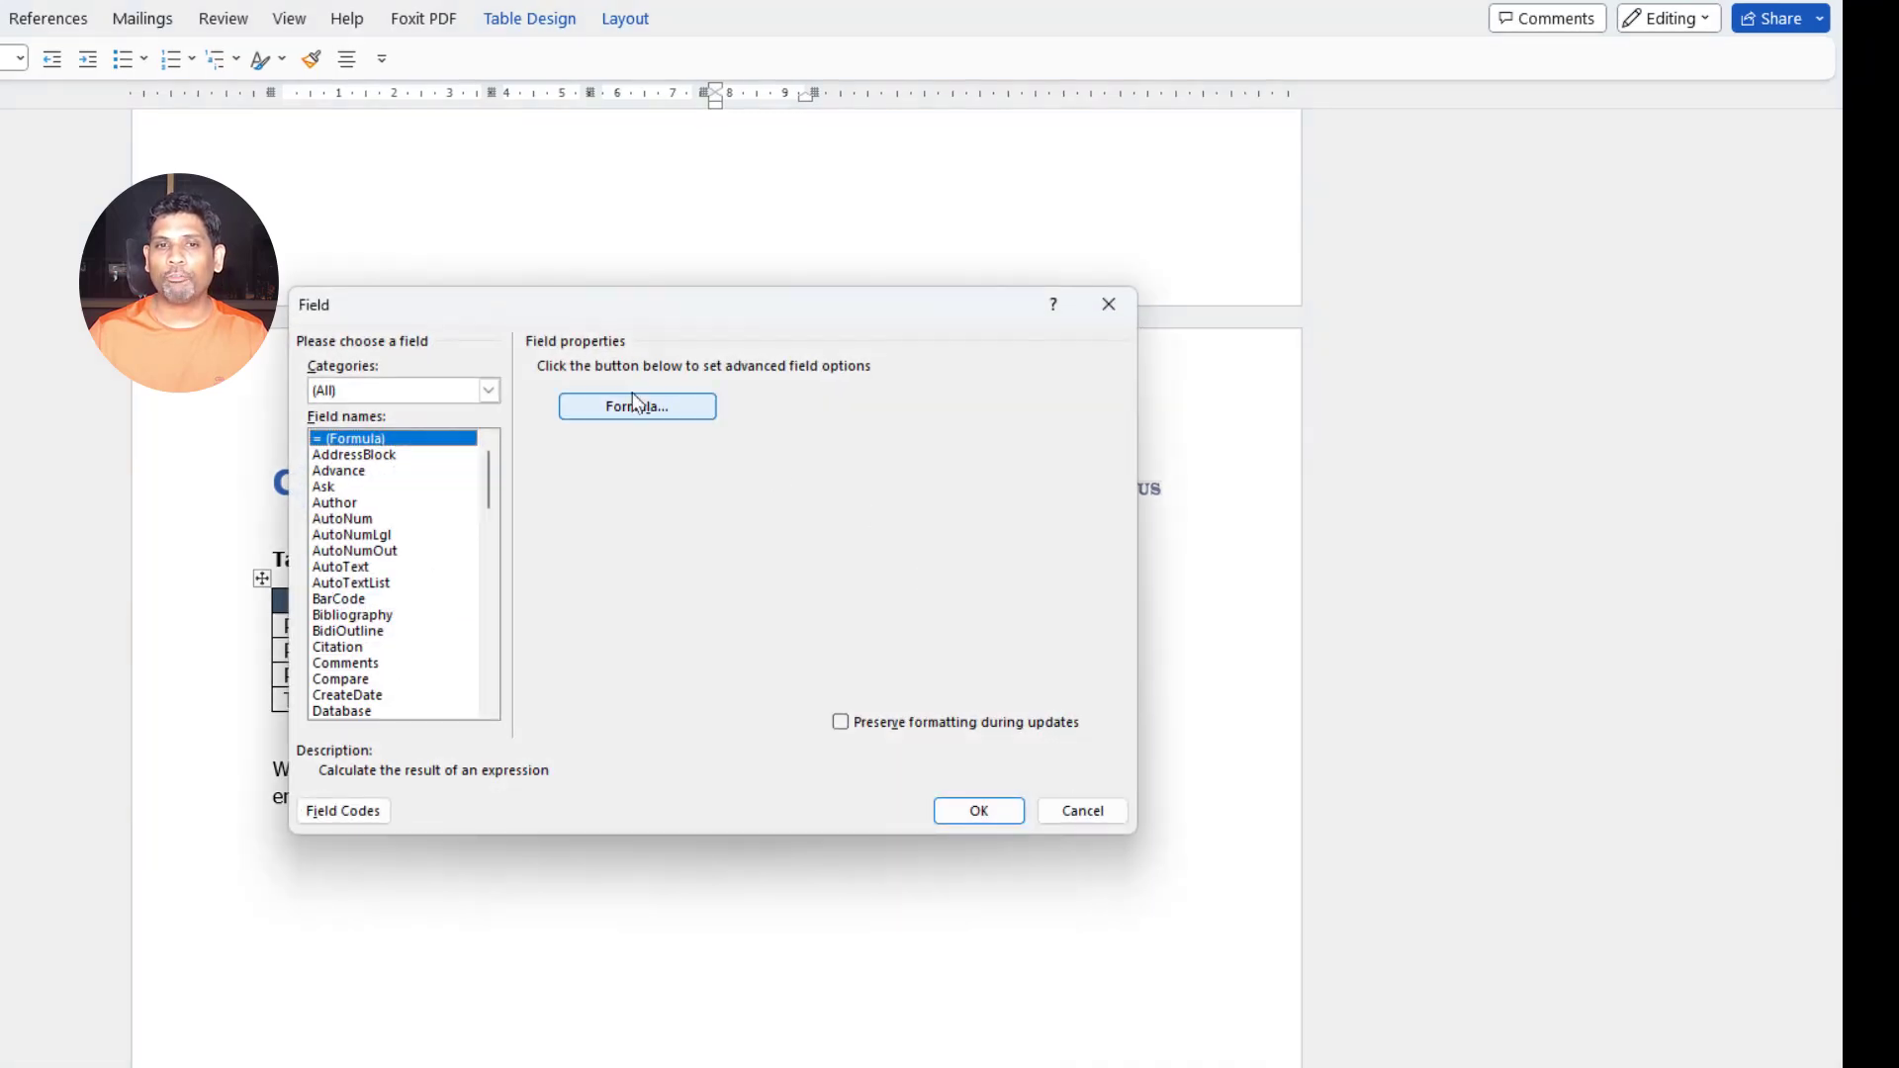
click(635, 425)
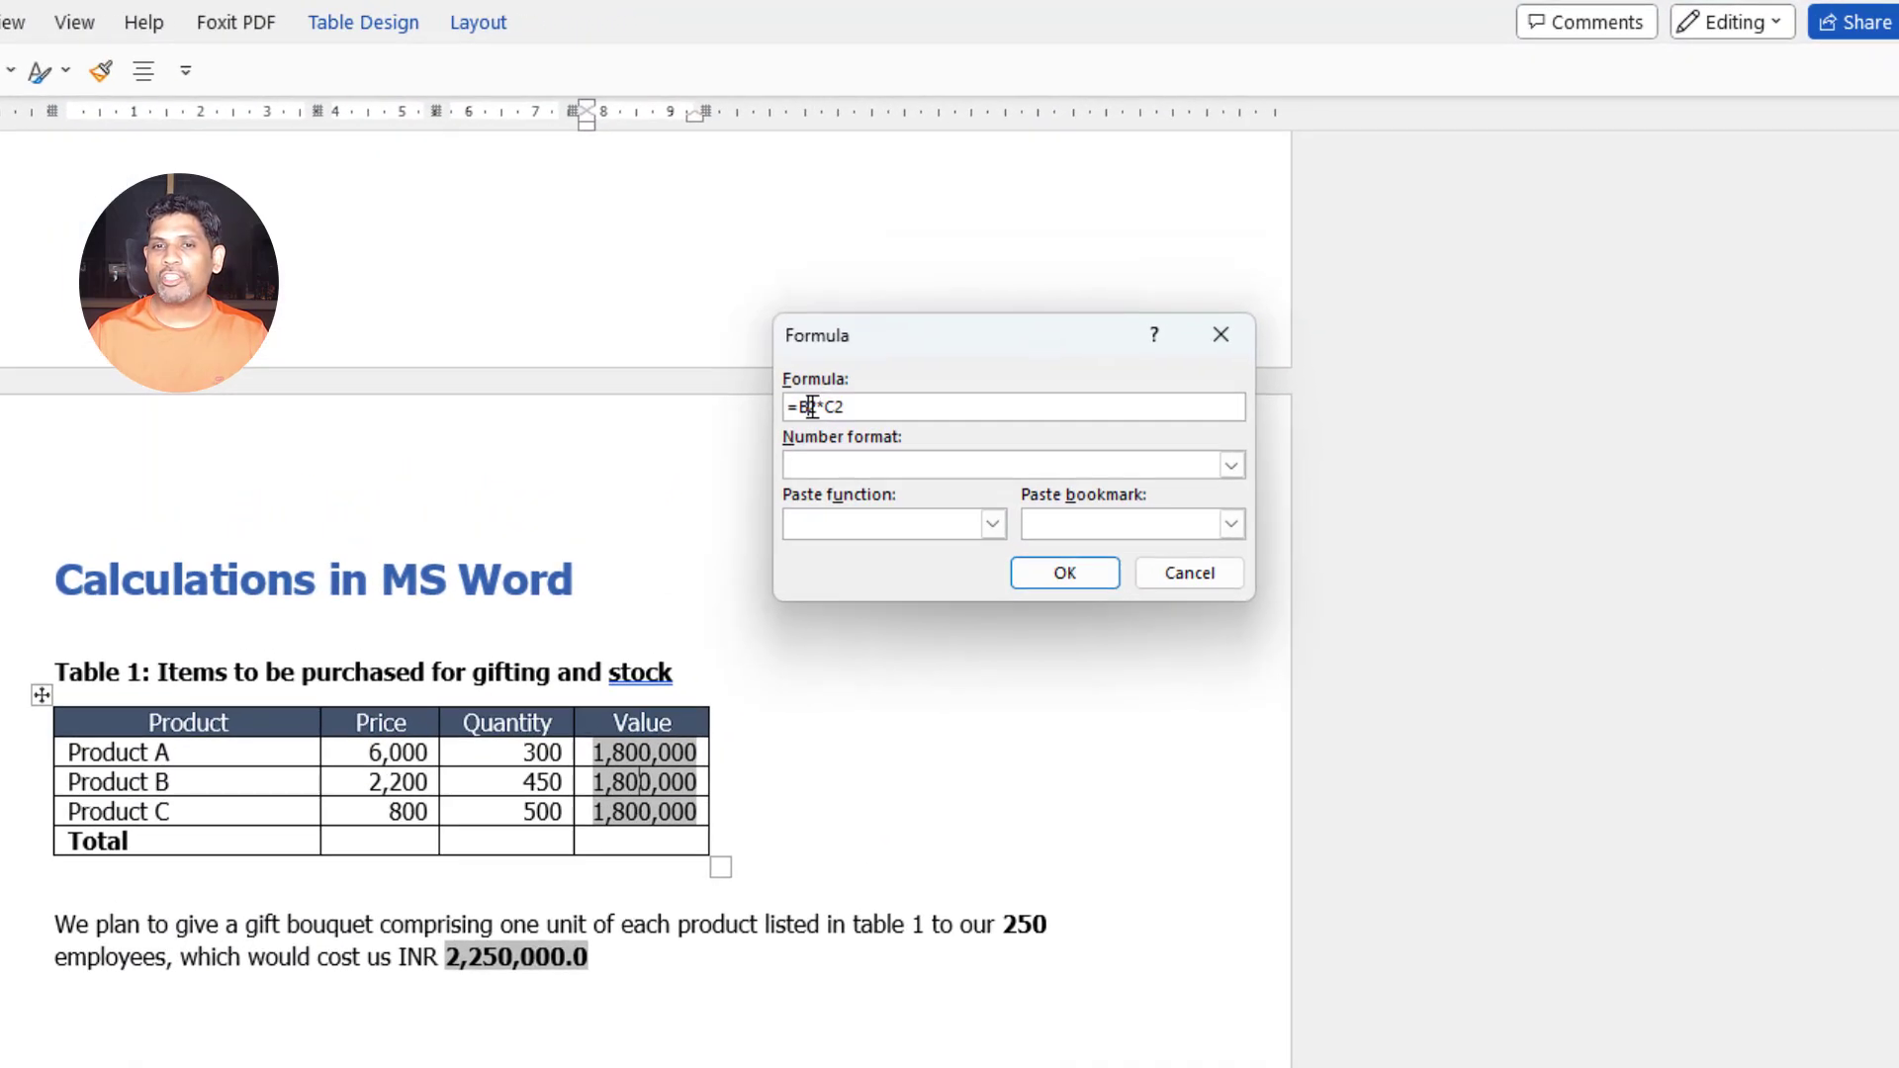
drag(817, 407, 874, 404)
text(3 )
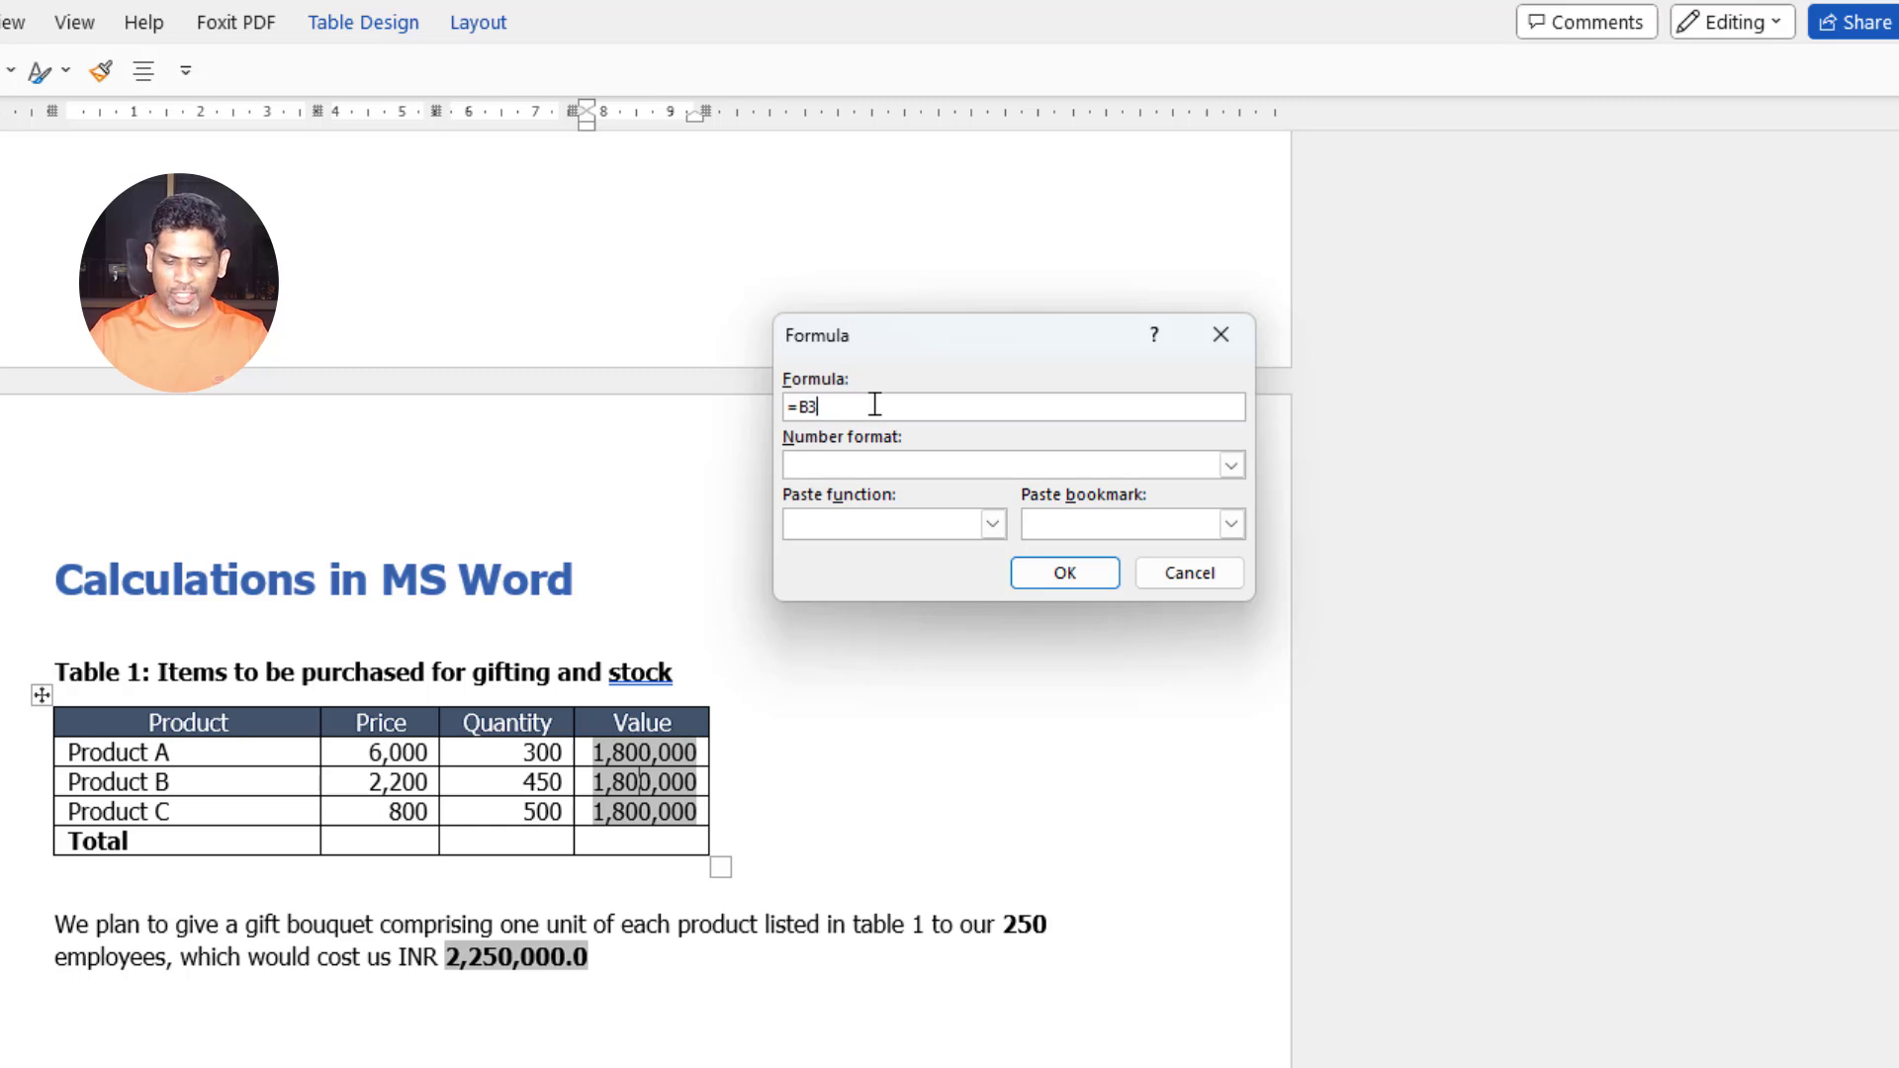
text(* C33)
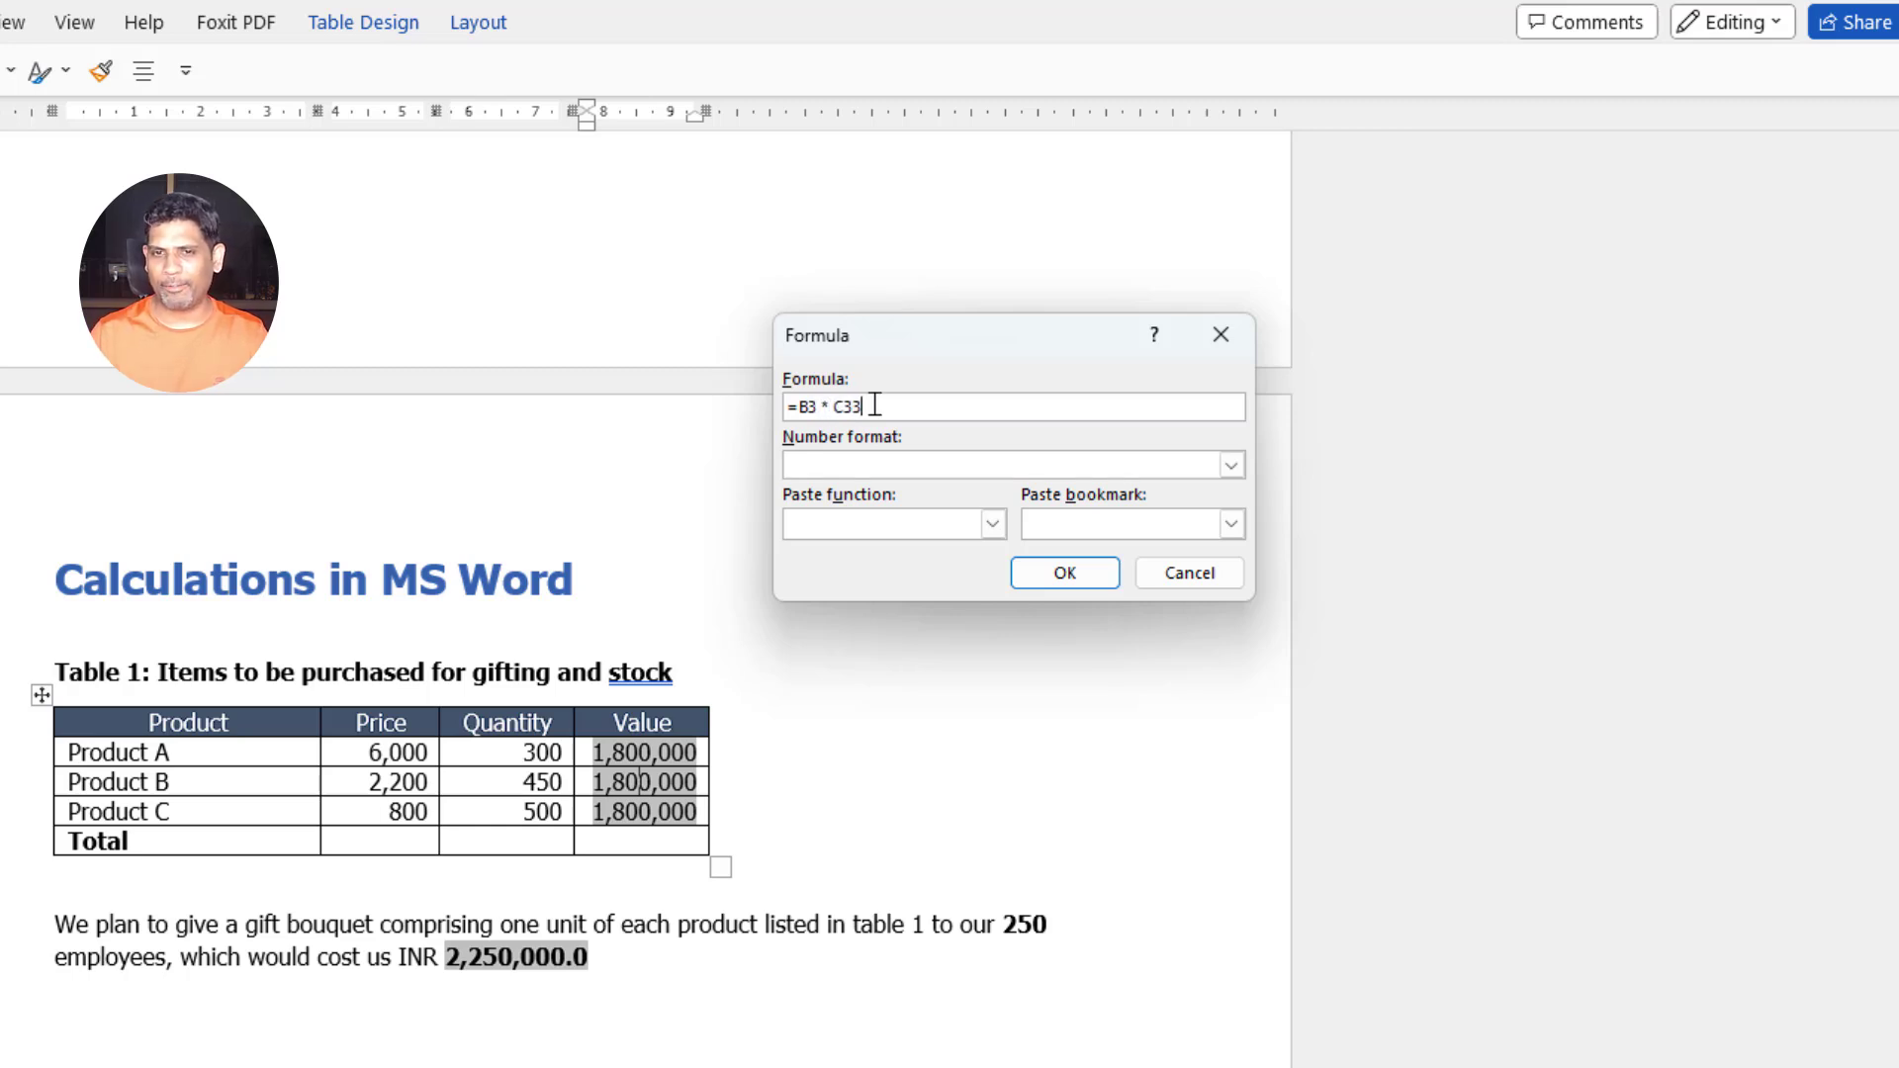
key(BackSpace)
click(1064, 576)
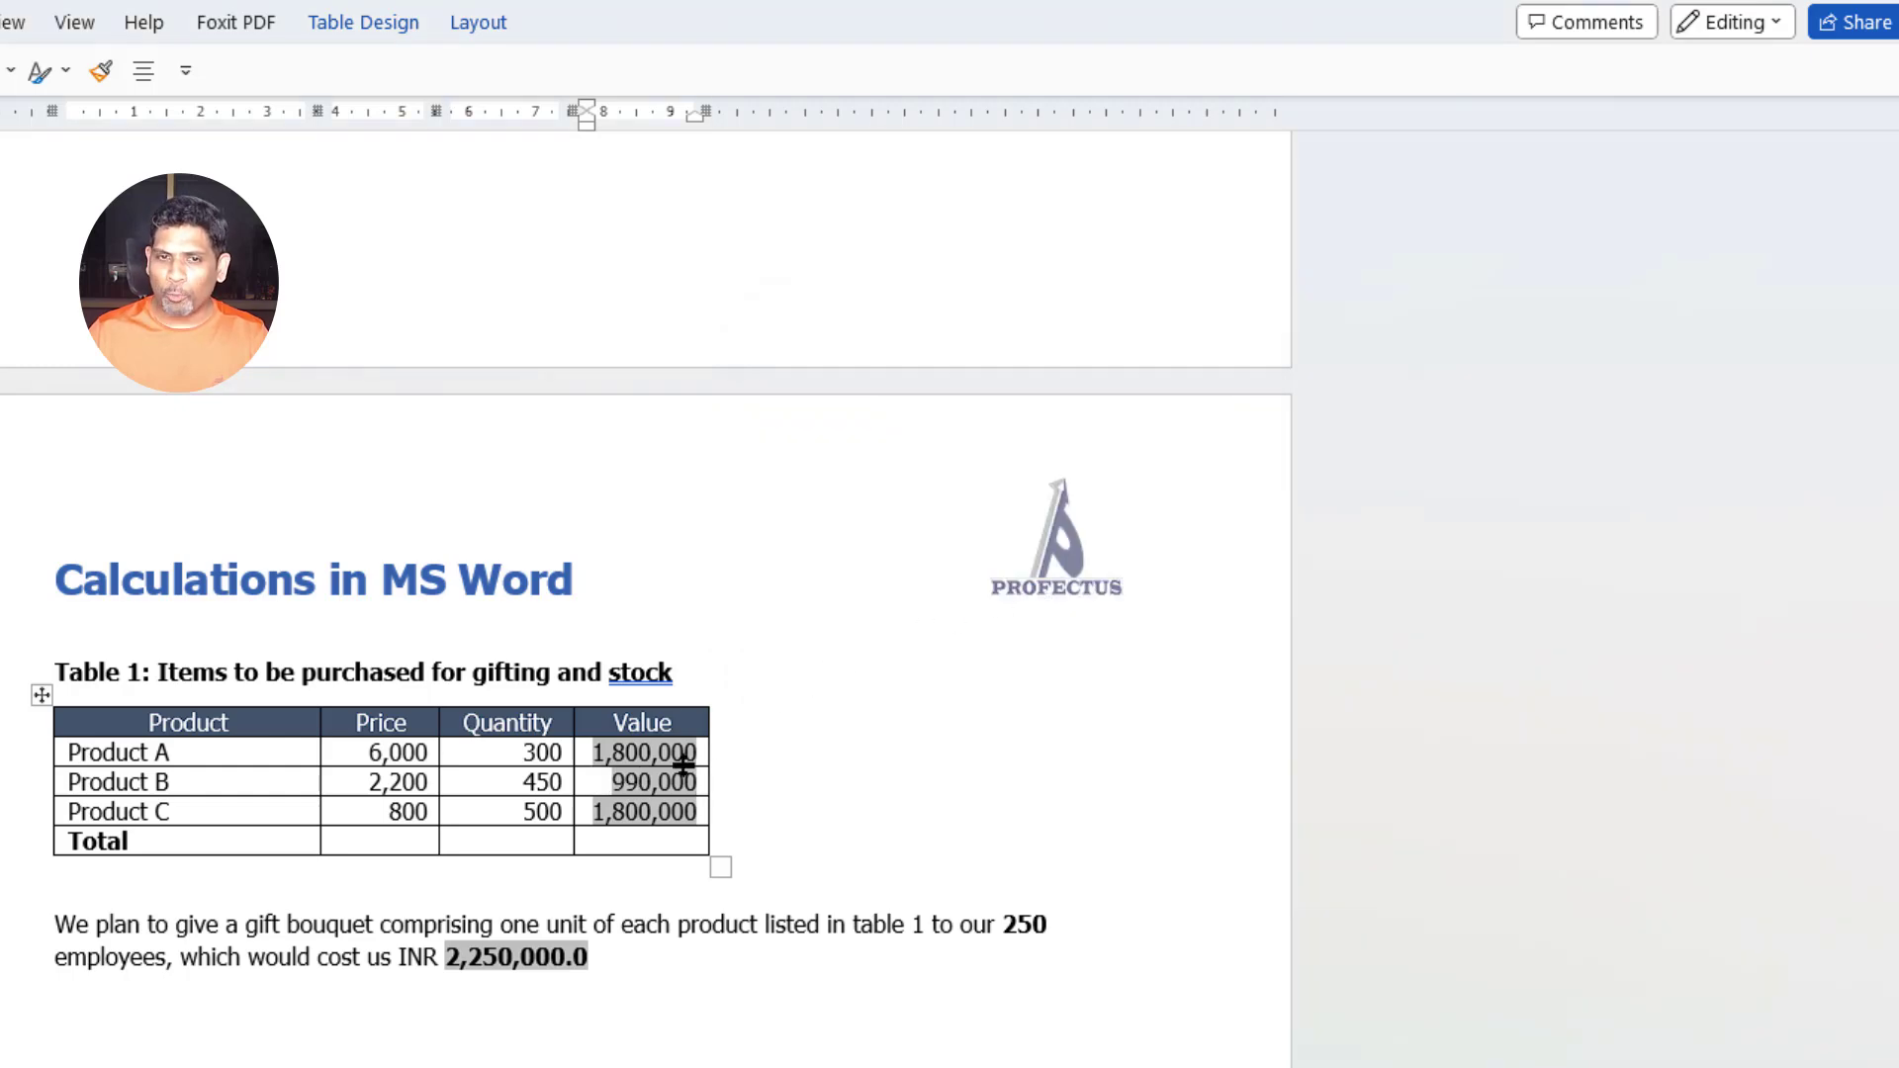
right_click(673, 816)
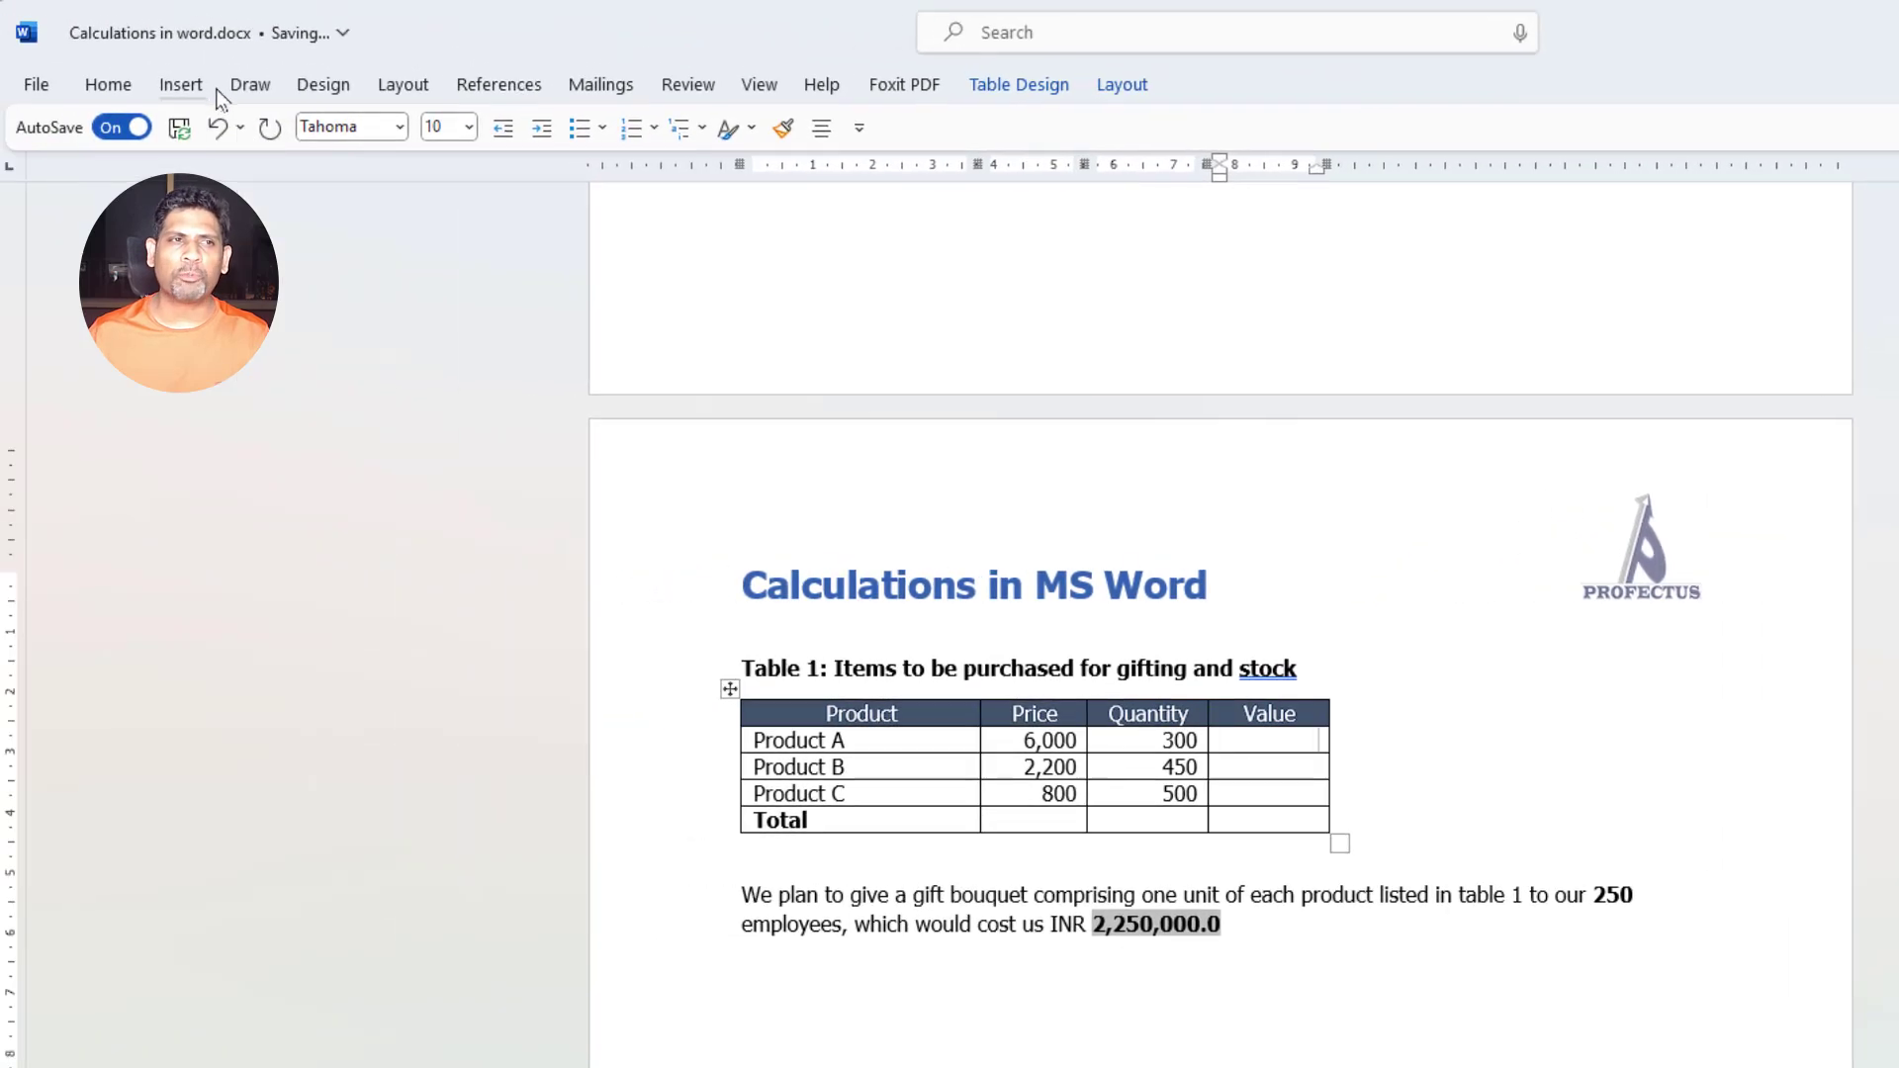
Insert a formula field with =PRODUCT(LEFT) in Product A's empty Value cell.
click(182, 83)
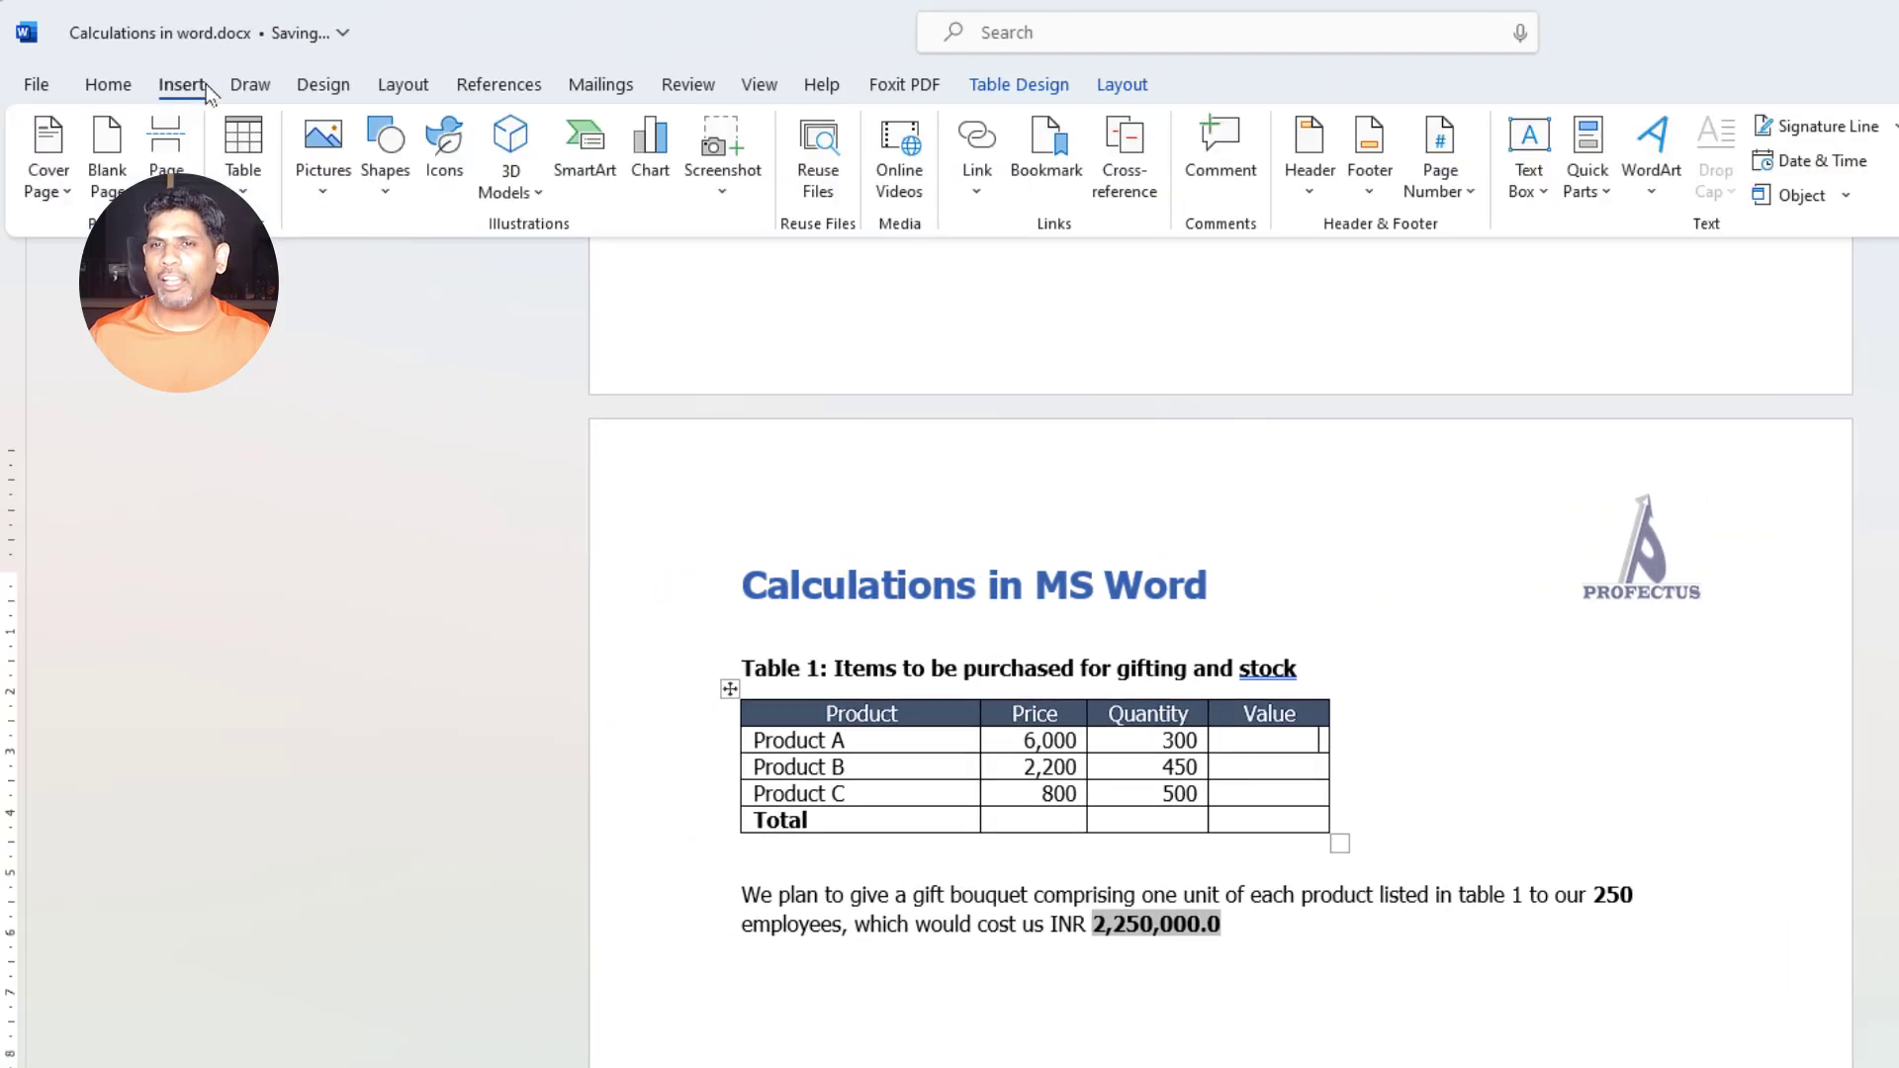
click(1585, 178)
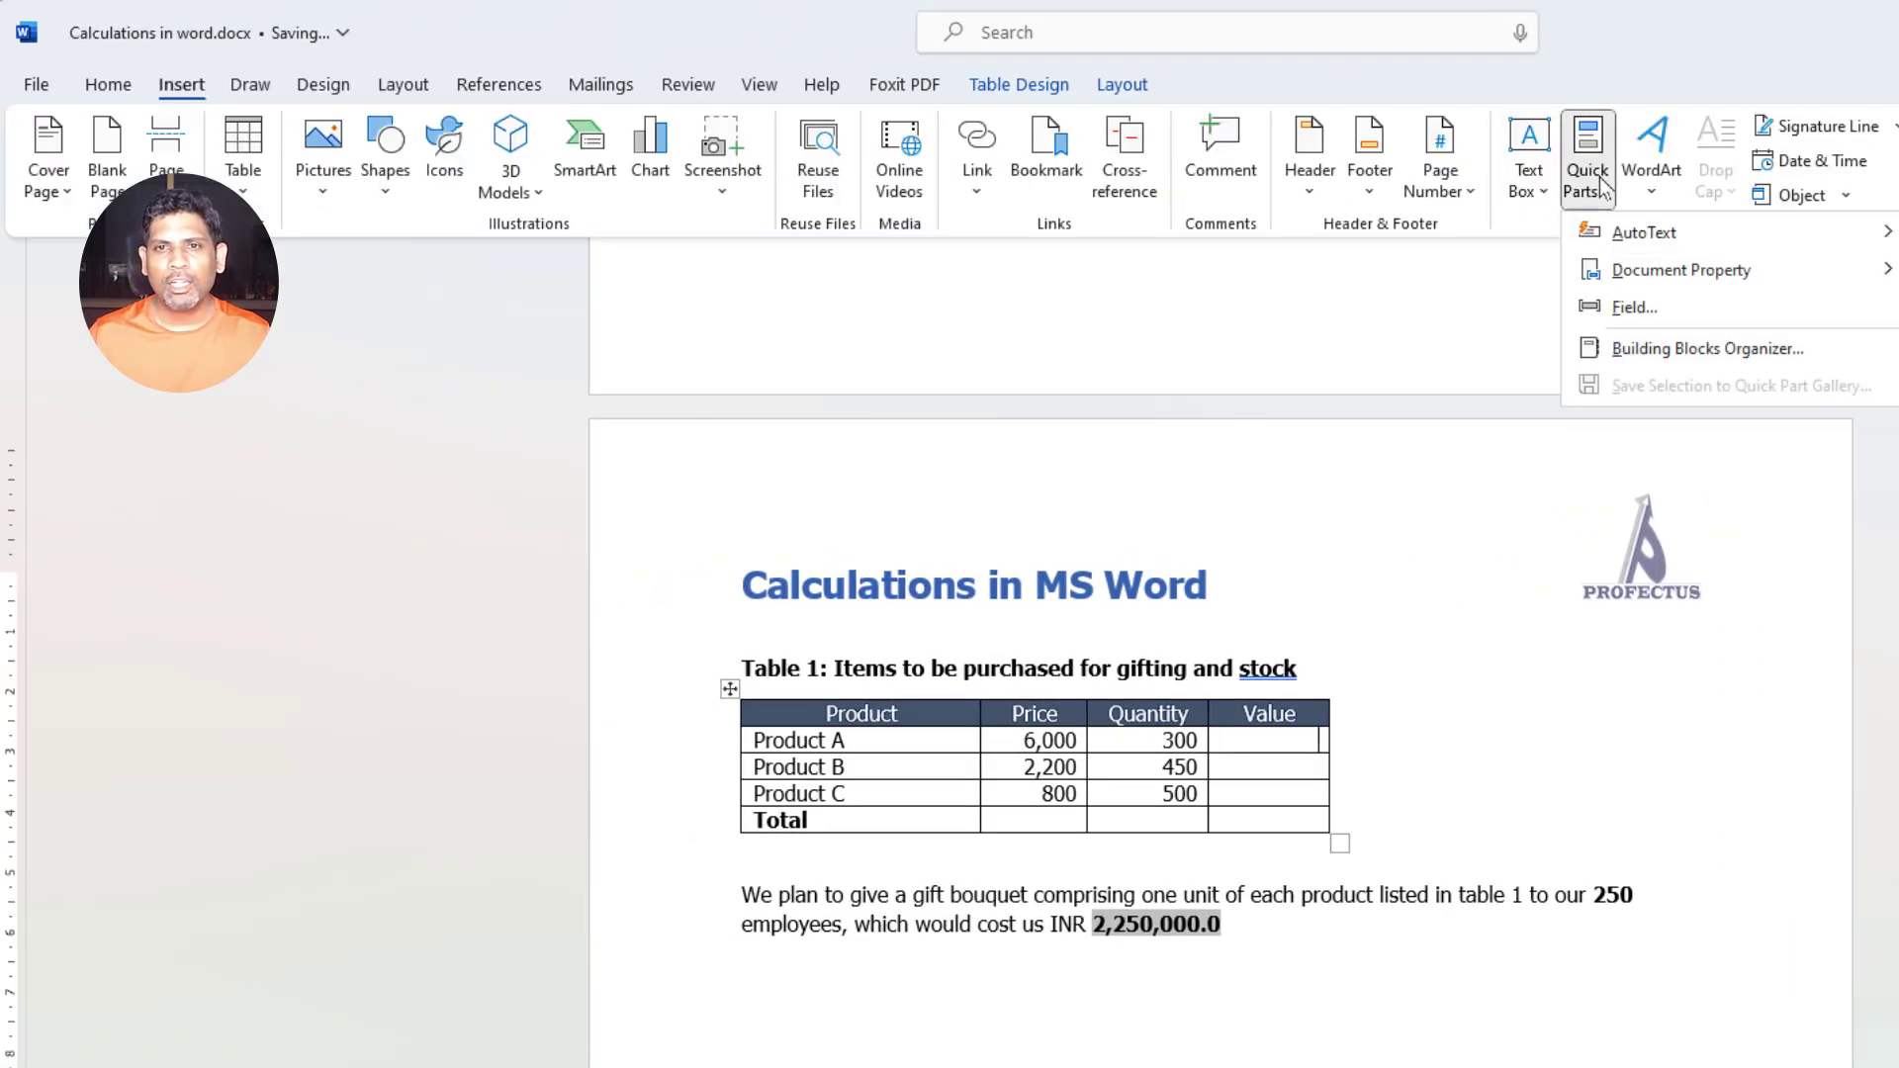
click(1632, 308)
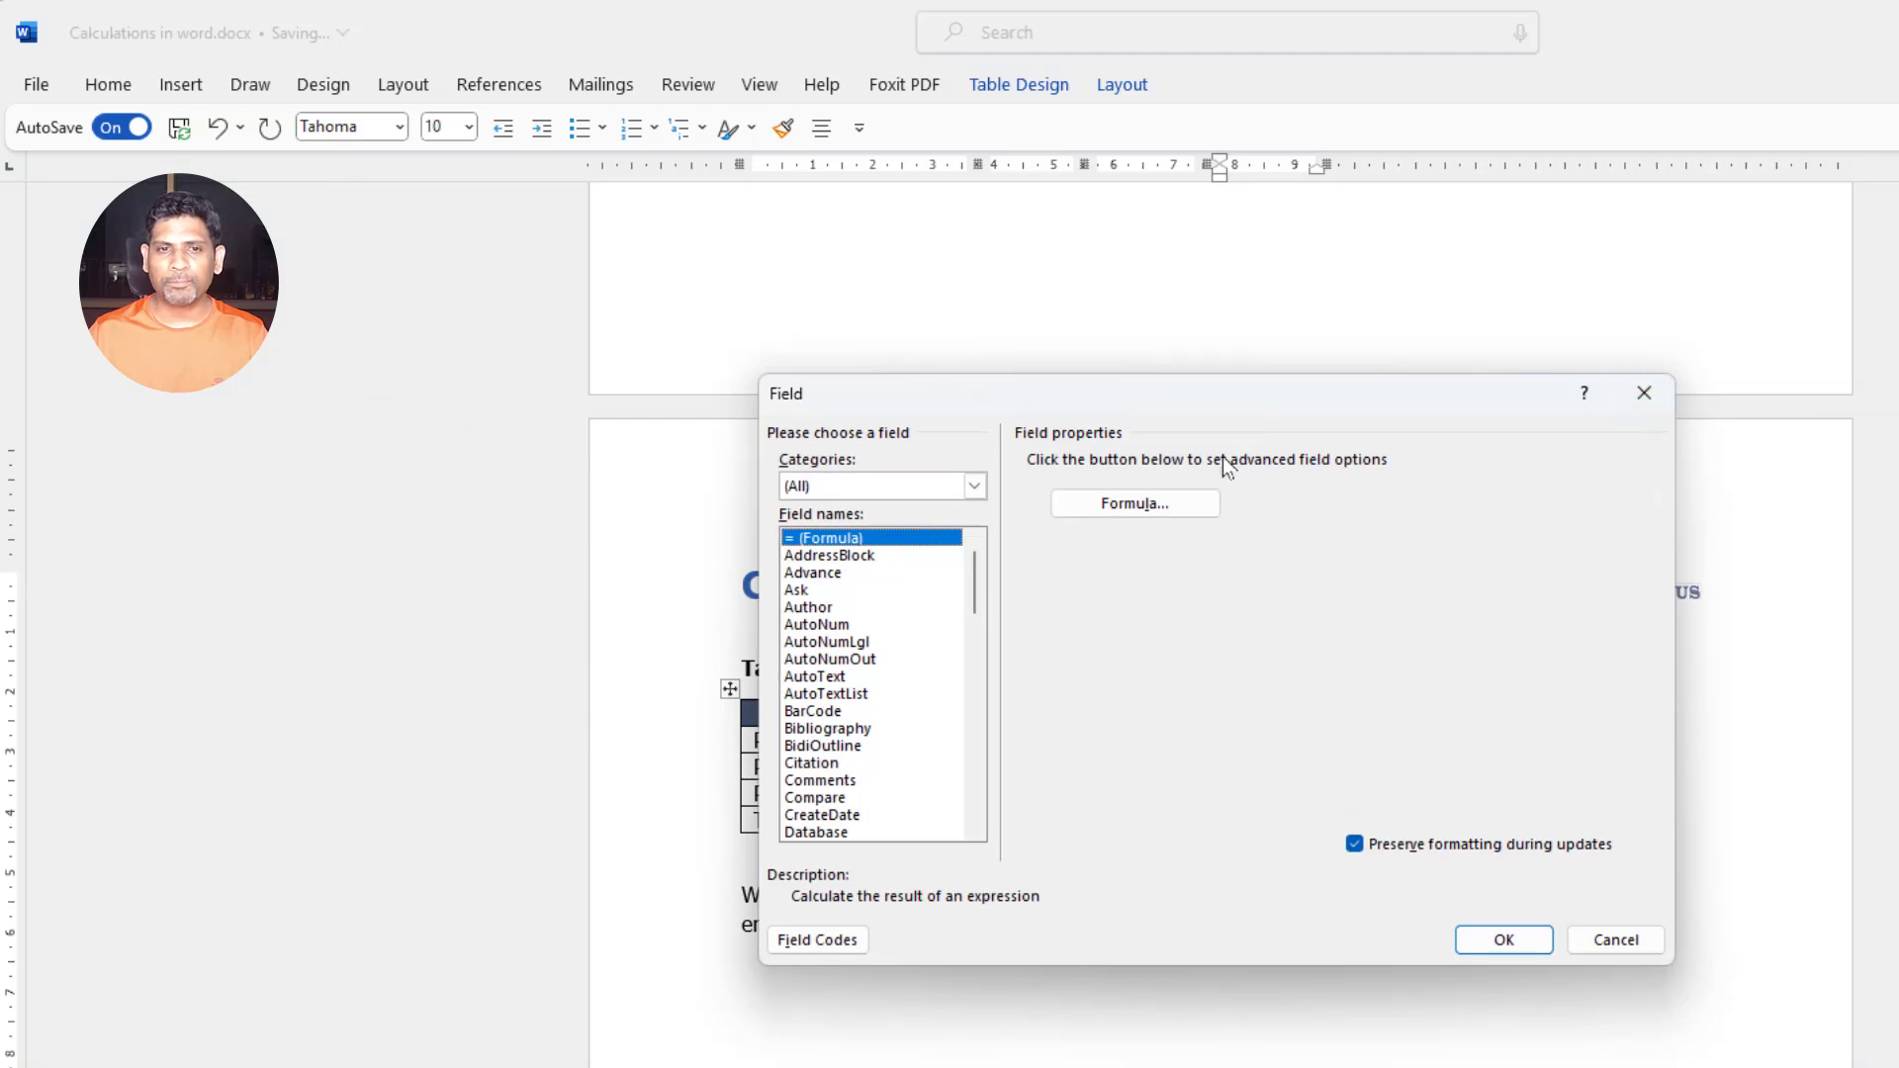
click(1136, 504)
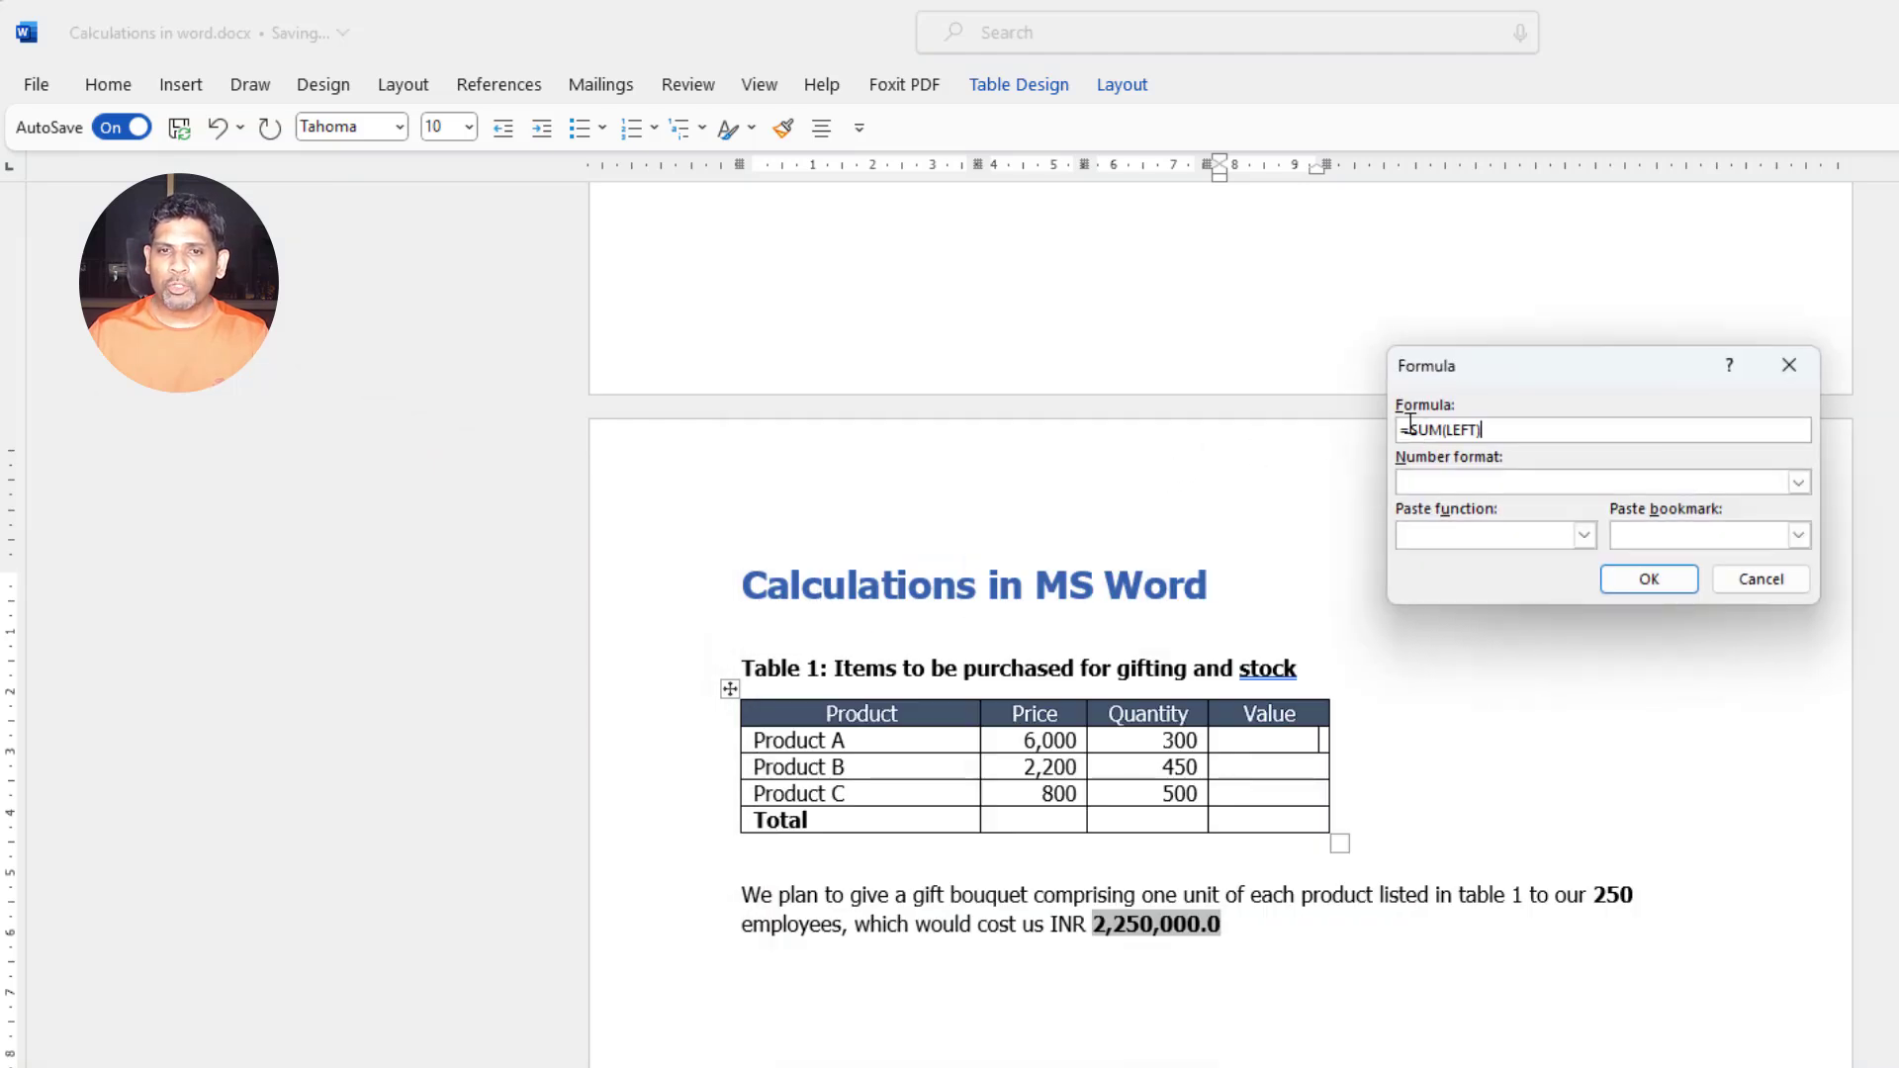
drag(1410, 429, 1569, 430)
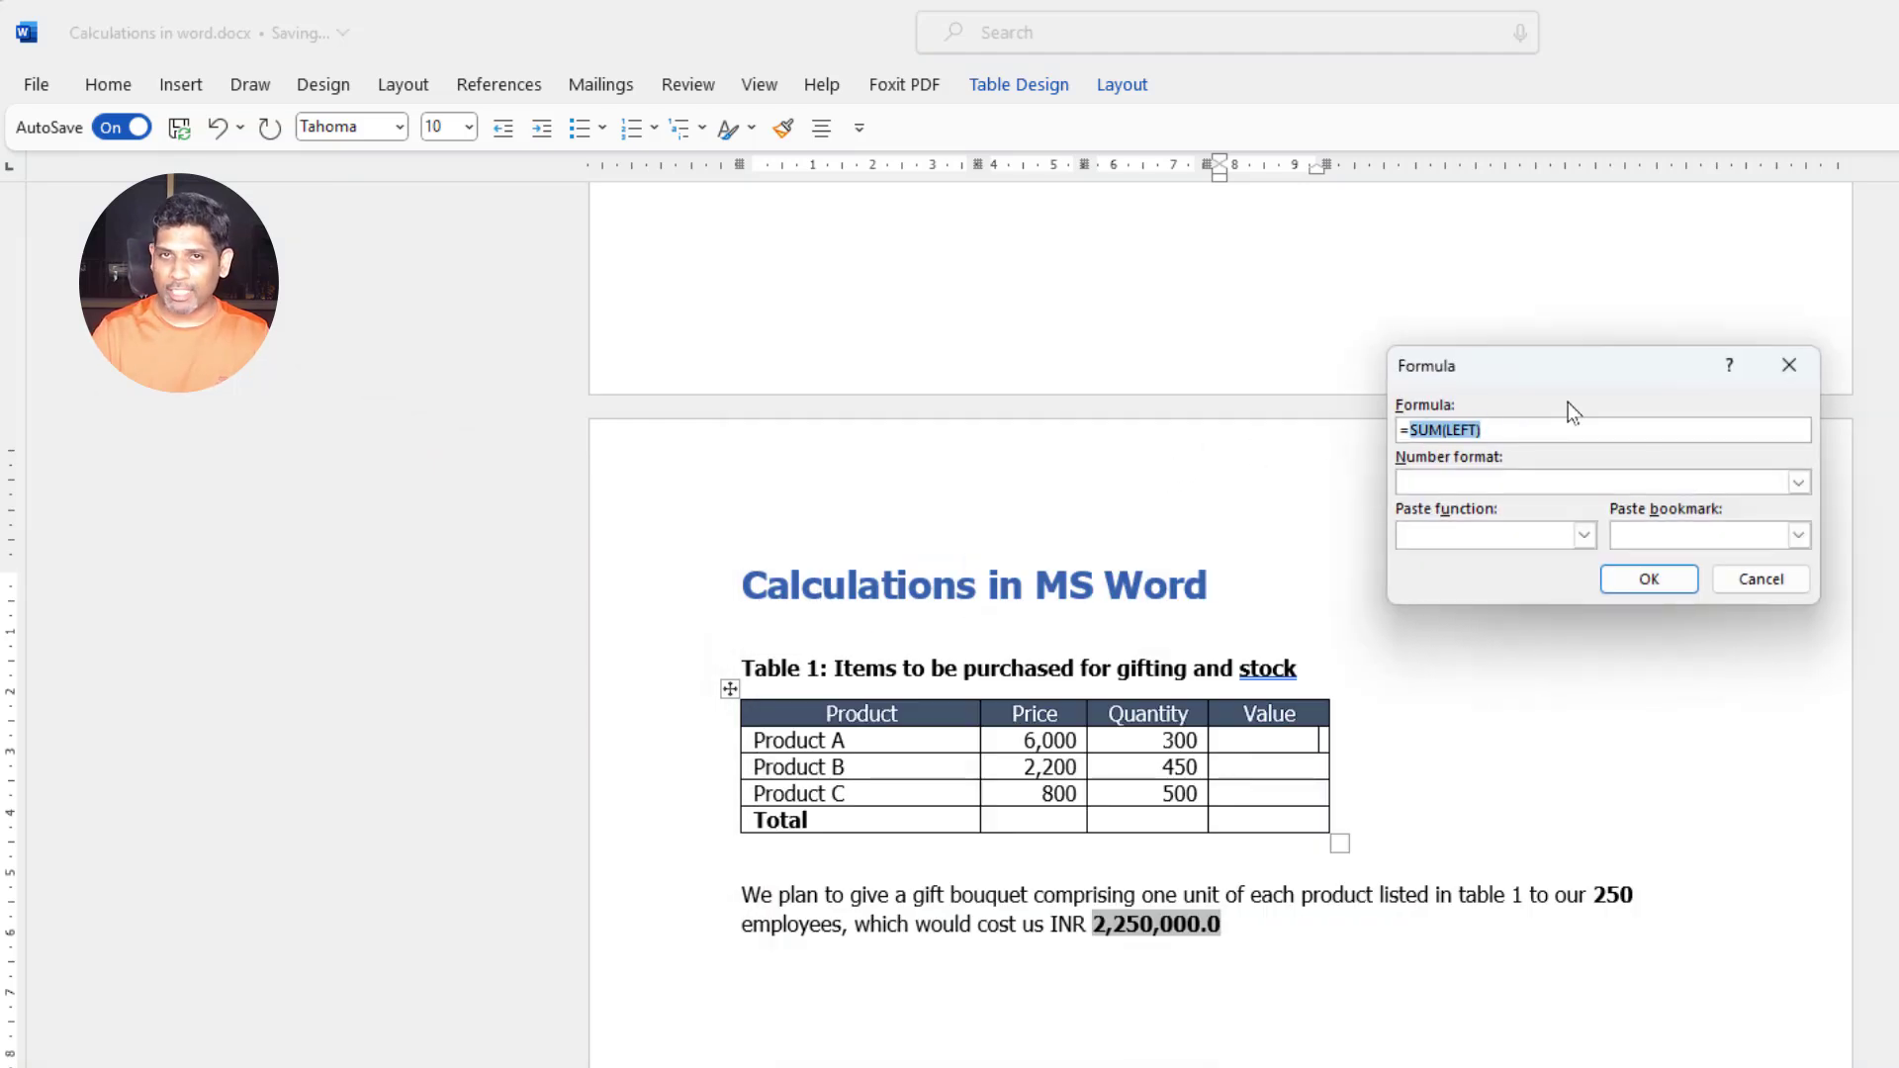
text(PRODUCT)
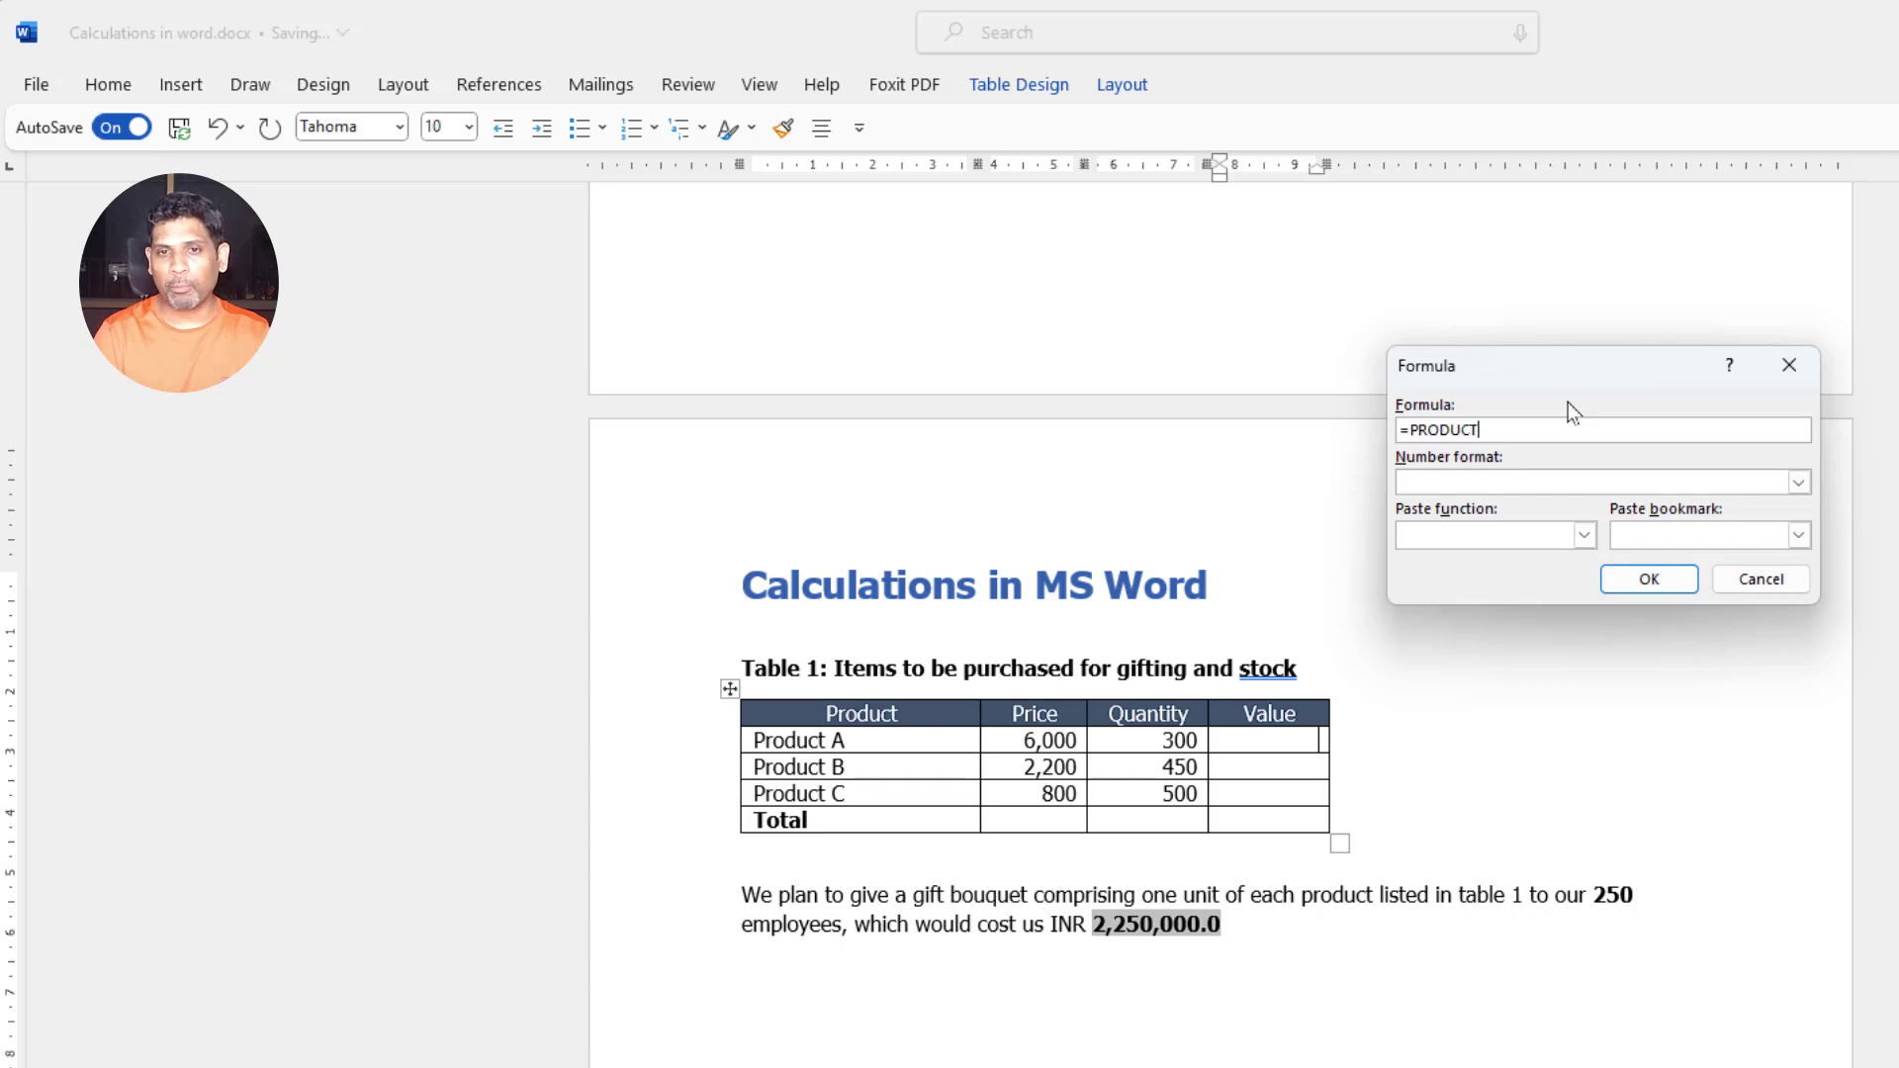
text((LEFT))
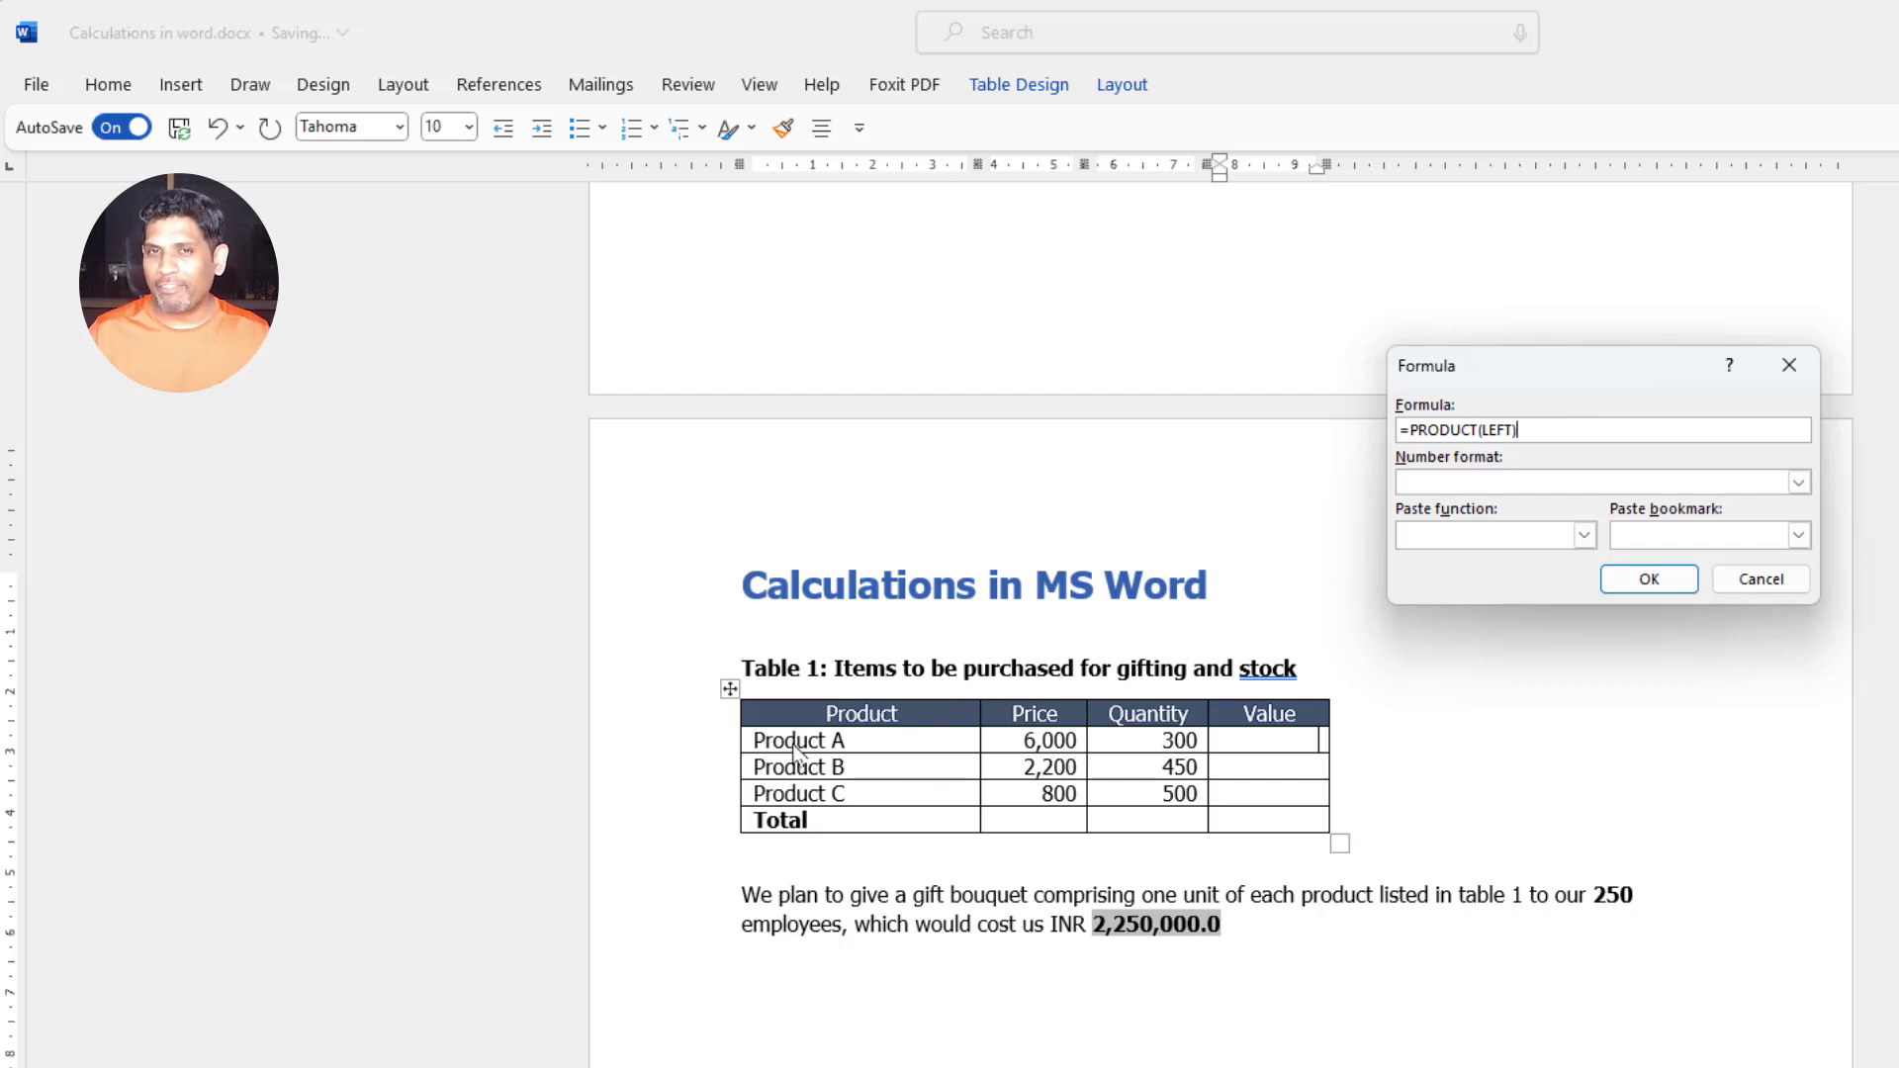
click(1649, 580)
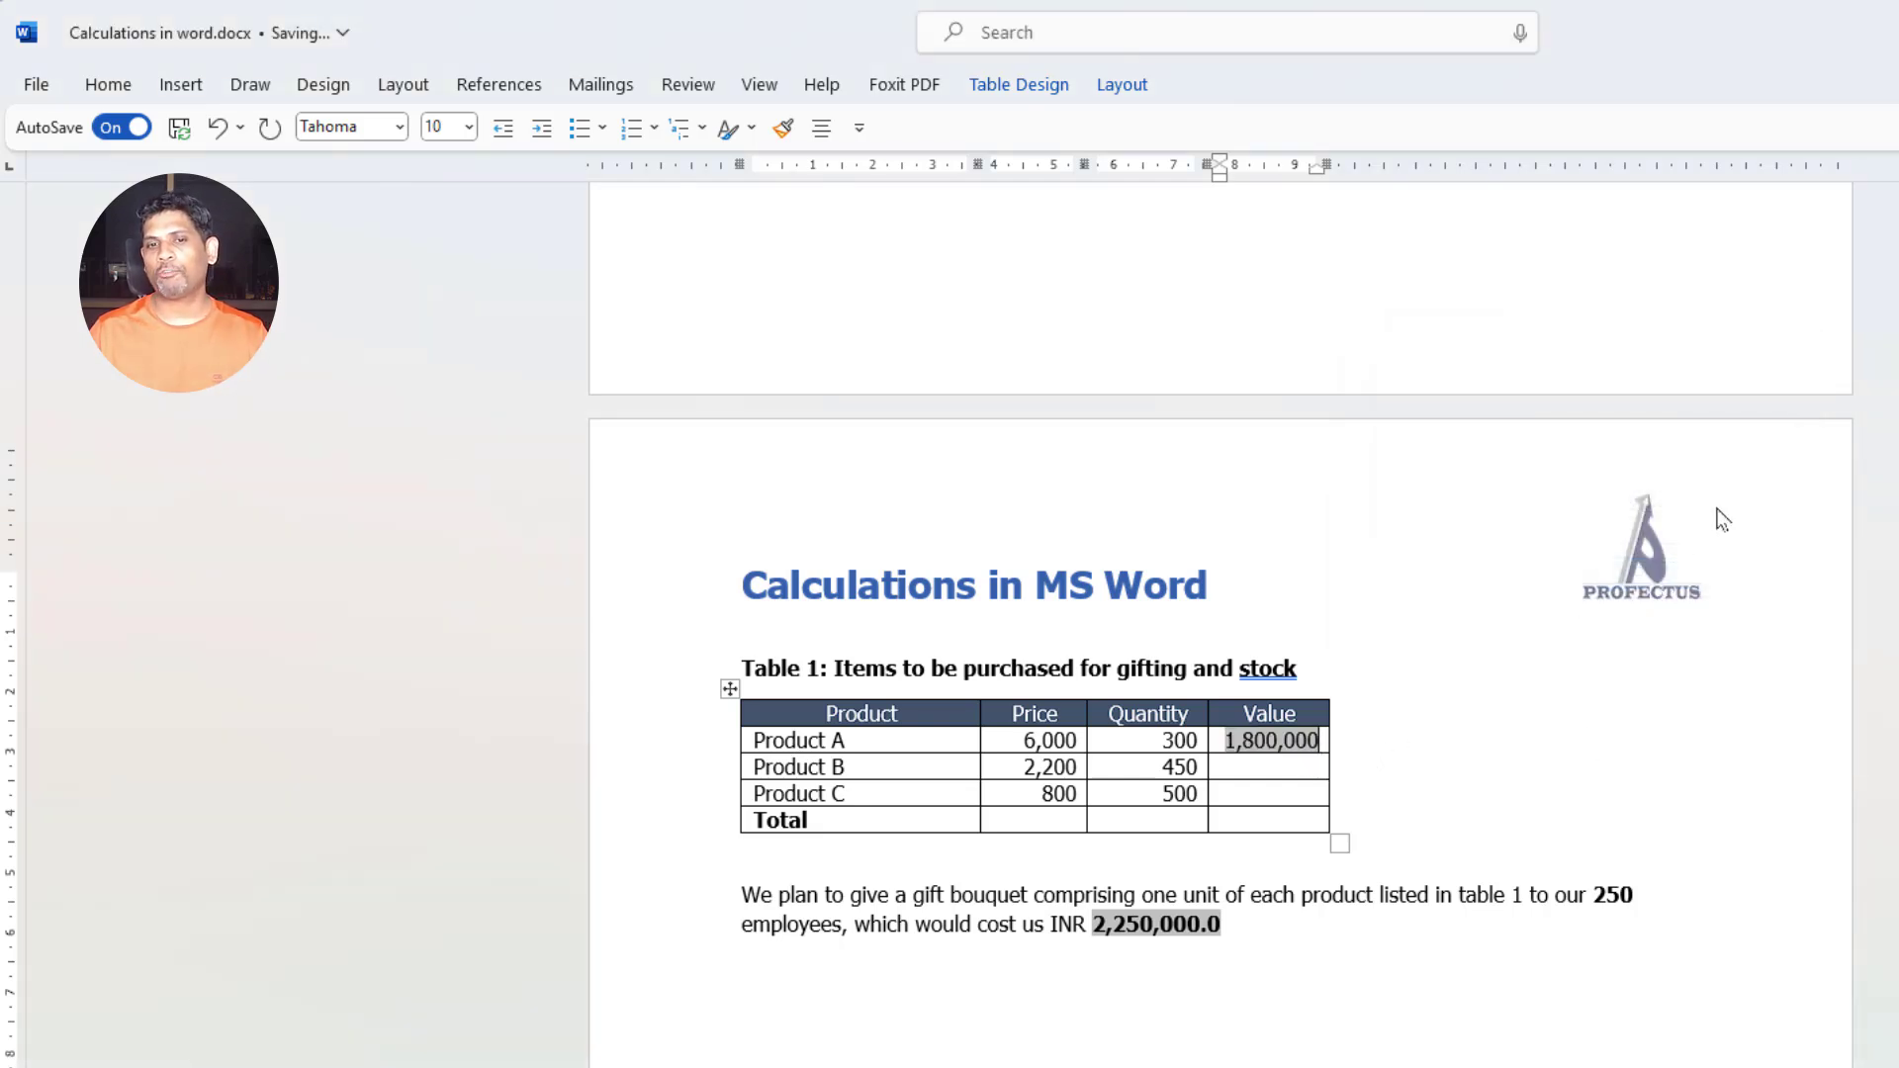
Copy Product A's PRODUCT(LEFT) field into the Value cells of Products B and C and update all three fields.
key(shift+Left)
key(shift+Left)
key(shift+Left)
key(shift+Left)
key(shift+Left)
key(shift+Left)
key(shift+Left)
key(shift+Left)
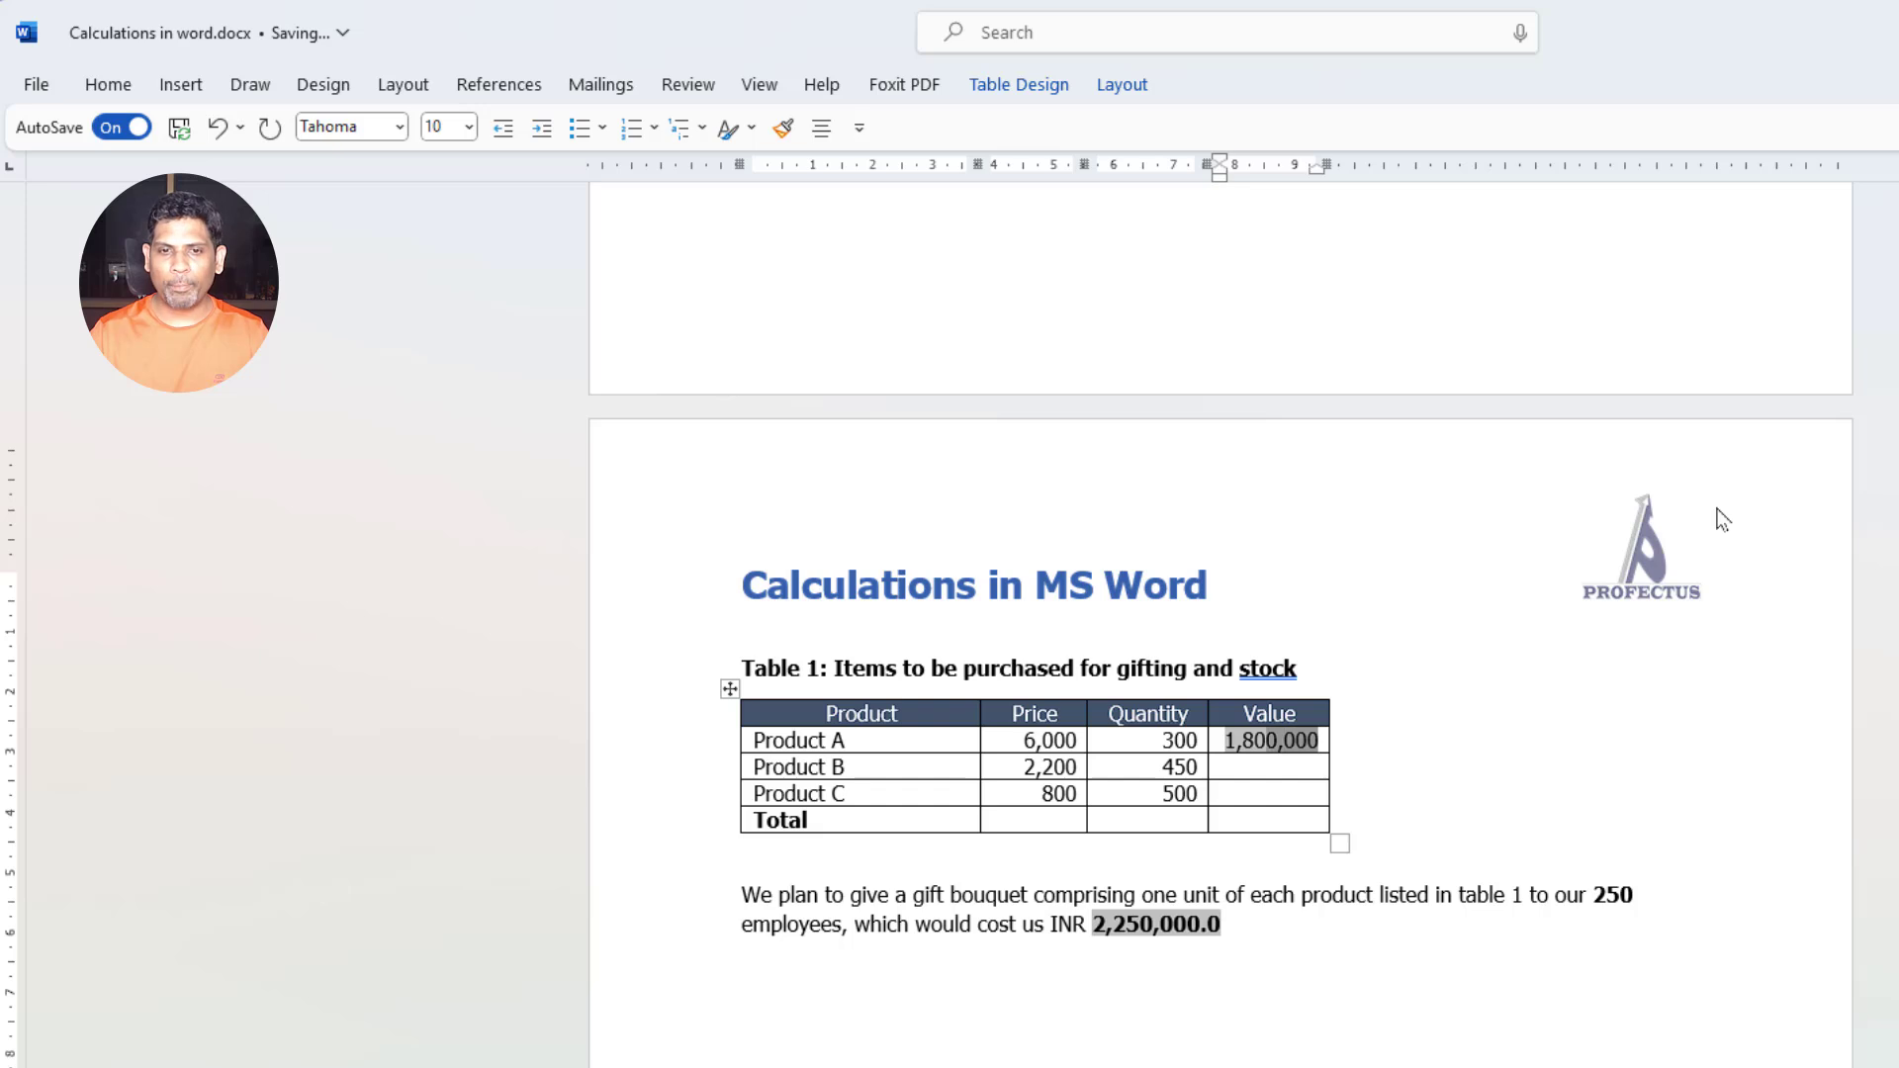
key(ctrl+c)
key(shift+Down)
key(shift+Down)
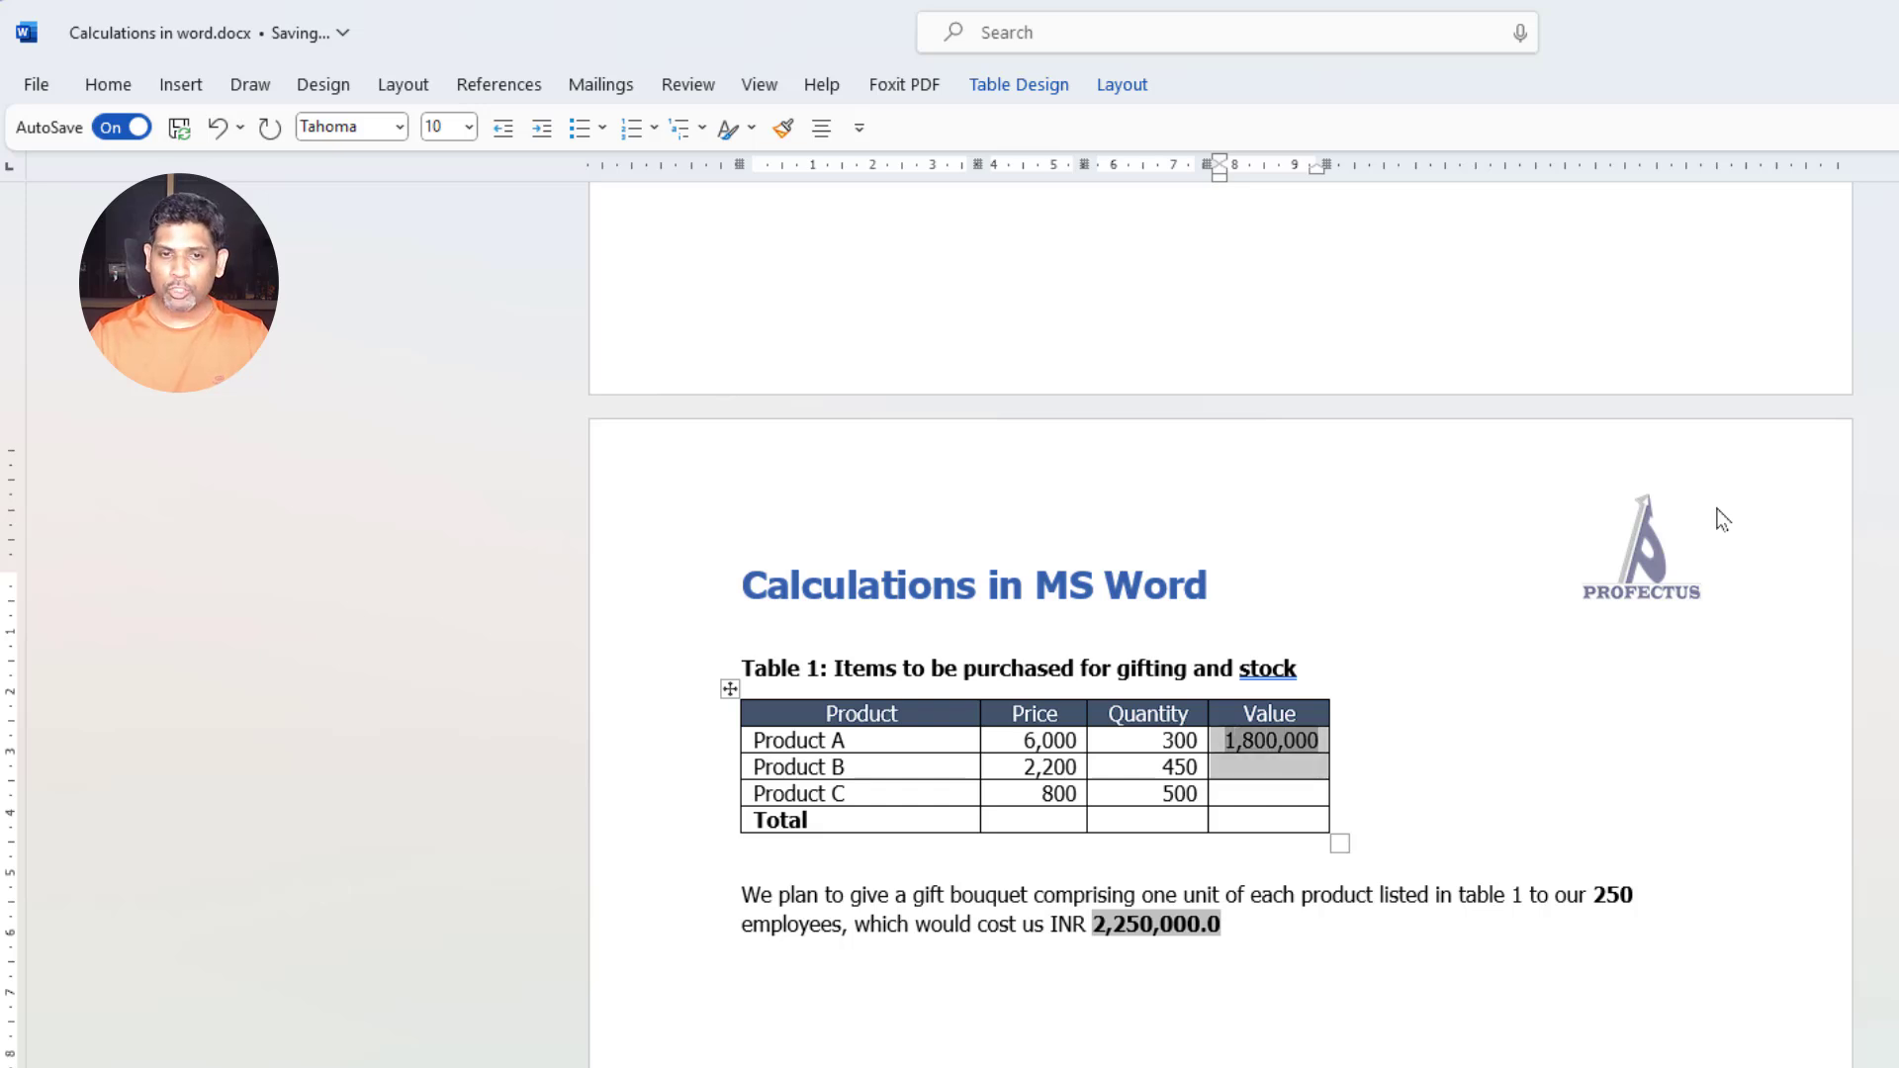
key(ctrl+v)
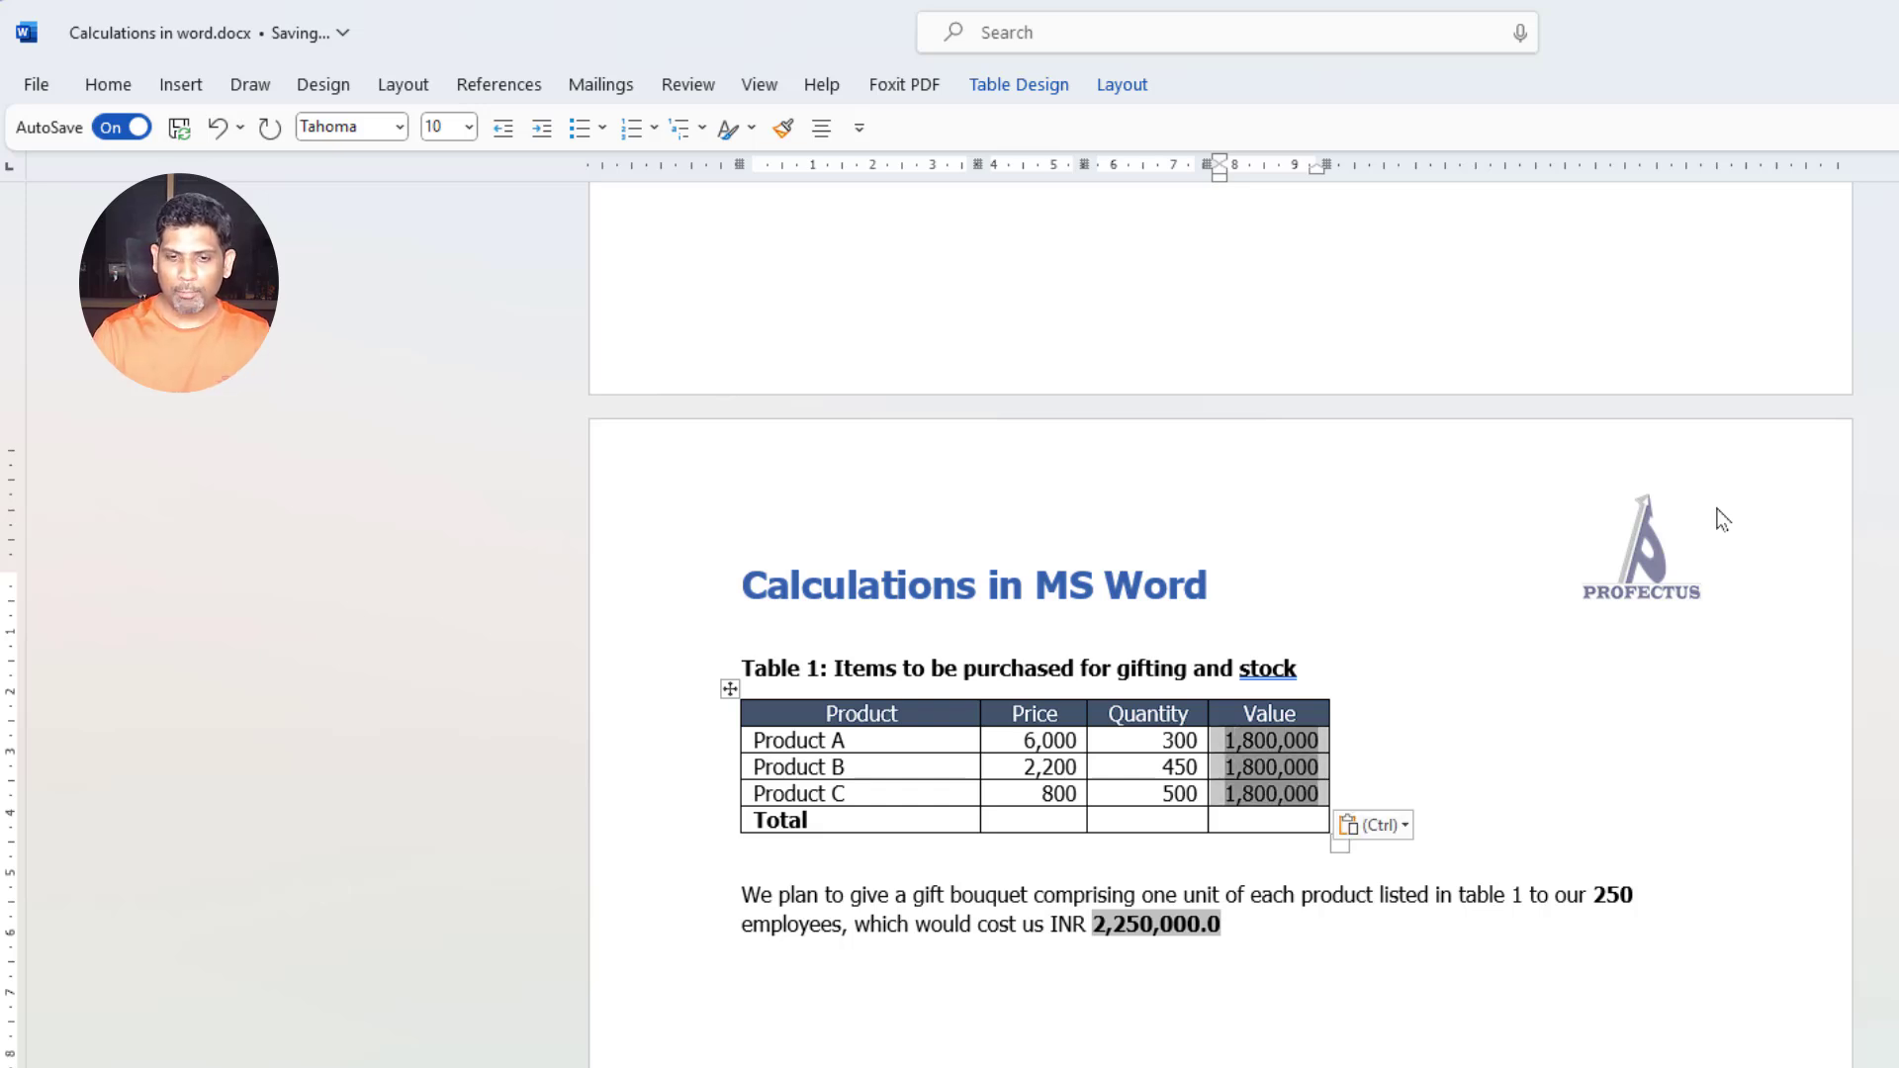
key(F9)
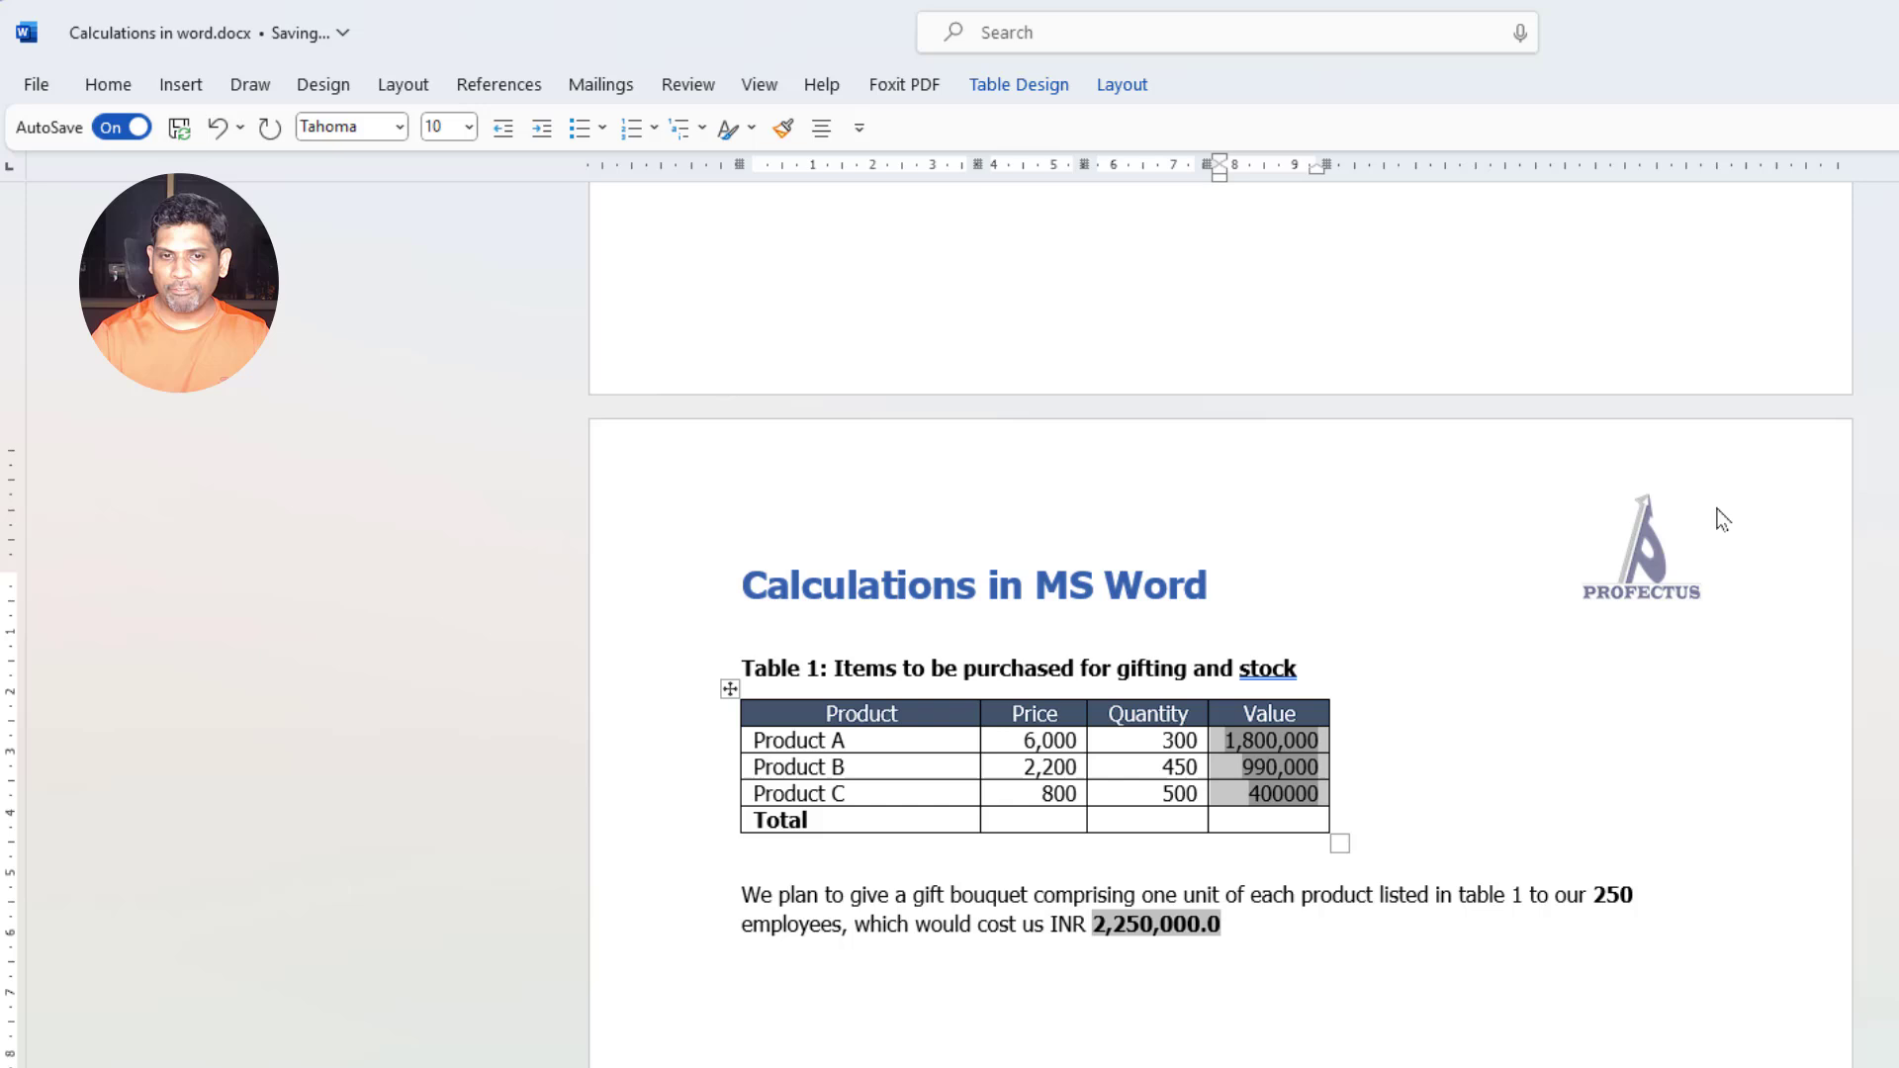
Insert a formula field with =SUM(ABOVE) in the Total row's Value cell.
click(1272, 815)
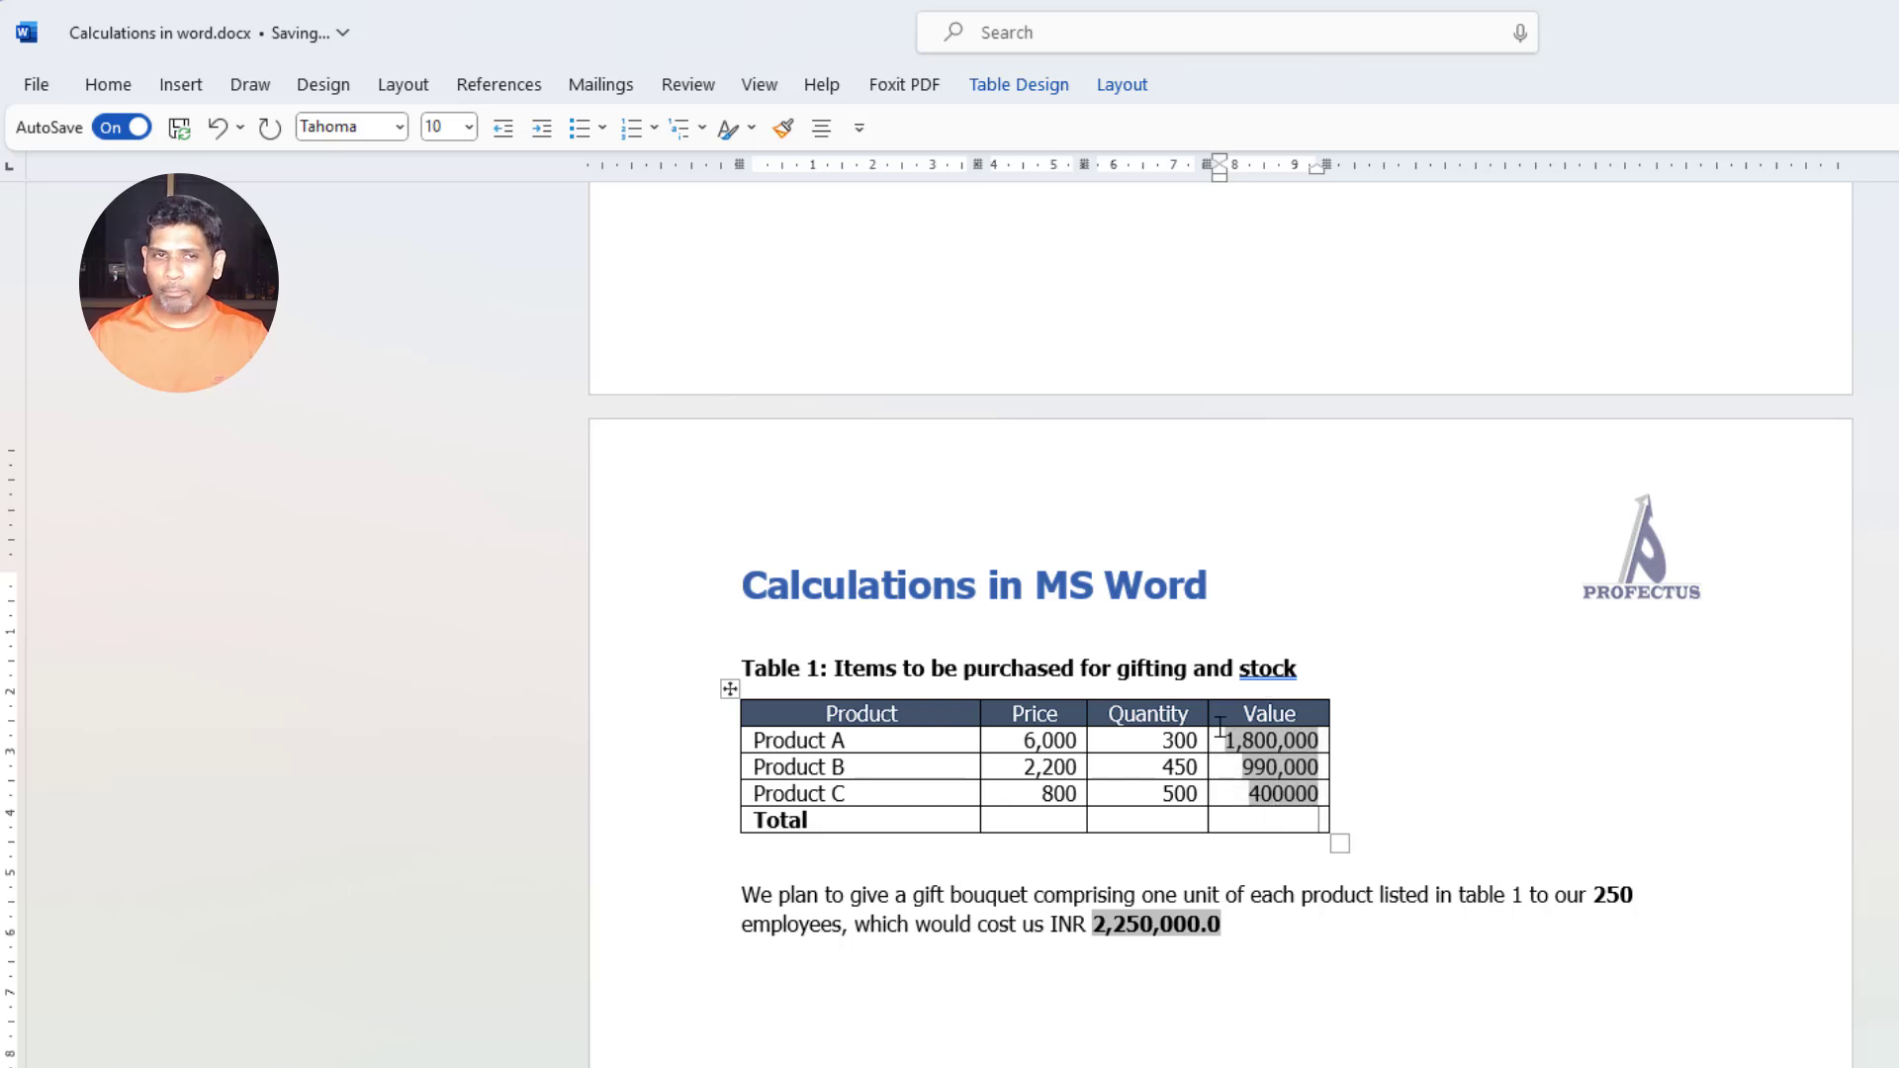
click(182, 85)
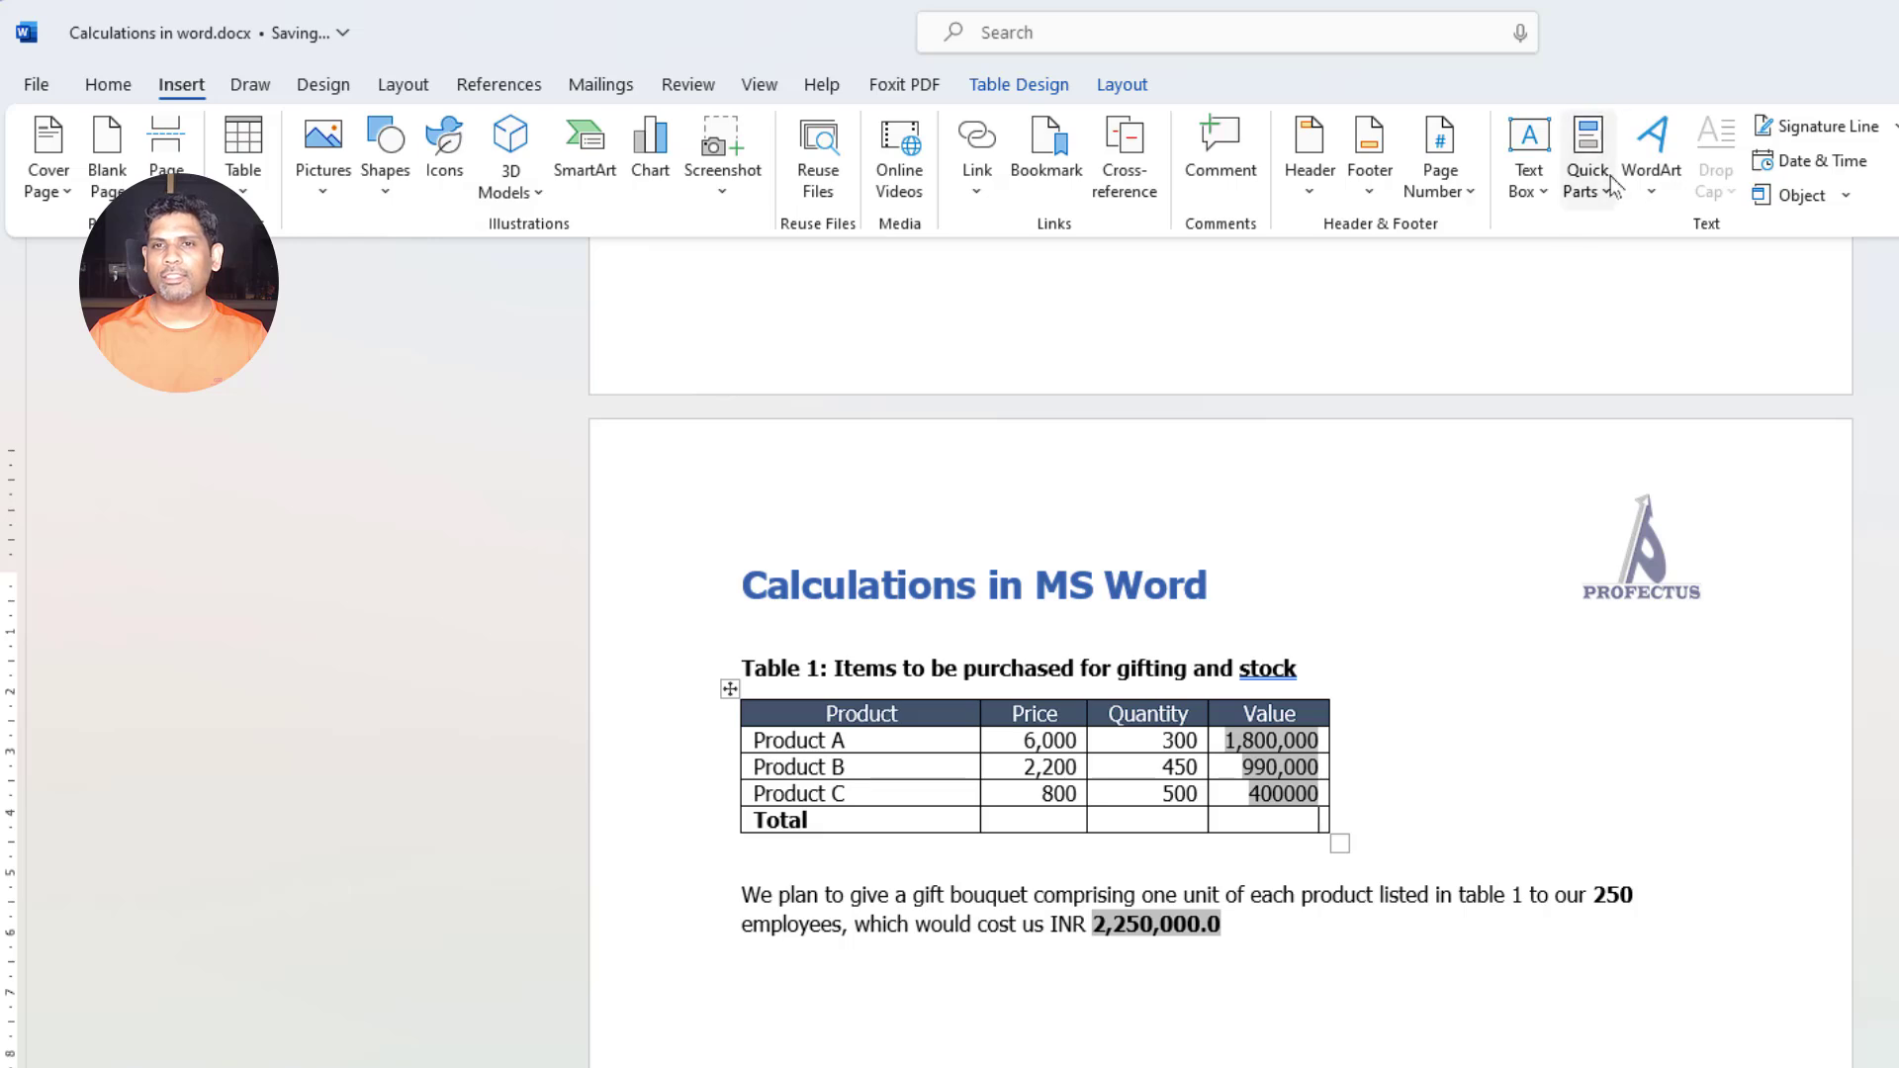
click(1586, 163)
click(1653, 295)
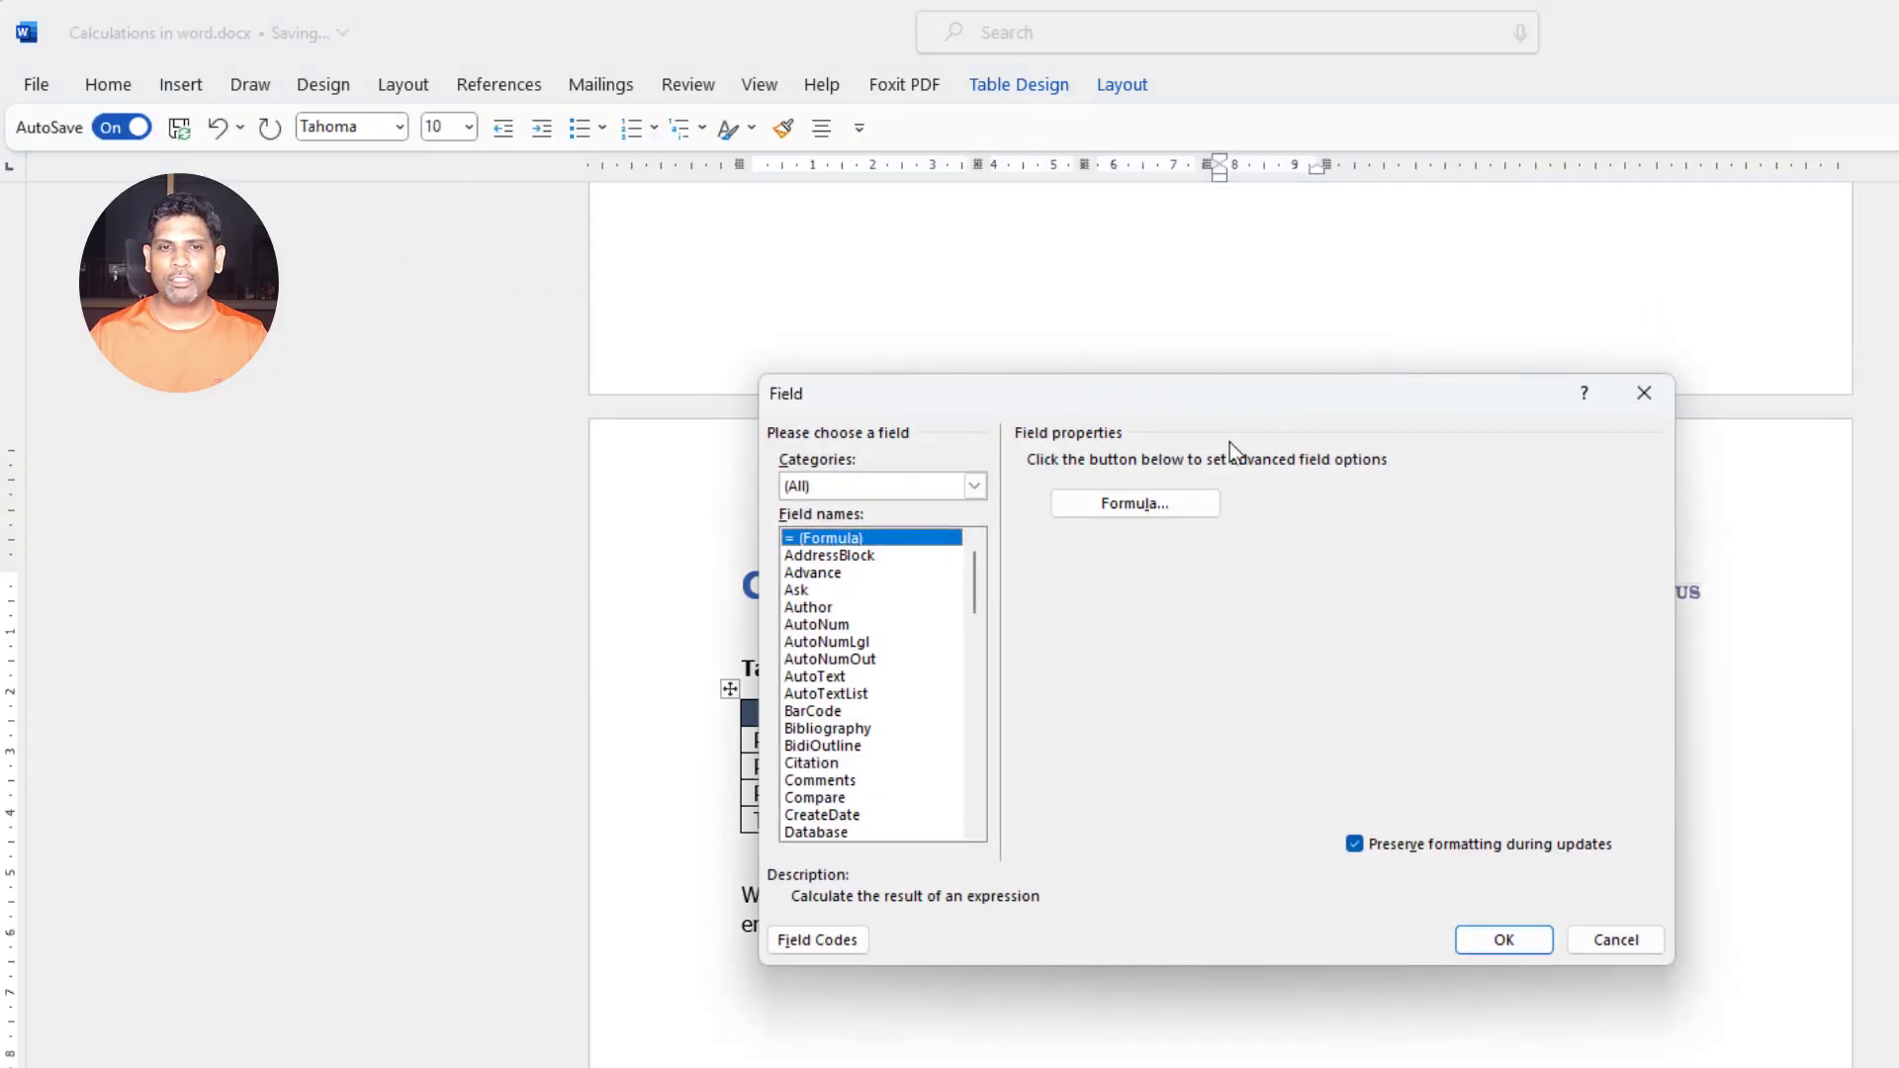
click(1197, 502)
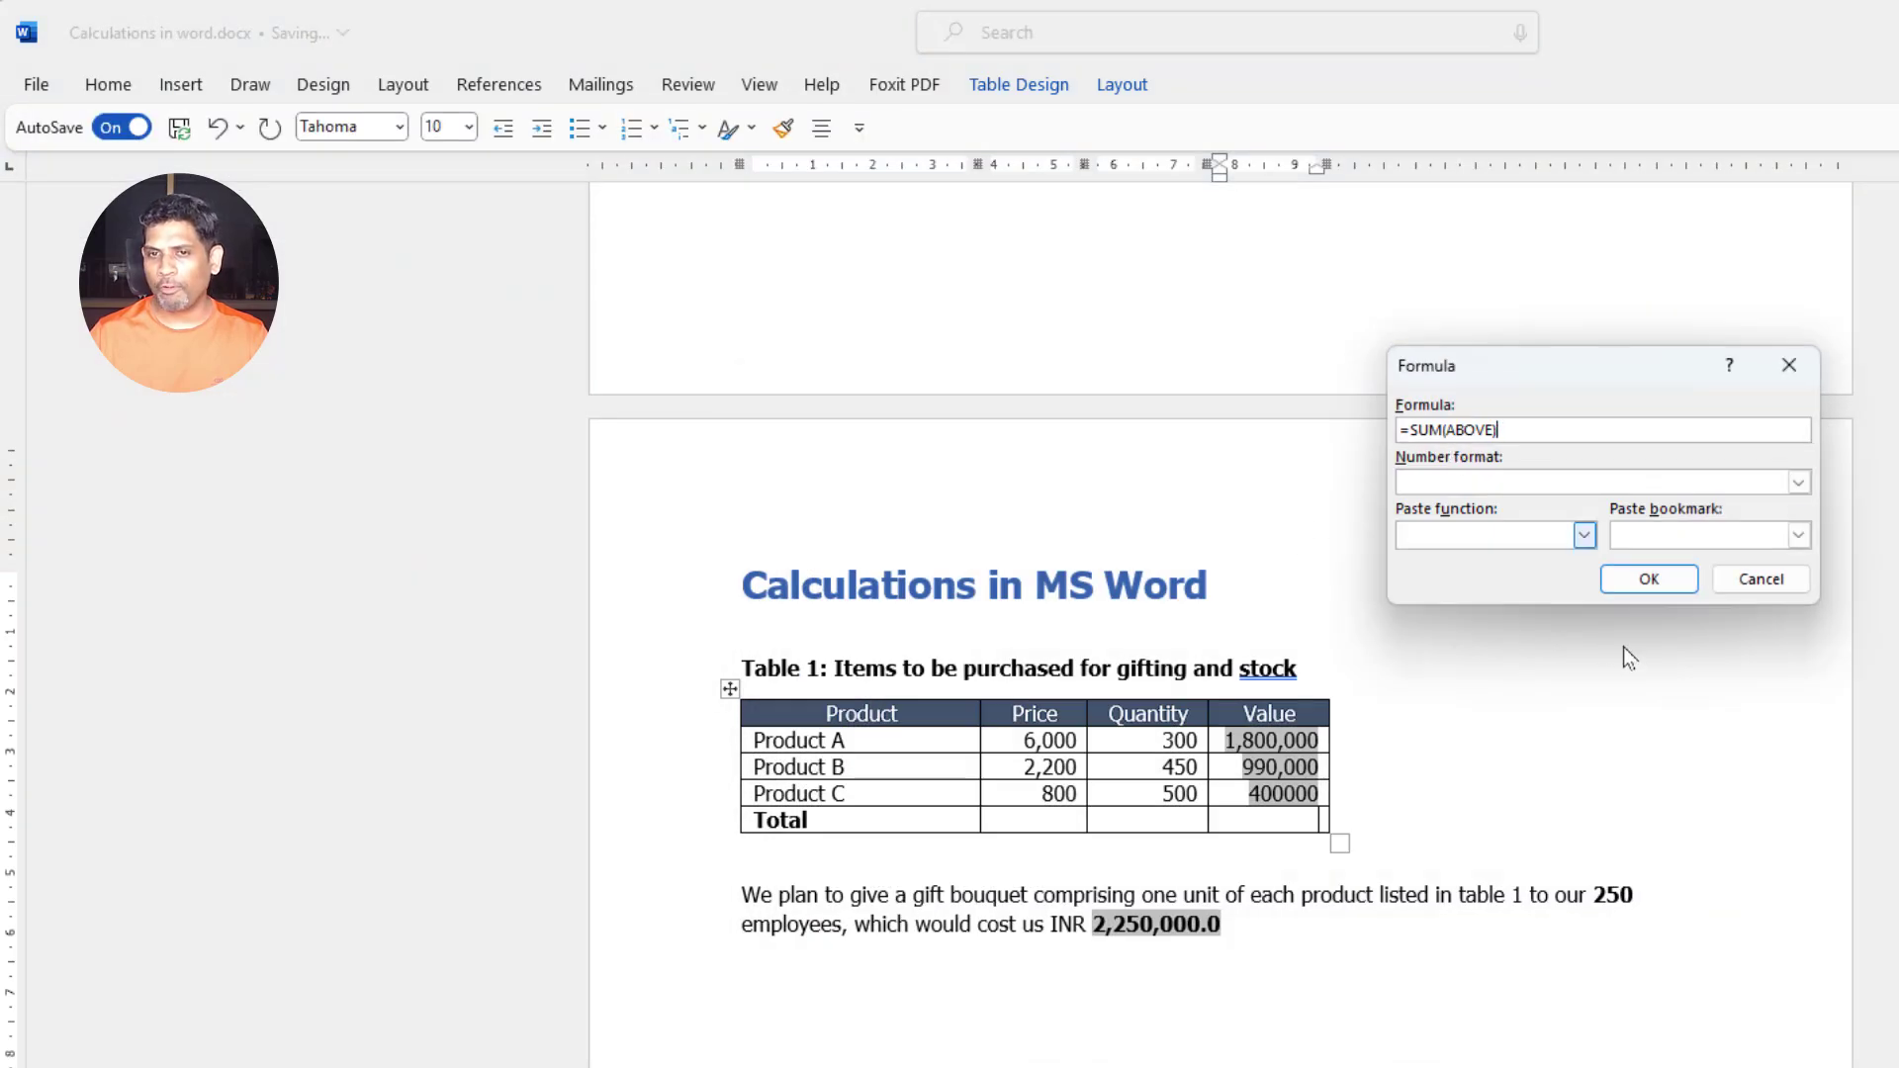
click(1655, 579)
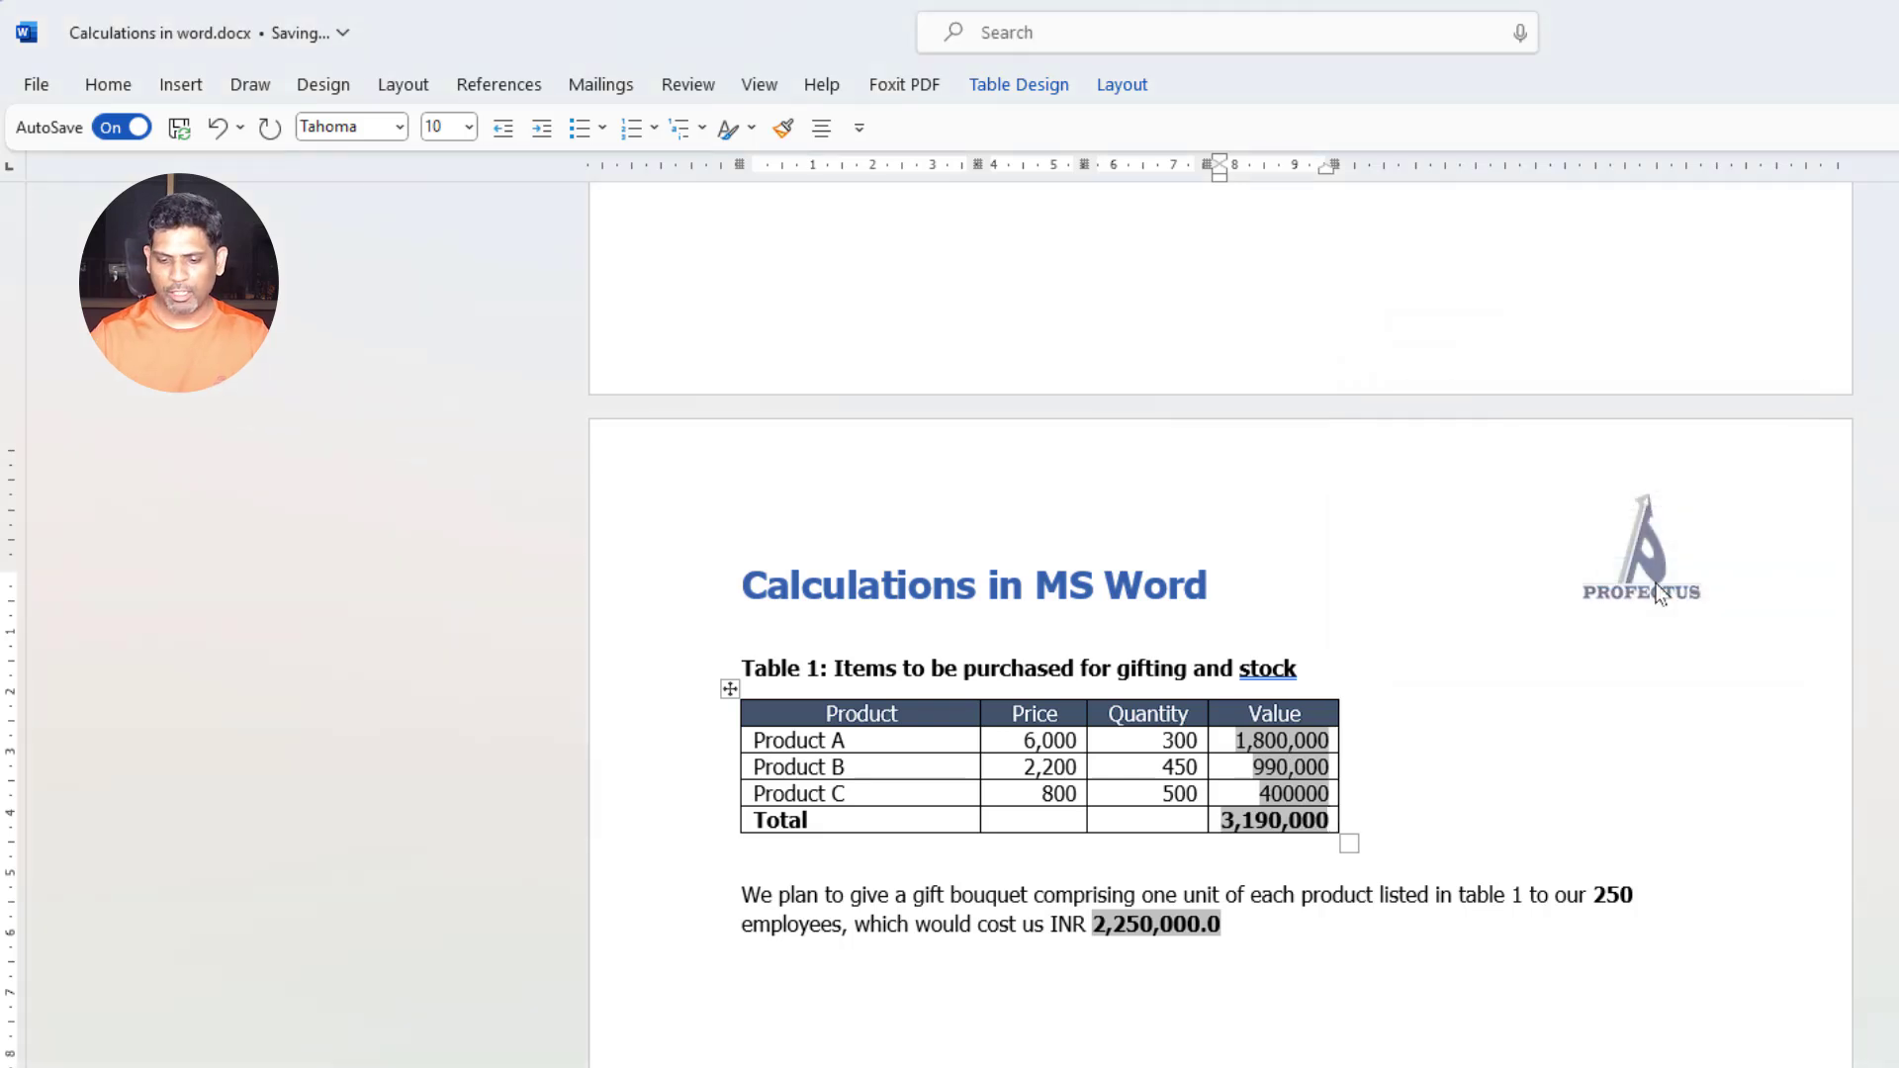
Paste the column total formula into the Total row's Price cell and update the field.
click(1070, 813)
key(ctrl+v)
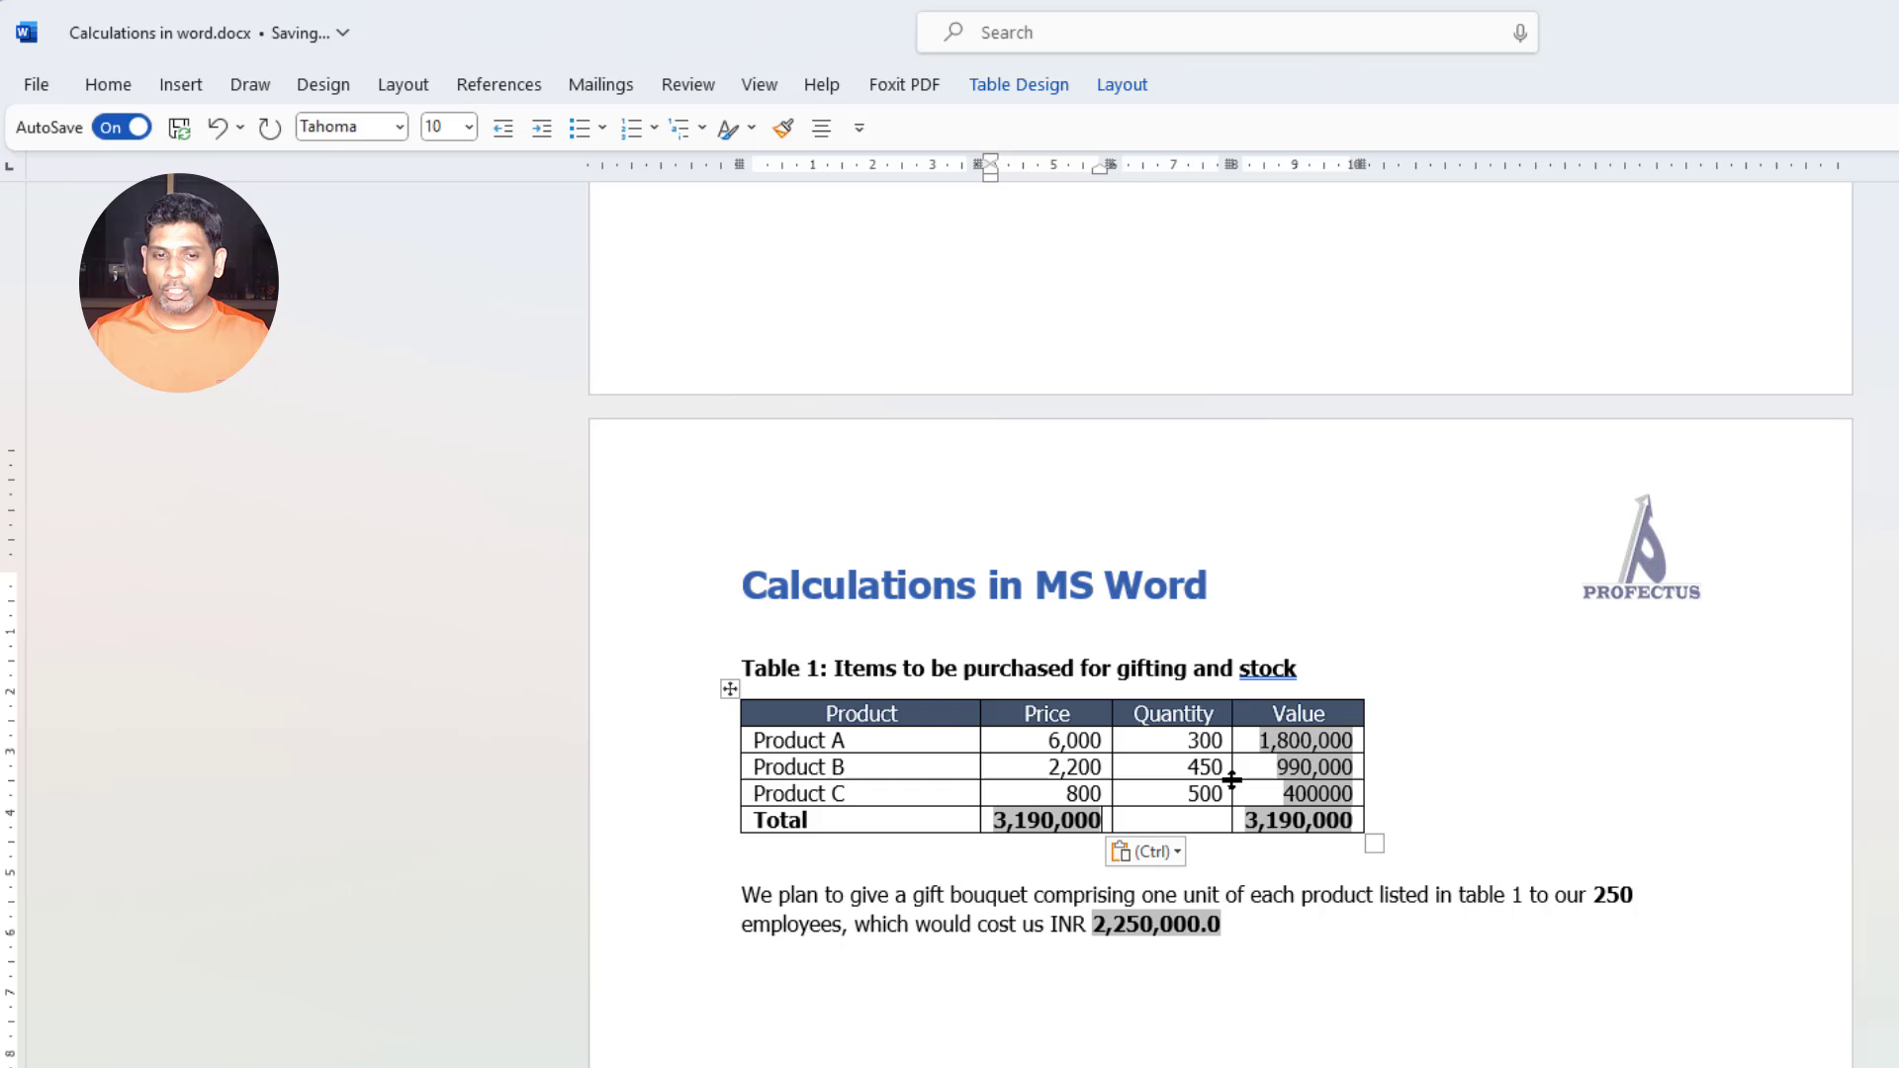
right_click(1054, 819)
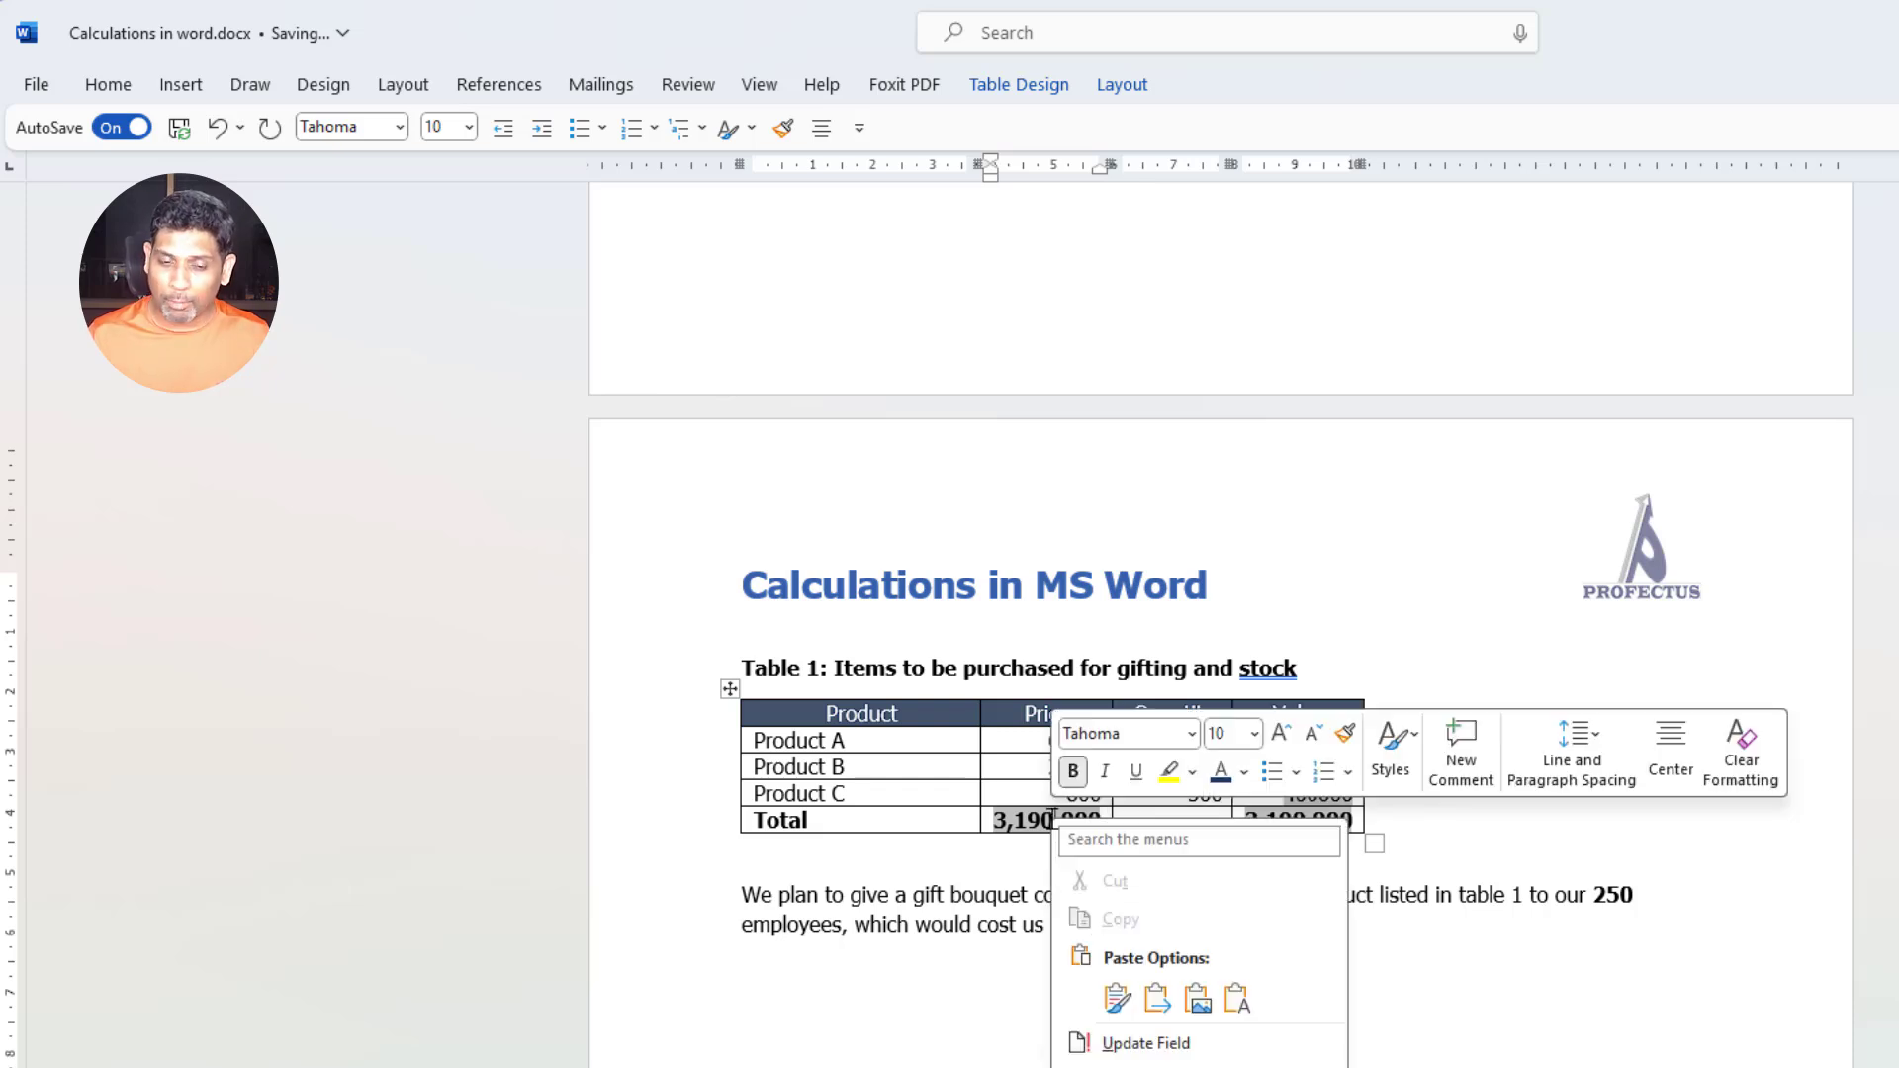
click(1147, 1043)
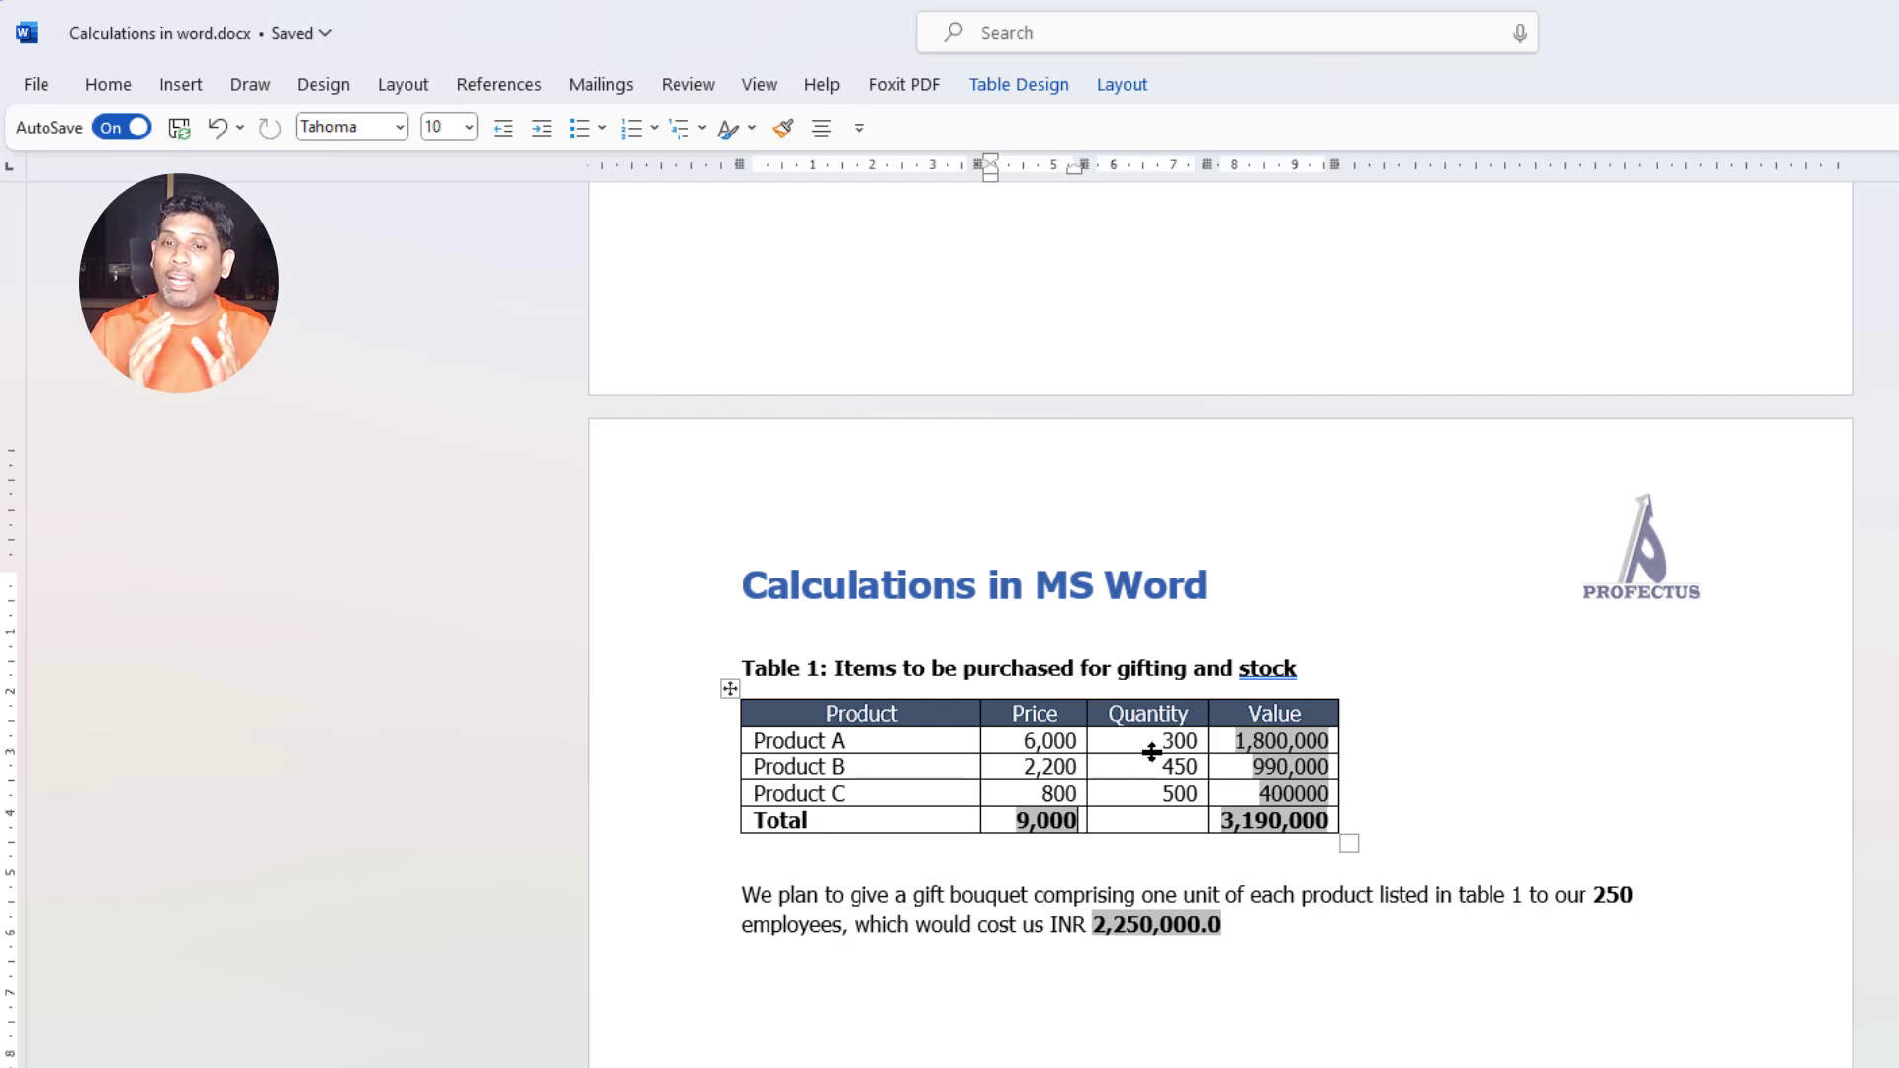
Delete the calculated cost amount after INR in the sentence below the table.
click(1239, 922)
key(BackSpace)
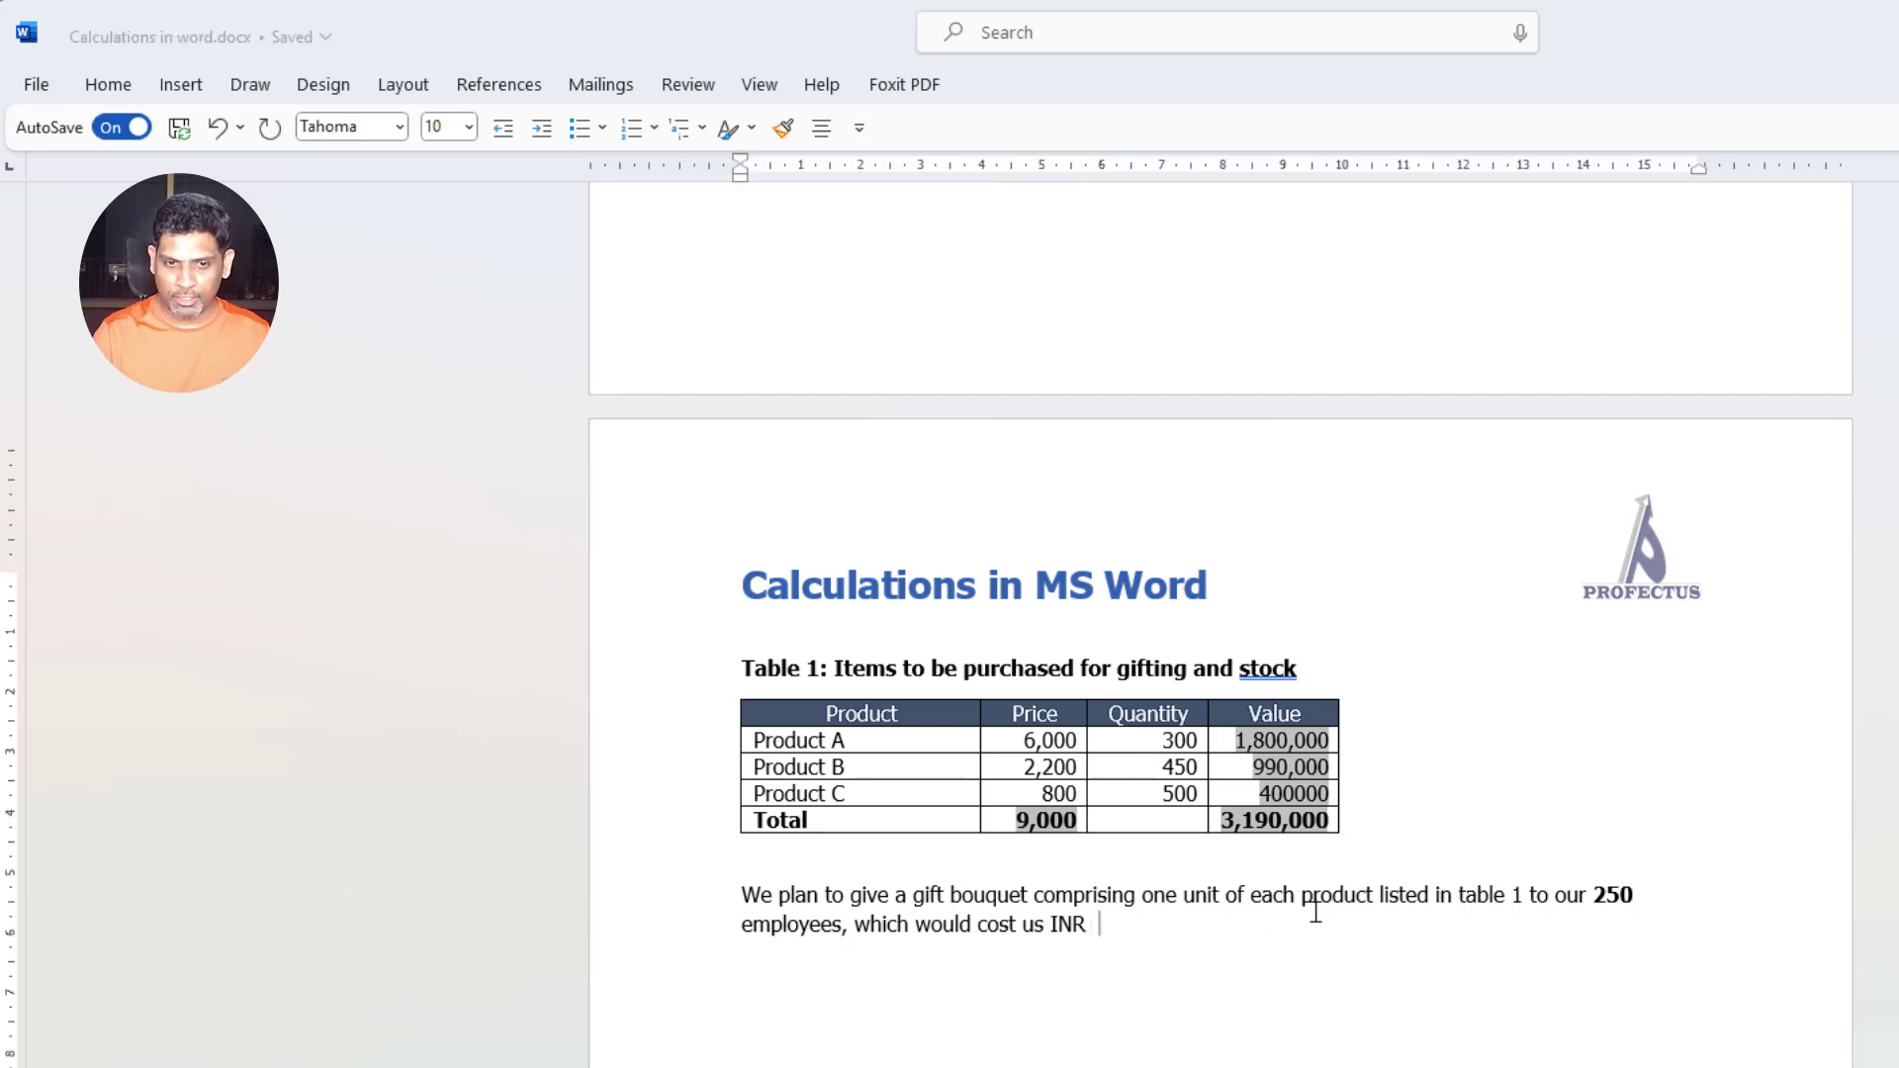
click(1071, 826)
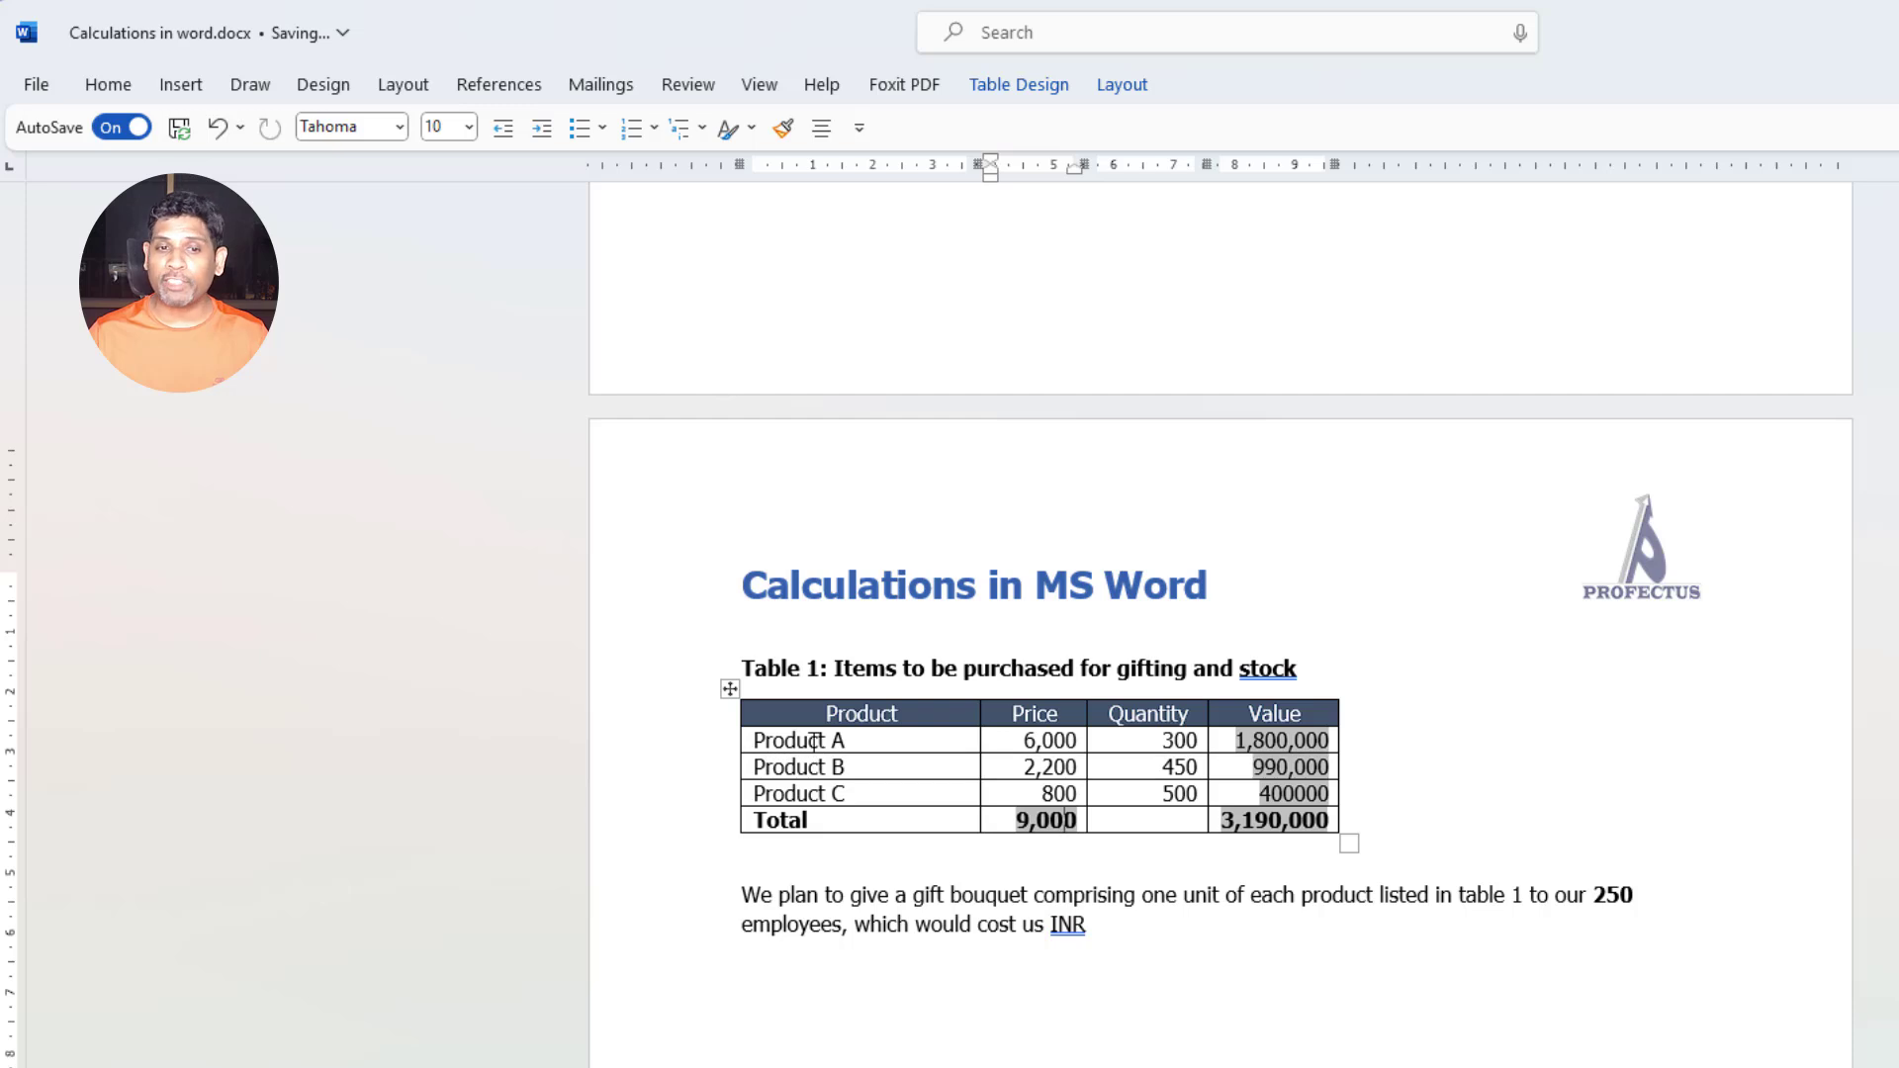
drag(747, 741, 933, 793)
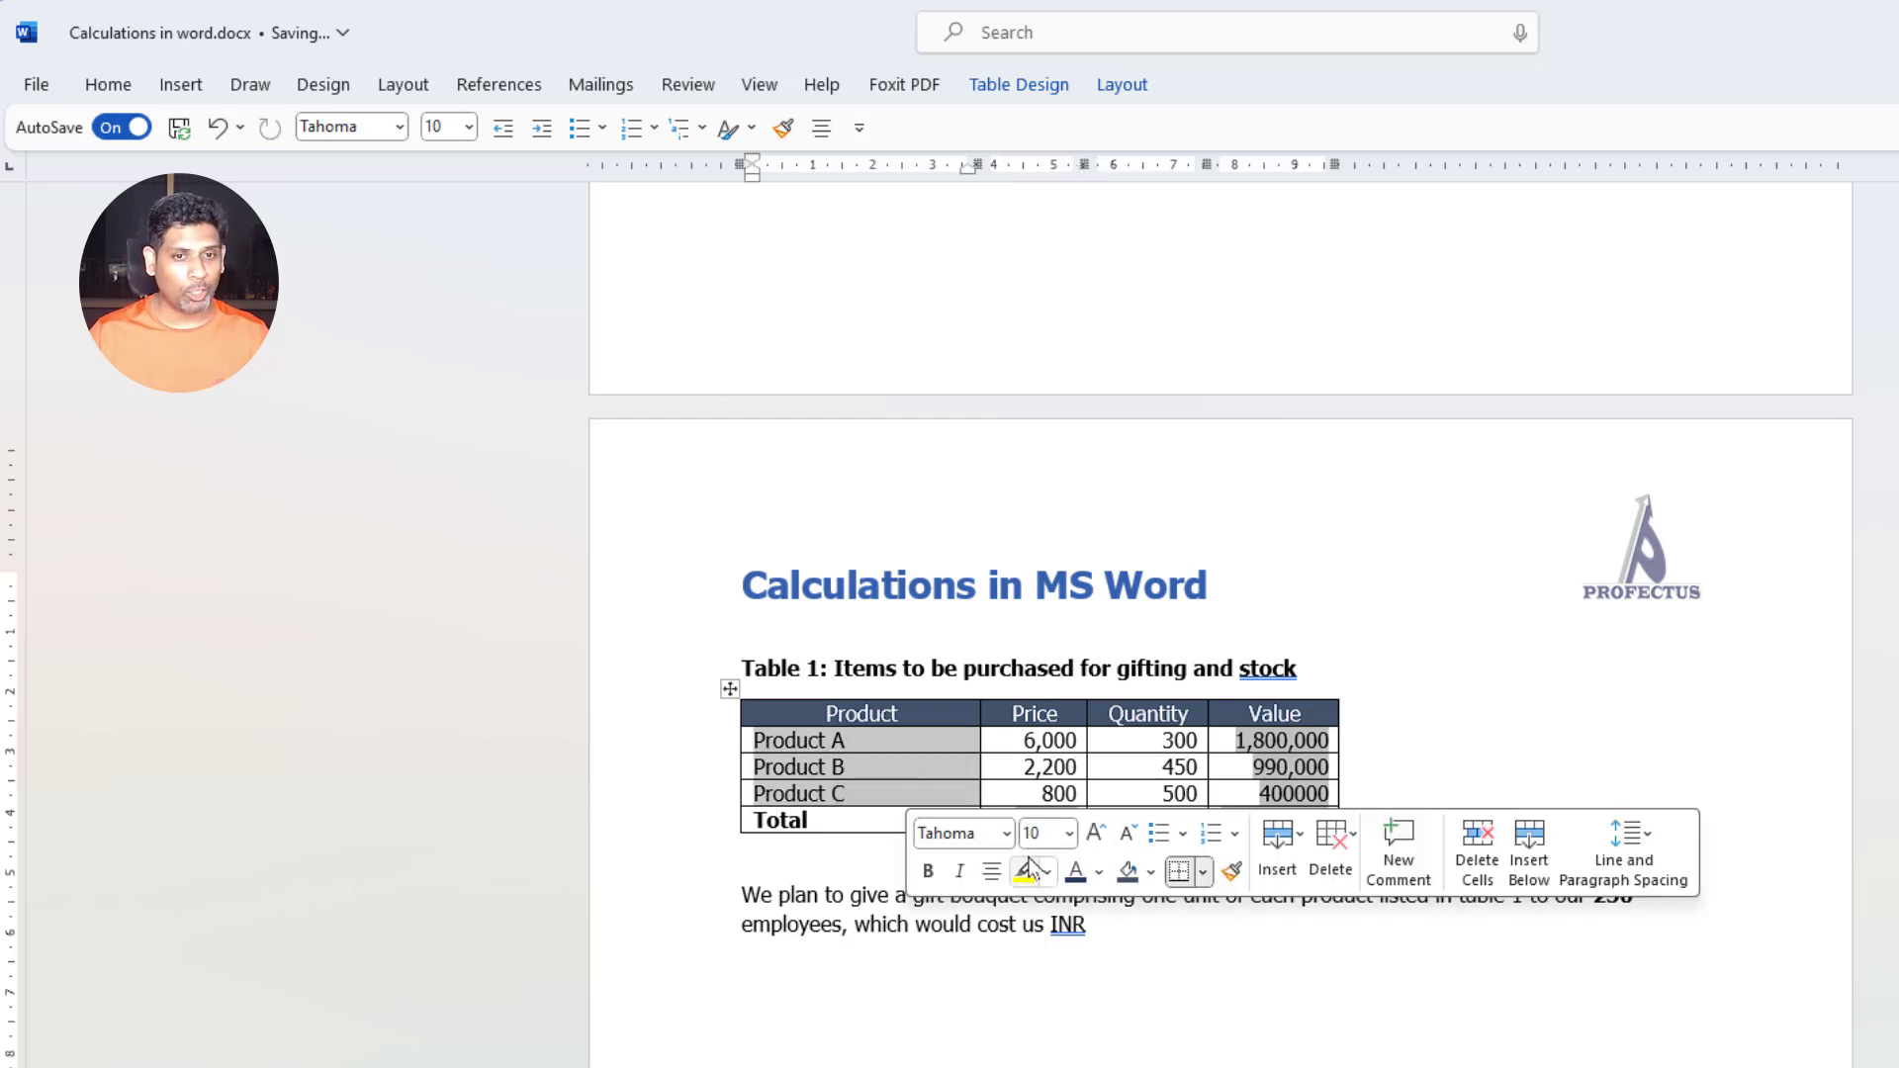
click(1333, 1014)
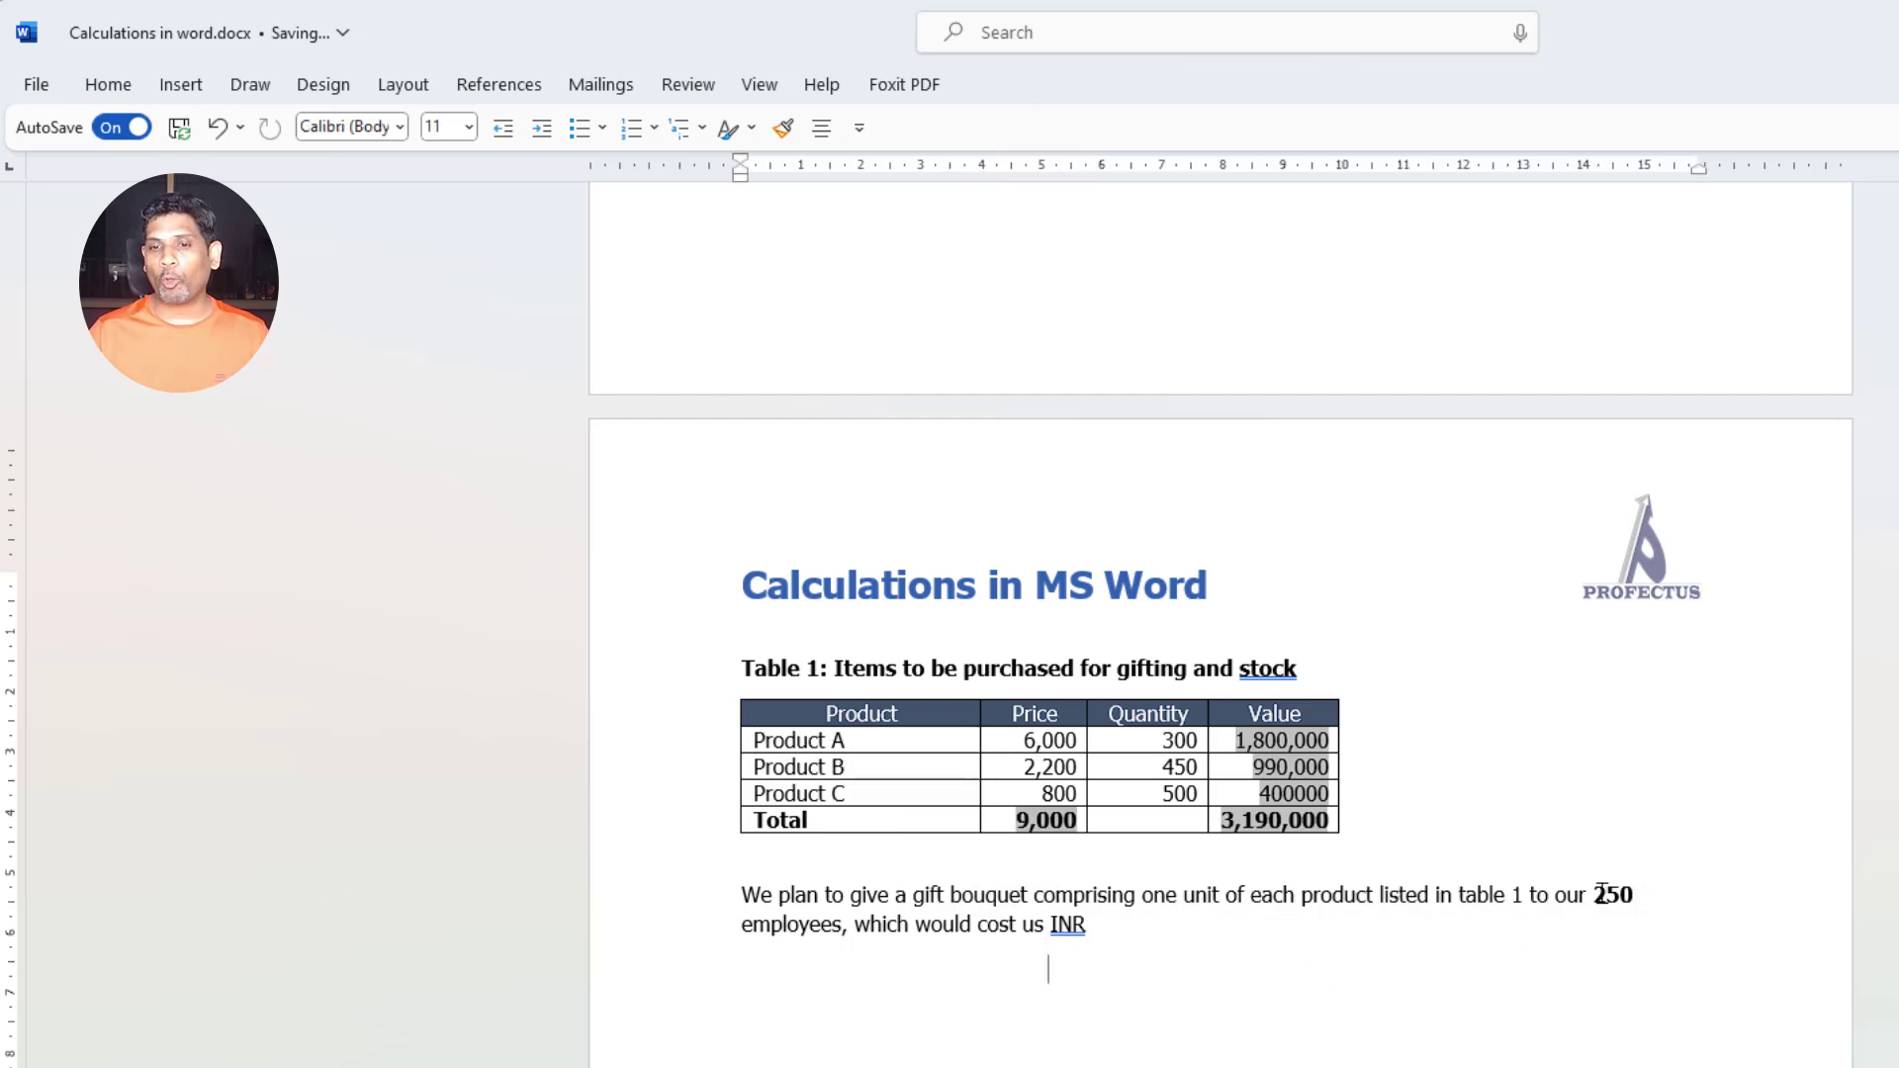
Bookmark the total in the Total row's Price cell with the name Cost.
click(1187, 925)
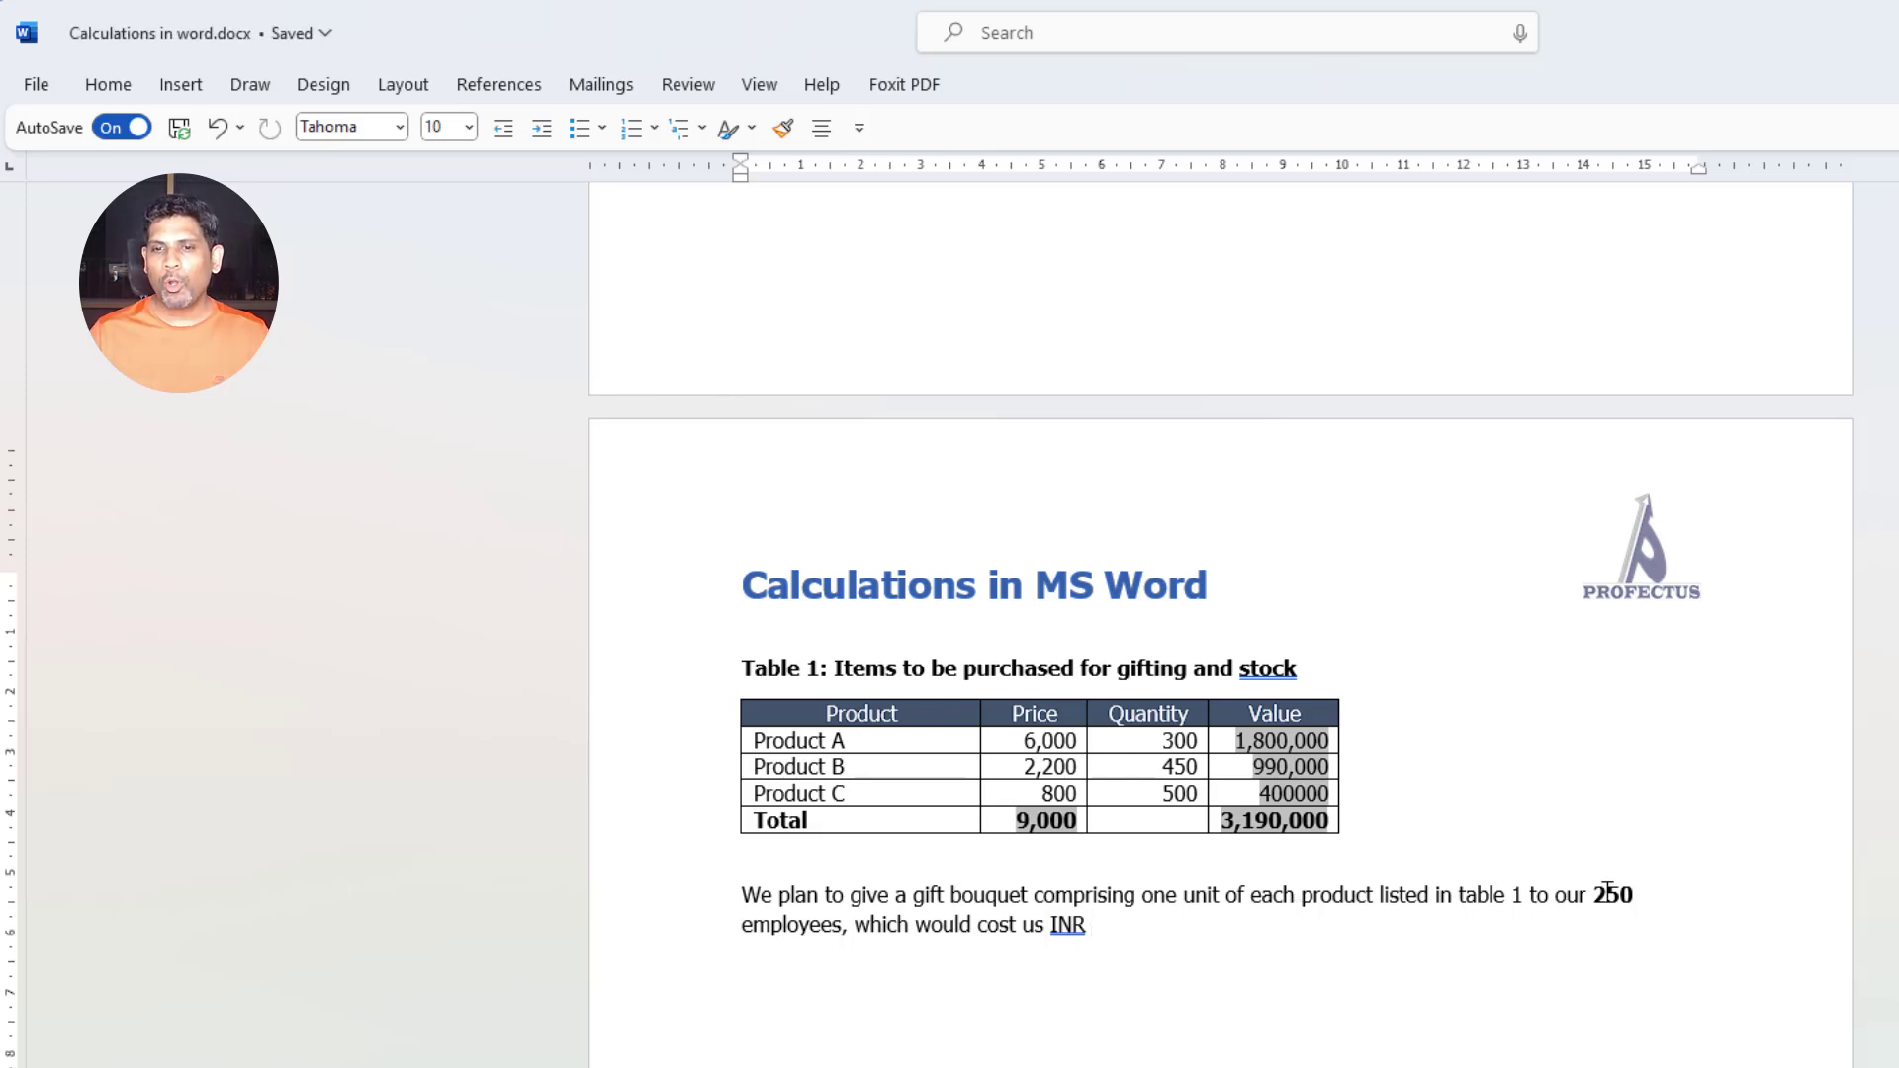
click(1037, 820)
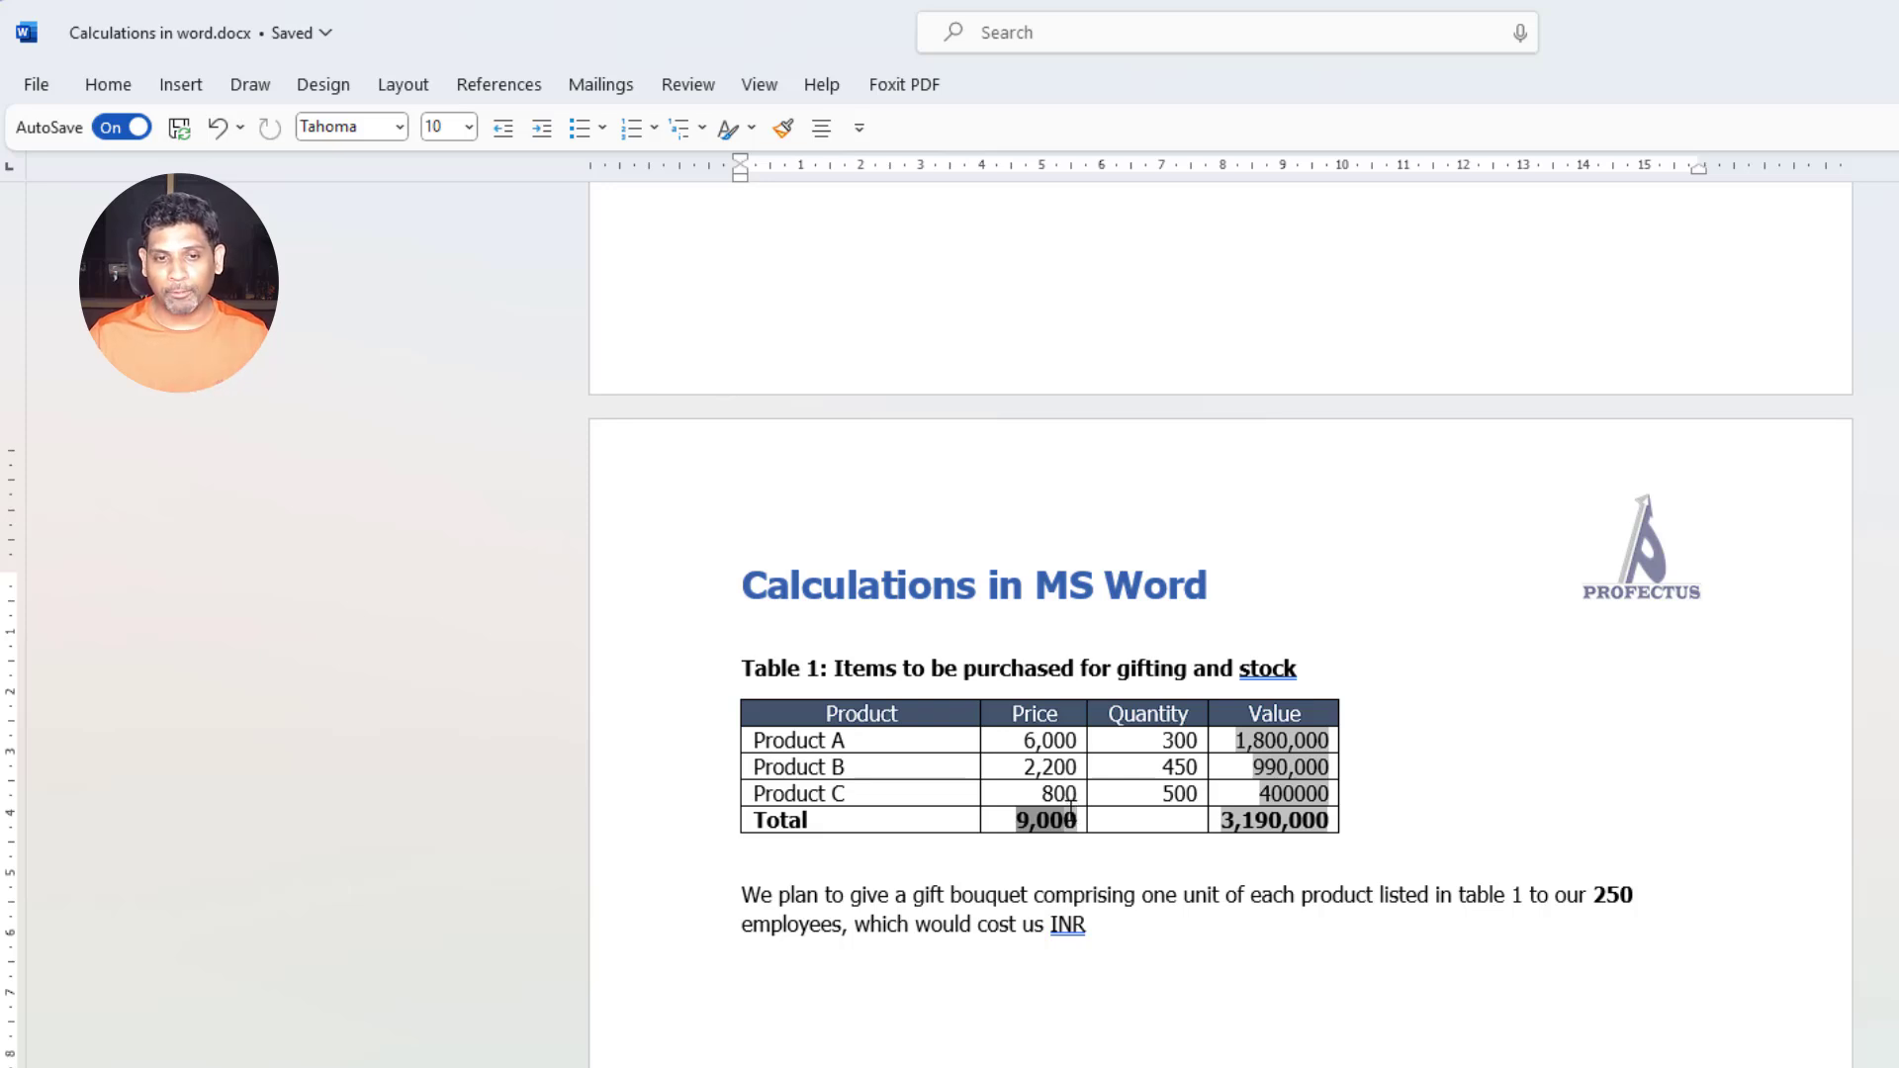
click(1080, 816)
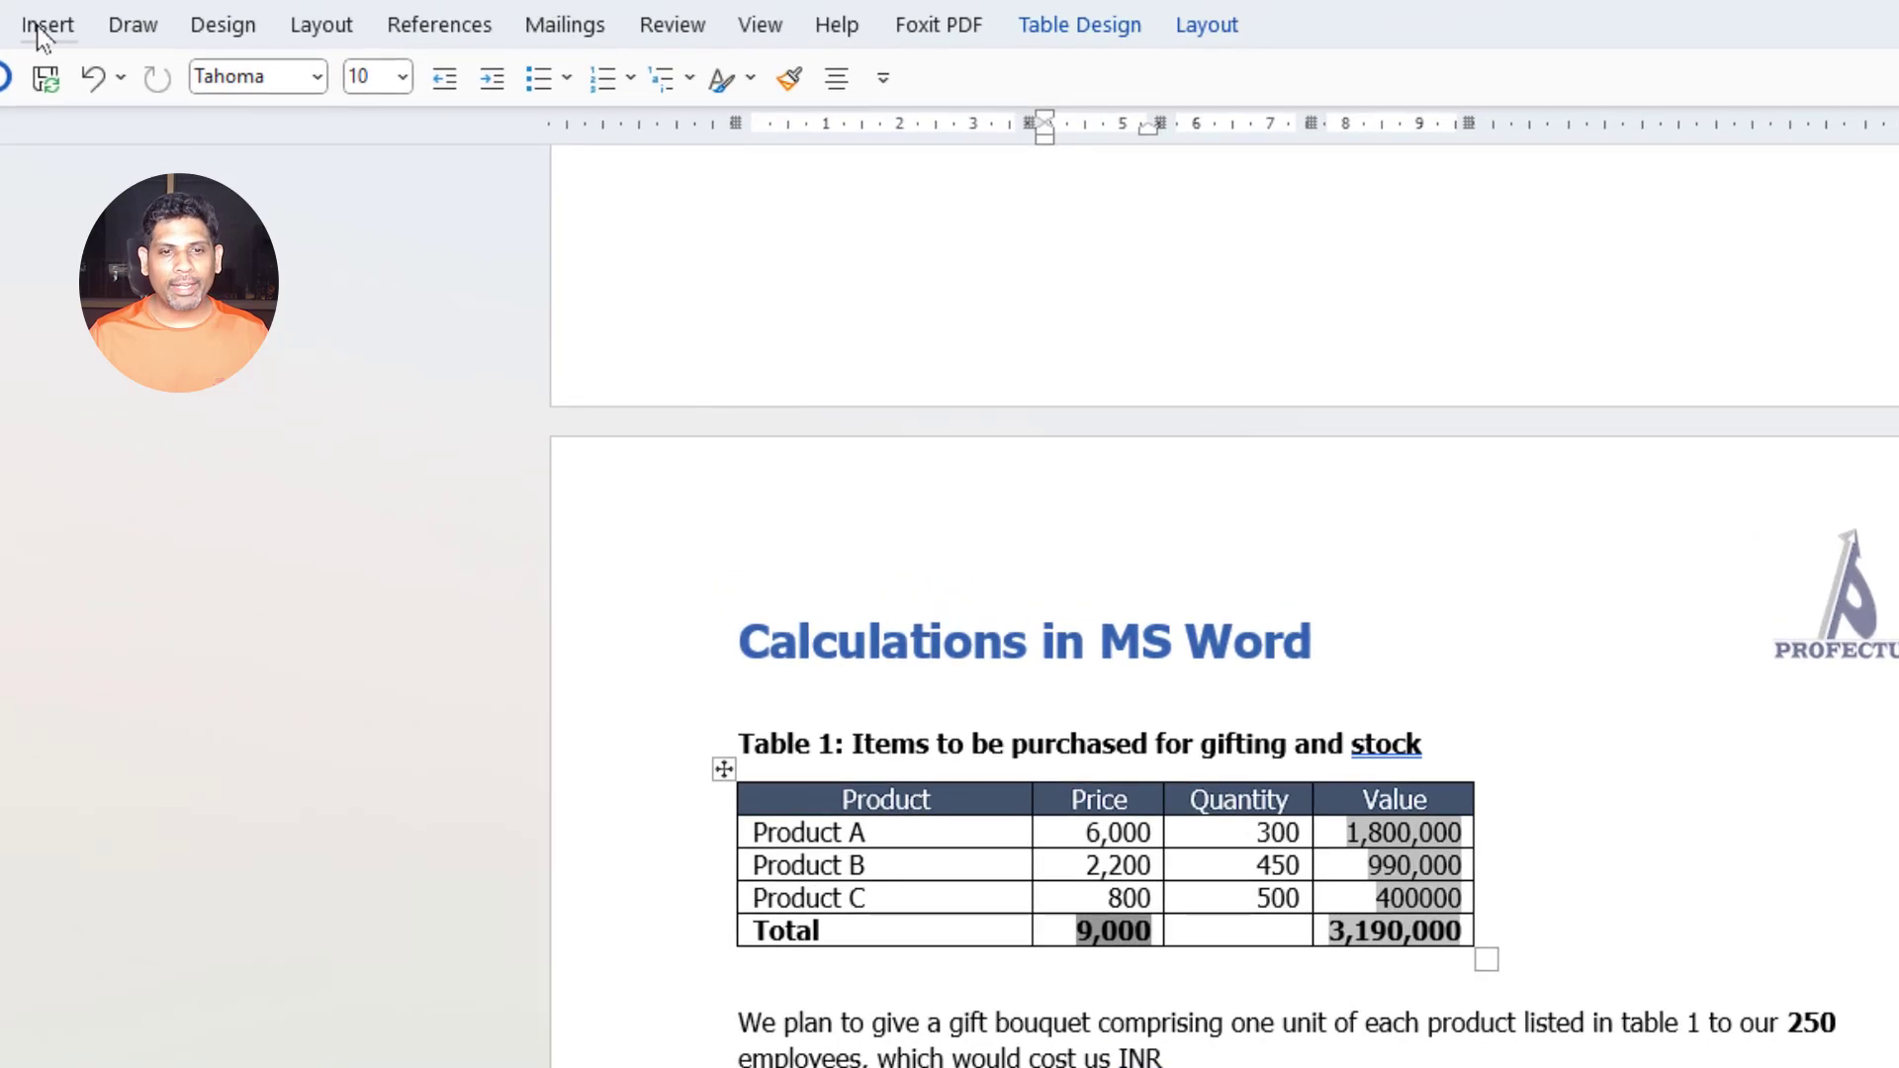
click(45, 26)
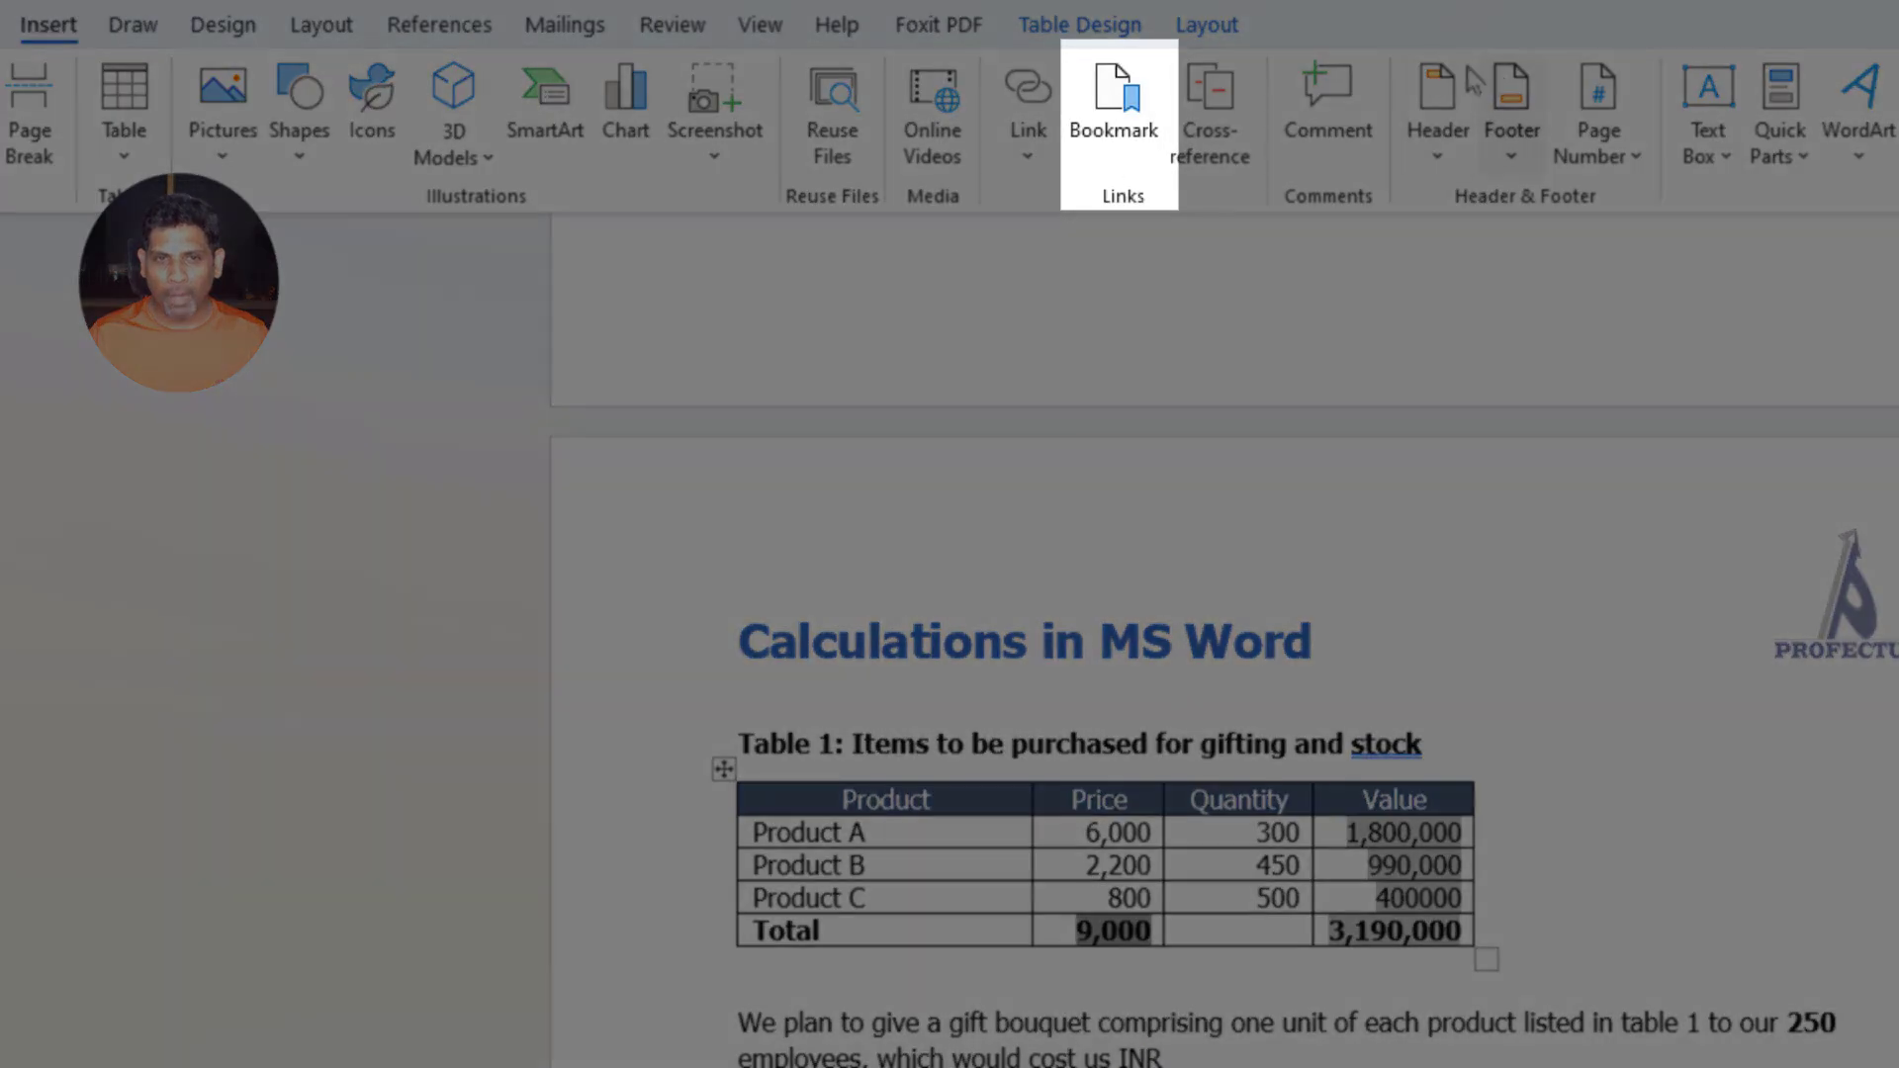
click(1114, 104)
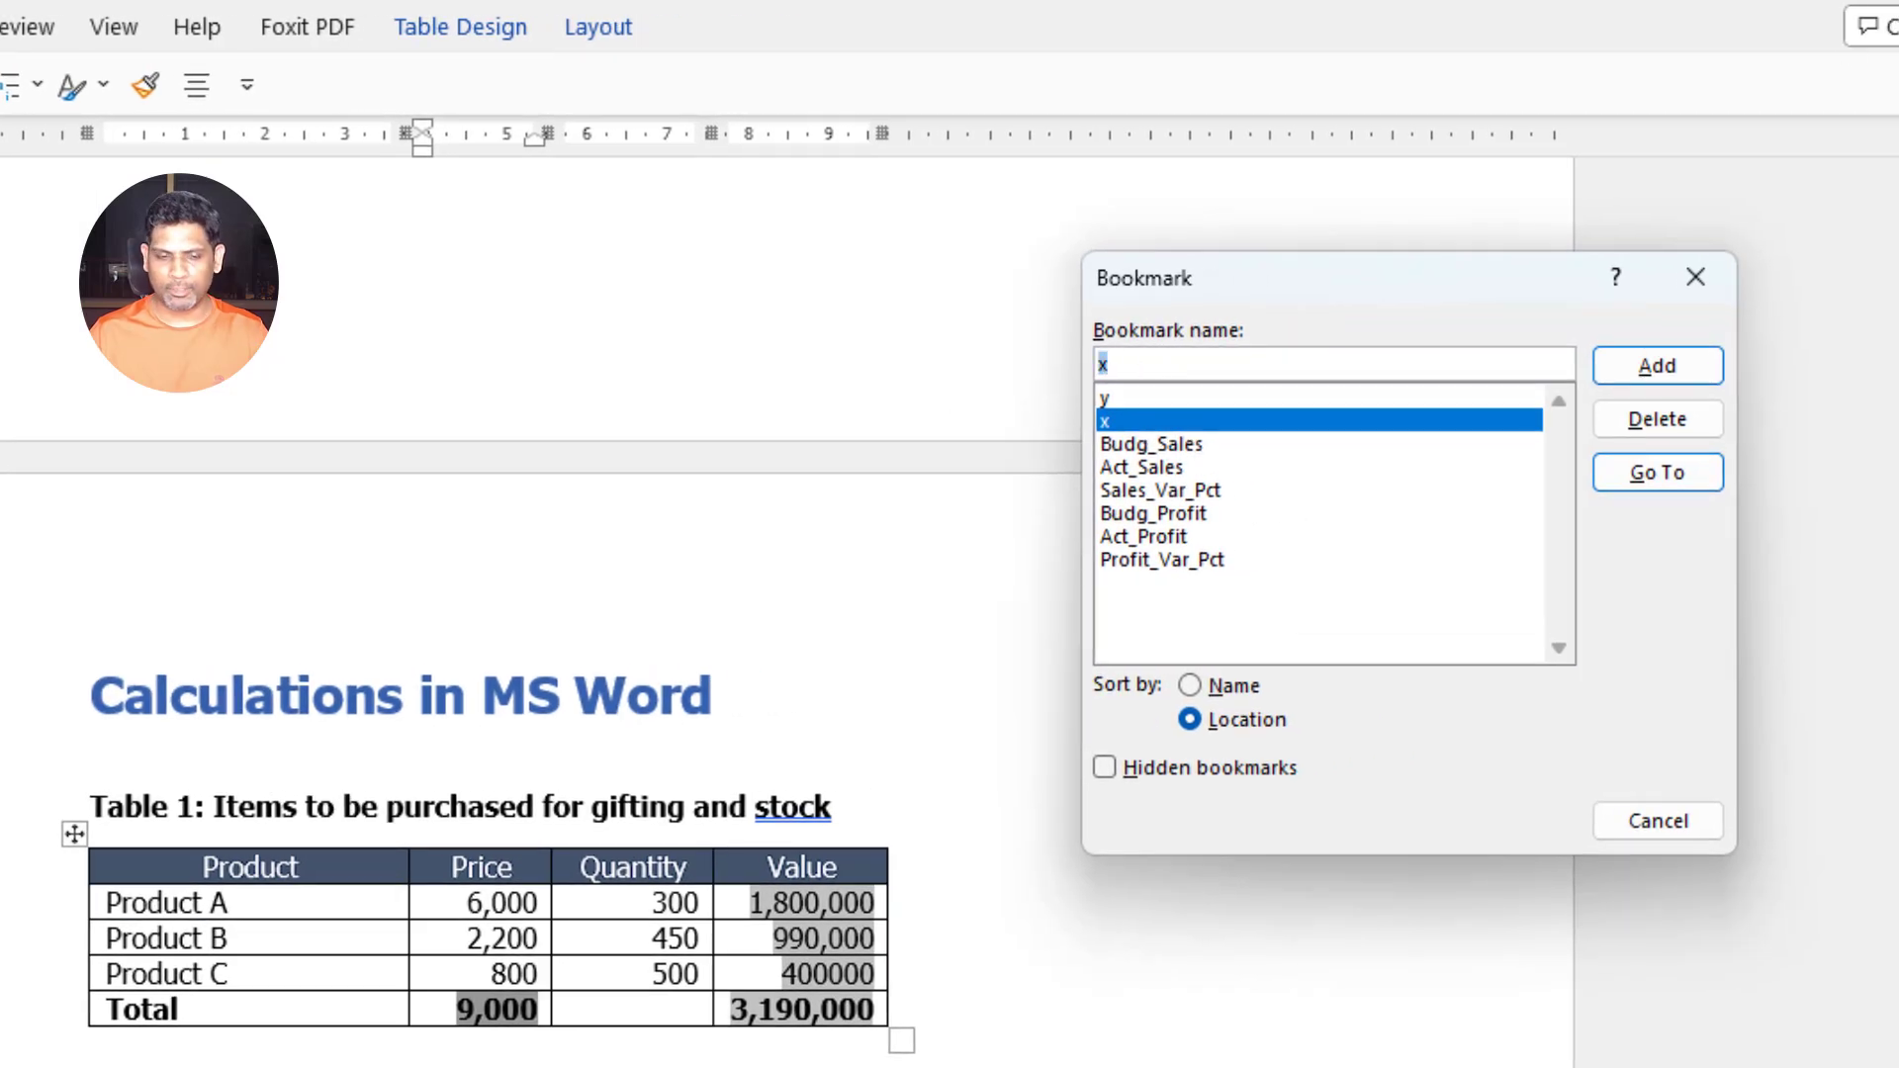
text(Cost)
click(1706, 373)
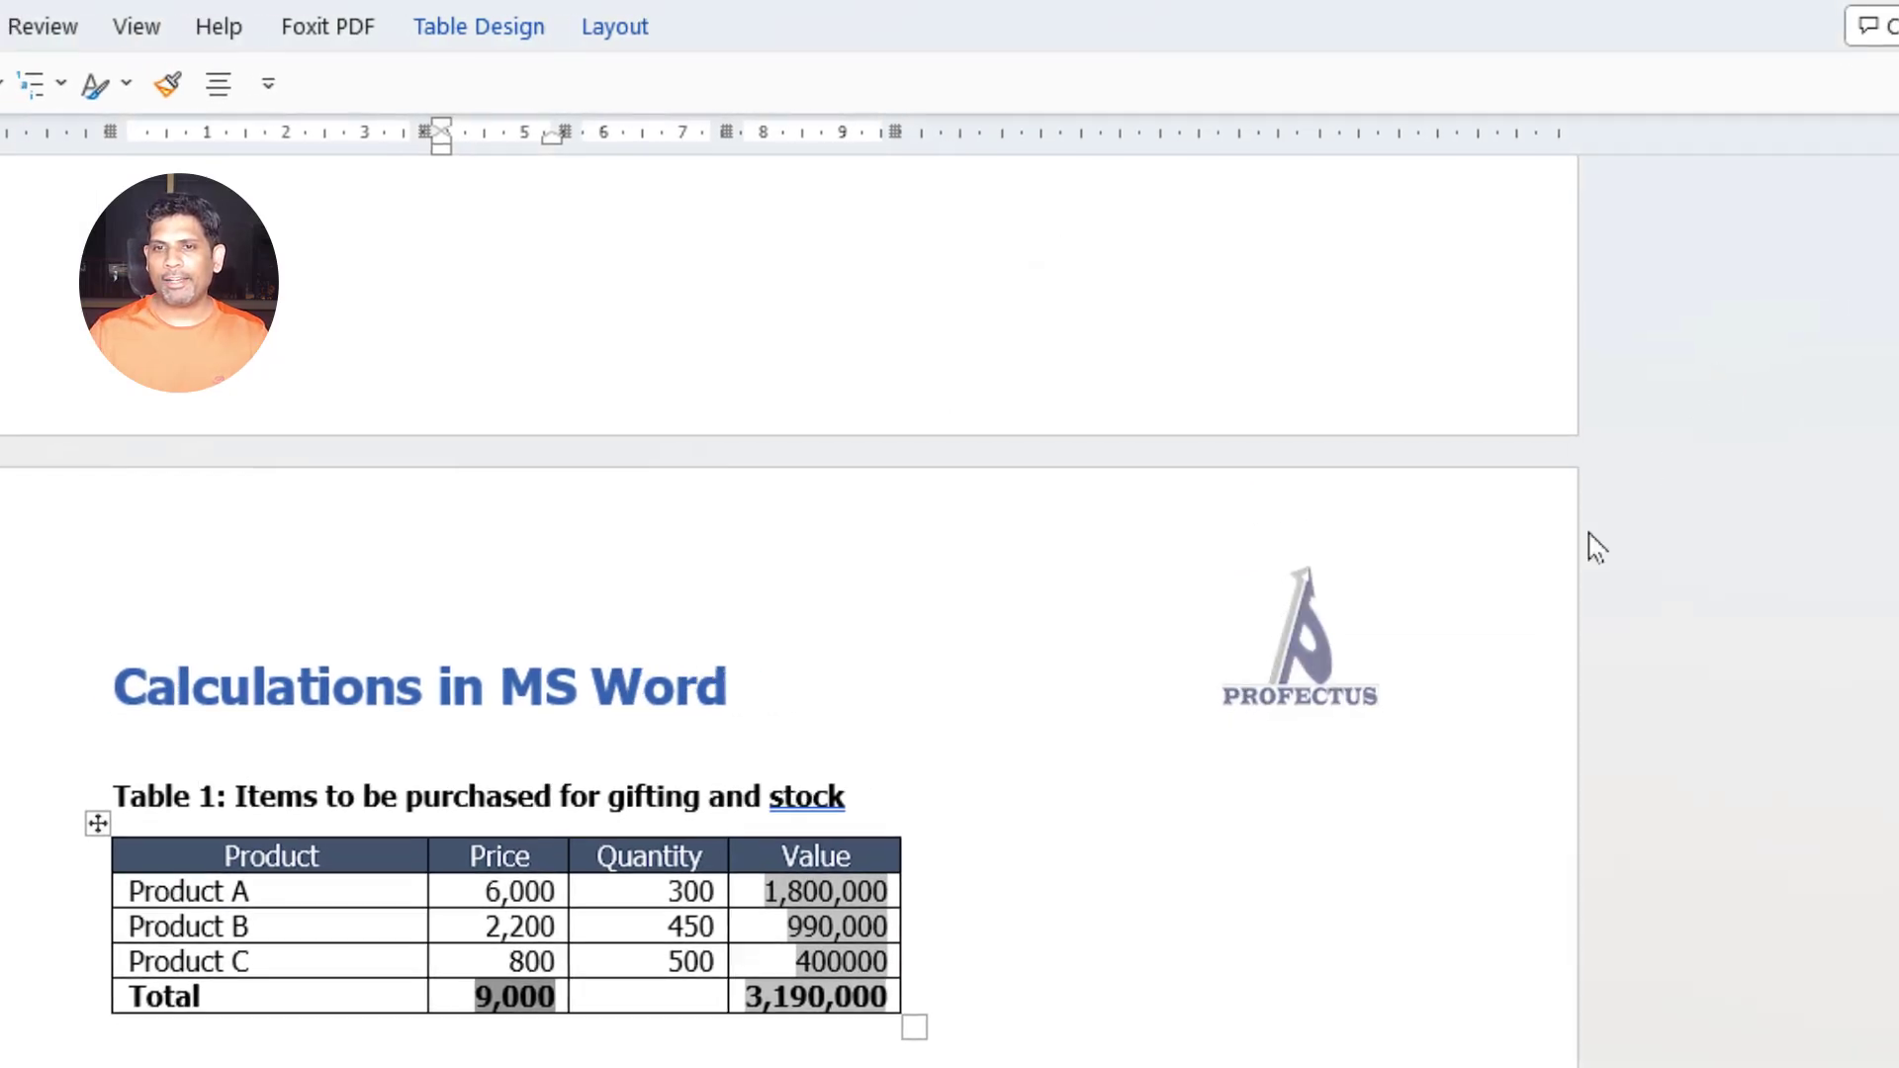
Bookmark the employee number 250 in the sentence below the table with the name NEmp.
drag(1348, 913, 1408, 459)
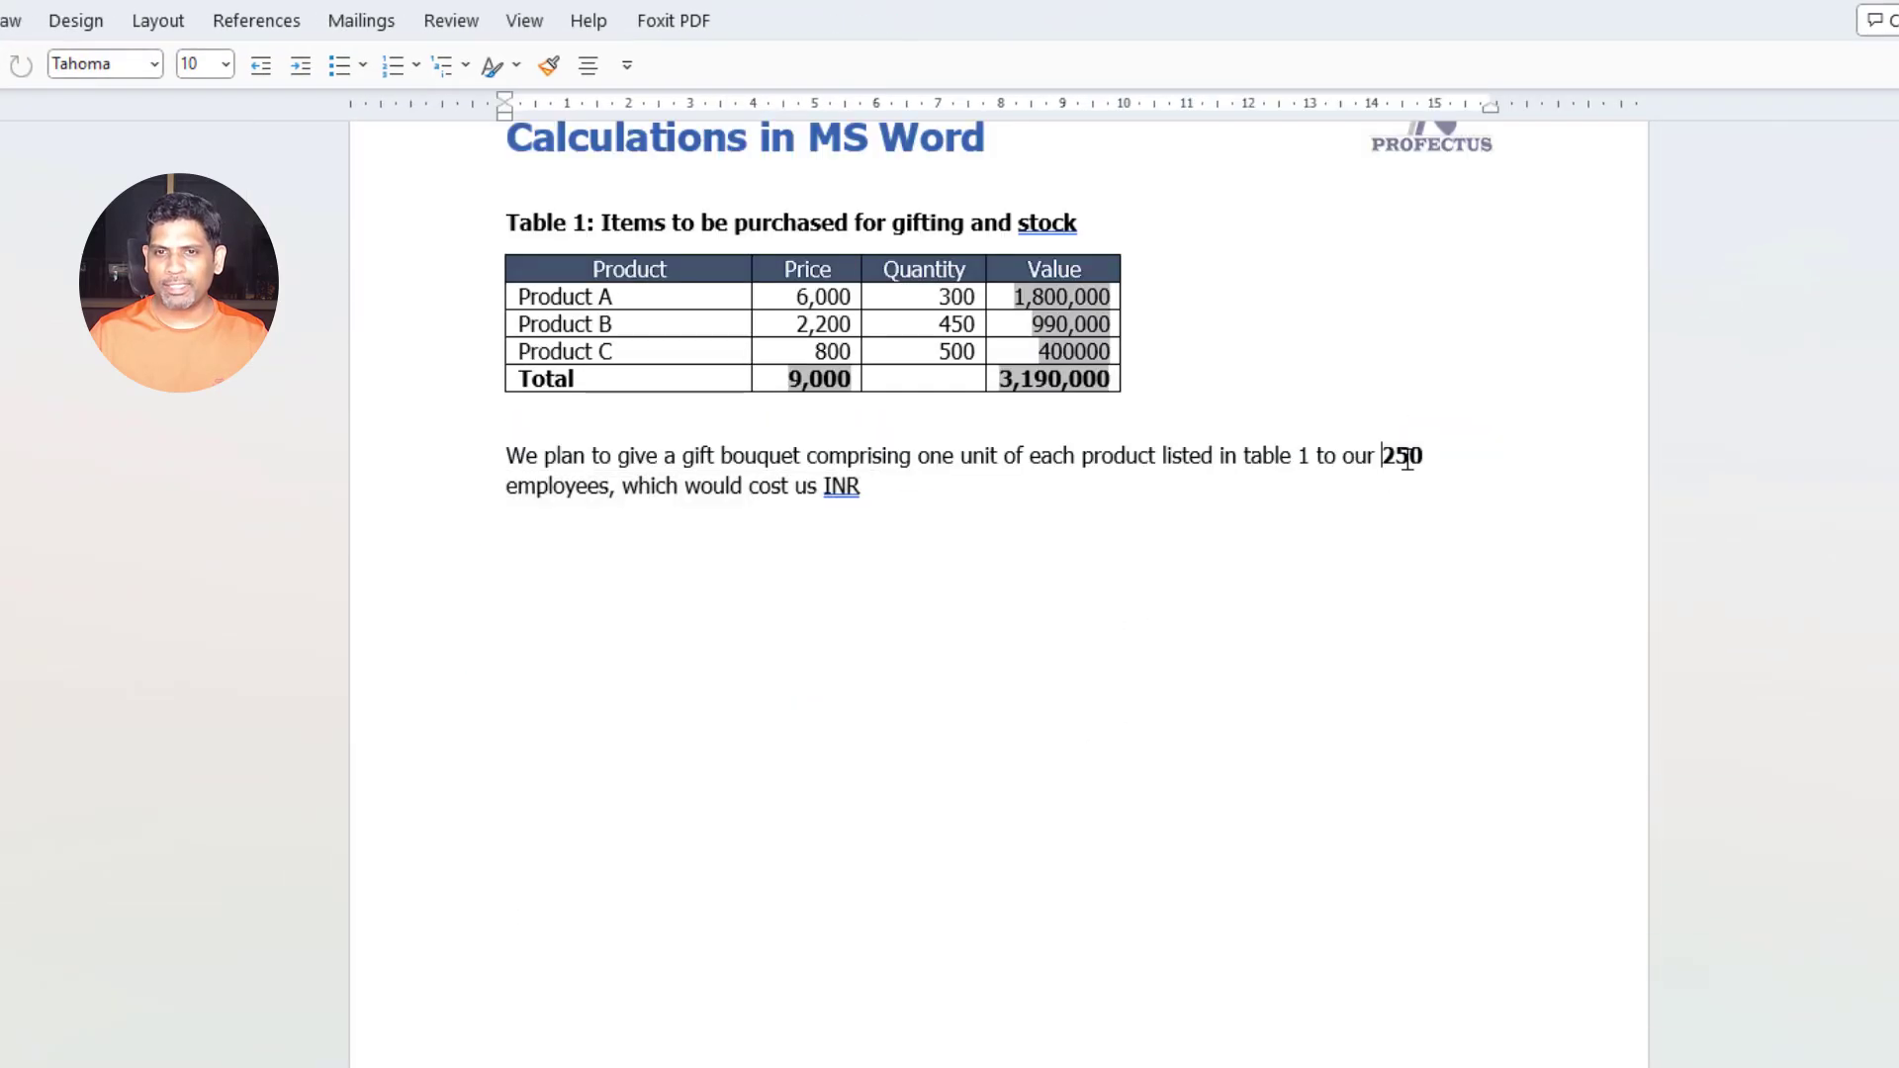
double_click(1413, 460)
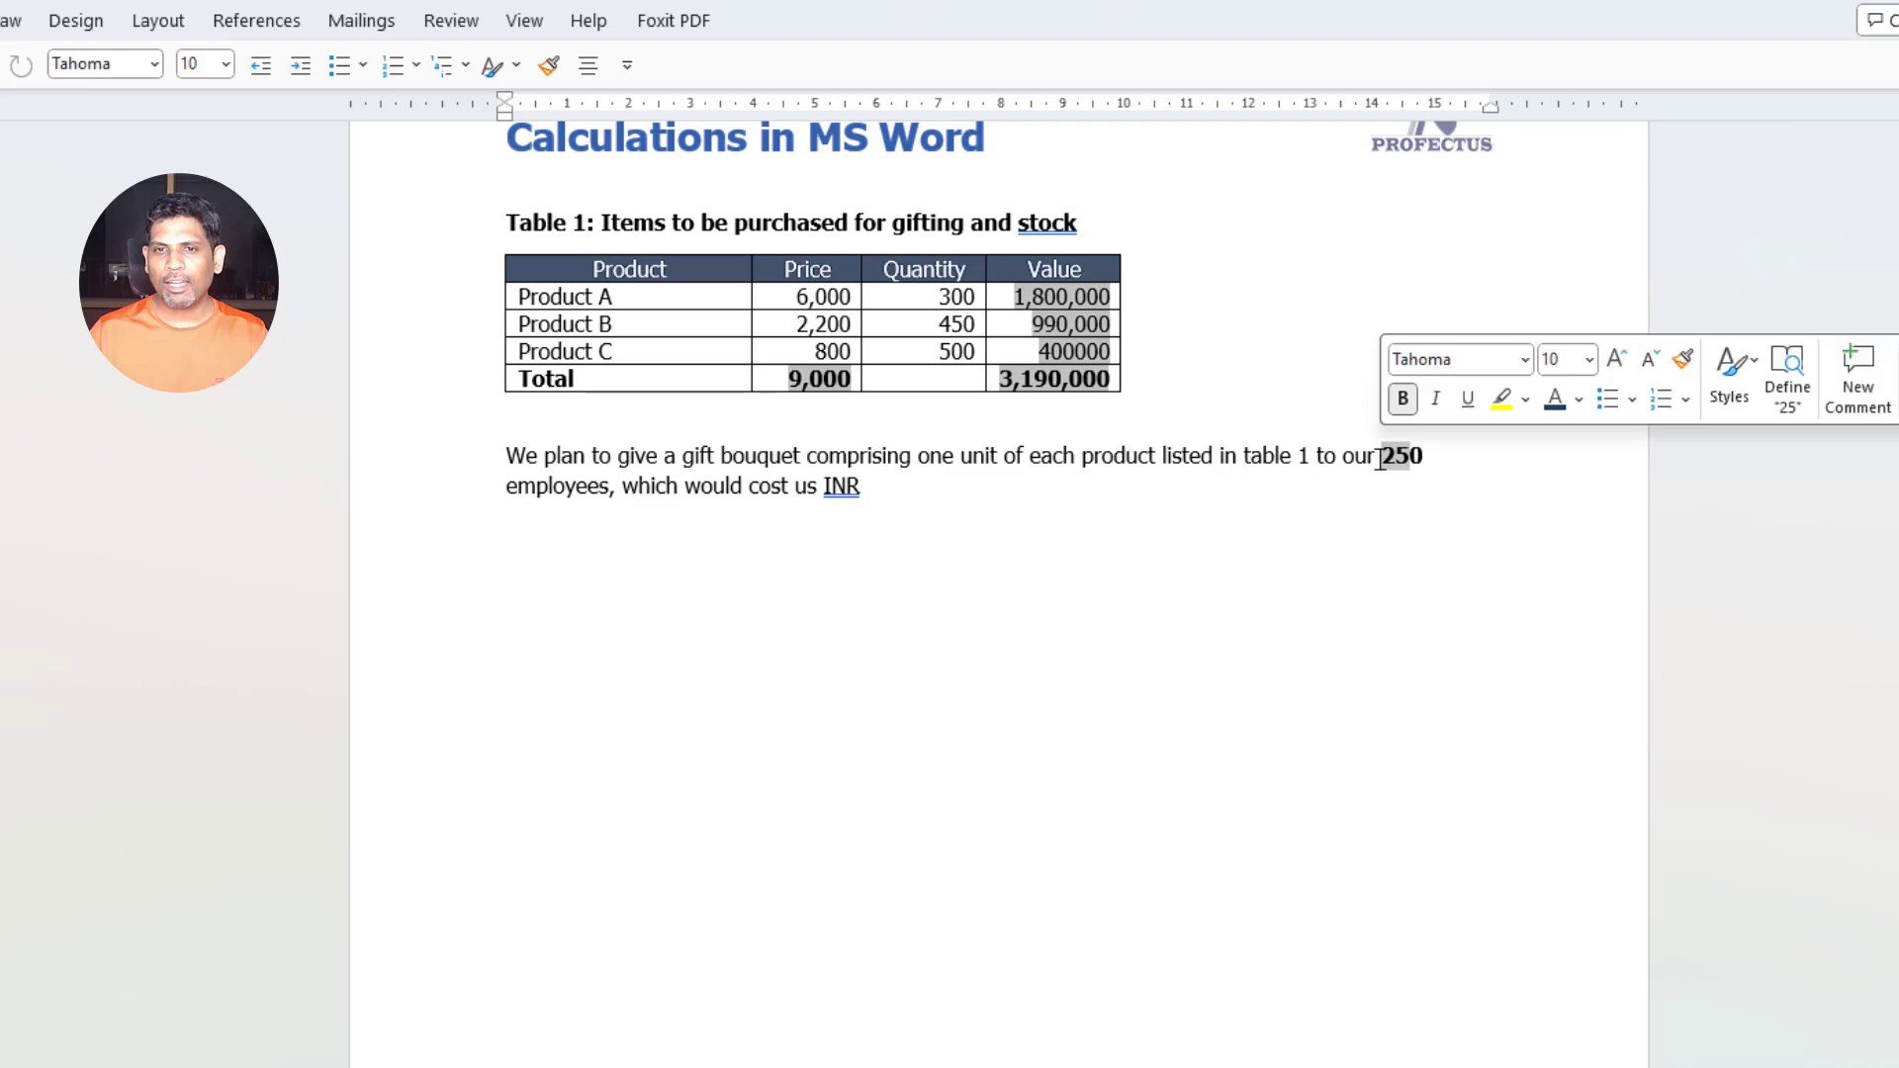
click(61, 18)
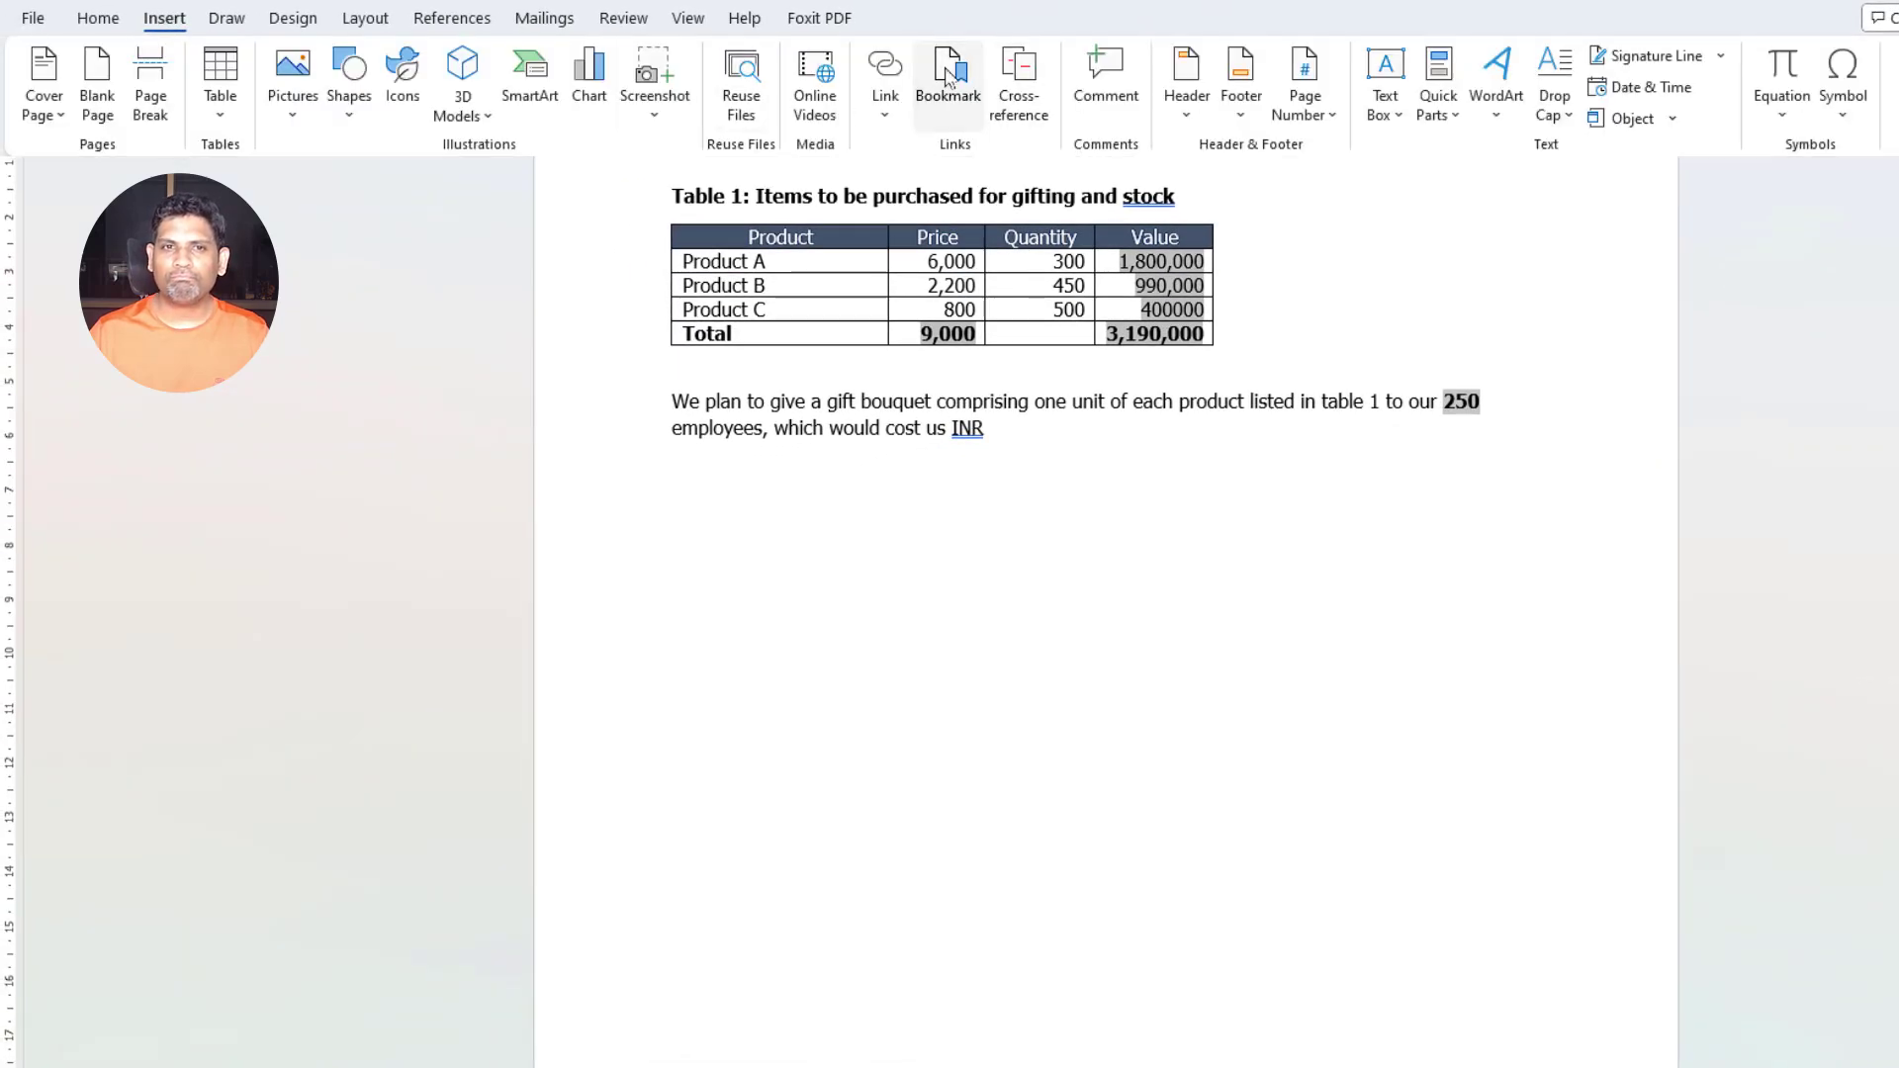
click(948, 79)
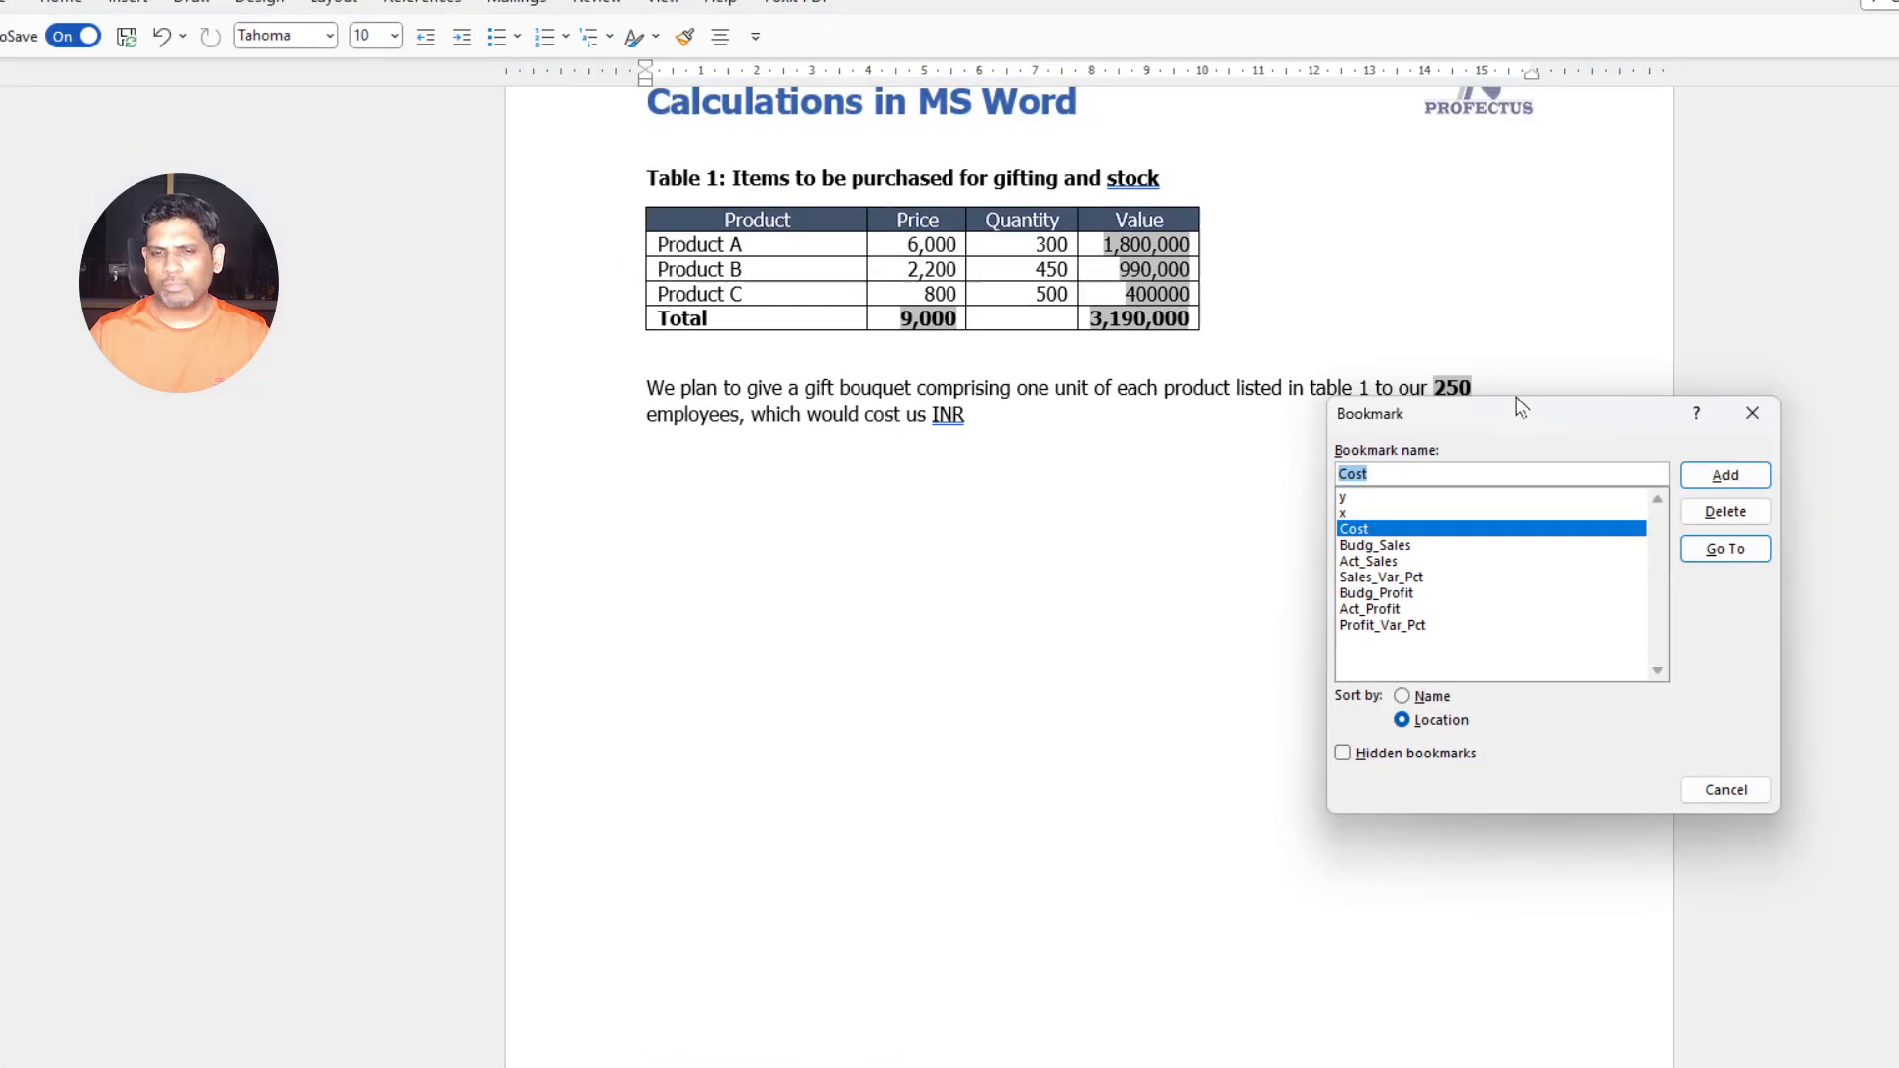
text(NEmp)
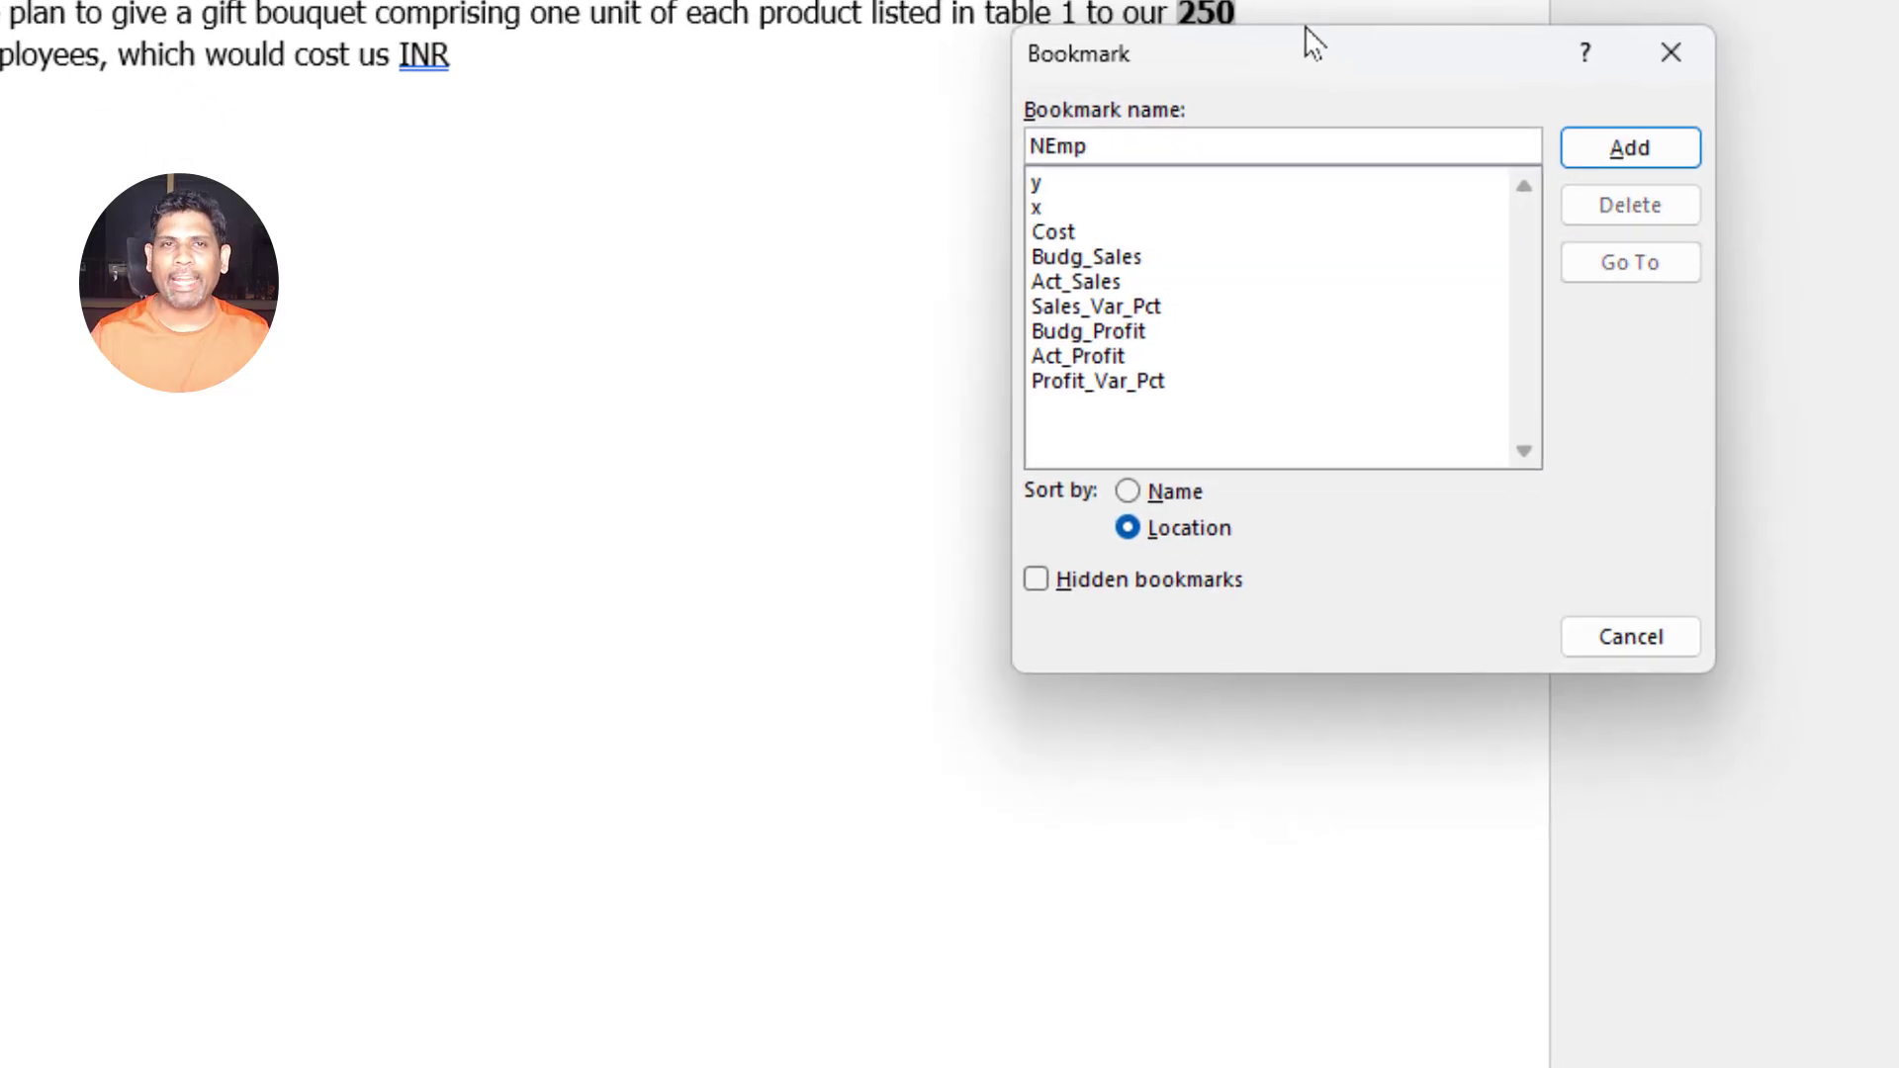
click(1664, 153)
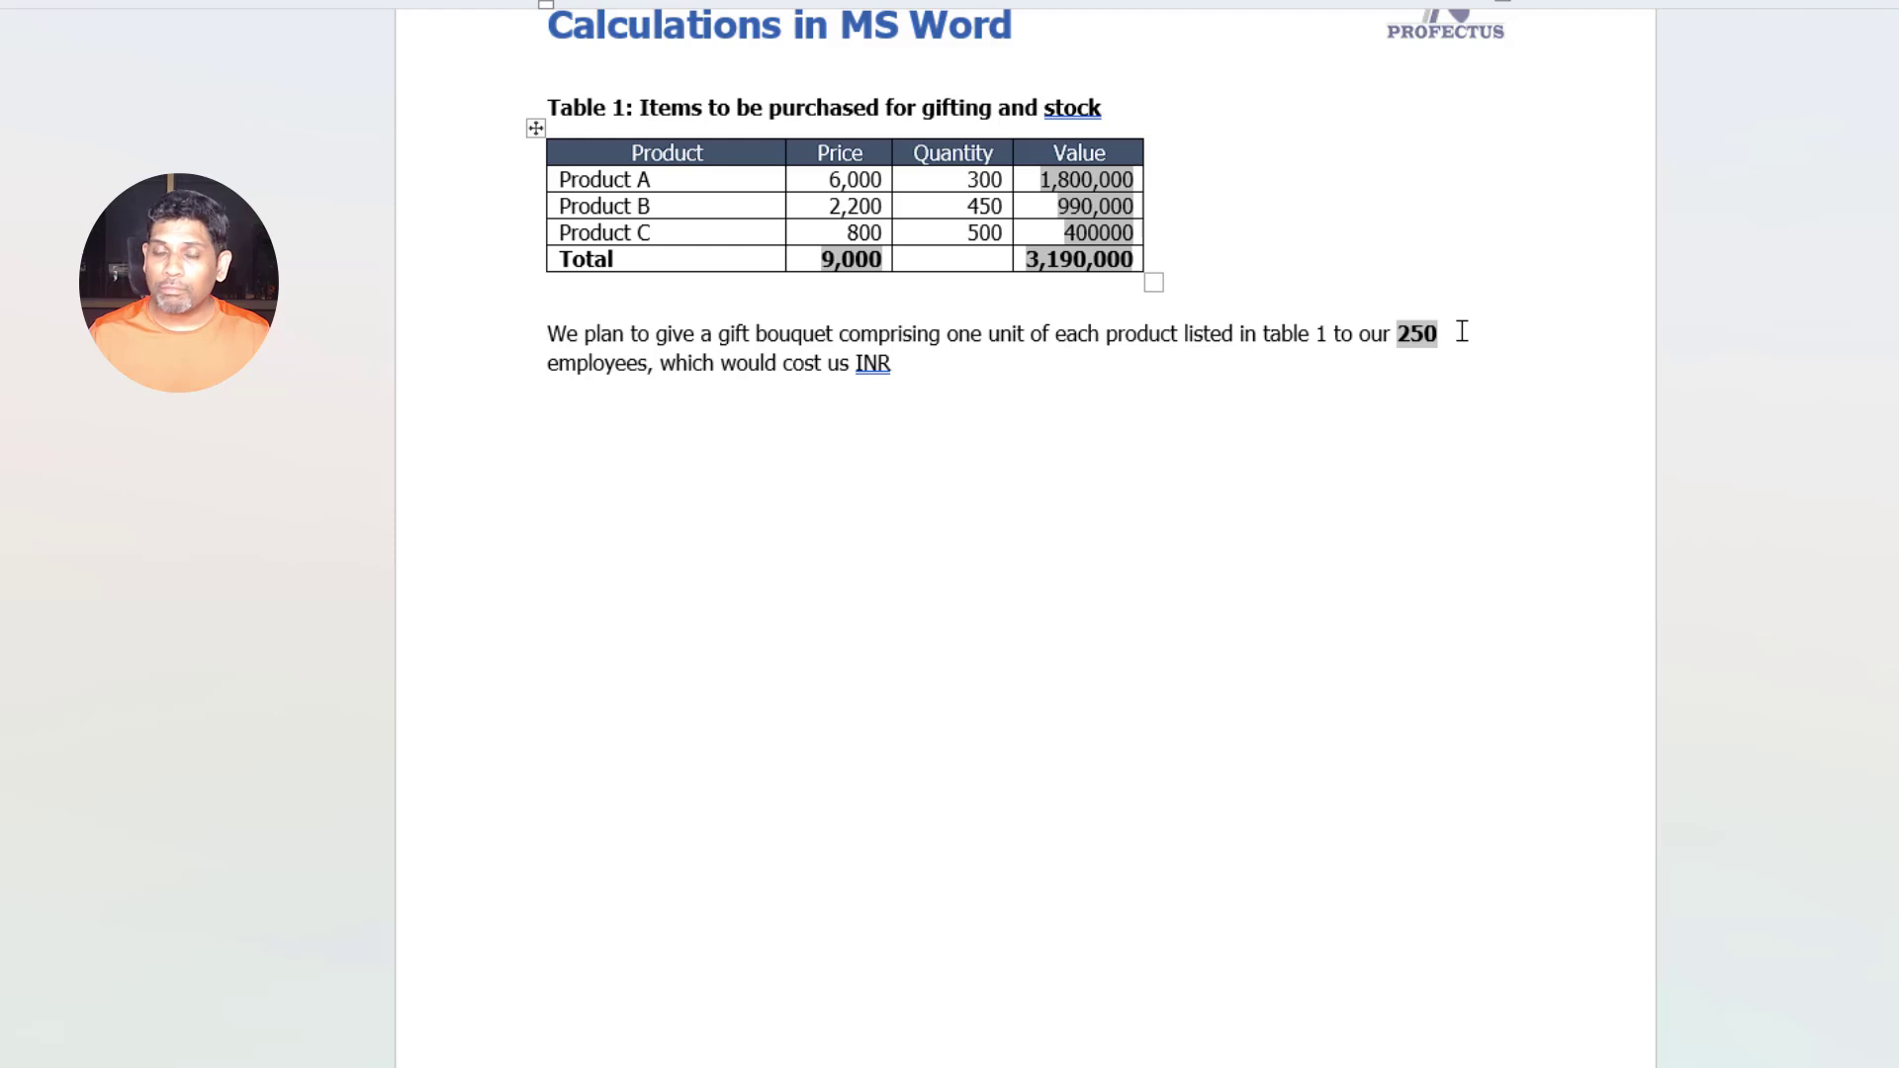
Insert a formula field with = Cost * NEmp after INR in the sentence below the table.
click(1447, 332)
mouse_move(1436, 324)
mouse_down()
mouse_move(1419, 297)
mouse_move(1412, 327)
mouse_up()
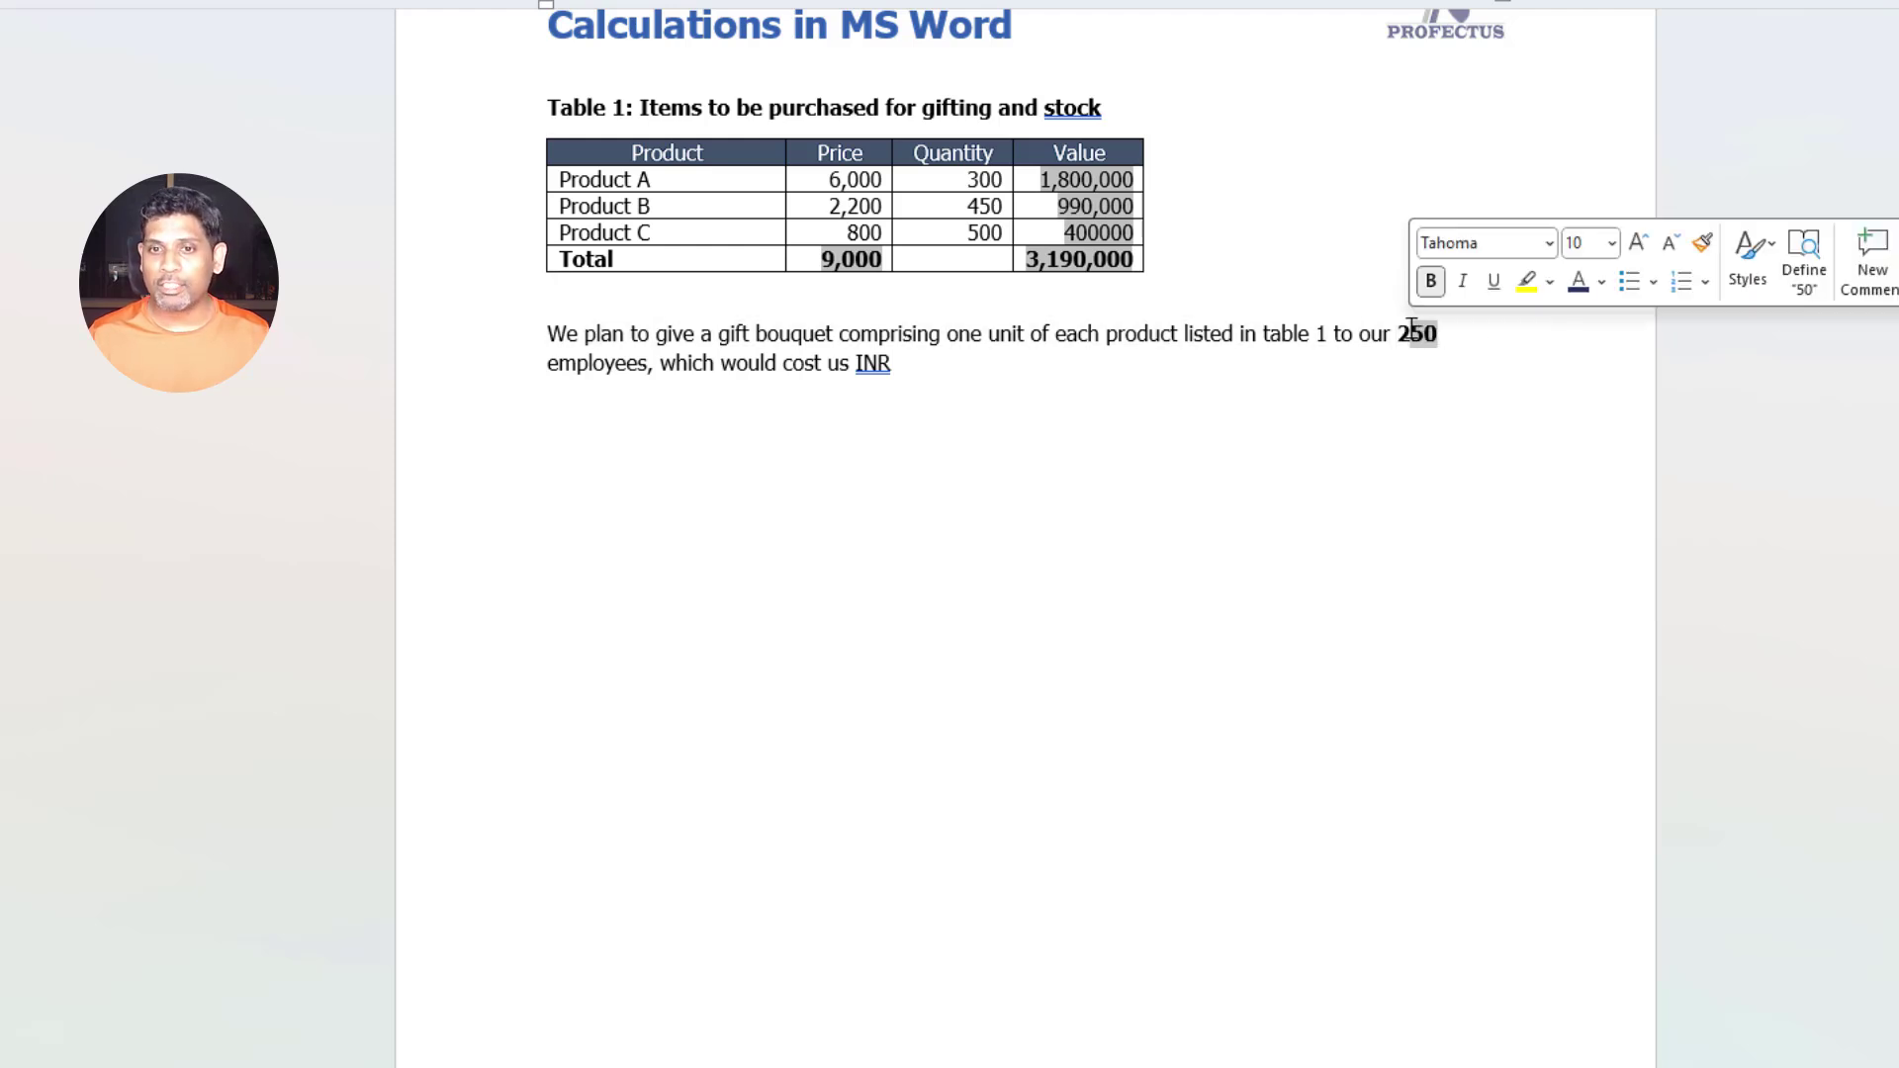
click(826, 247)
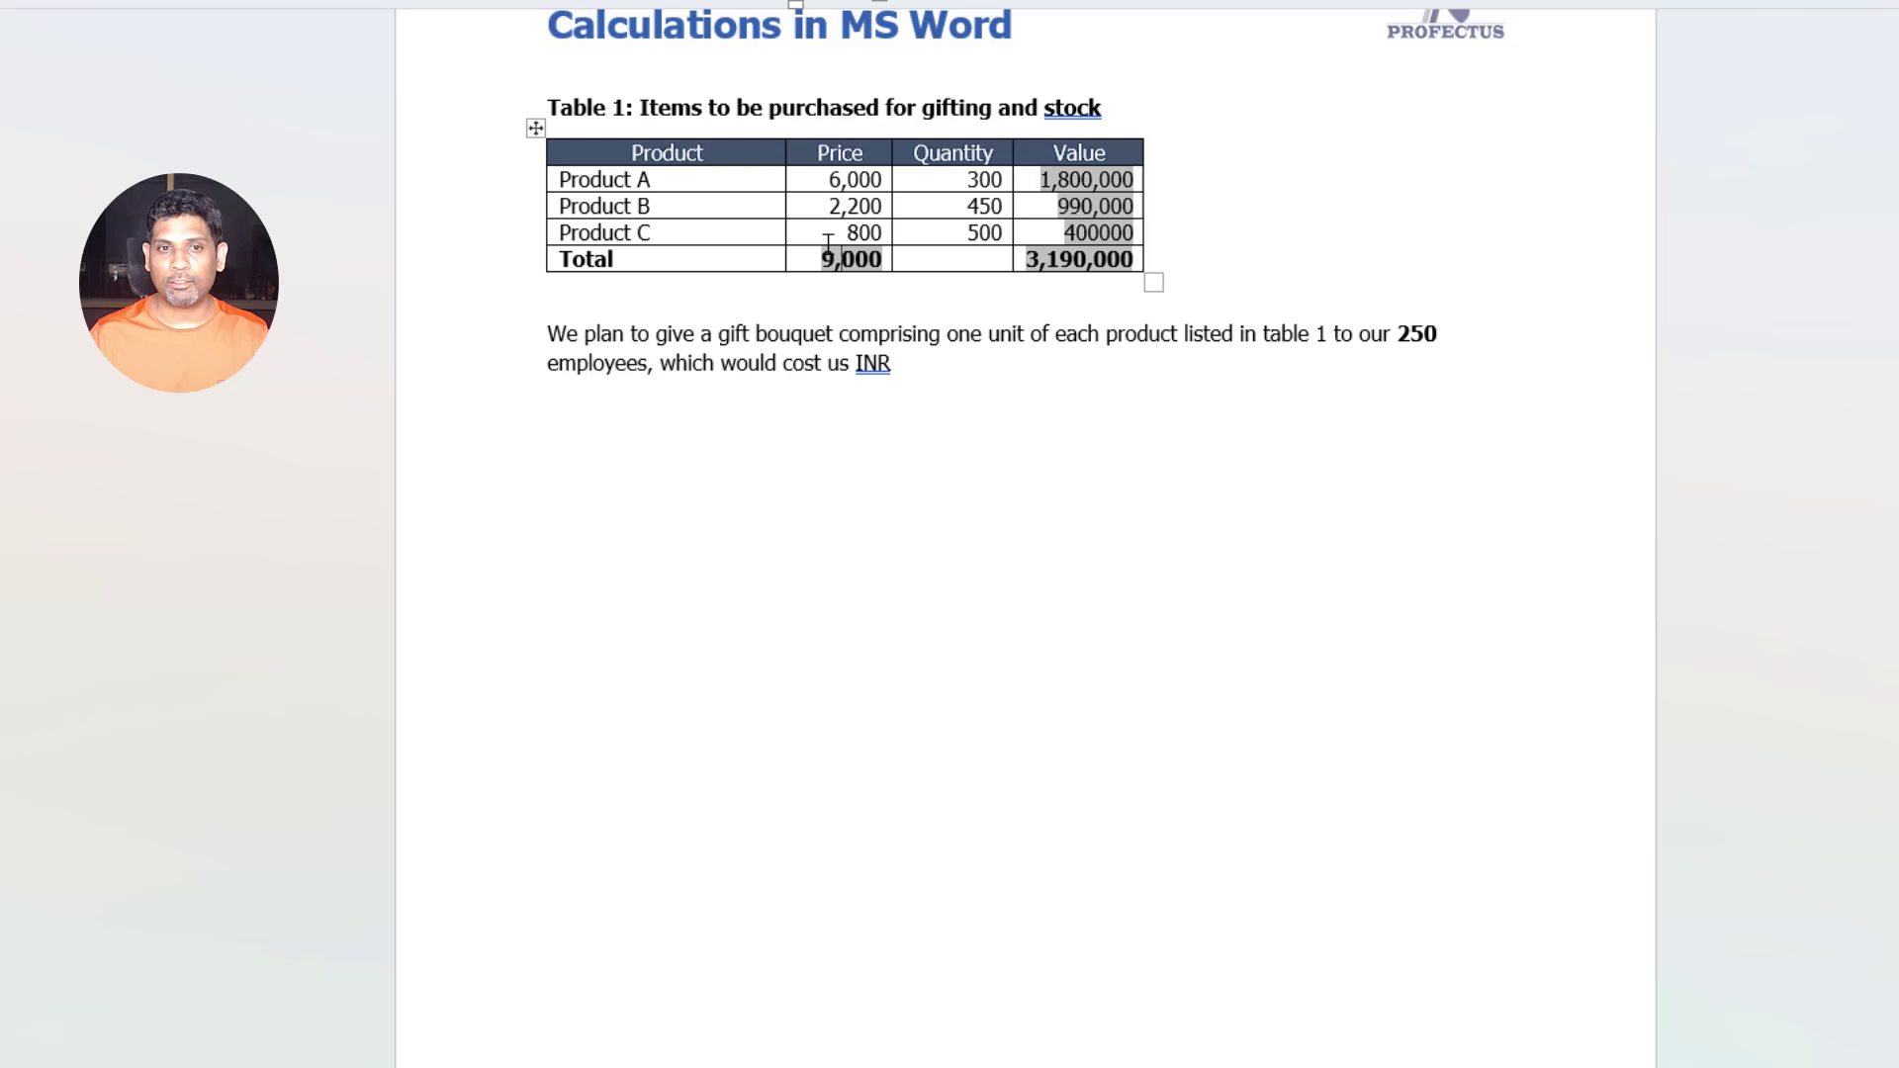
click(911, 364)
click(117, 14)
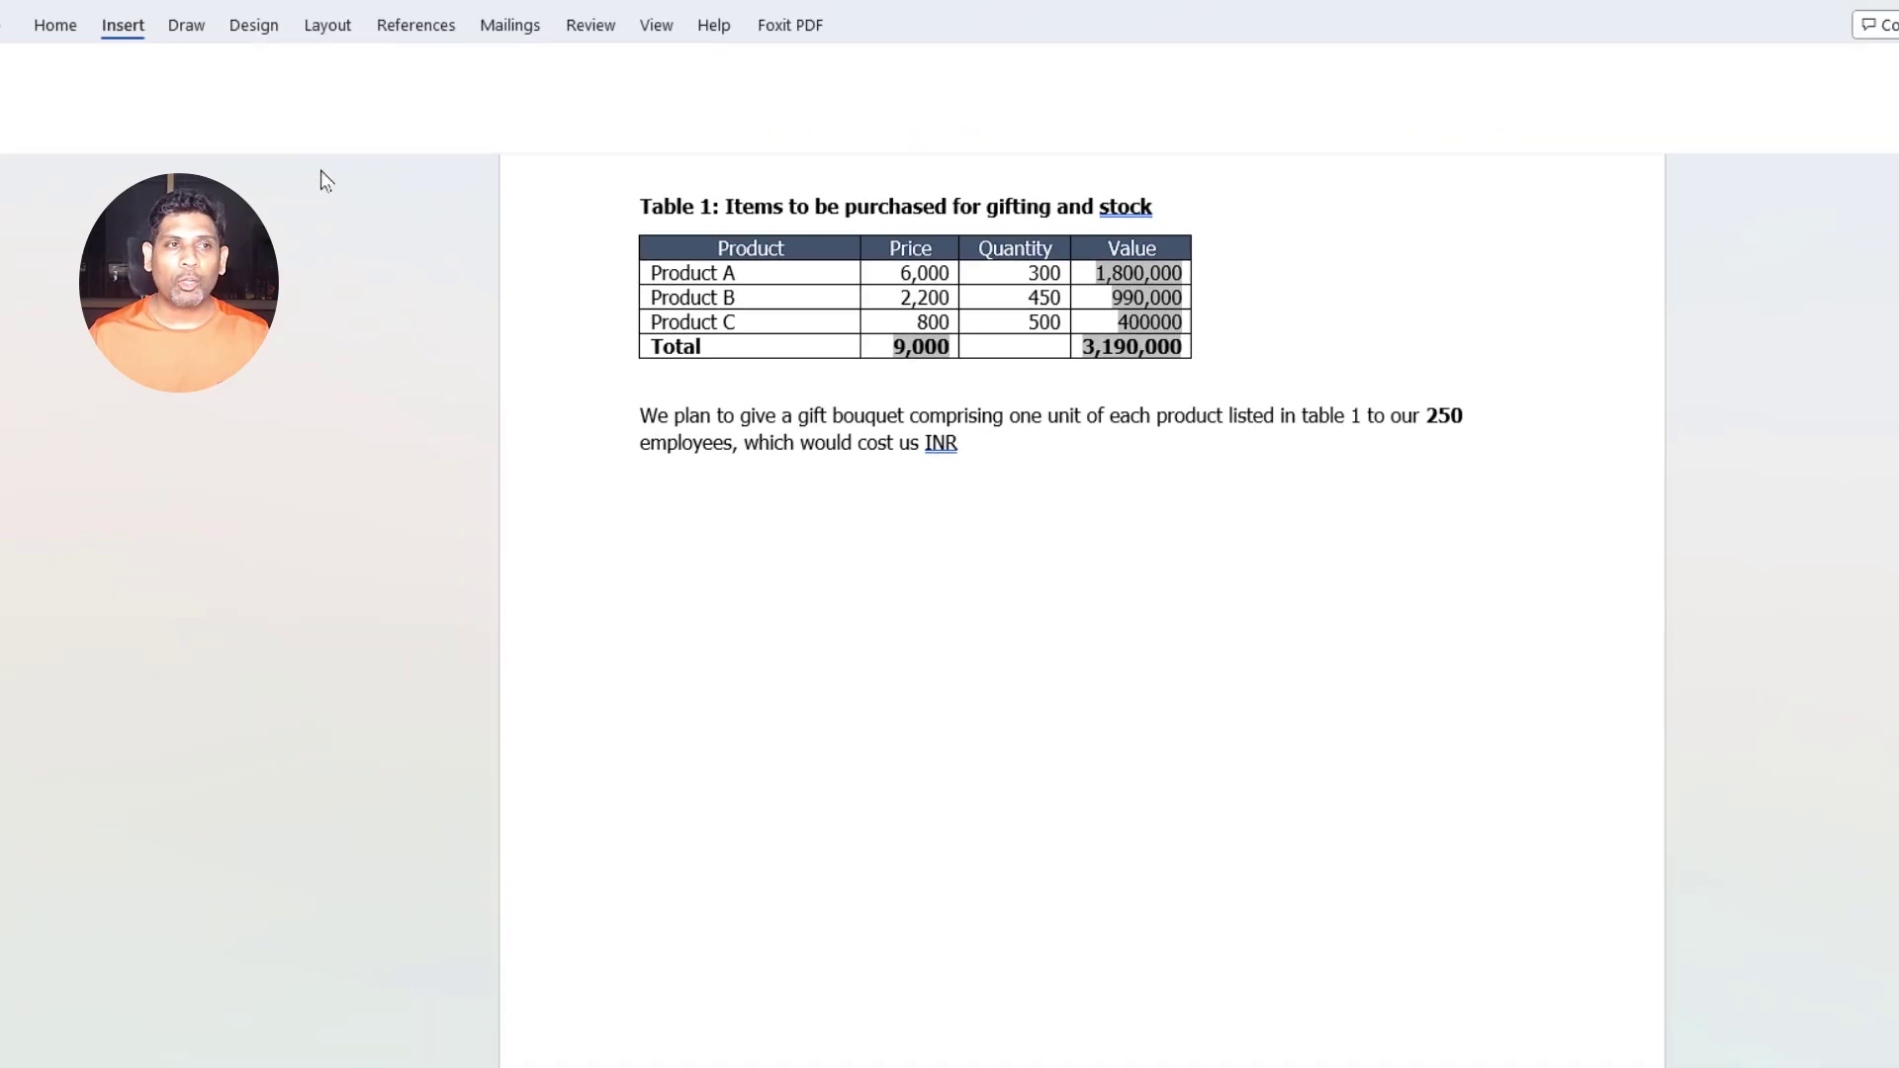
click(1421, 106)
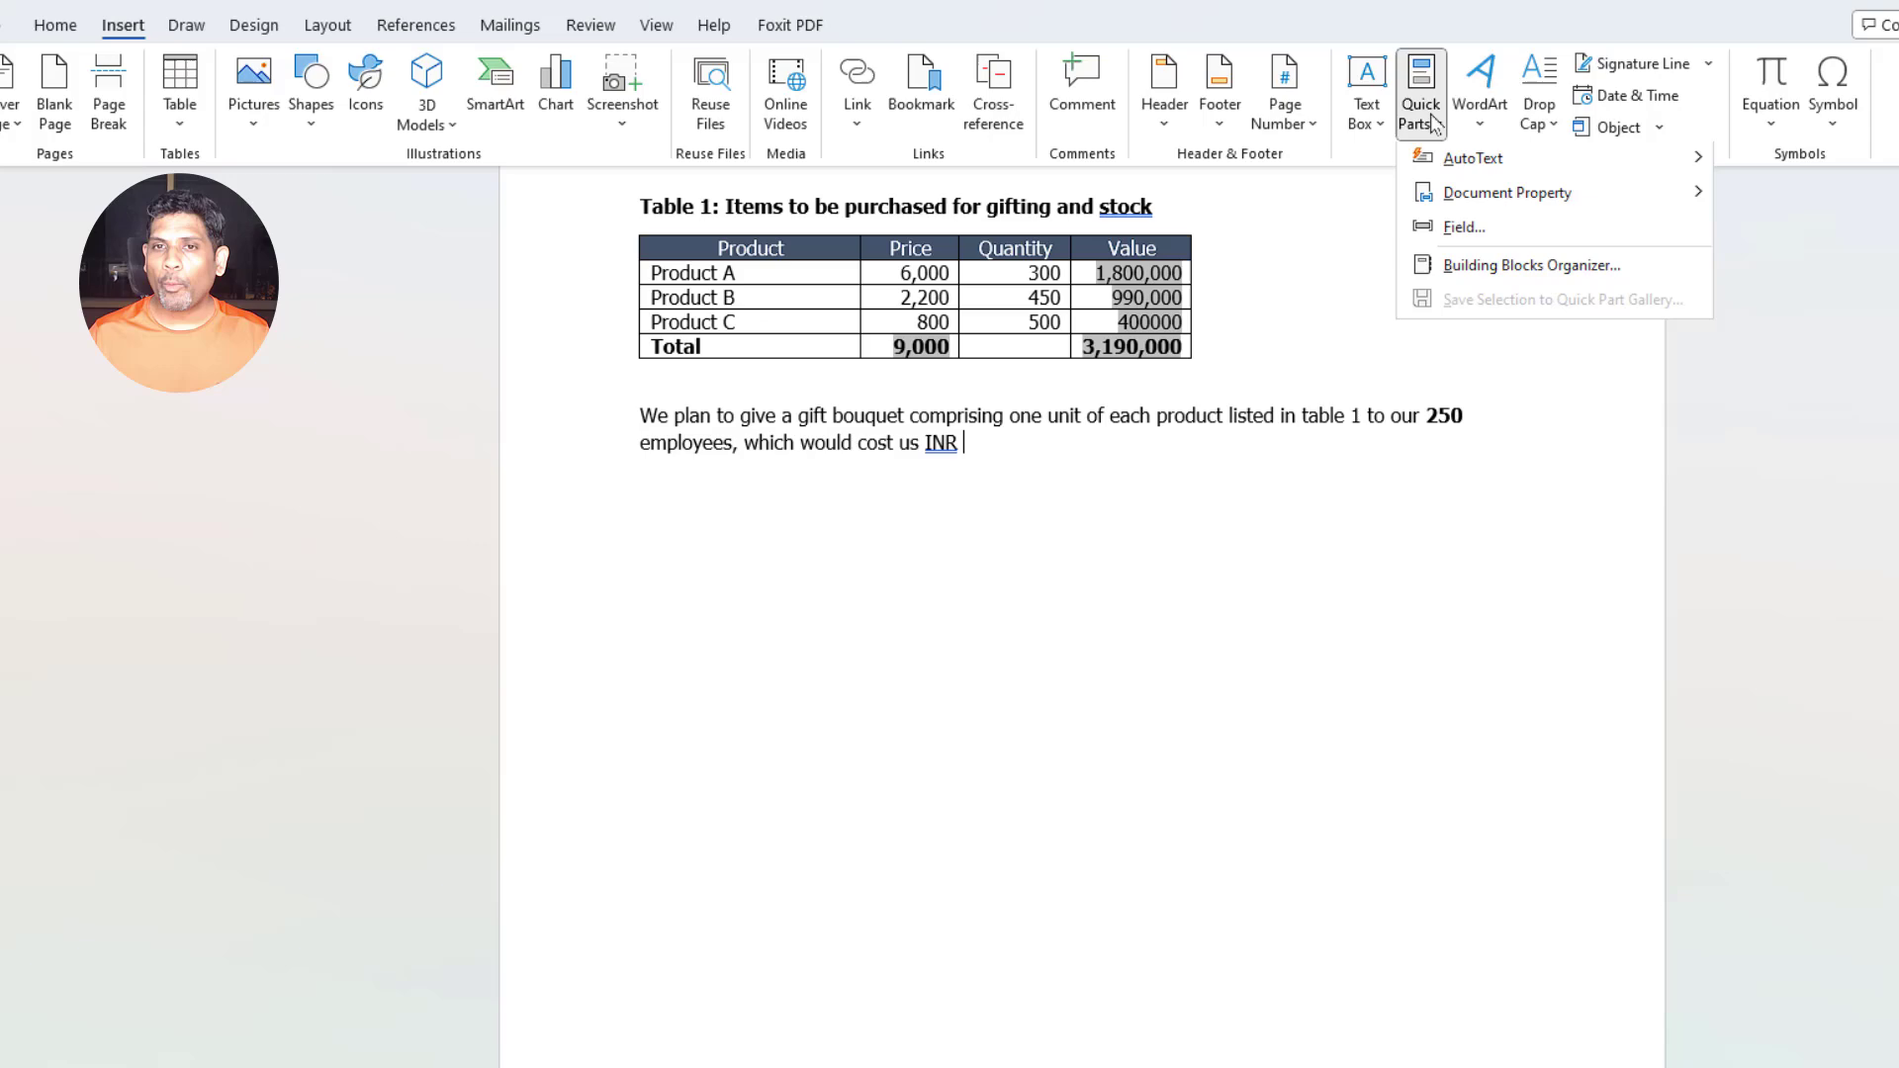
click(1447, 229)
click(1003, 418)
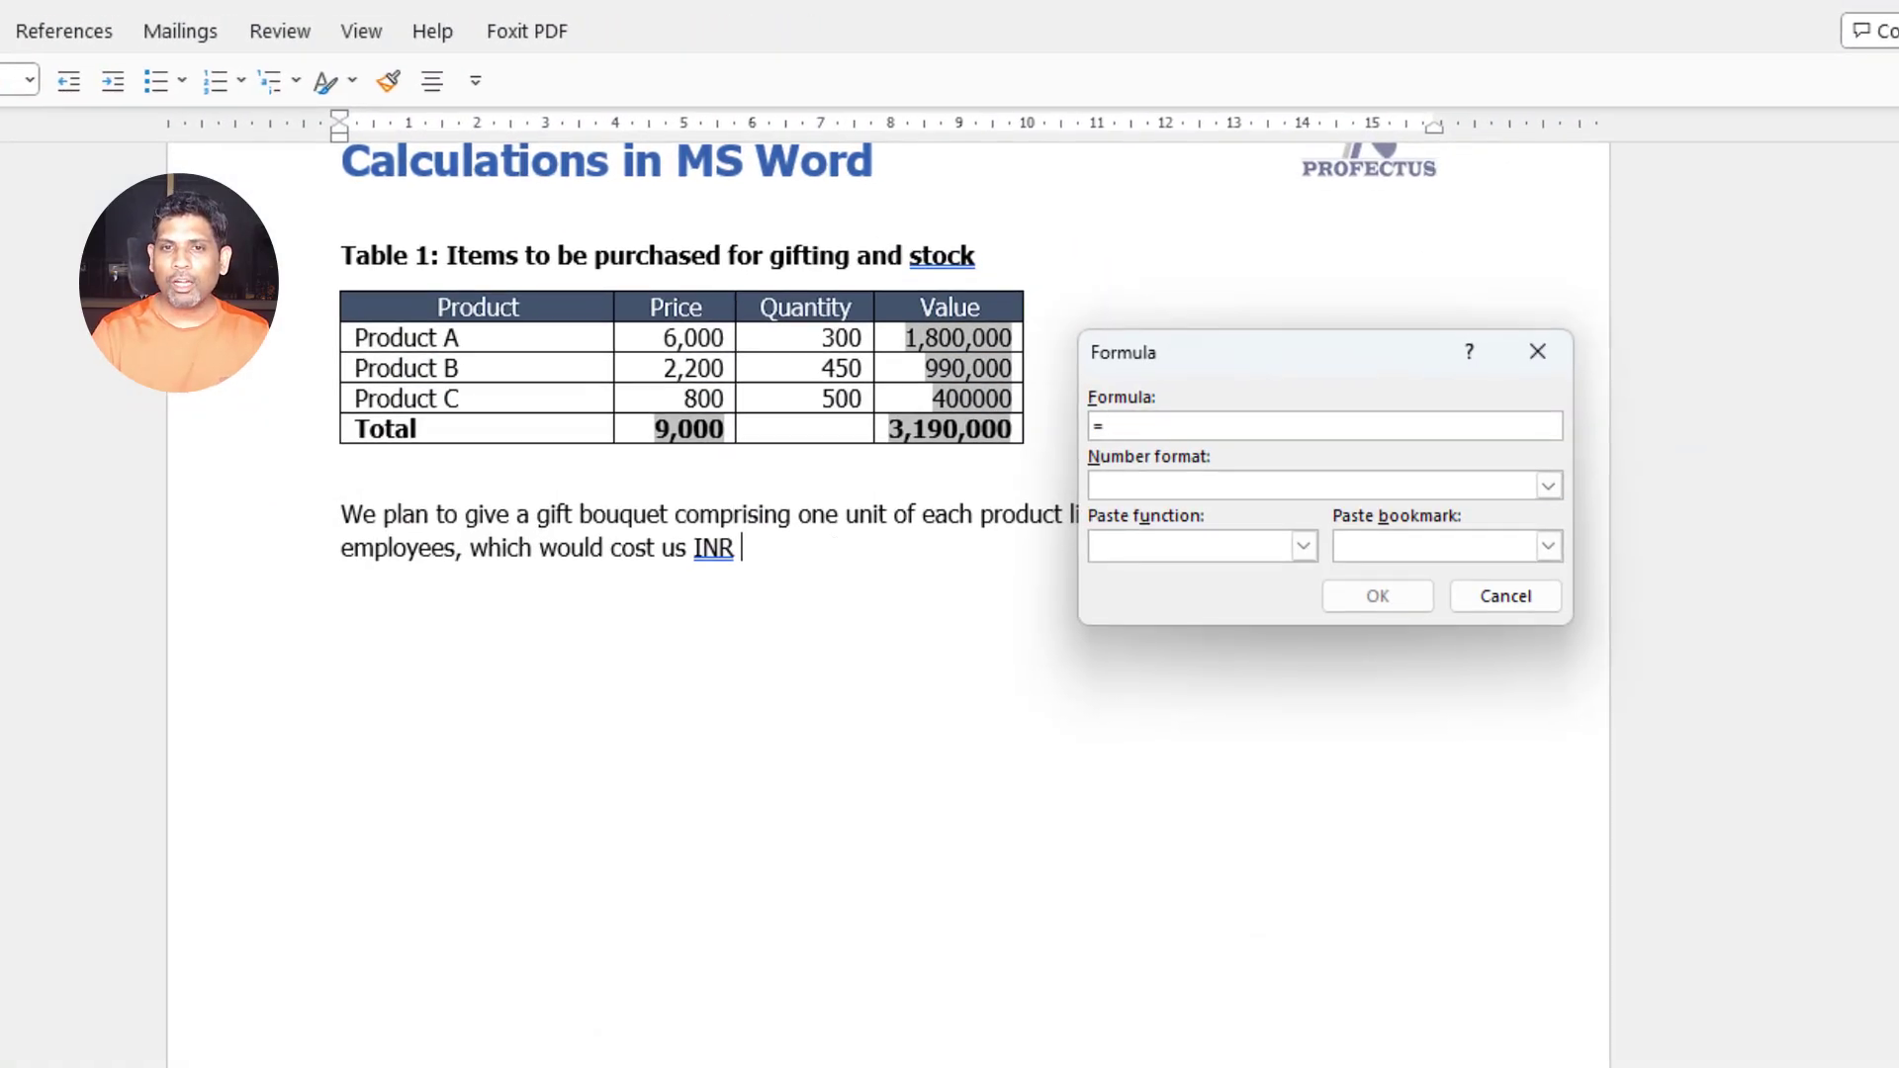
text(Cost * NEmp)
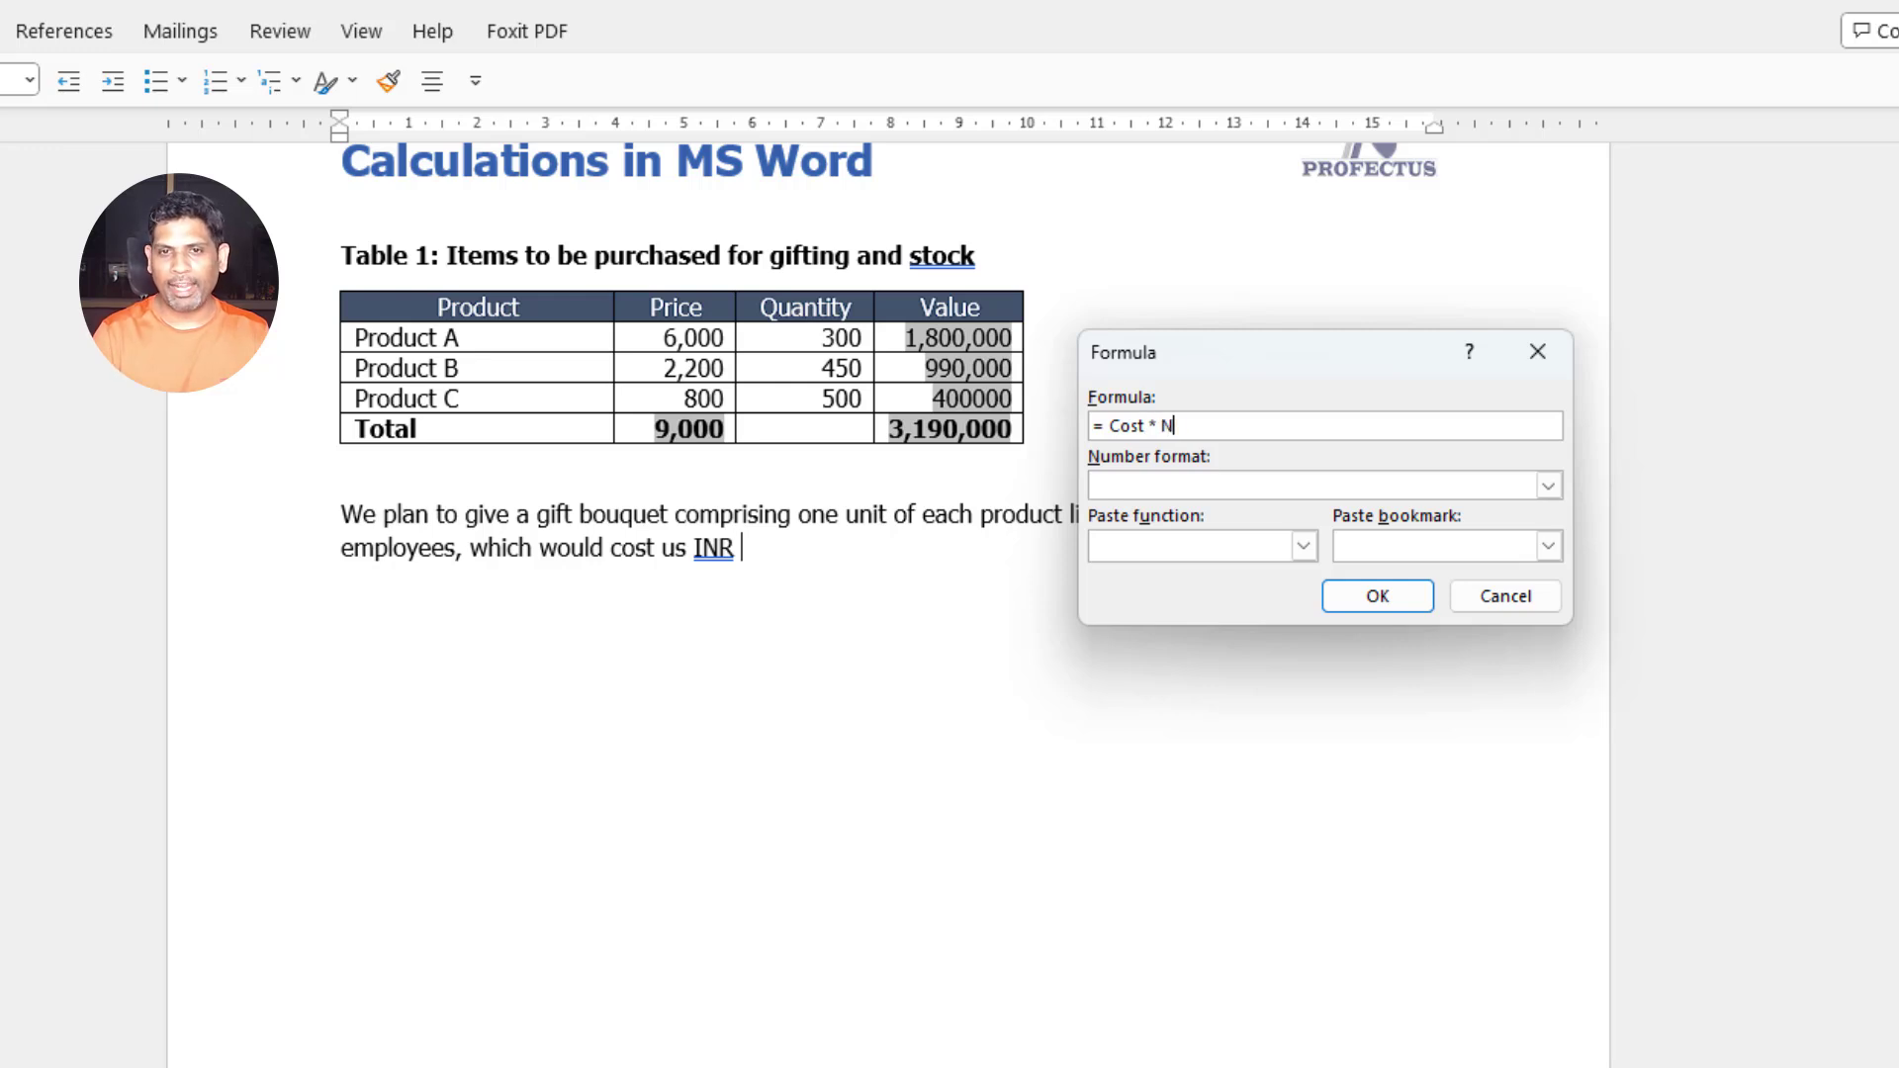
click(1390, 601)
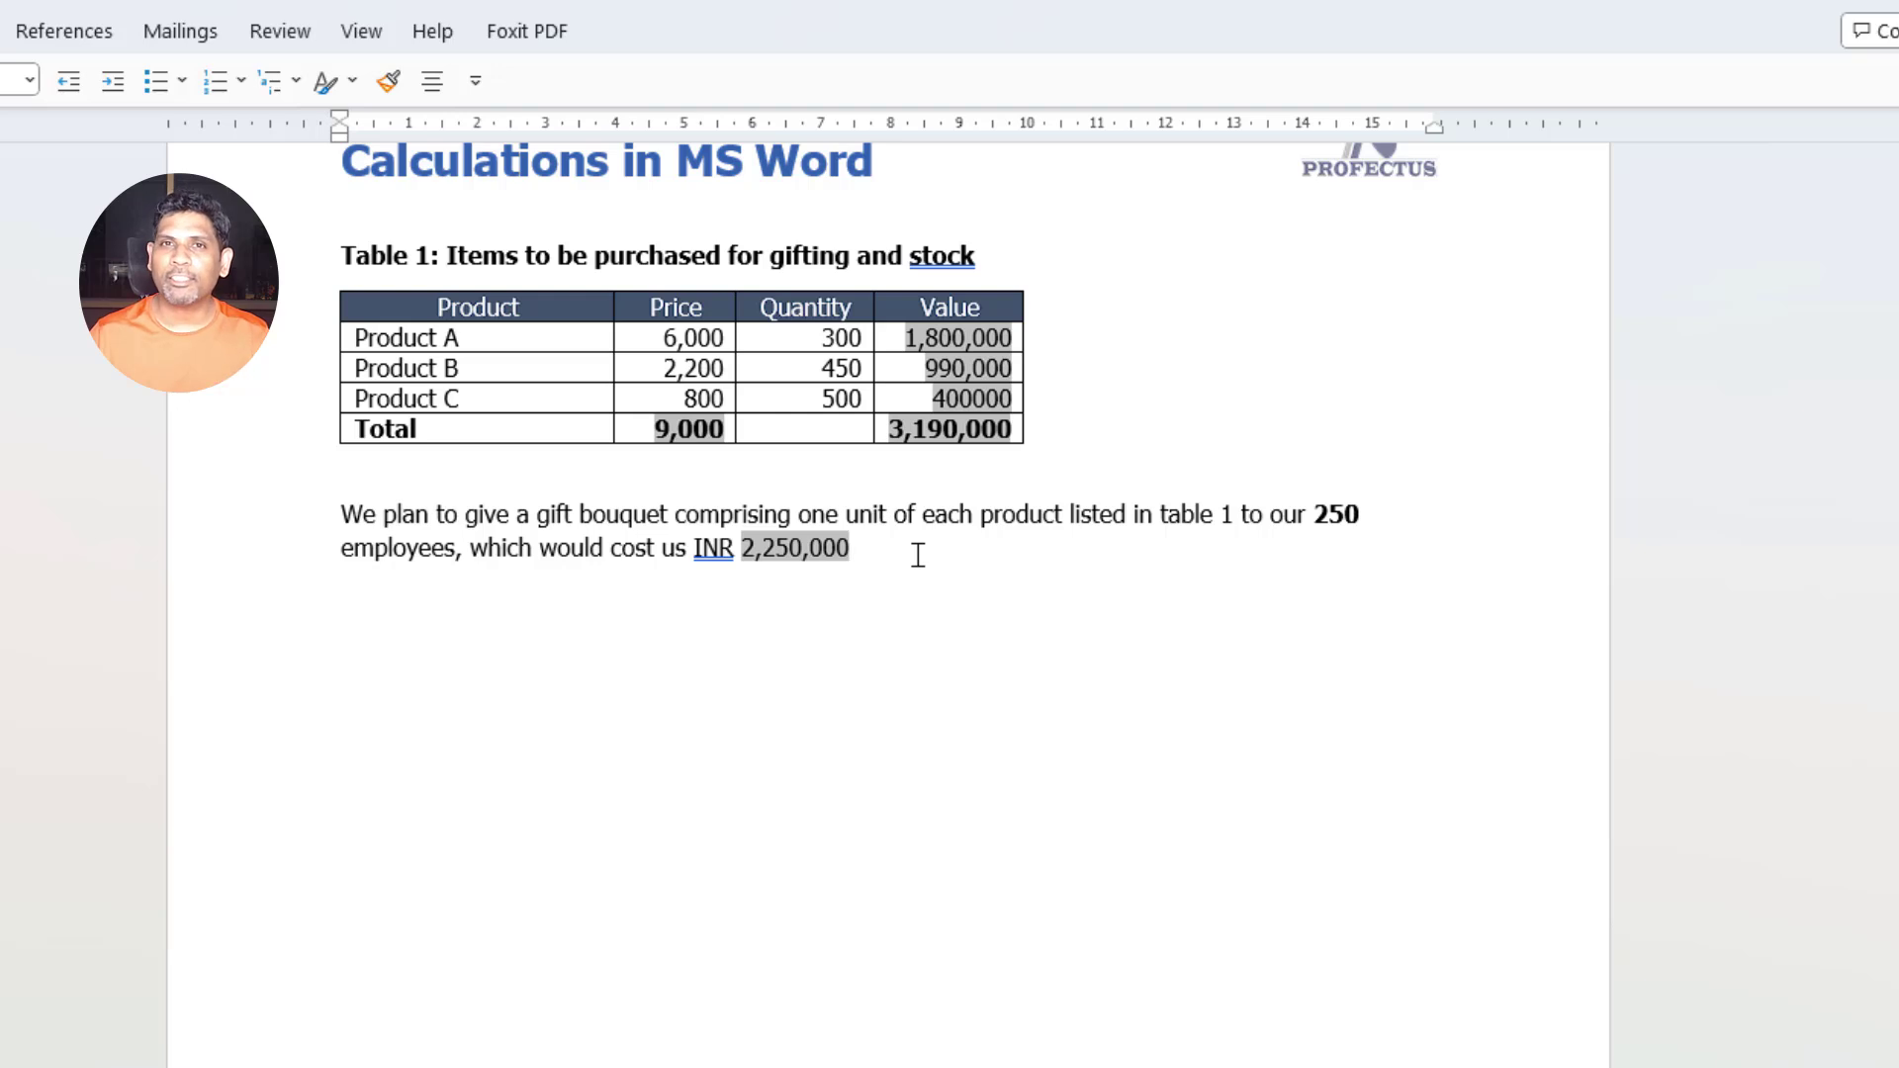
Change the number of employees in the sentence to 200 and update the cost field after INR.
drag(850, 550, 742, 550)
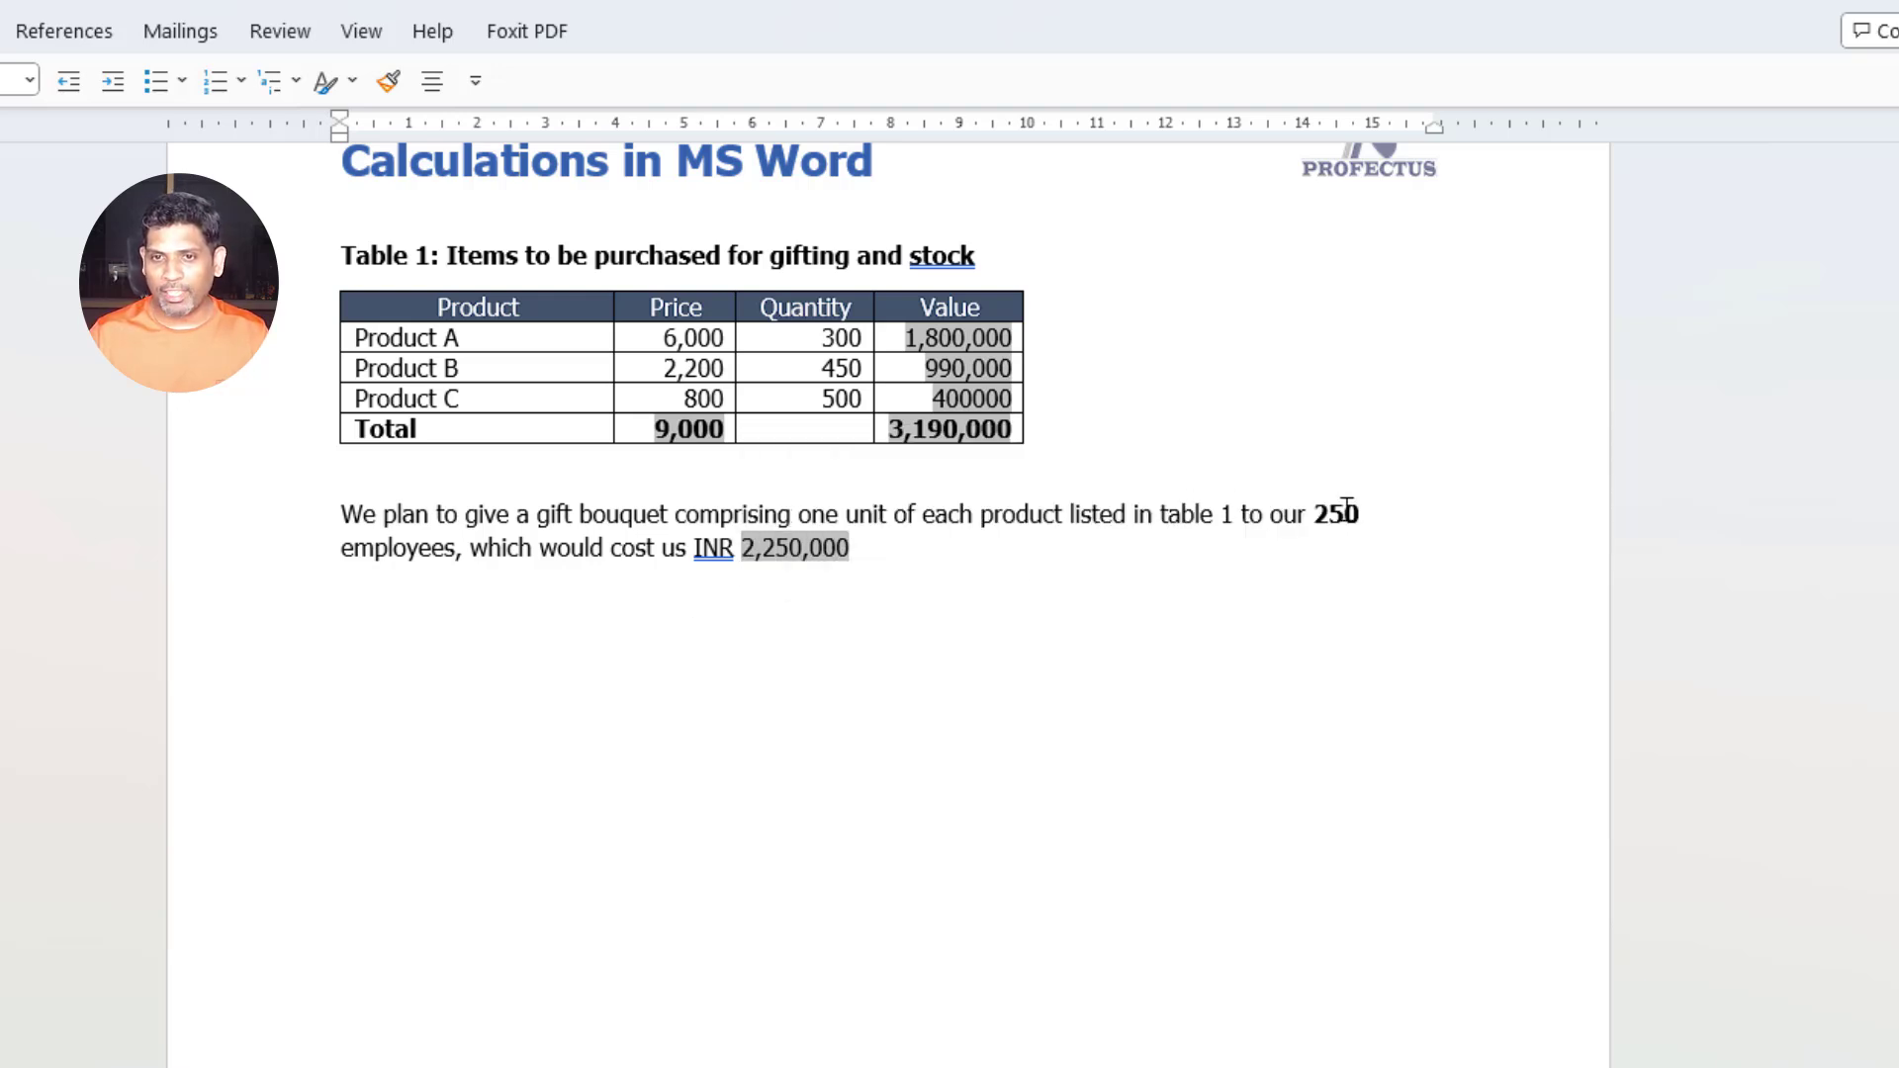
key(BackSpace)
text(0)
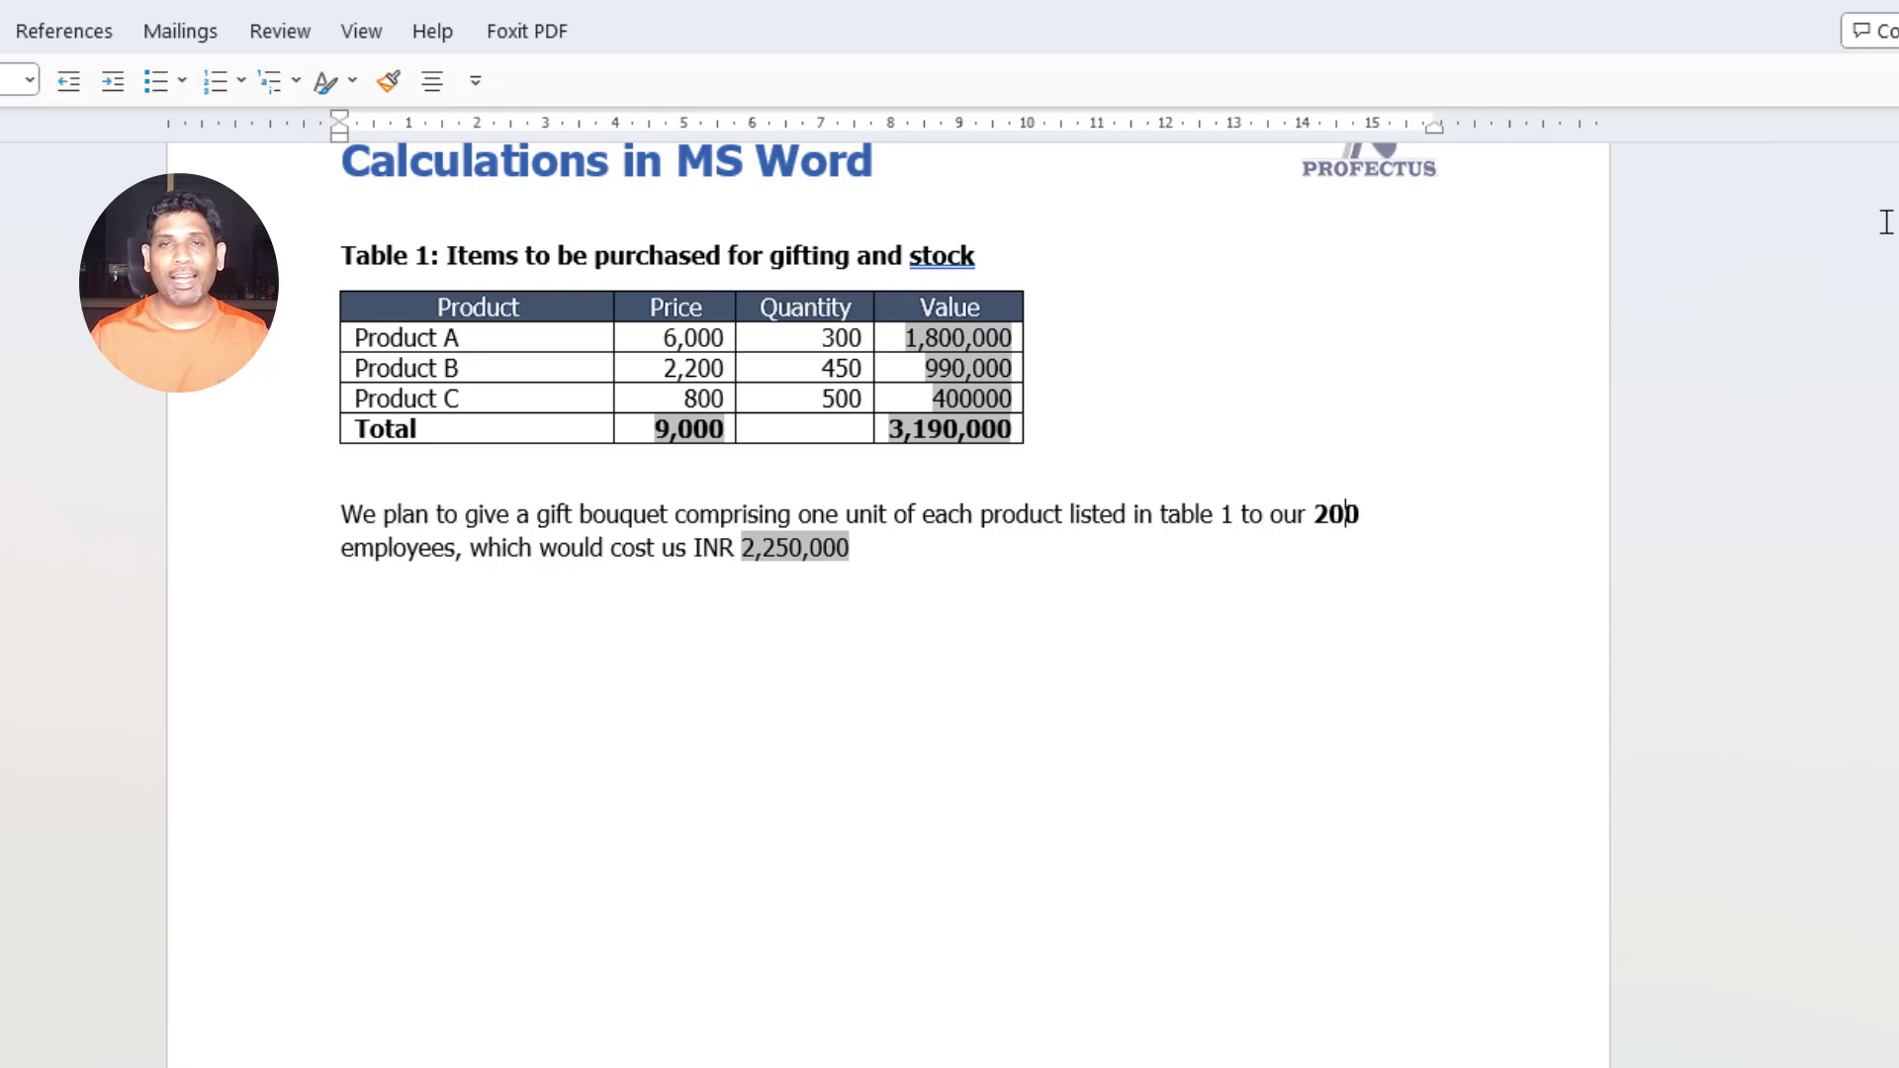
right_click(816, 542)
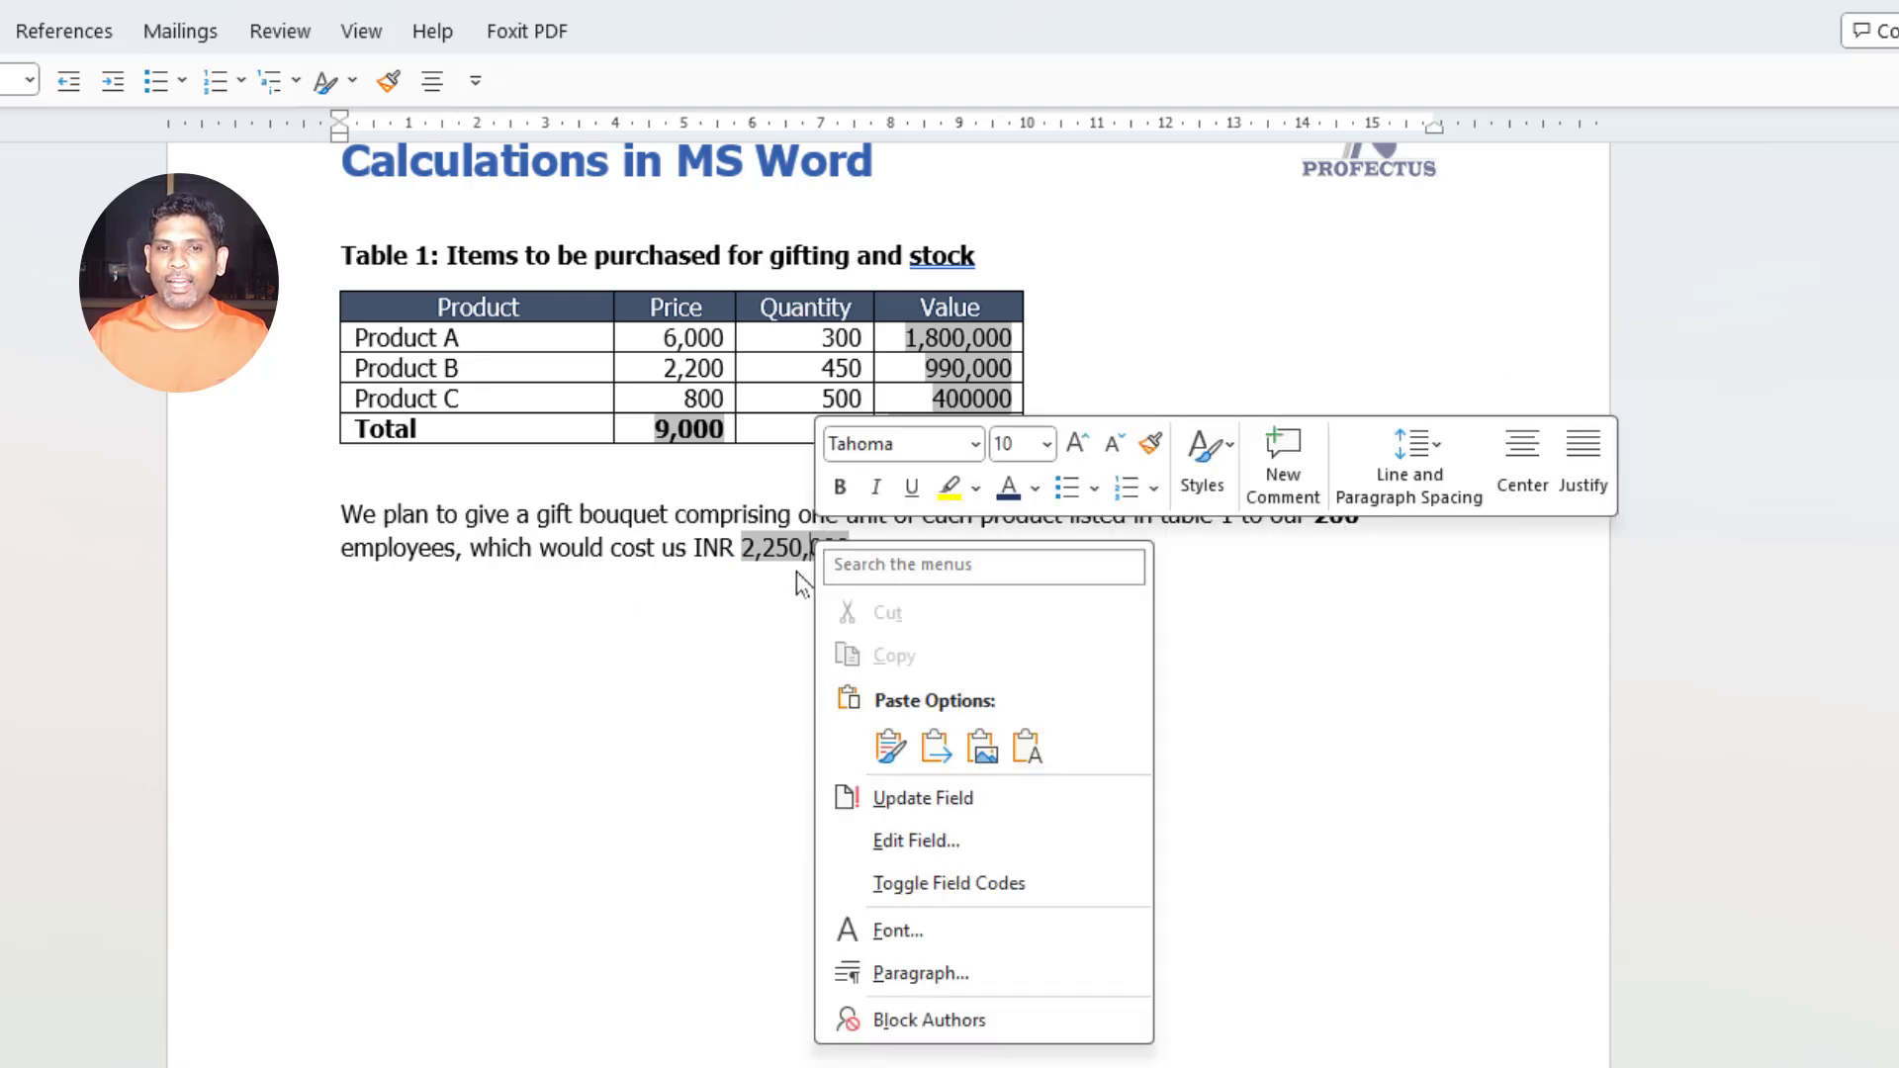
click(930, 799)
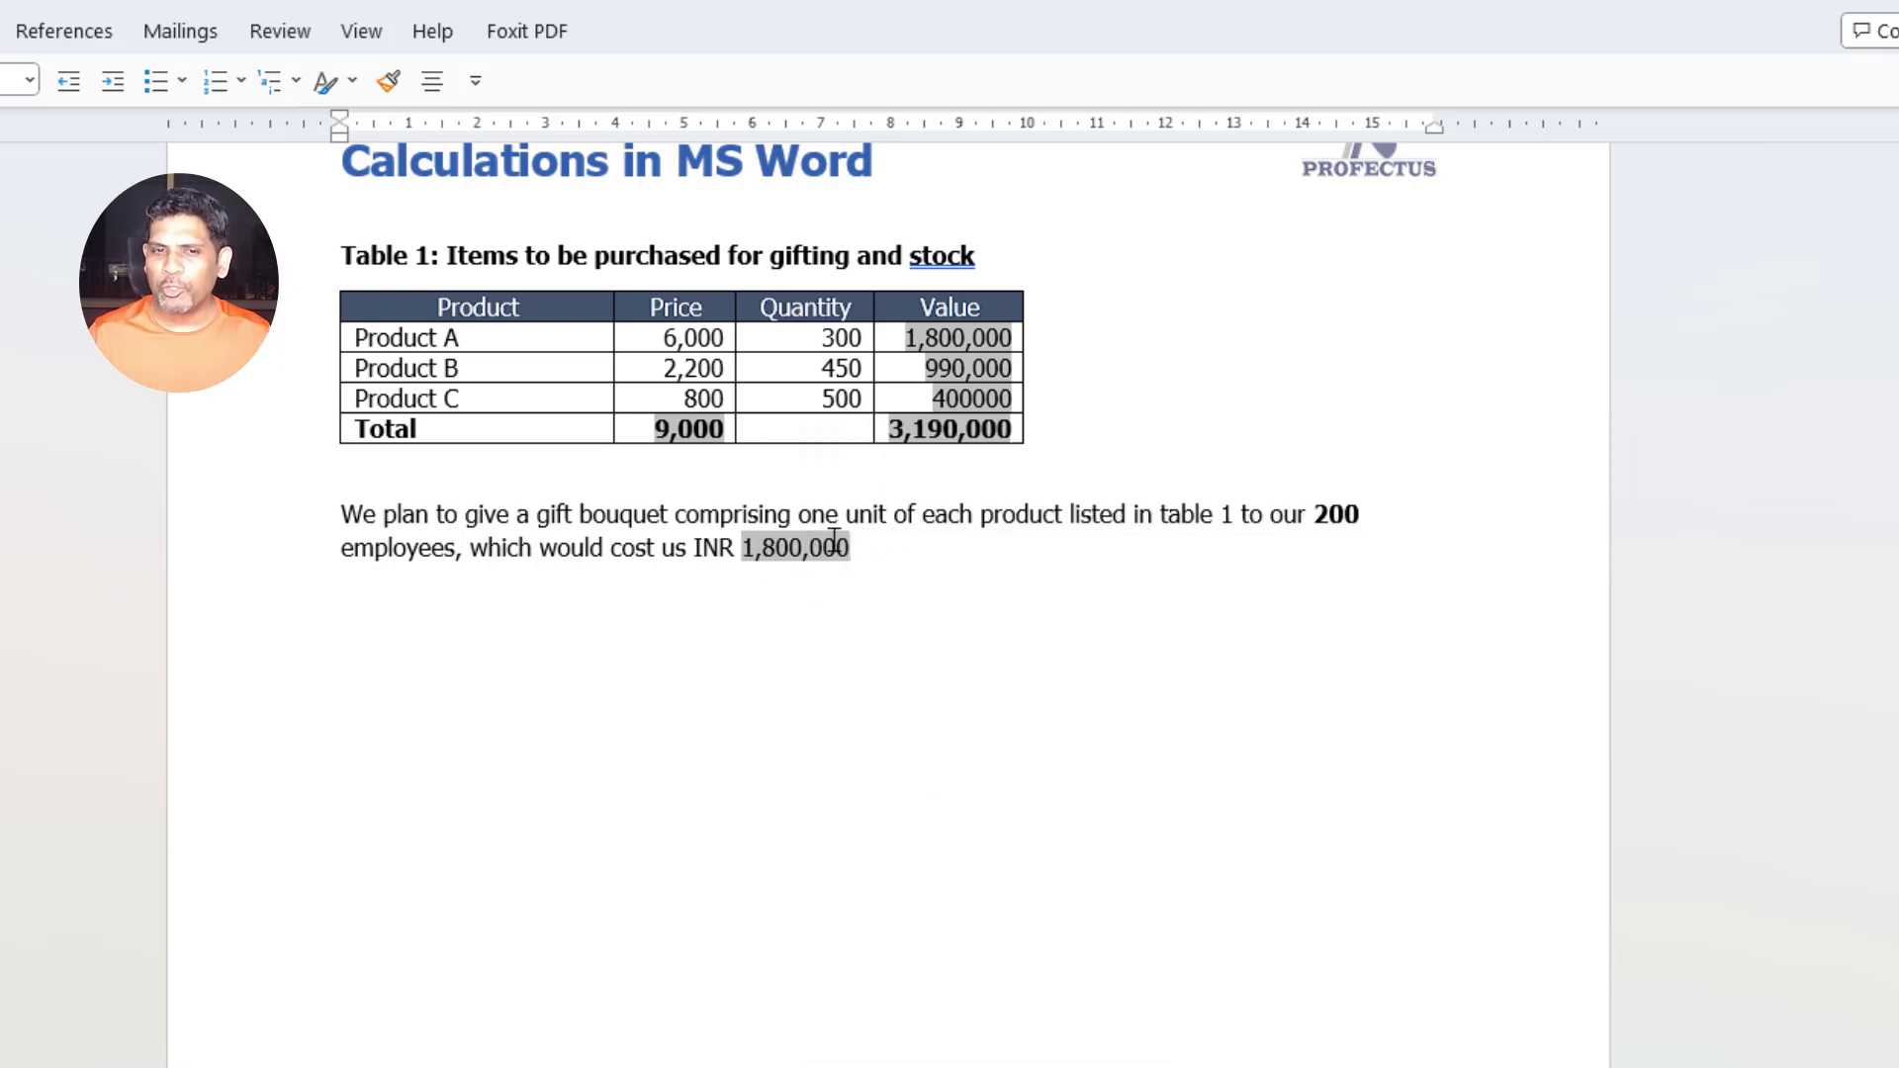
Make the calculated cost amount after INR bold.
drag(853, 544, 744, 546)
key(ctrl+b)
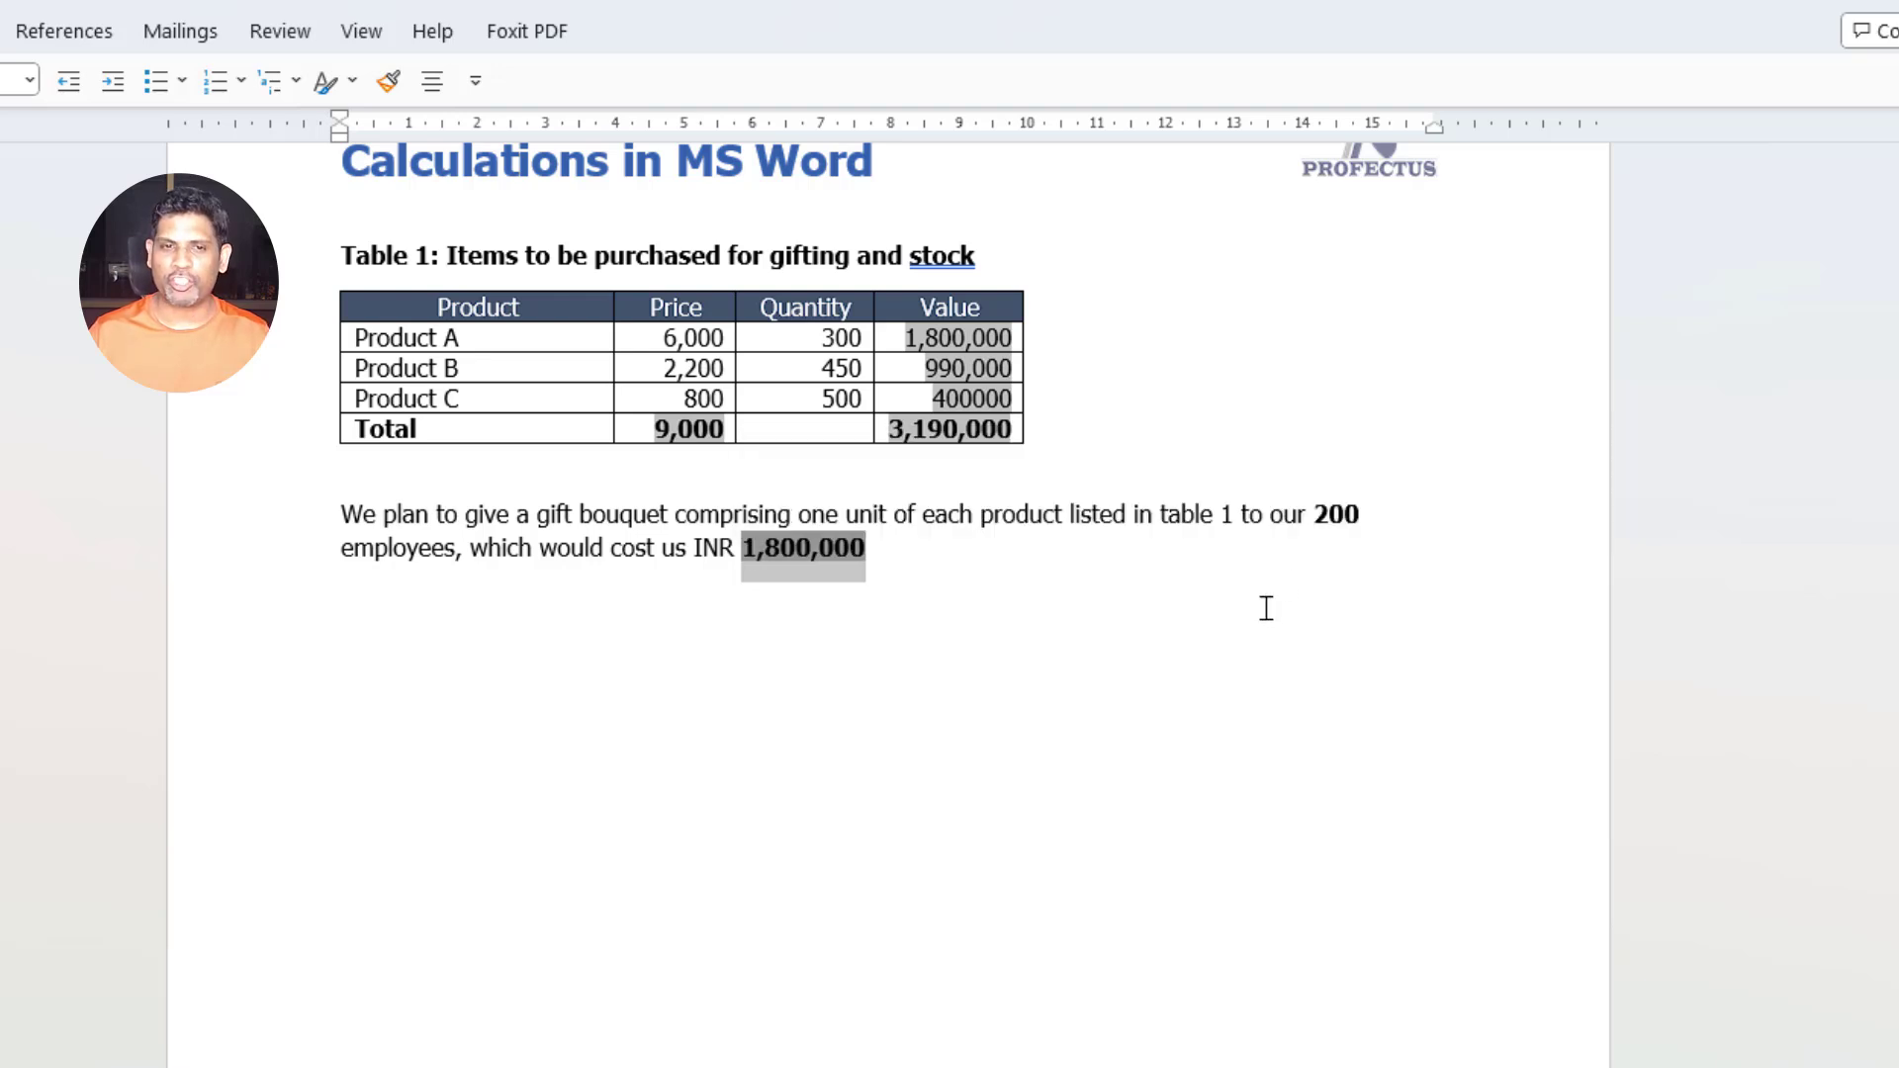
click(692, 599)
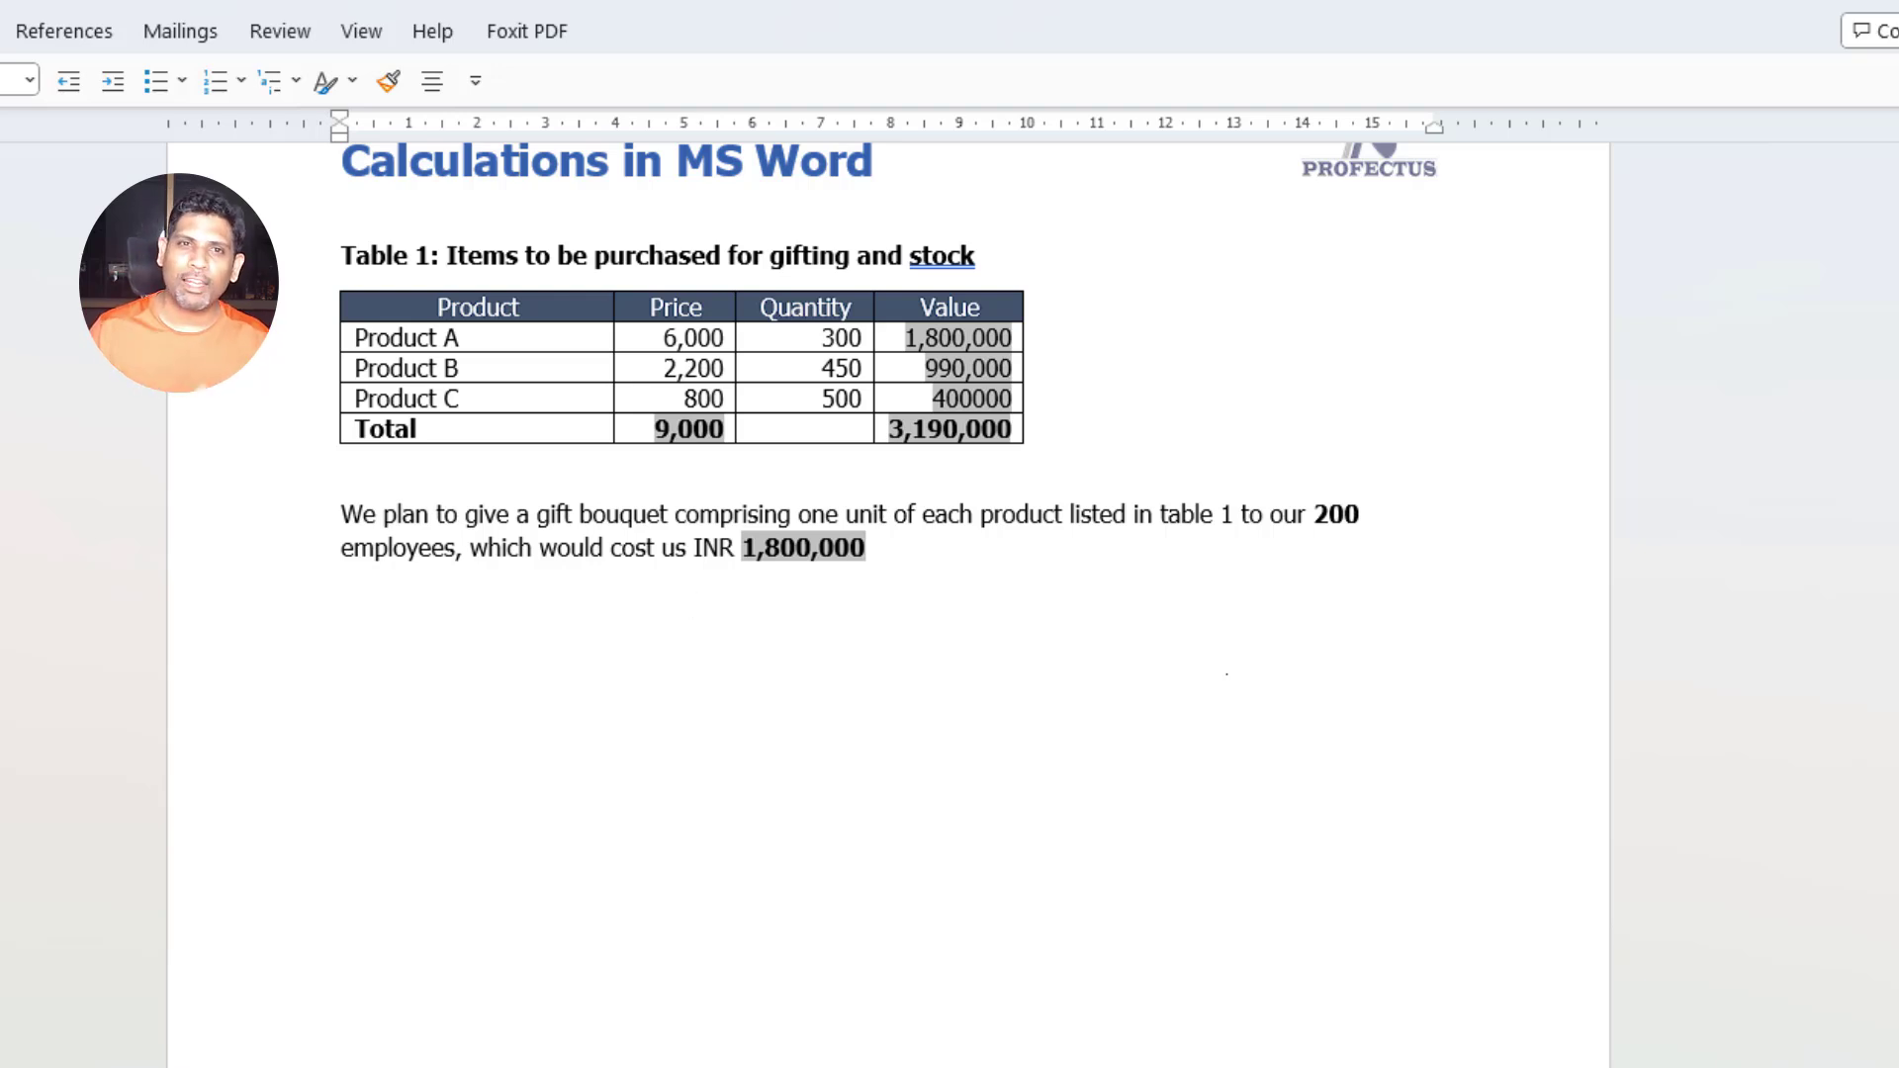
scroll(691, 598, up, 2)
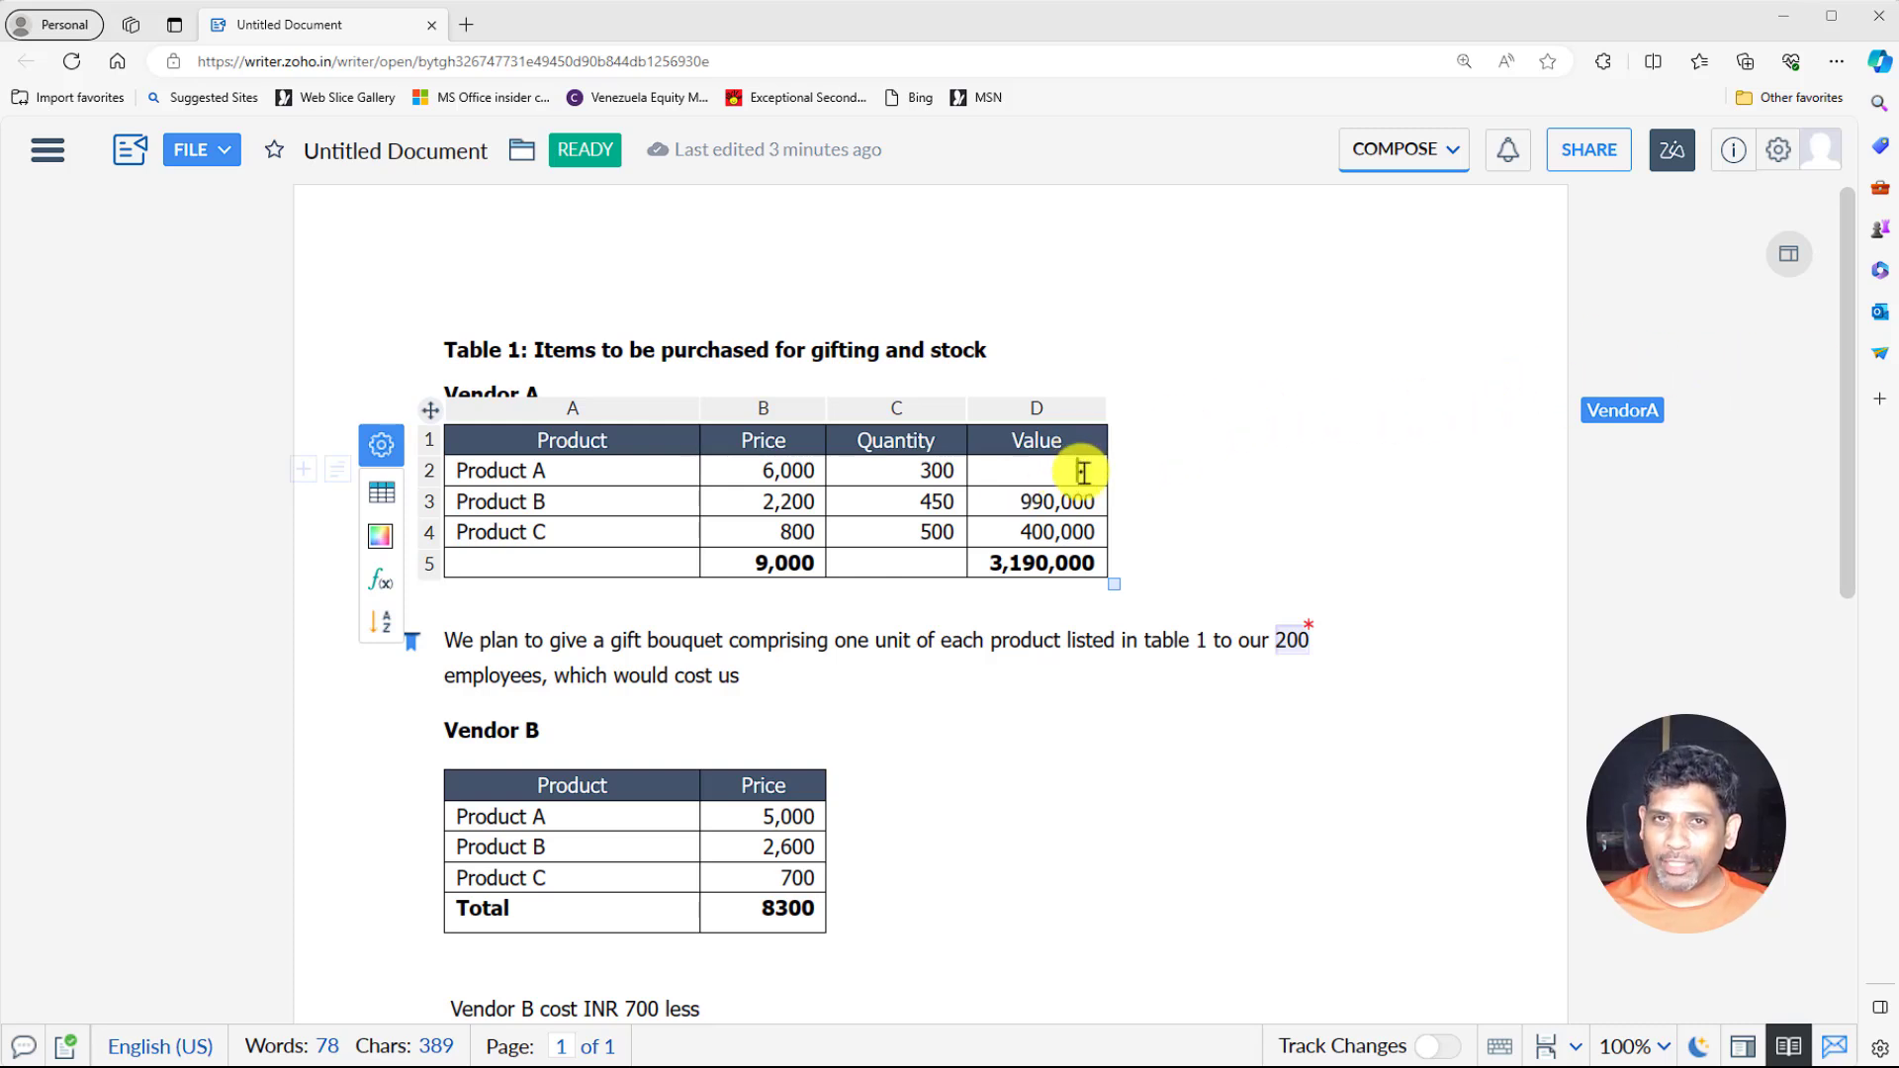
In the Zoho Writer document, insert a formula field with =PRODUCT(LEFT) in Product A's Value cell of the Vendor A table.
click(48, 150)
click(45, 405)
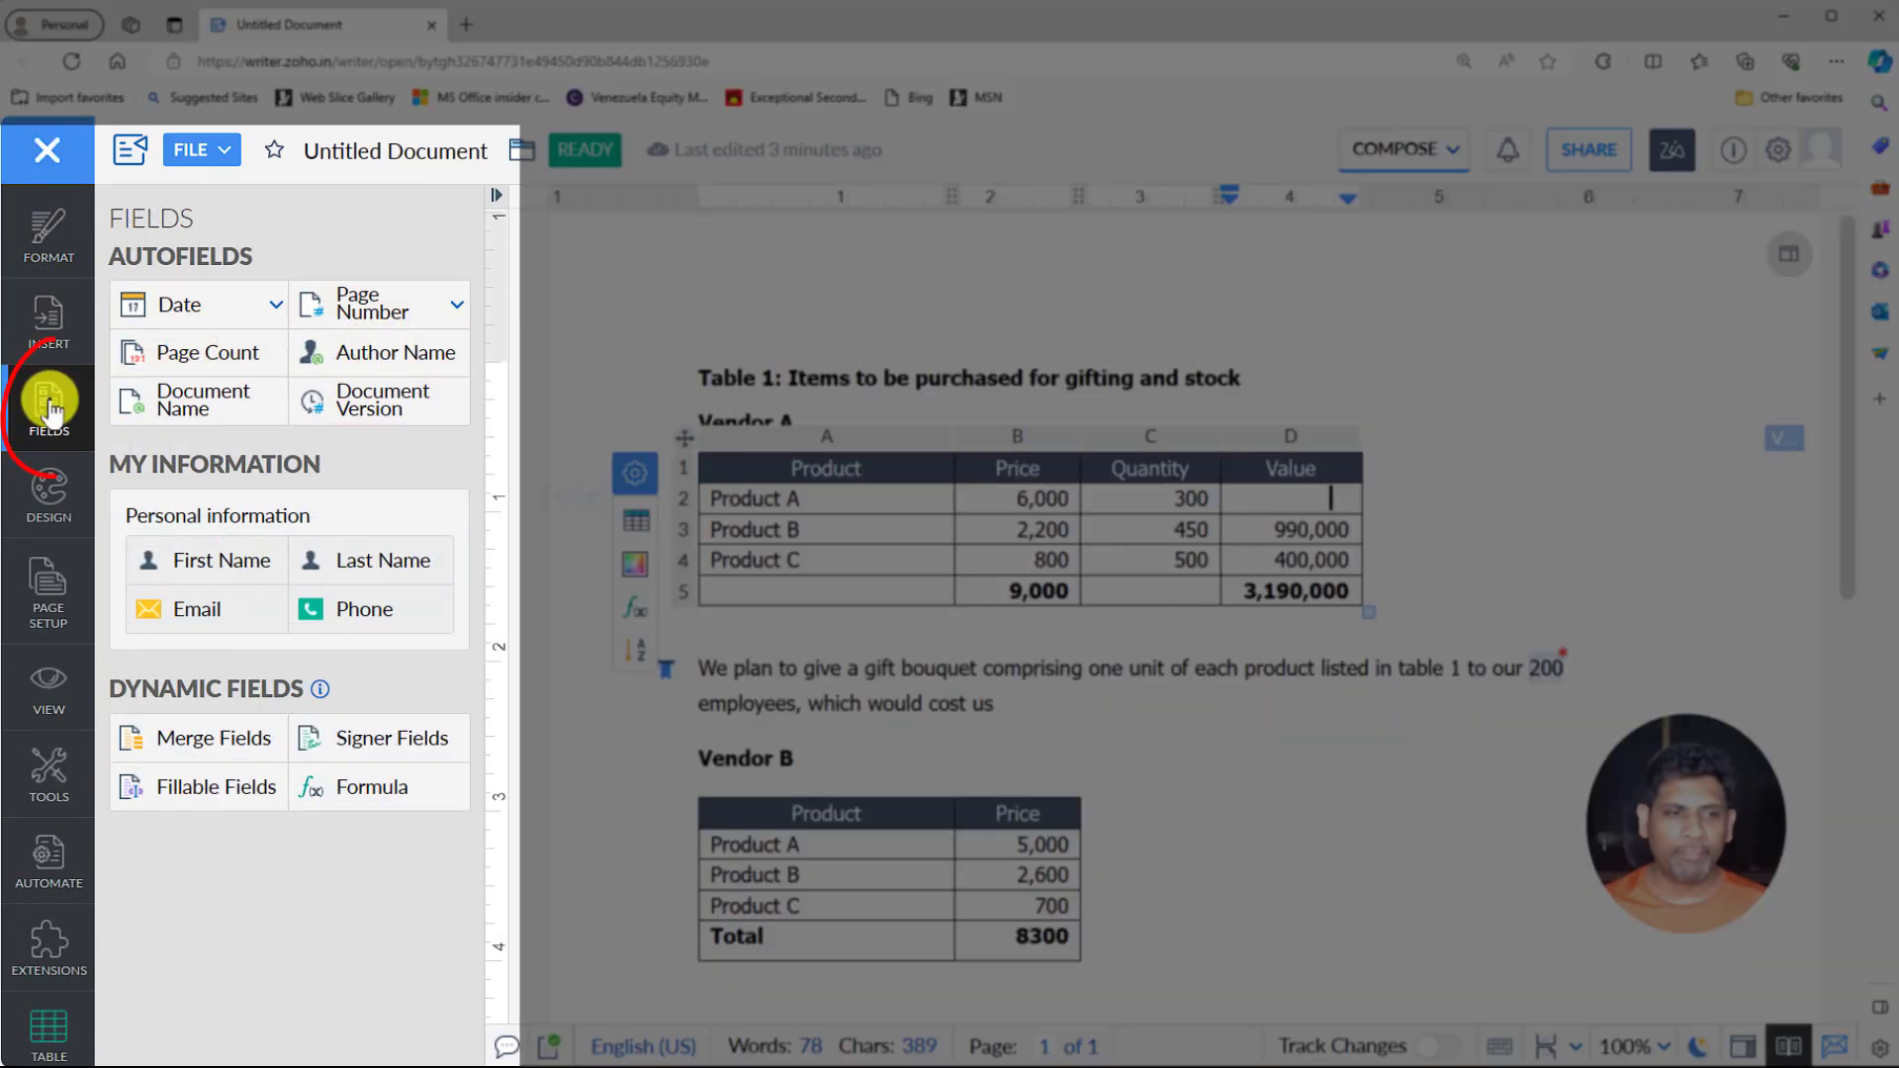
click(379, 799)
drag(784, 471, 513, 466)
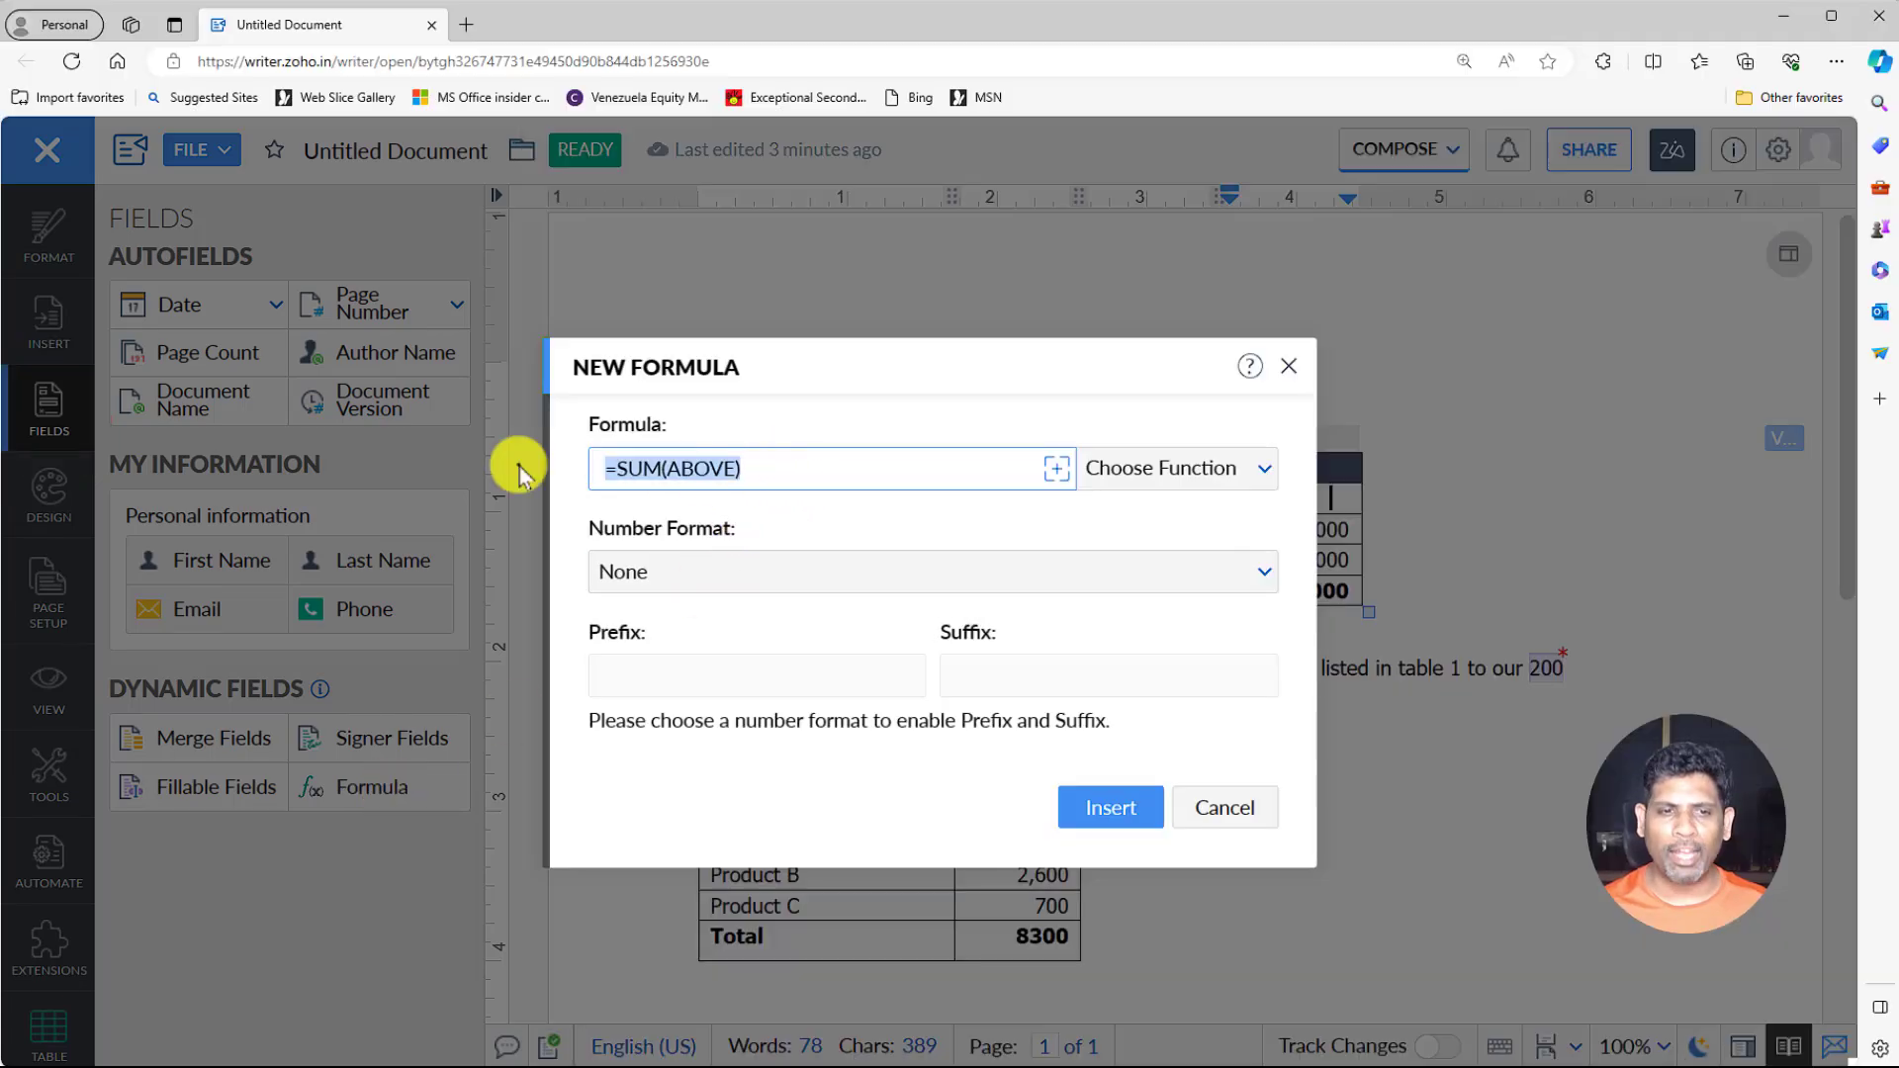
text(=PRODUCT(LEFT))
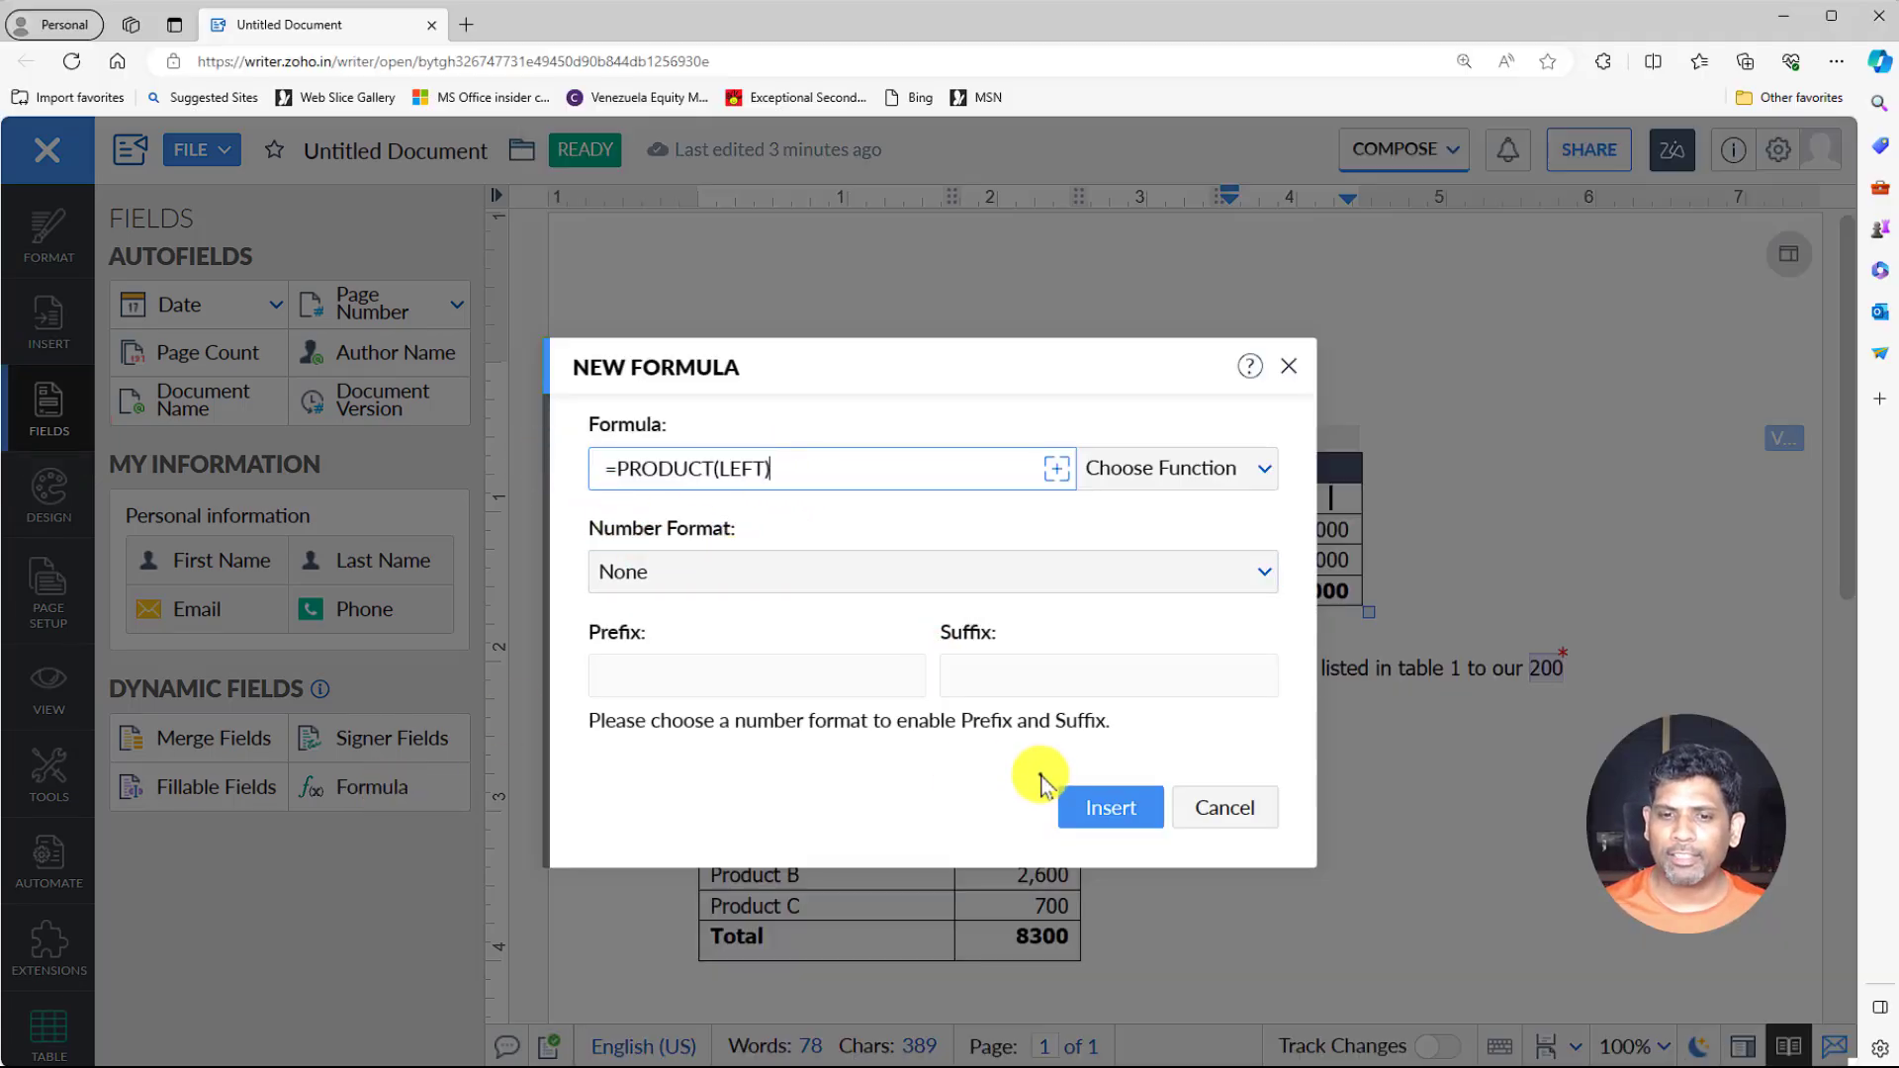
click(1110, 807)
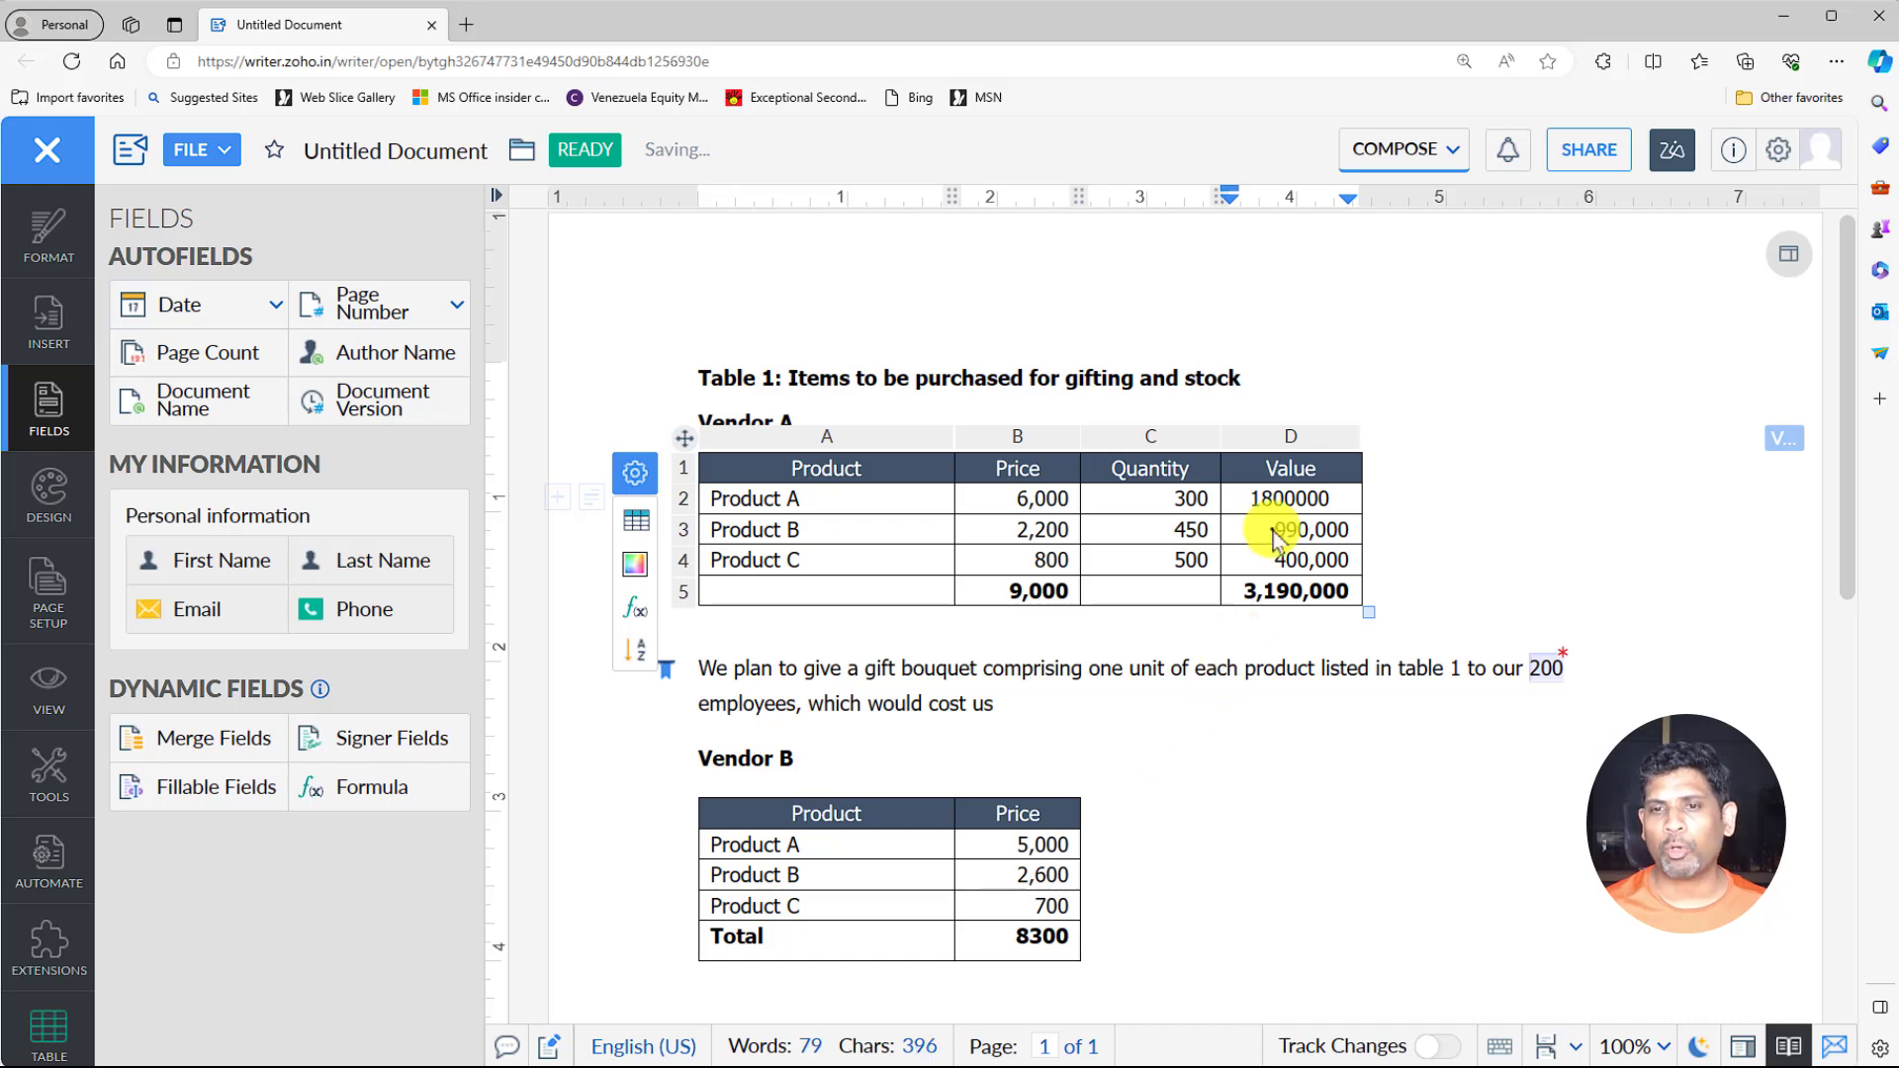
Apply the #,##0 number format to the formula field in Product A's Value cell.
right_click(1294, 499)
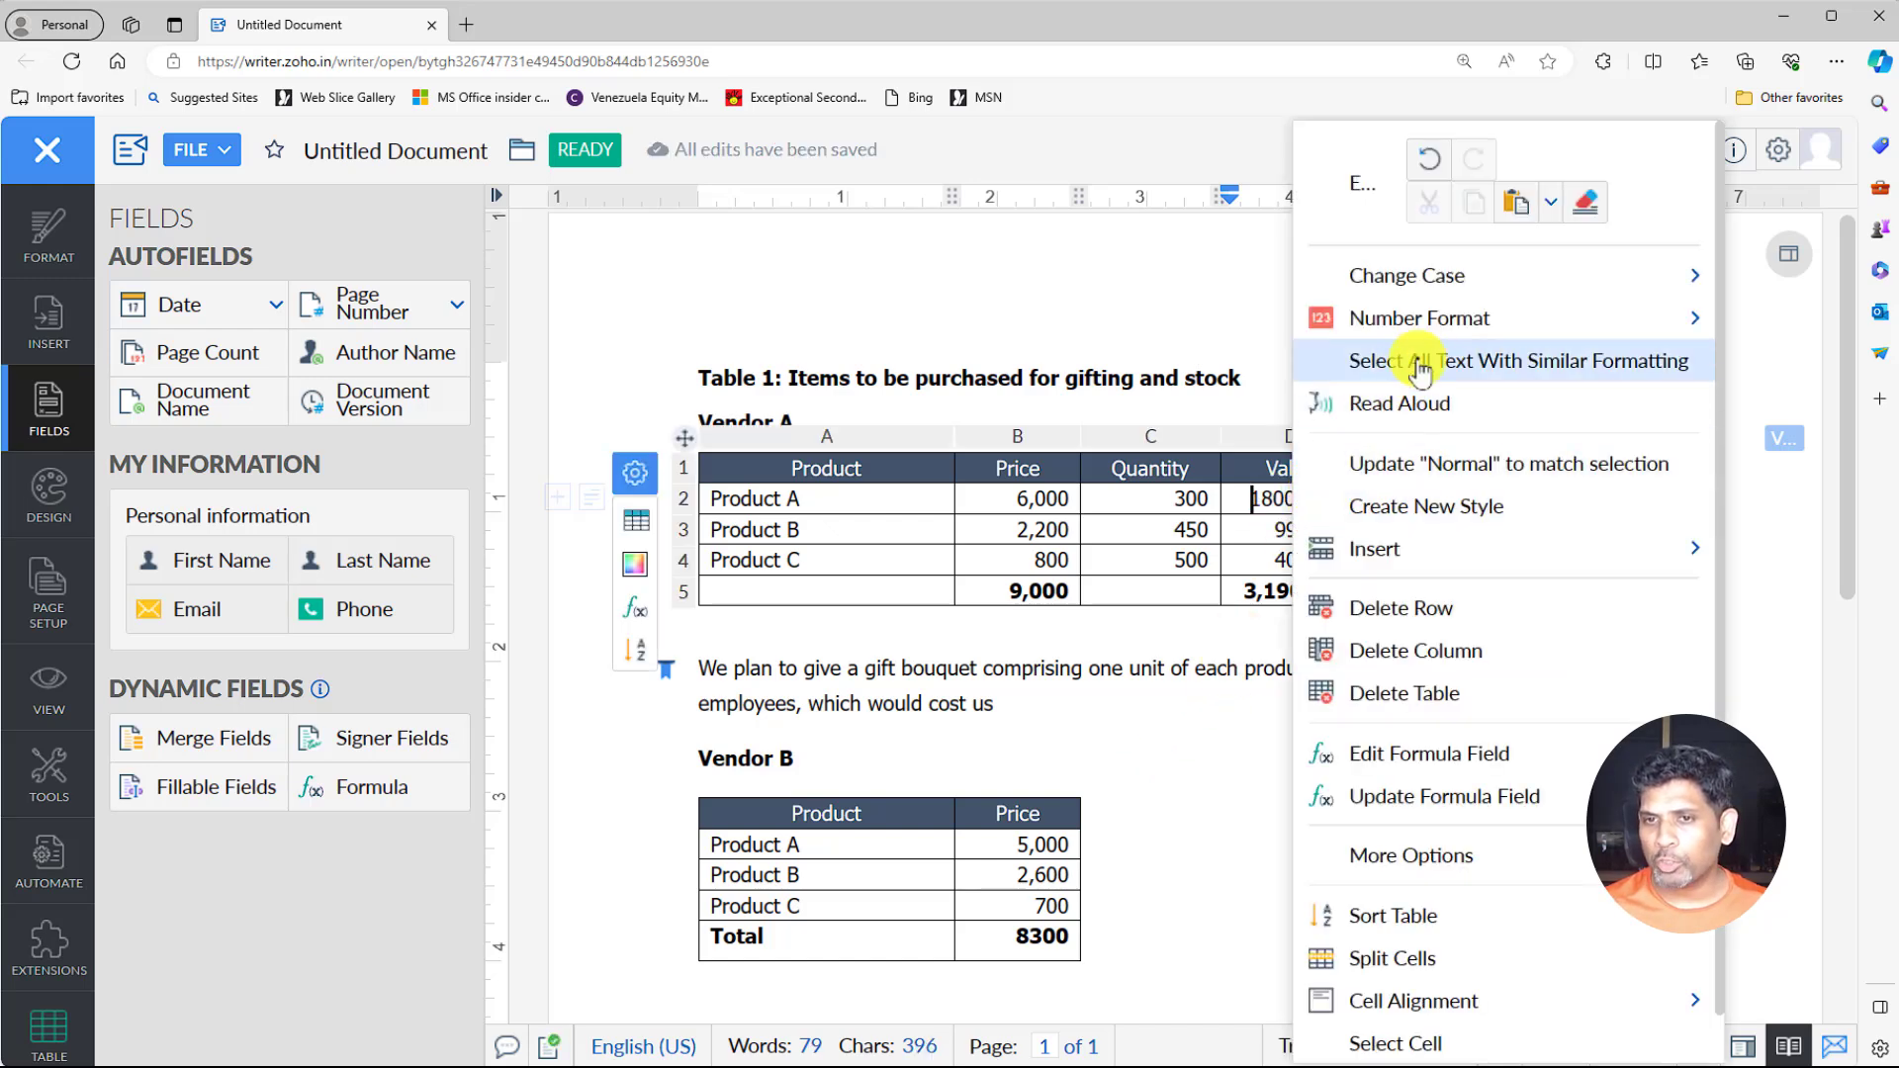
mouse_move(1425, 332)
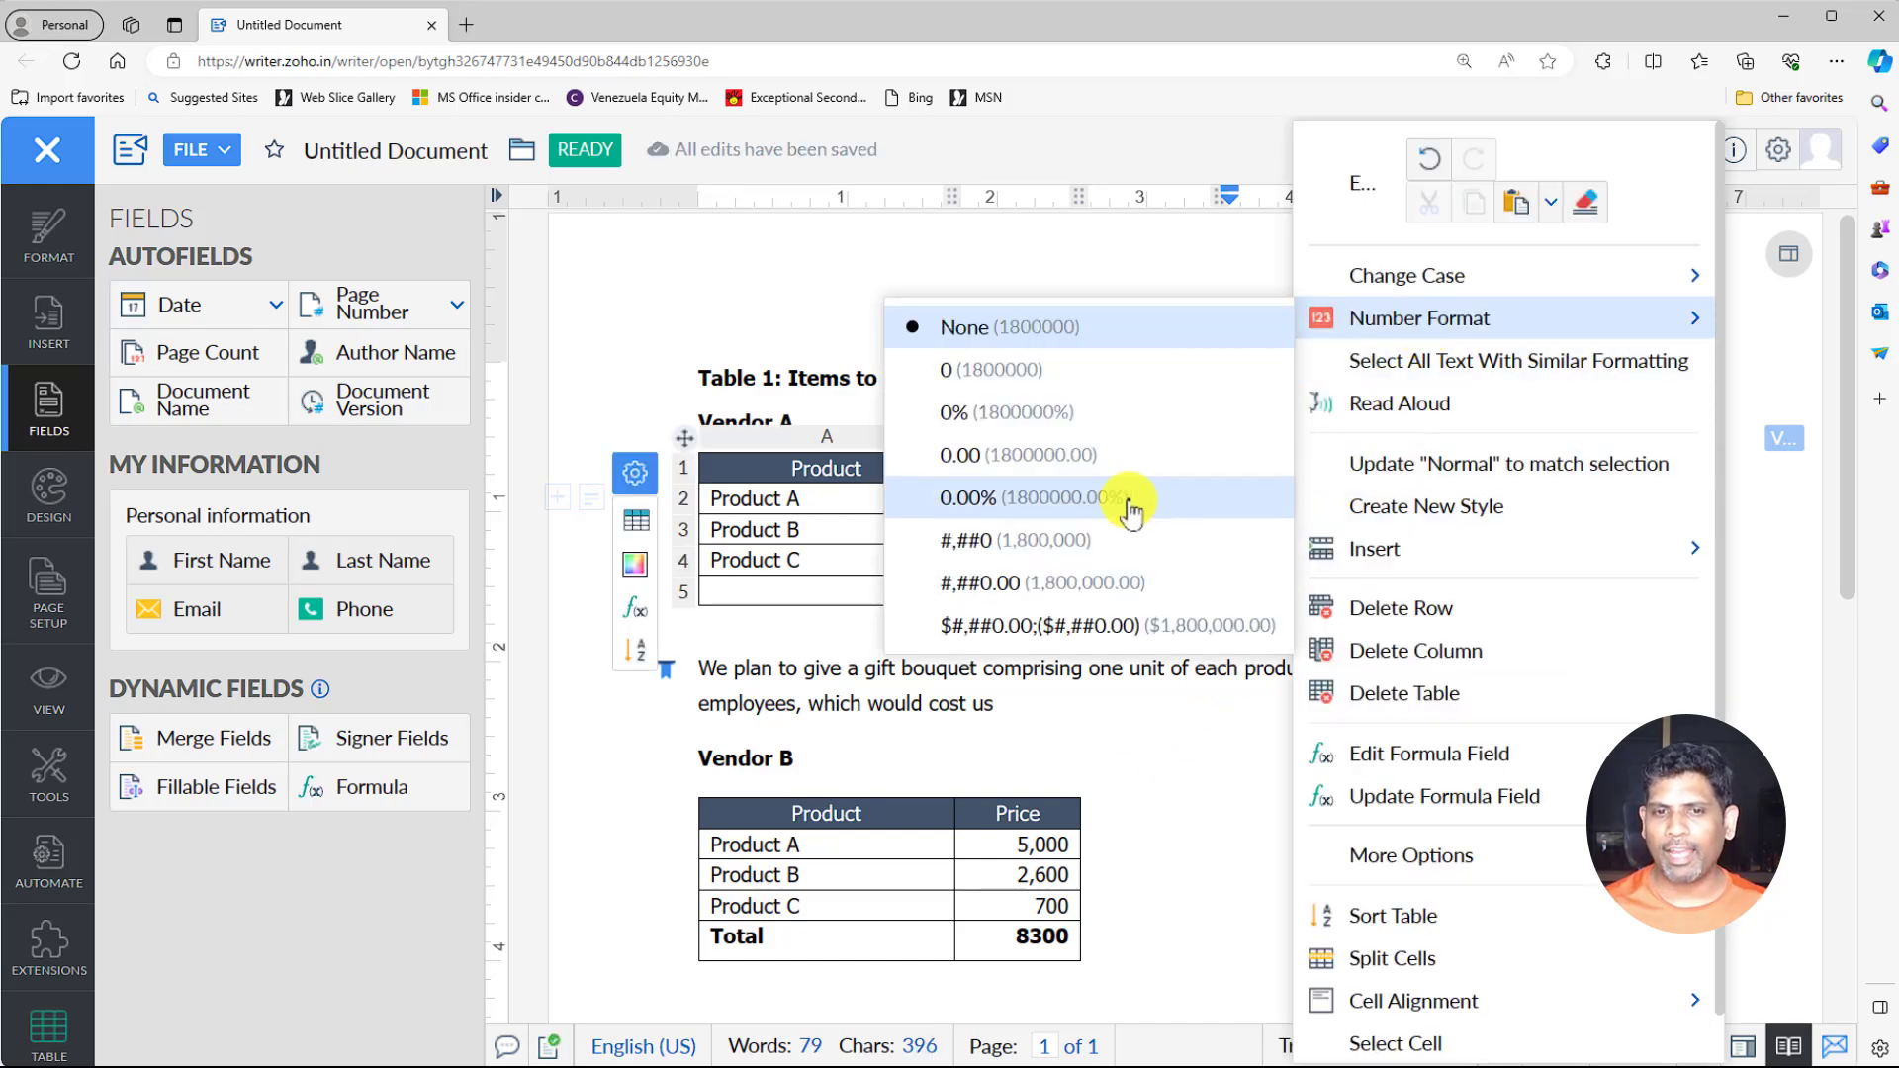
click(1100, 539)
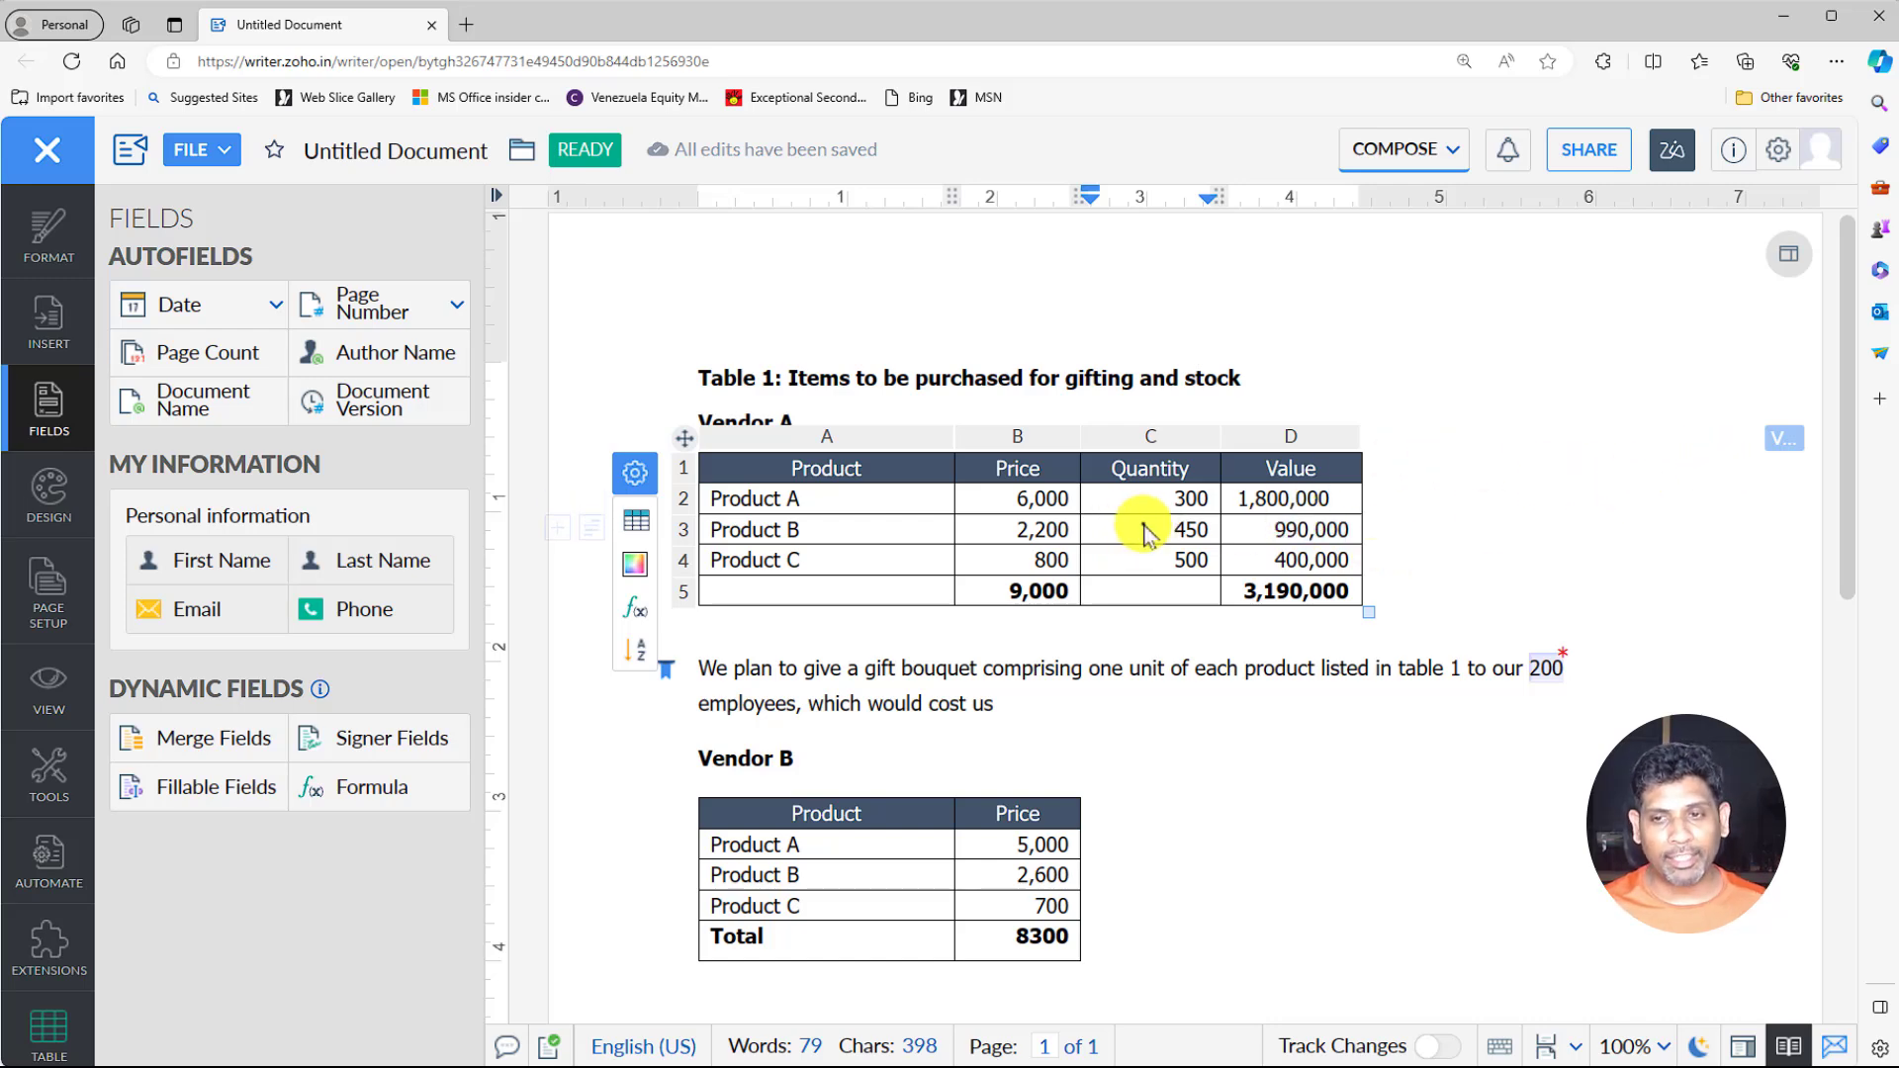
Check the name assigned to the Vendor A table for use in formulas, and leave it as it is.
click(1776, 440)
click(848, 625)
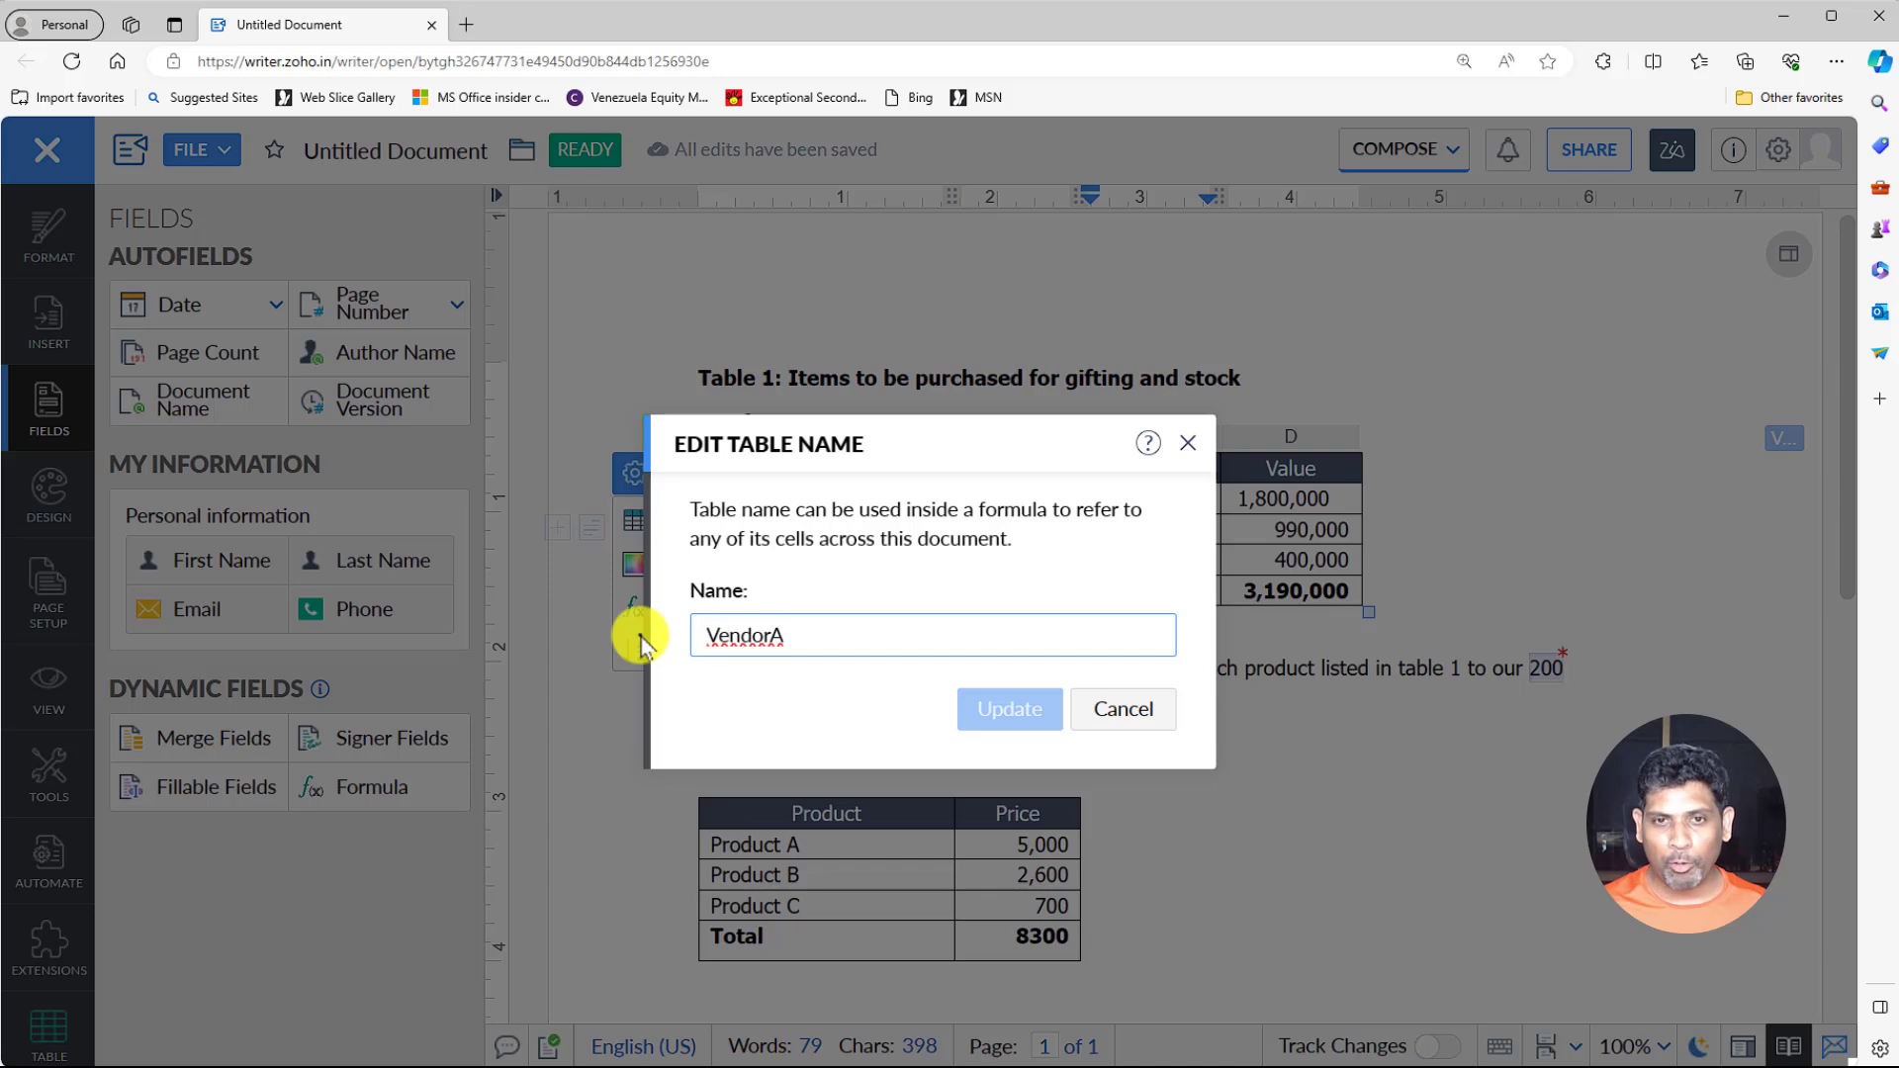
click(1147, 711)
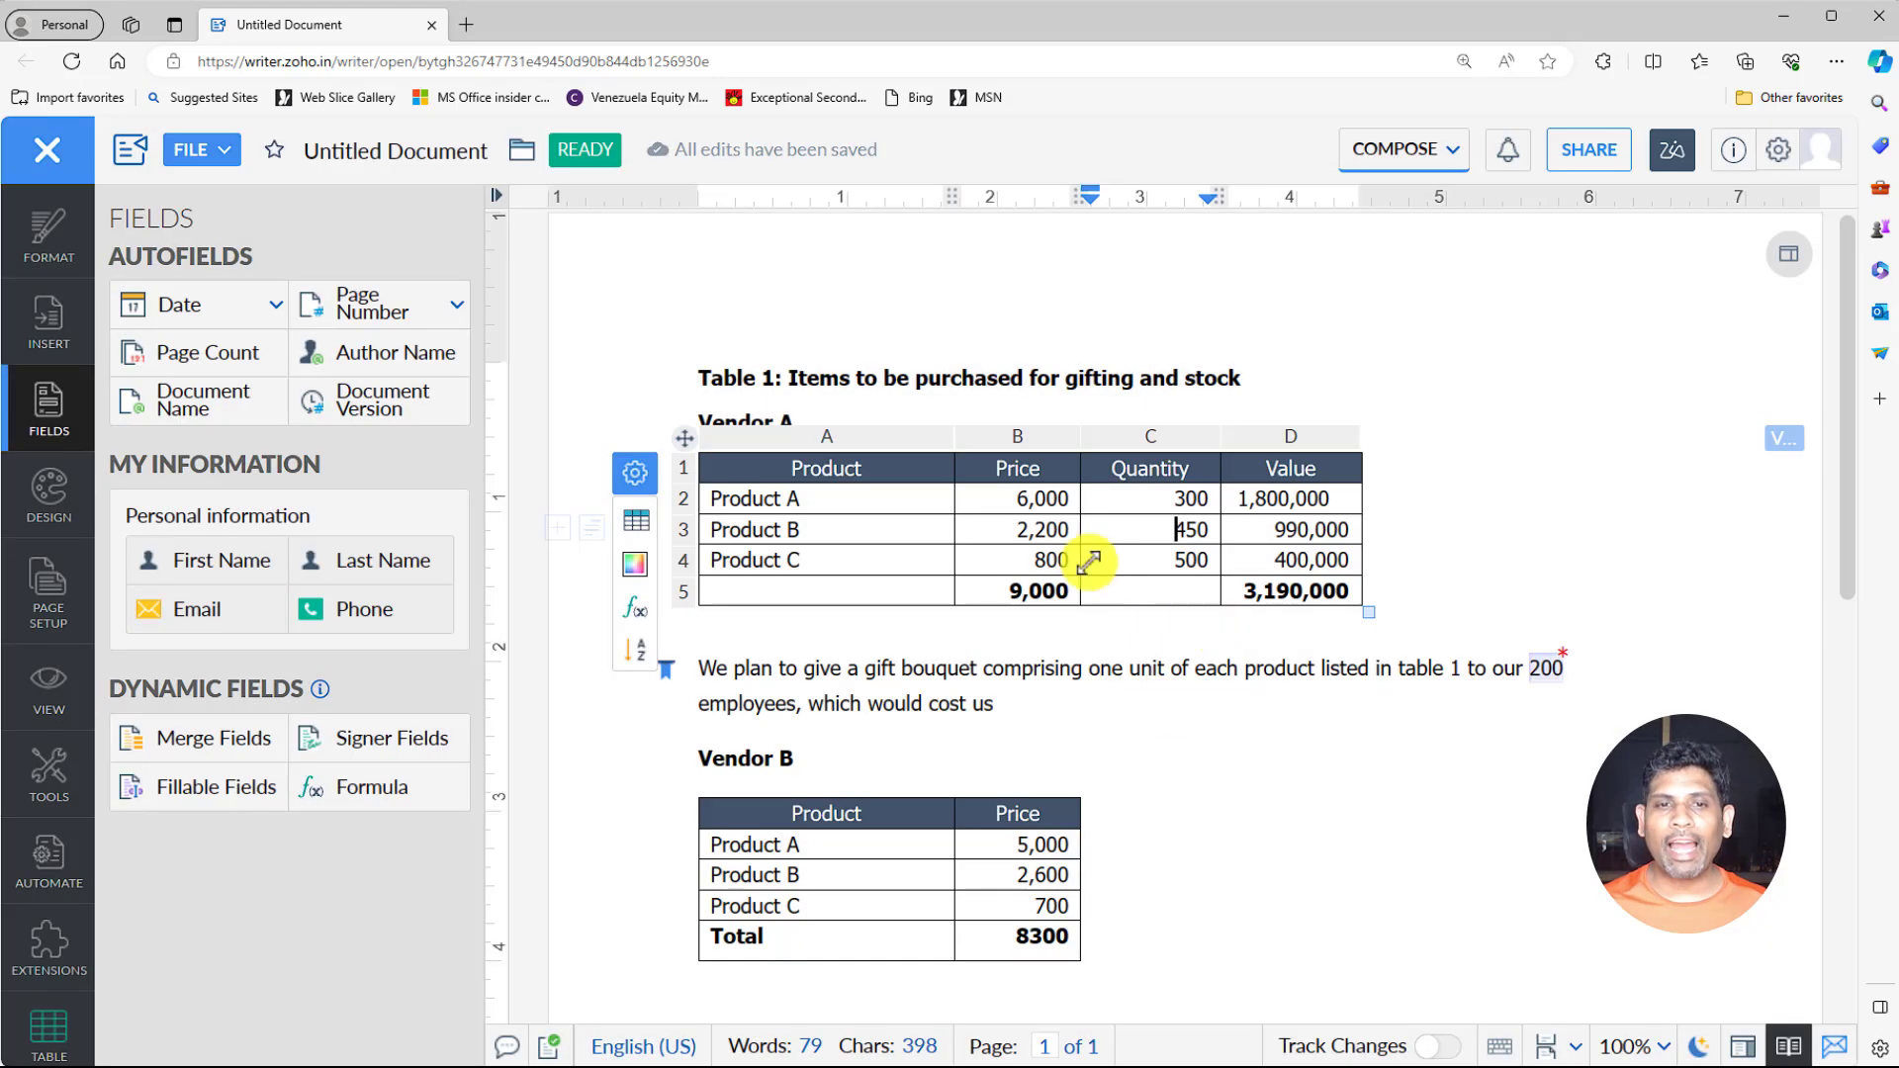
Check the name assigned to the Vendor B table for use in formulas, and leave it as it is.
click(968, 526)
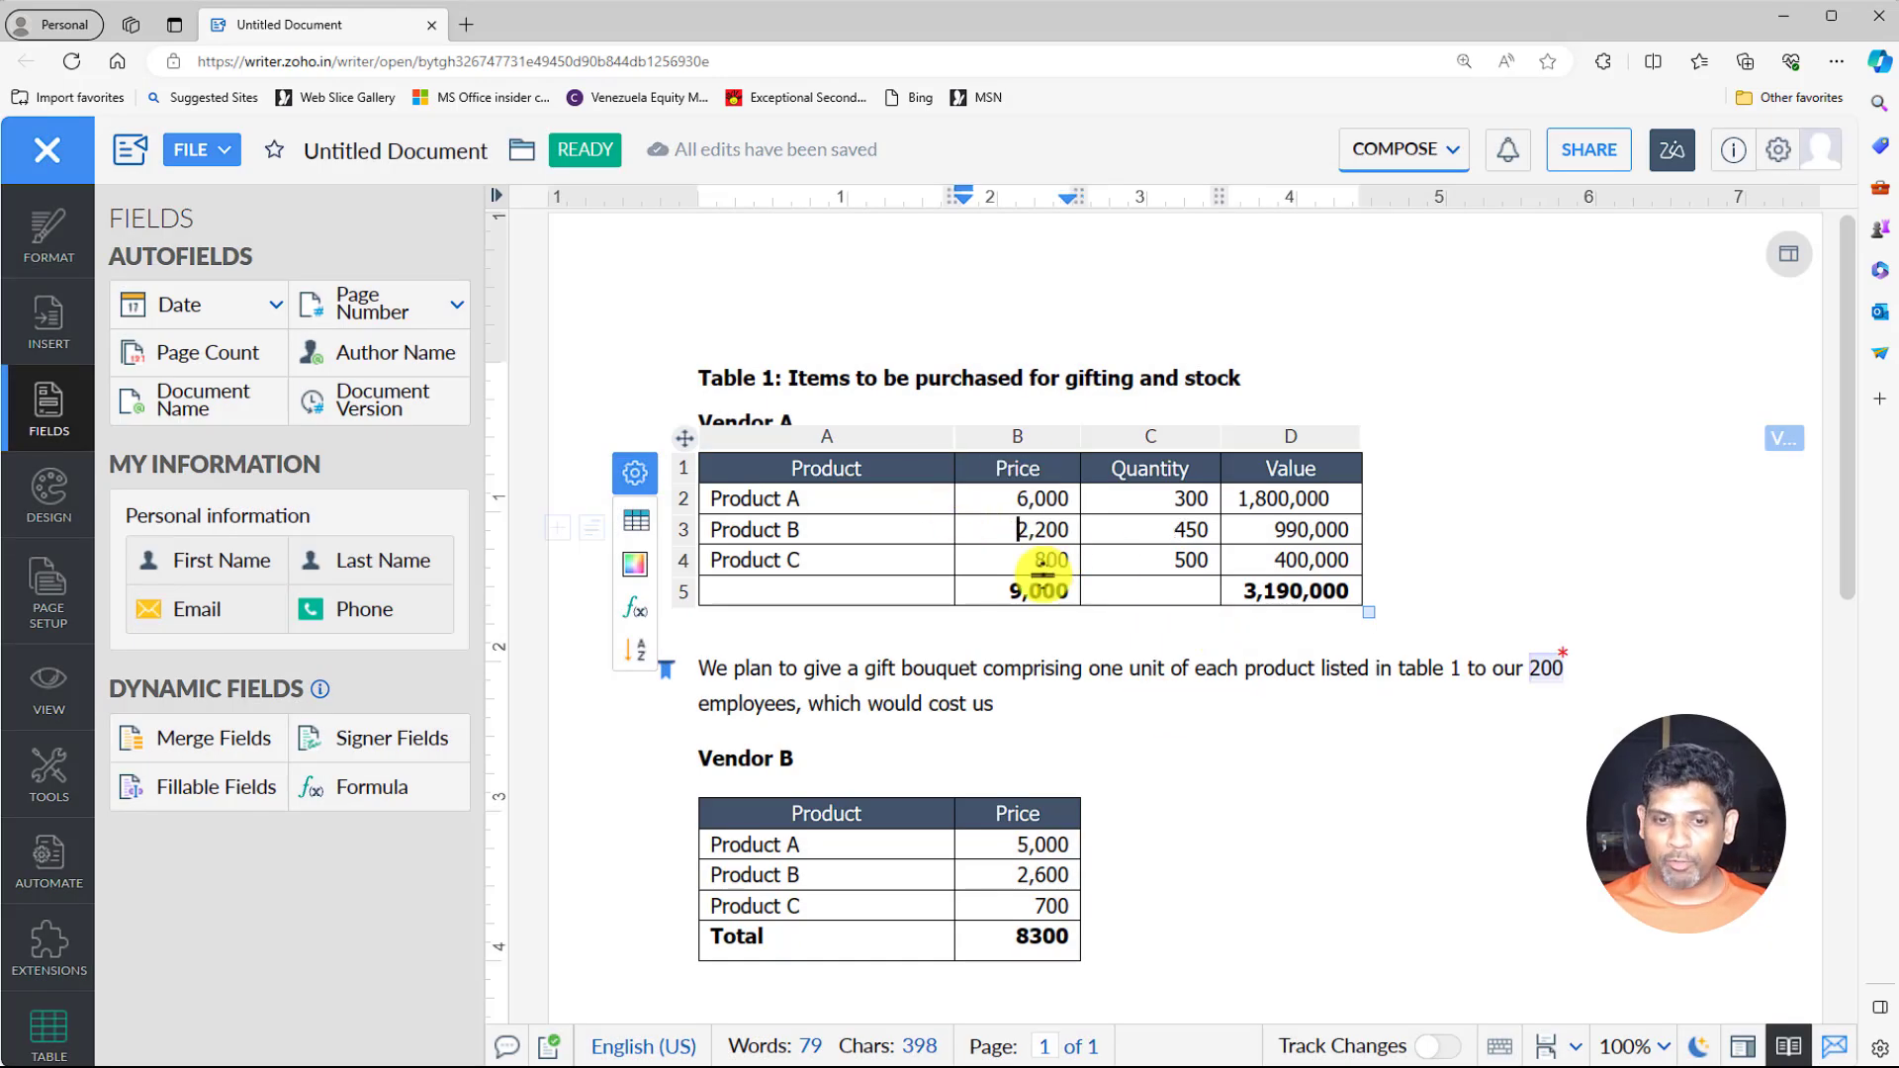
click(1059, 895)
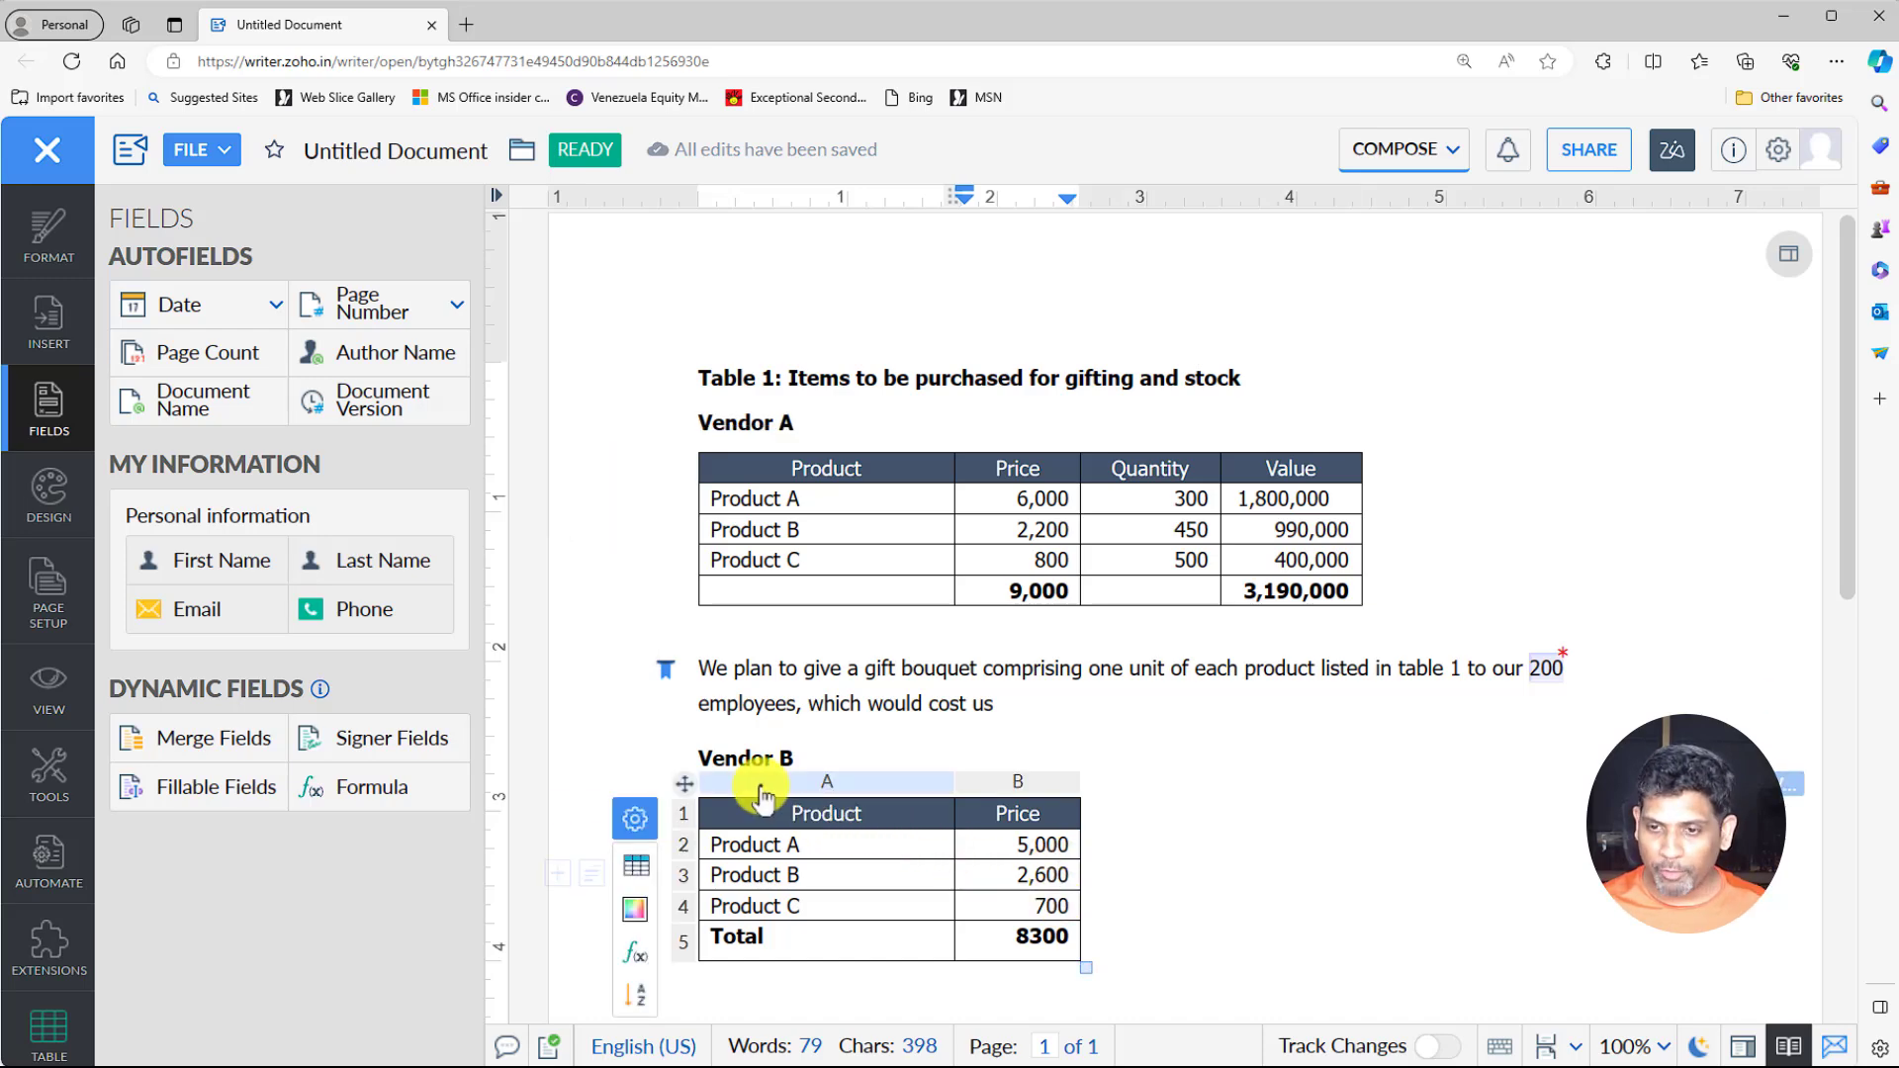
click(1786, 784)
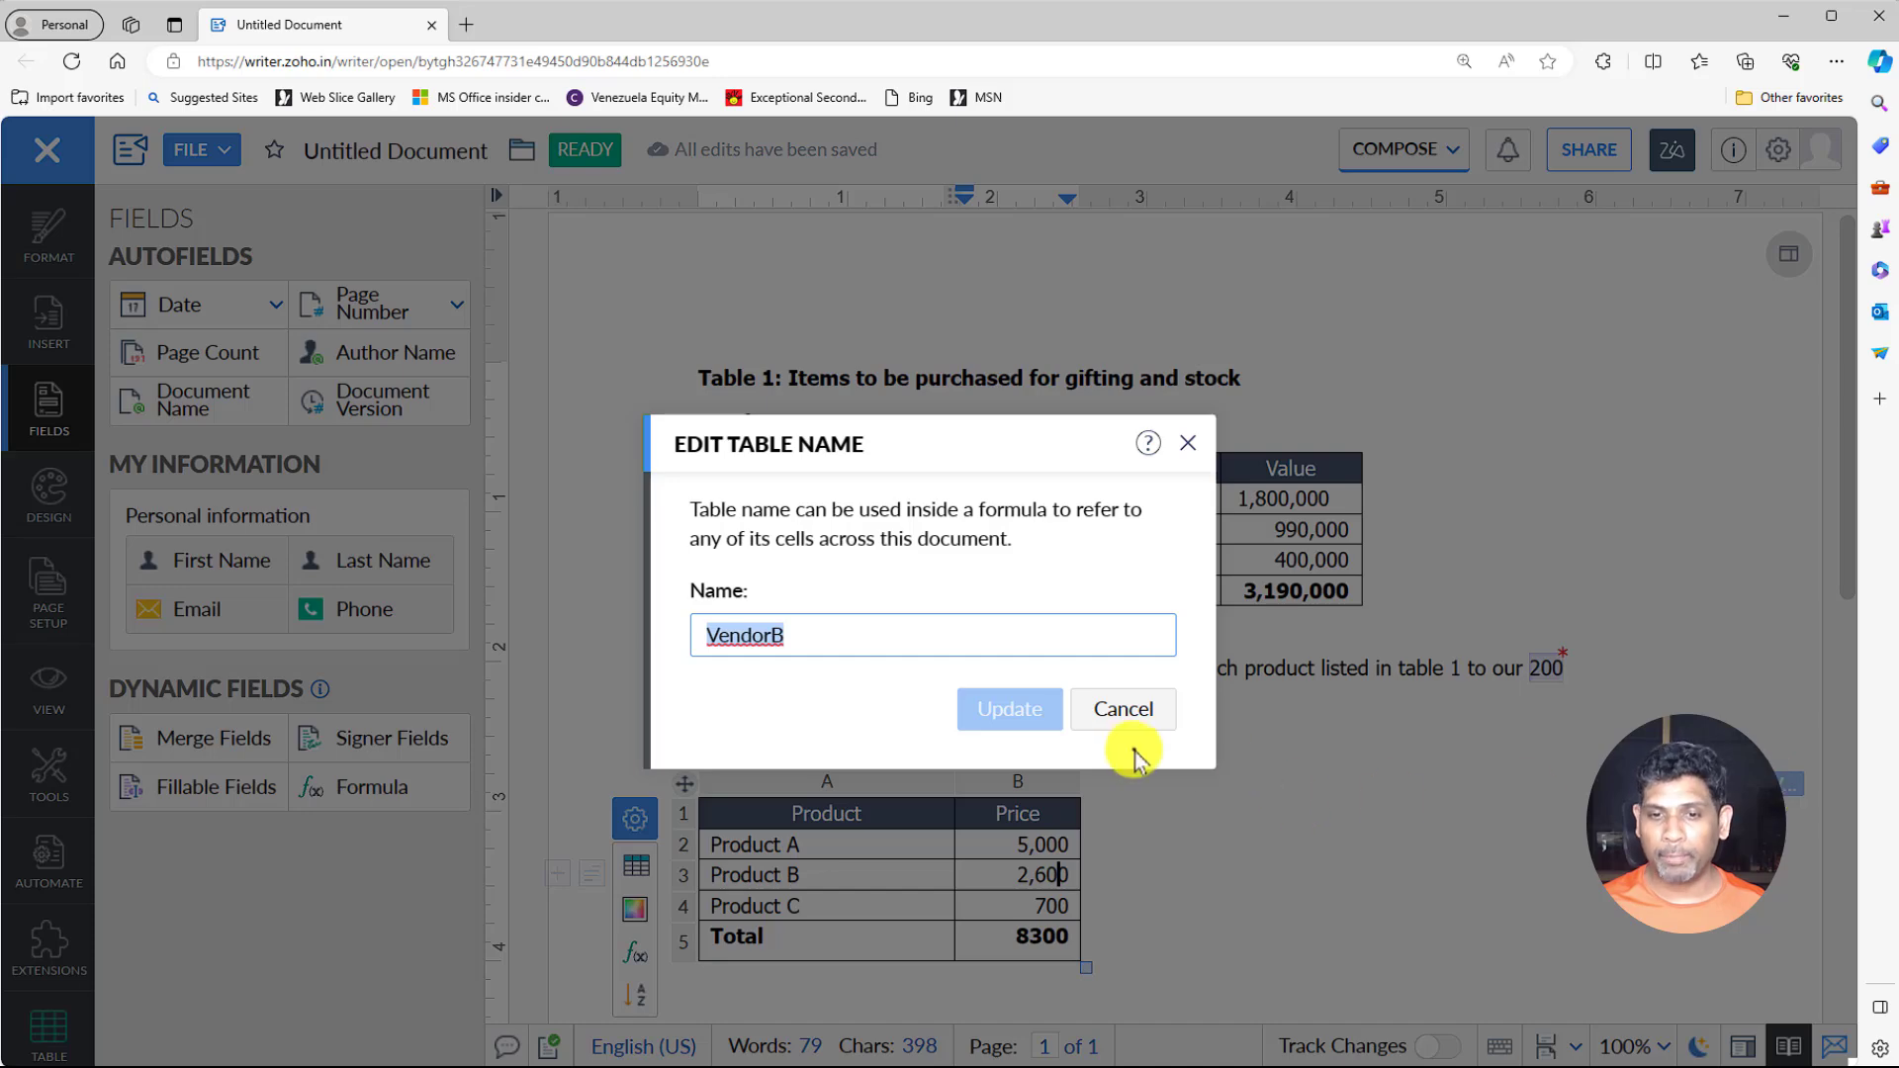
click(1123, 709)
Delete the existing formula field and the word "less" after "Vendor B cost INR" below the Vendor B table.
scroll(974, 567, down, 1)
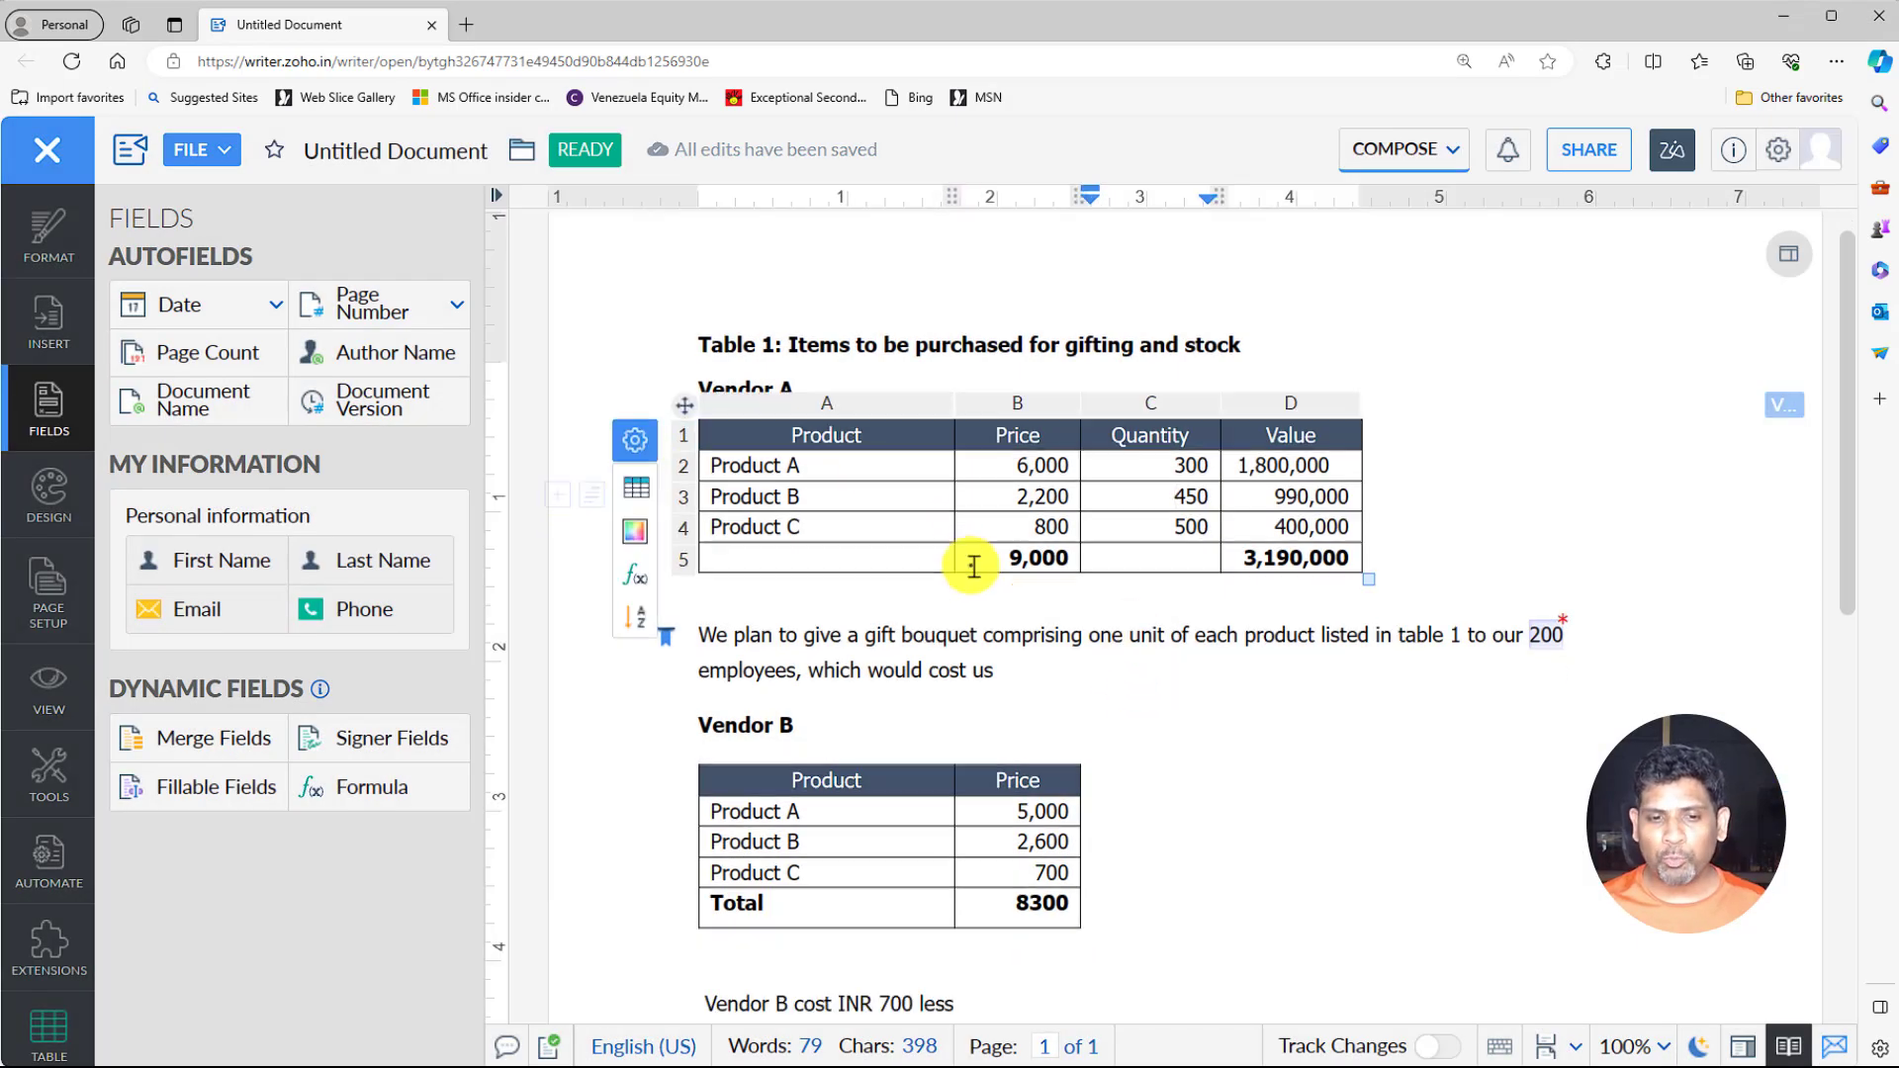
scroll(975, 567, down, 2)
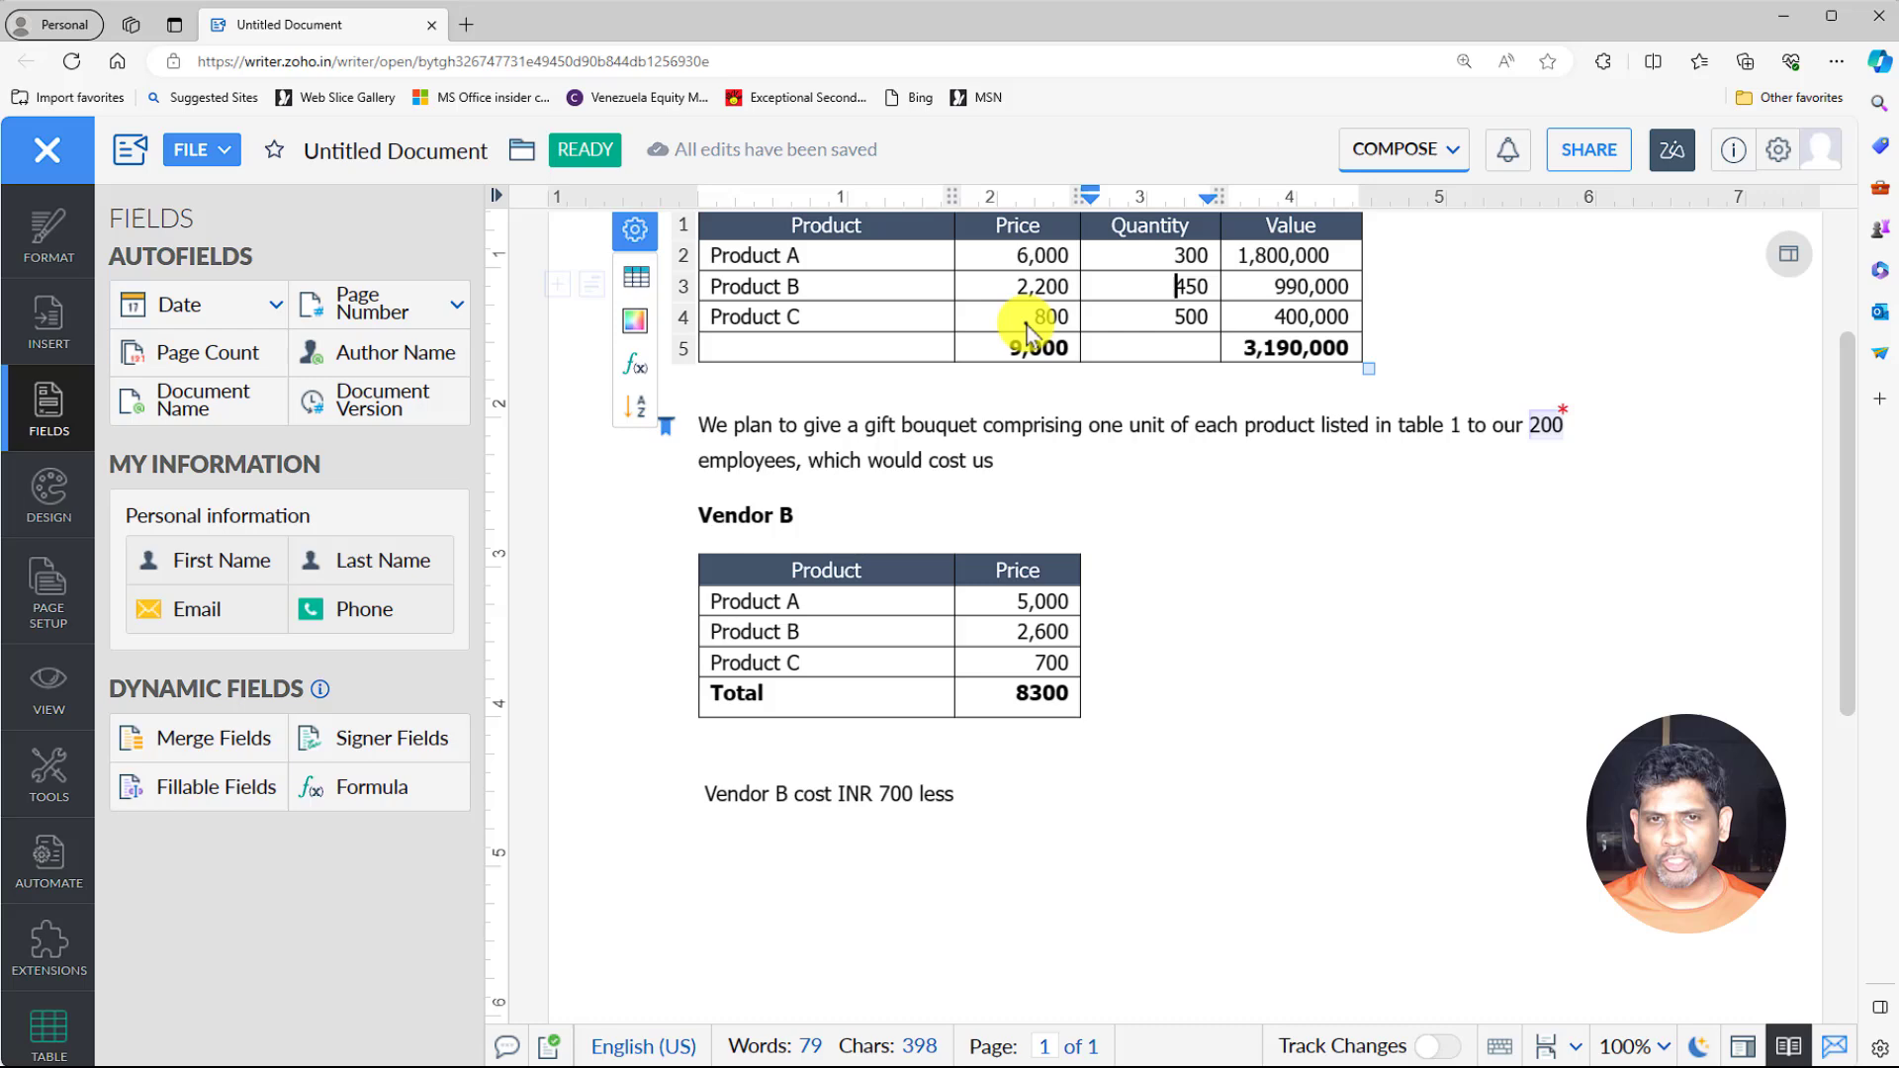
scroll(1028, 336, up, 1)
drag(879, 674, 1047, 678)
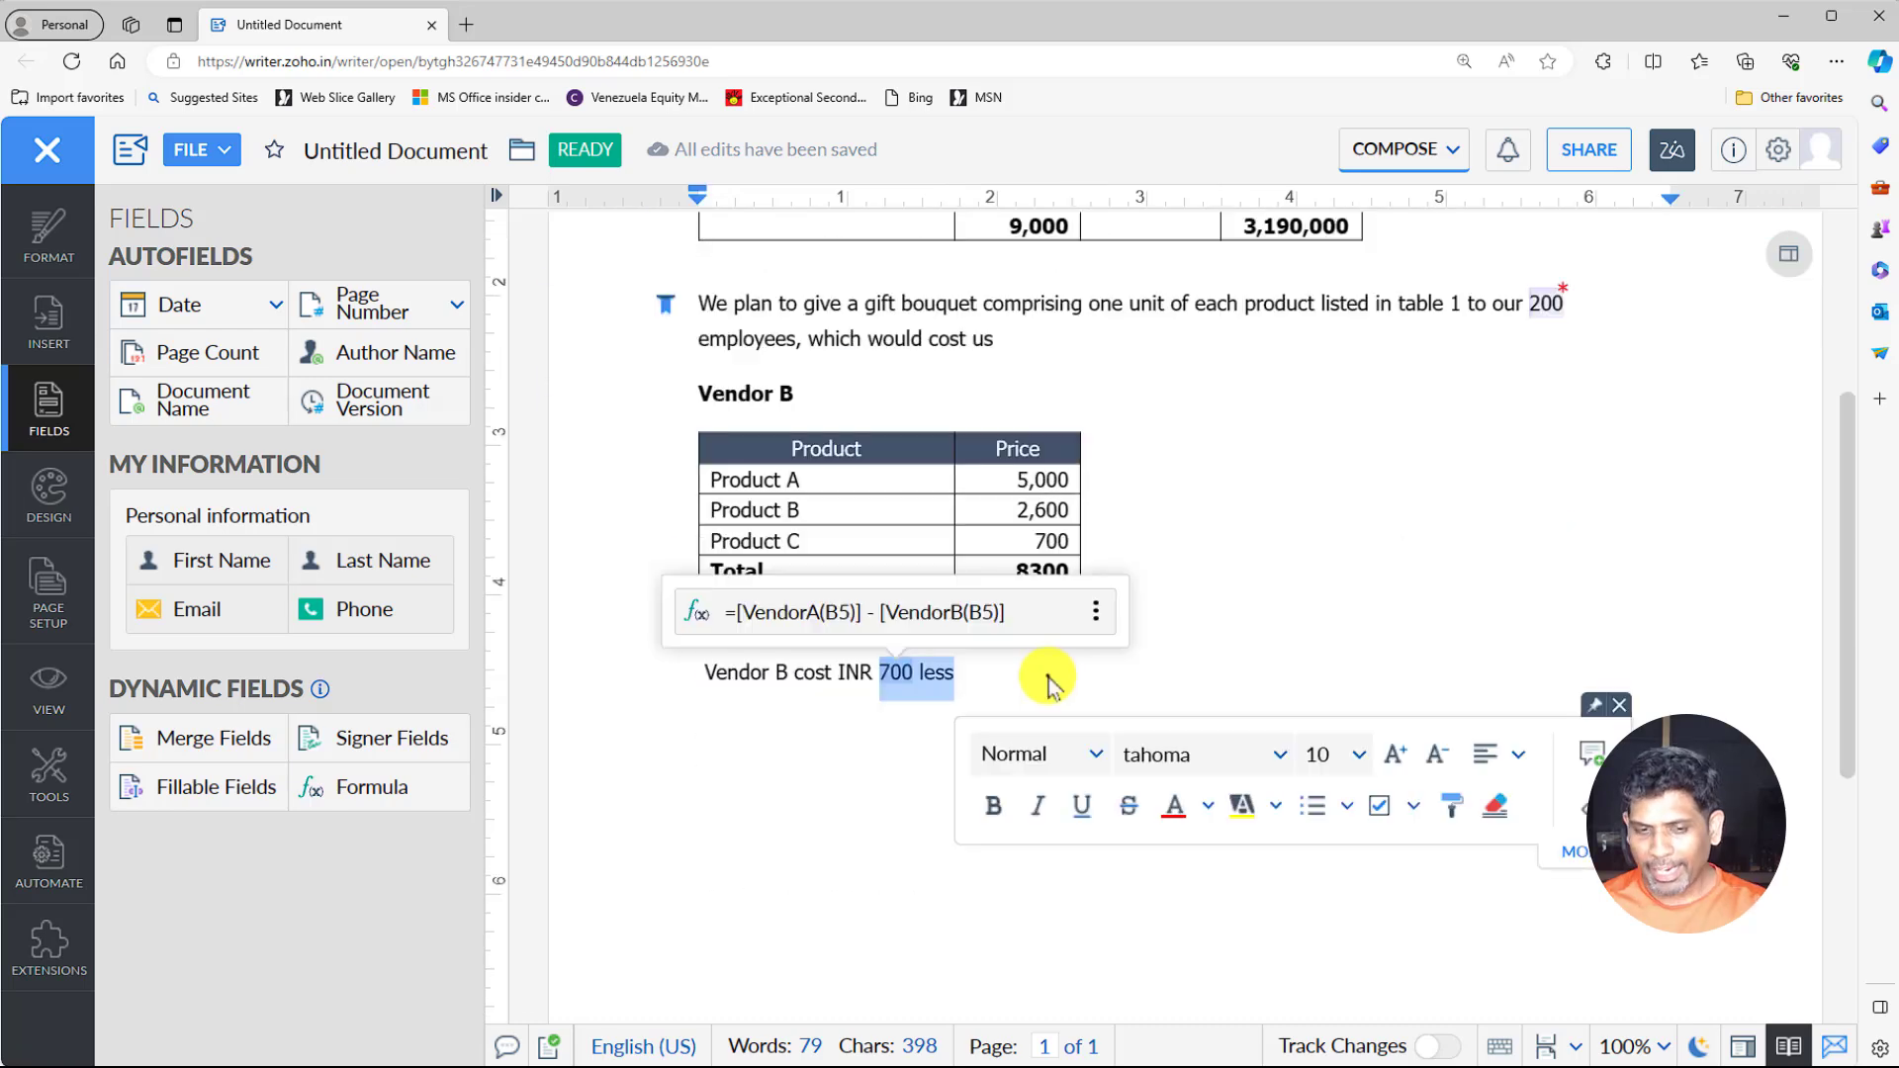
key(Delete)
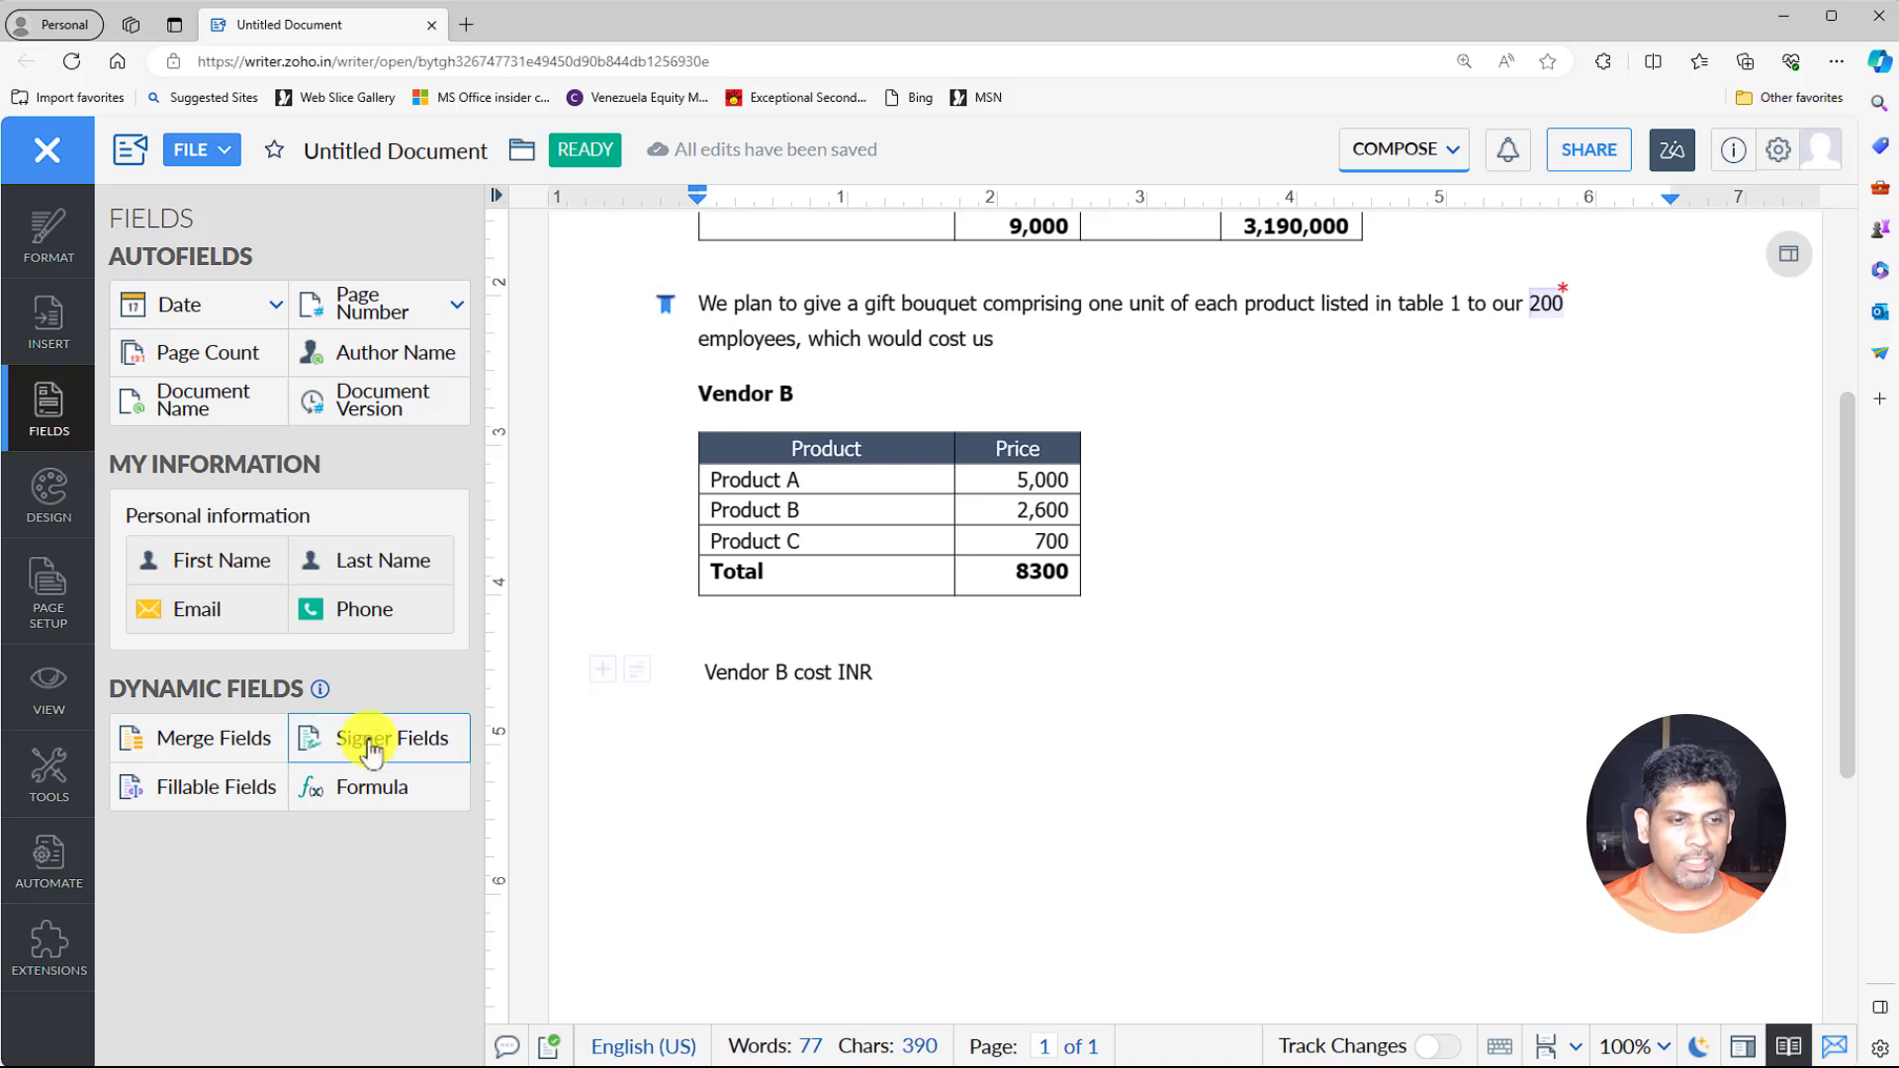
Start a new formula field after "Vendor B cost INR" with a table cell reference to cell b5 of VendorA.
click(420, 796)
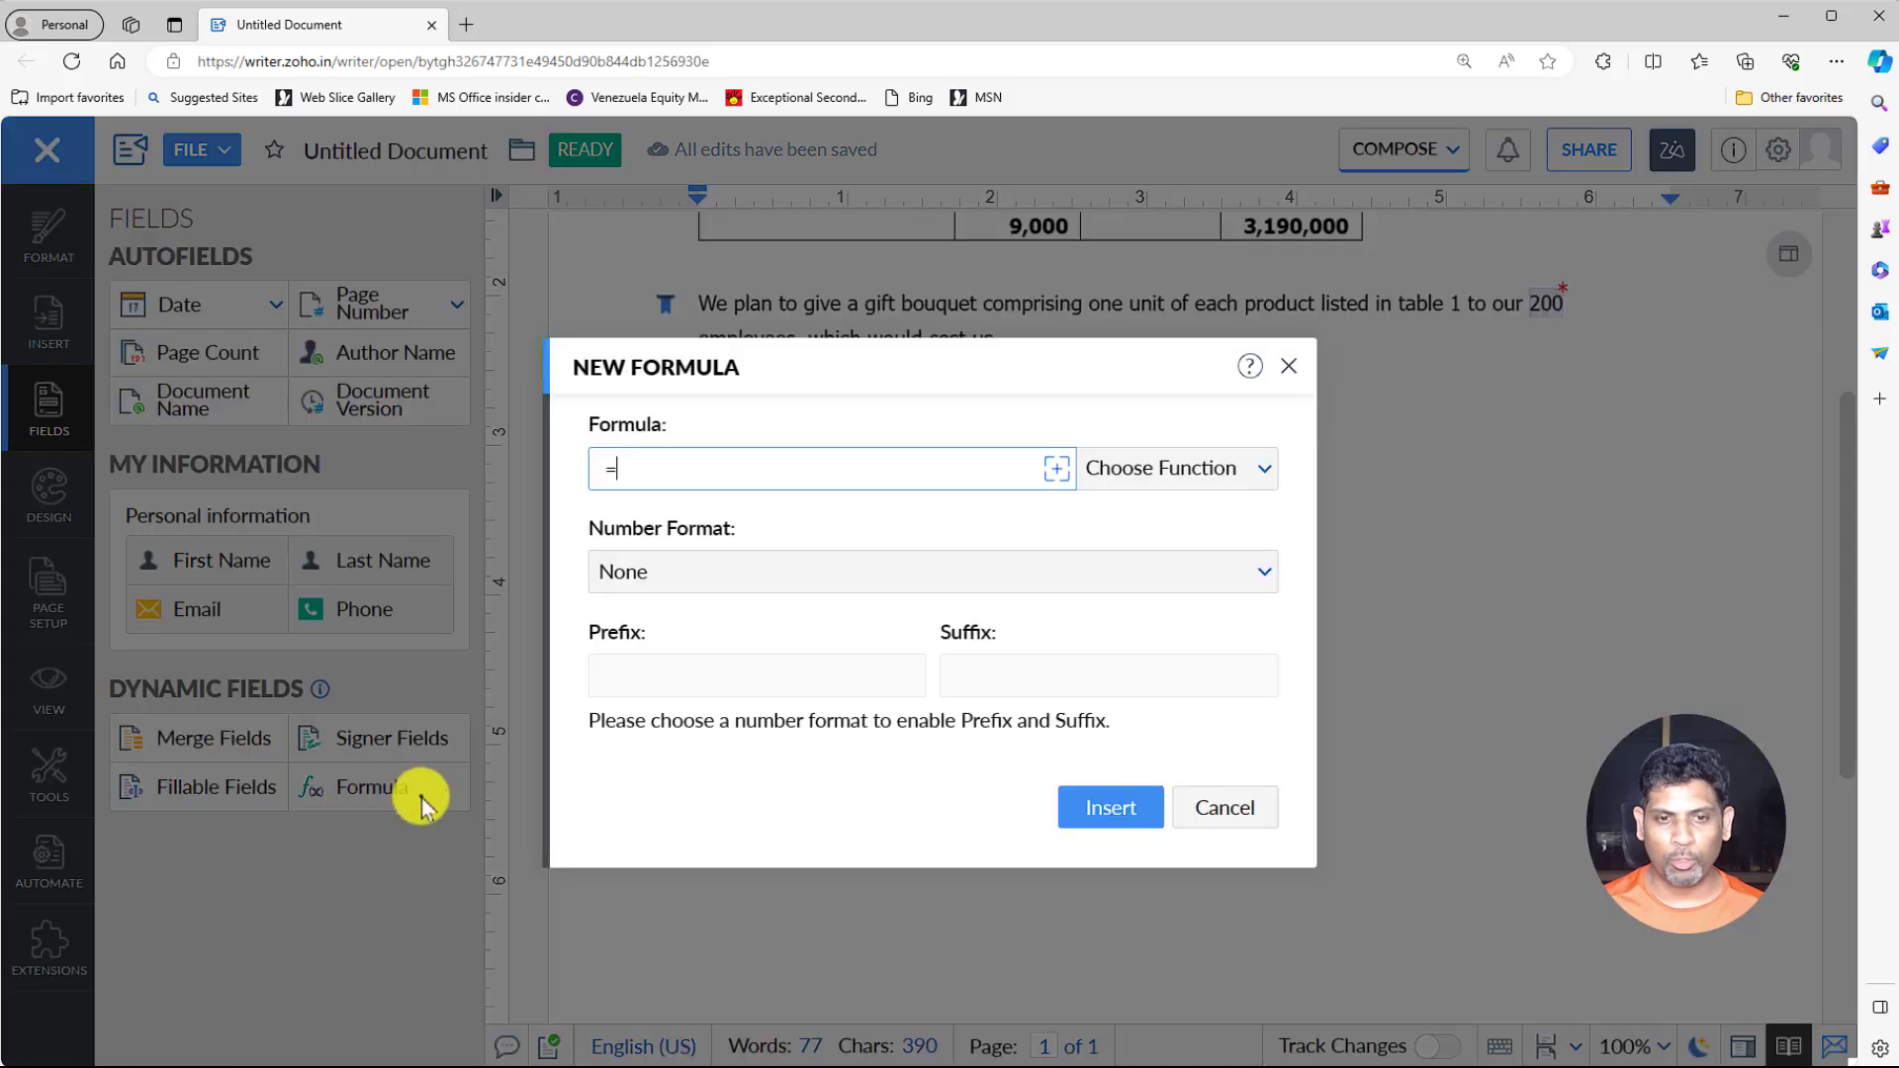
click(674, 467)
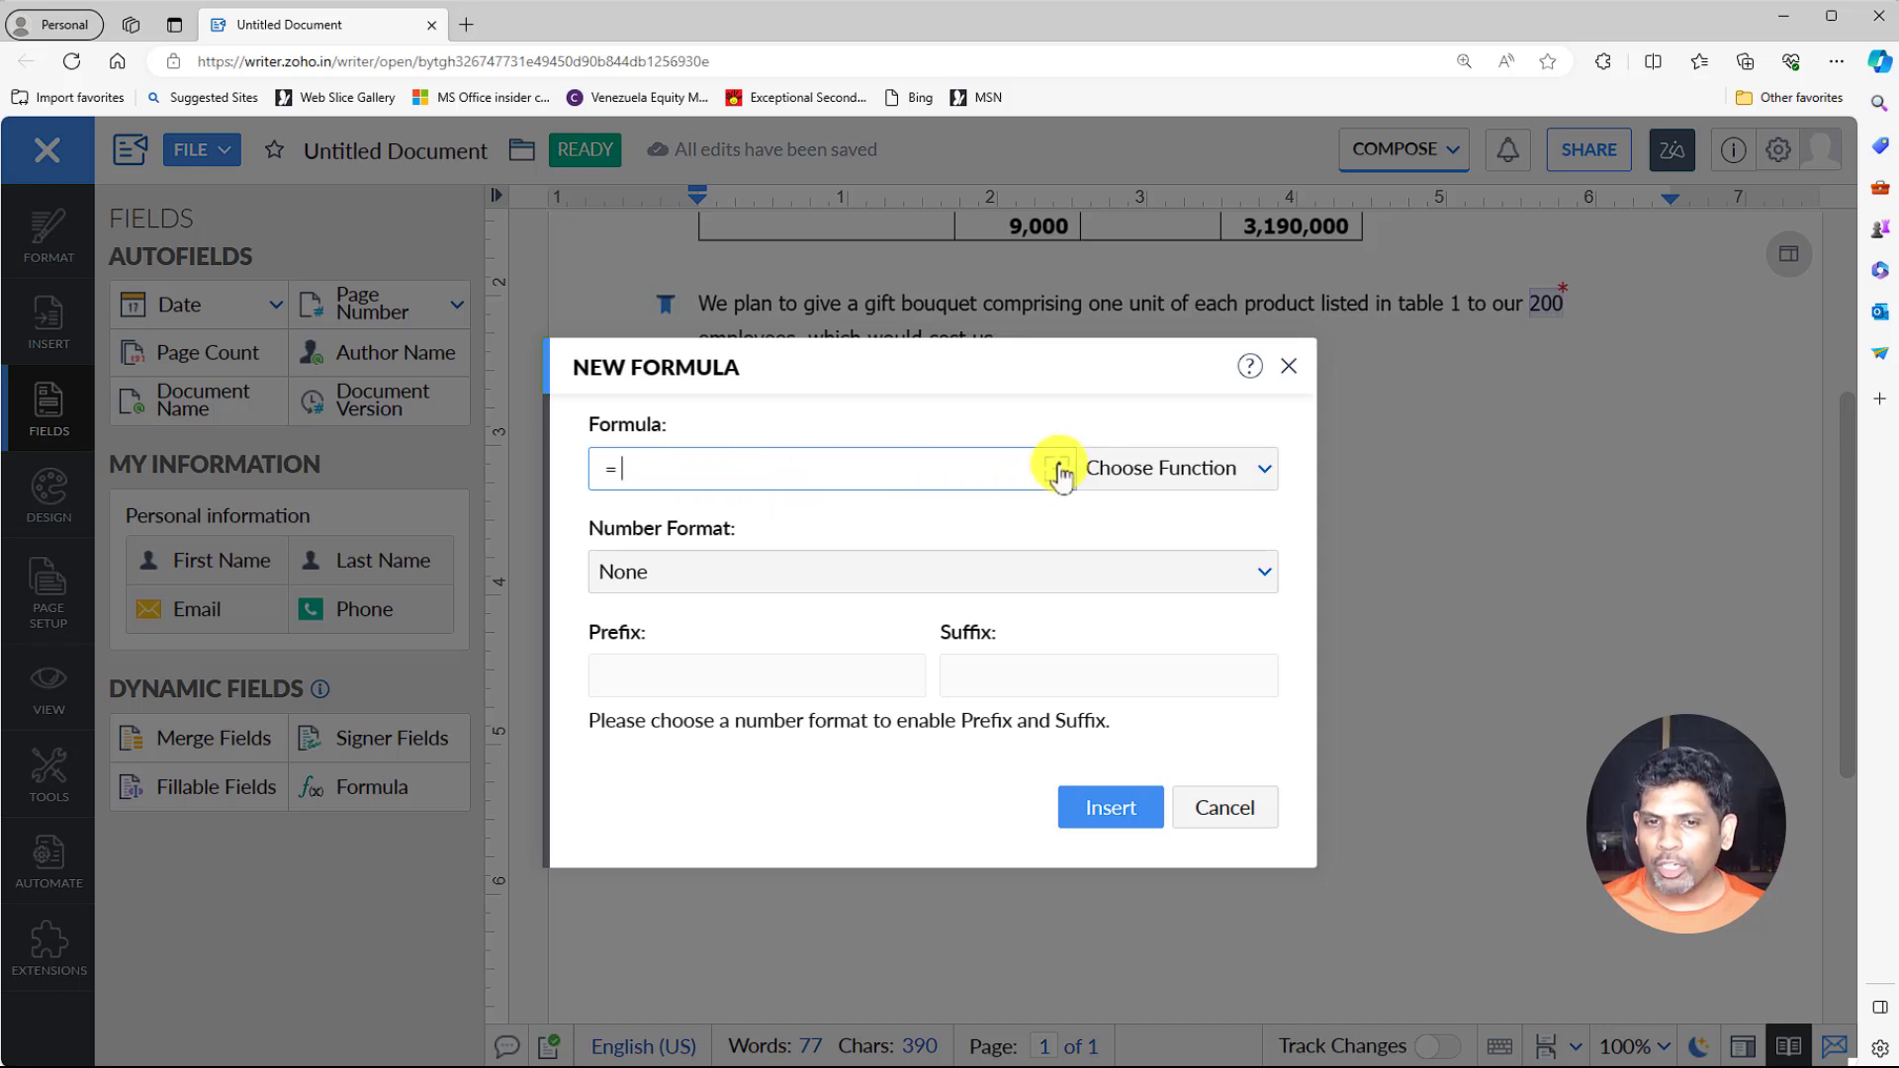
click(1061, 473)
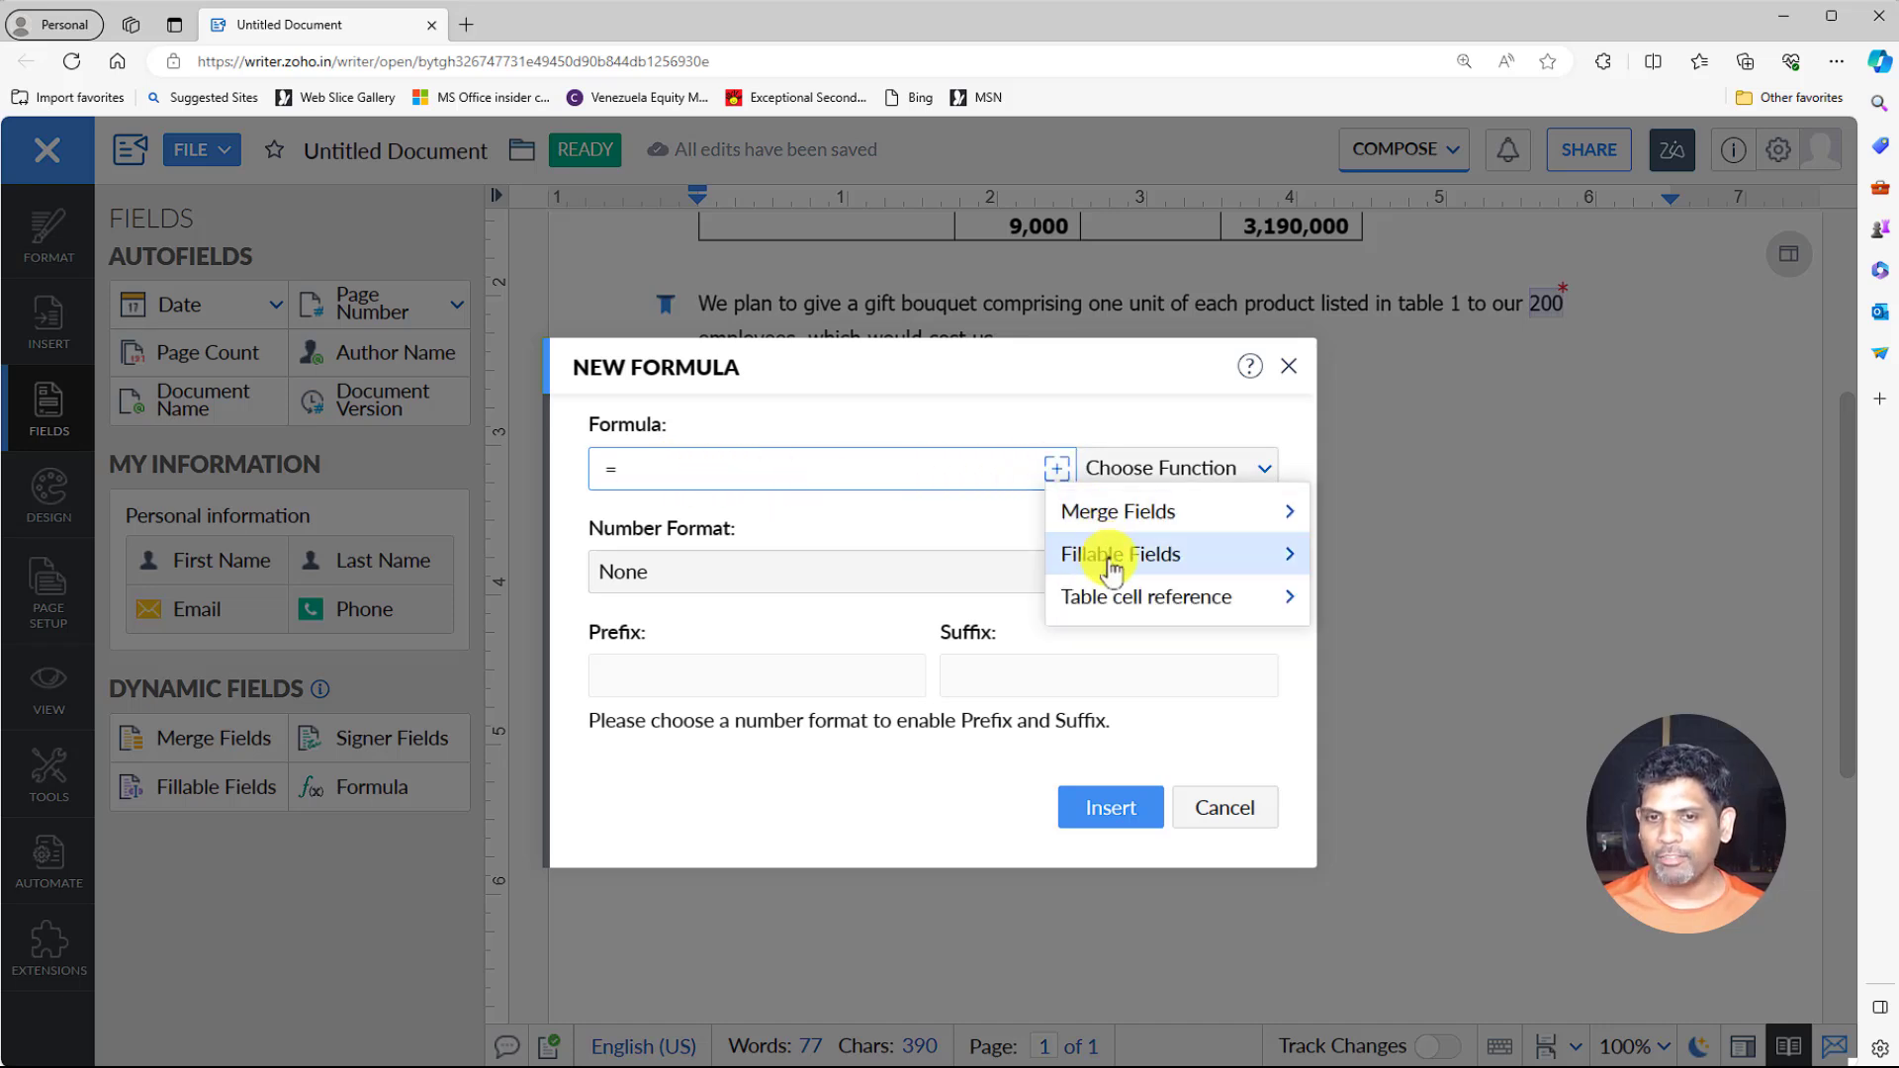
mouse_move(1123, 602)
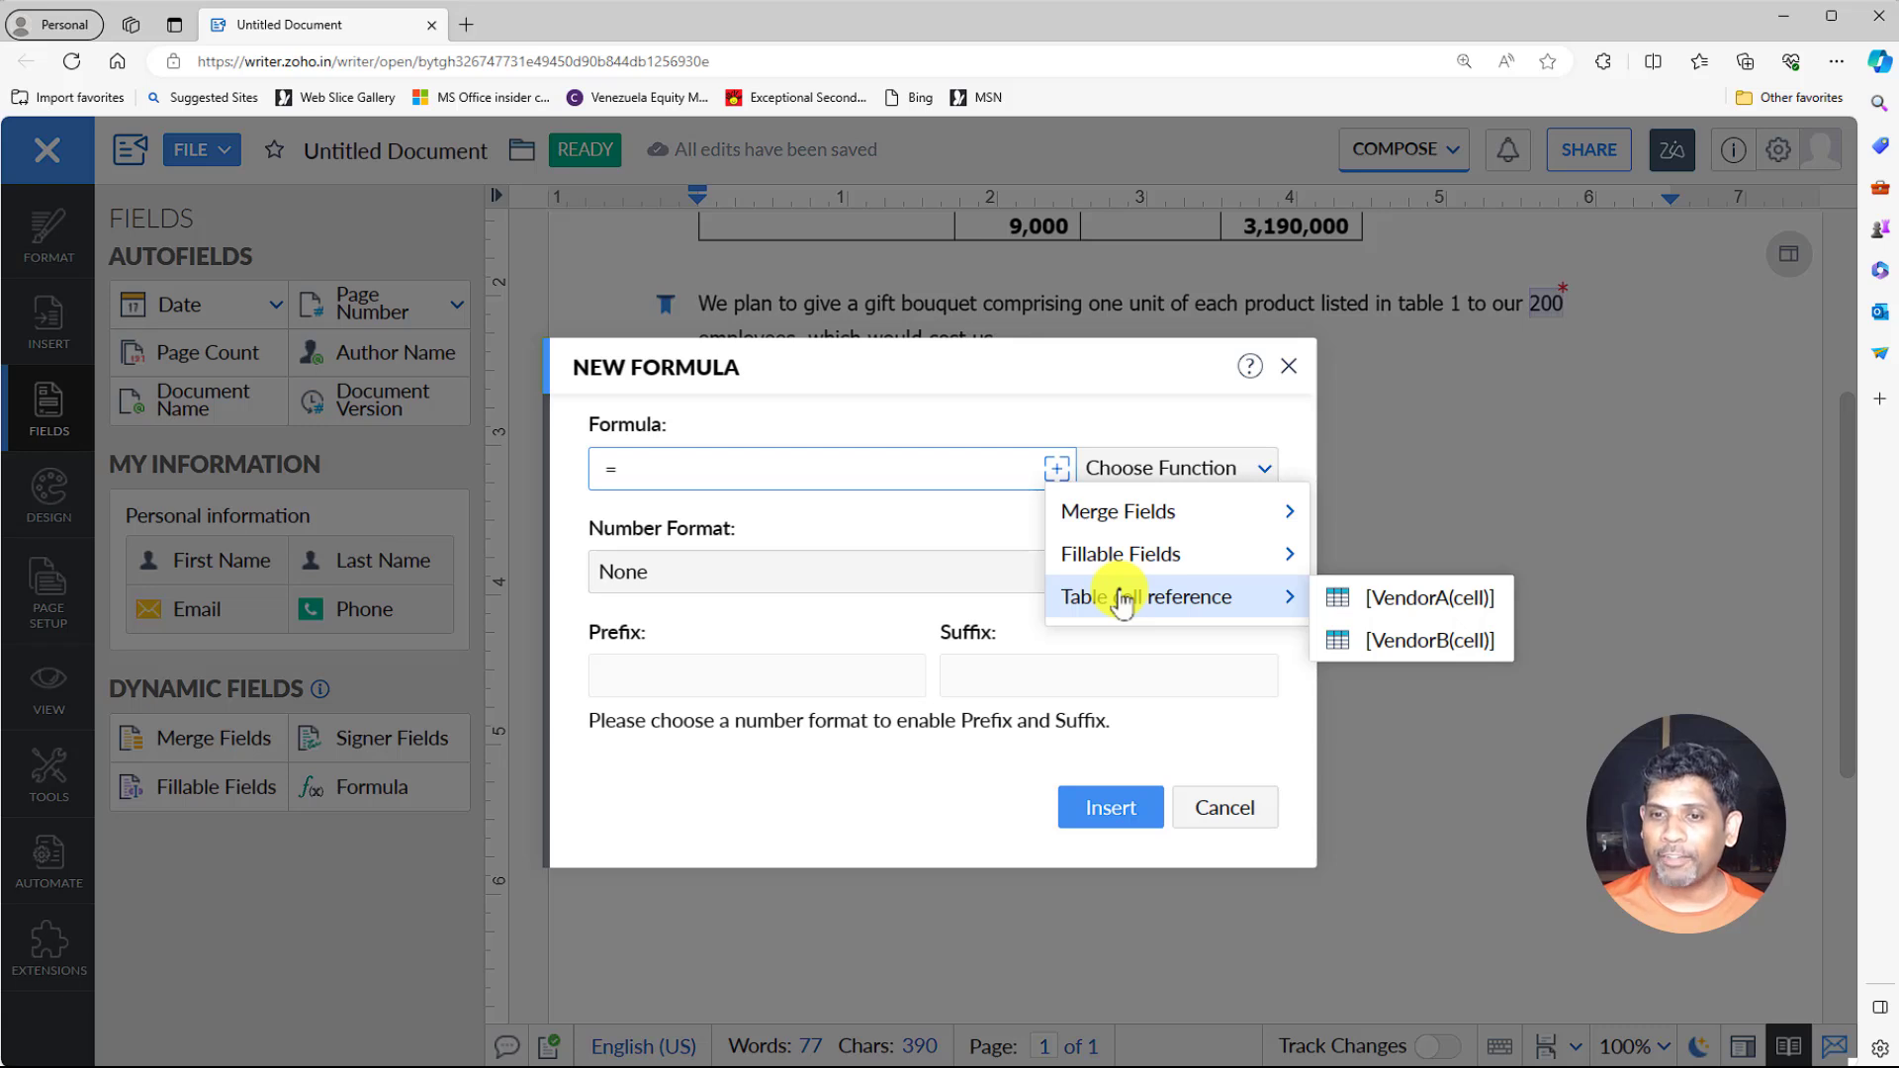
click(1362, 599)
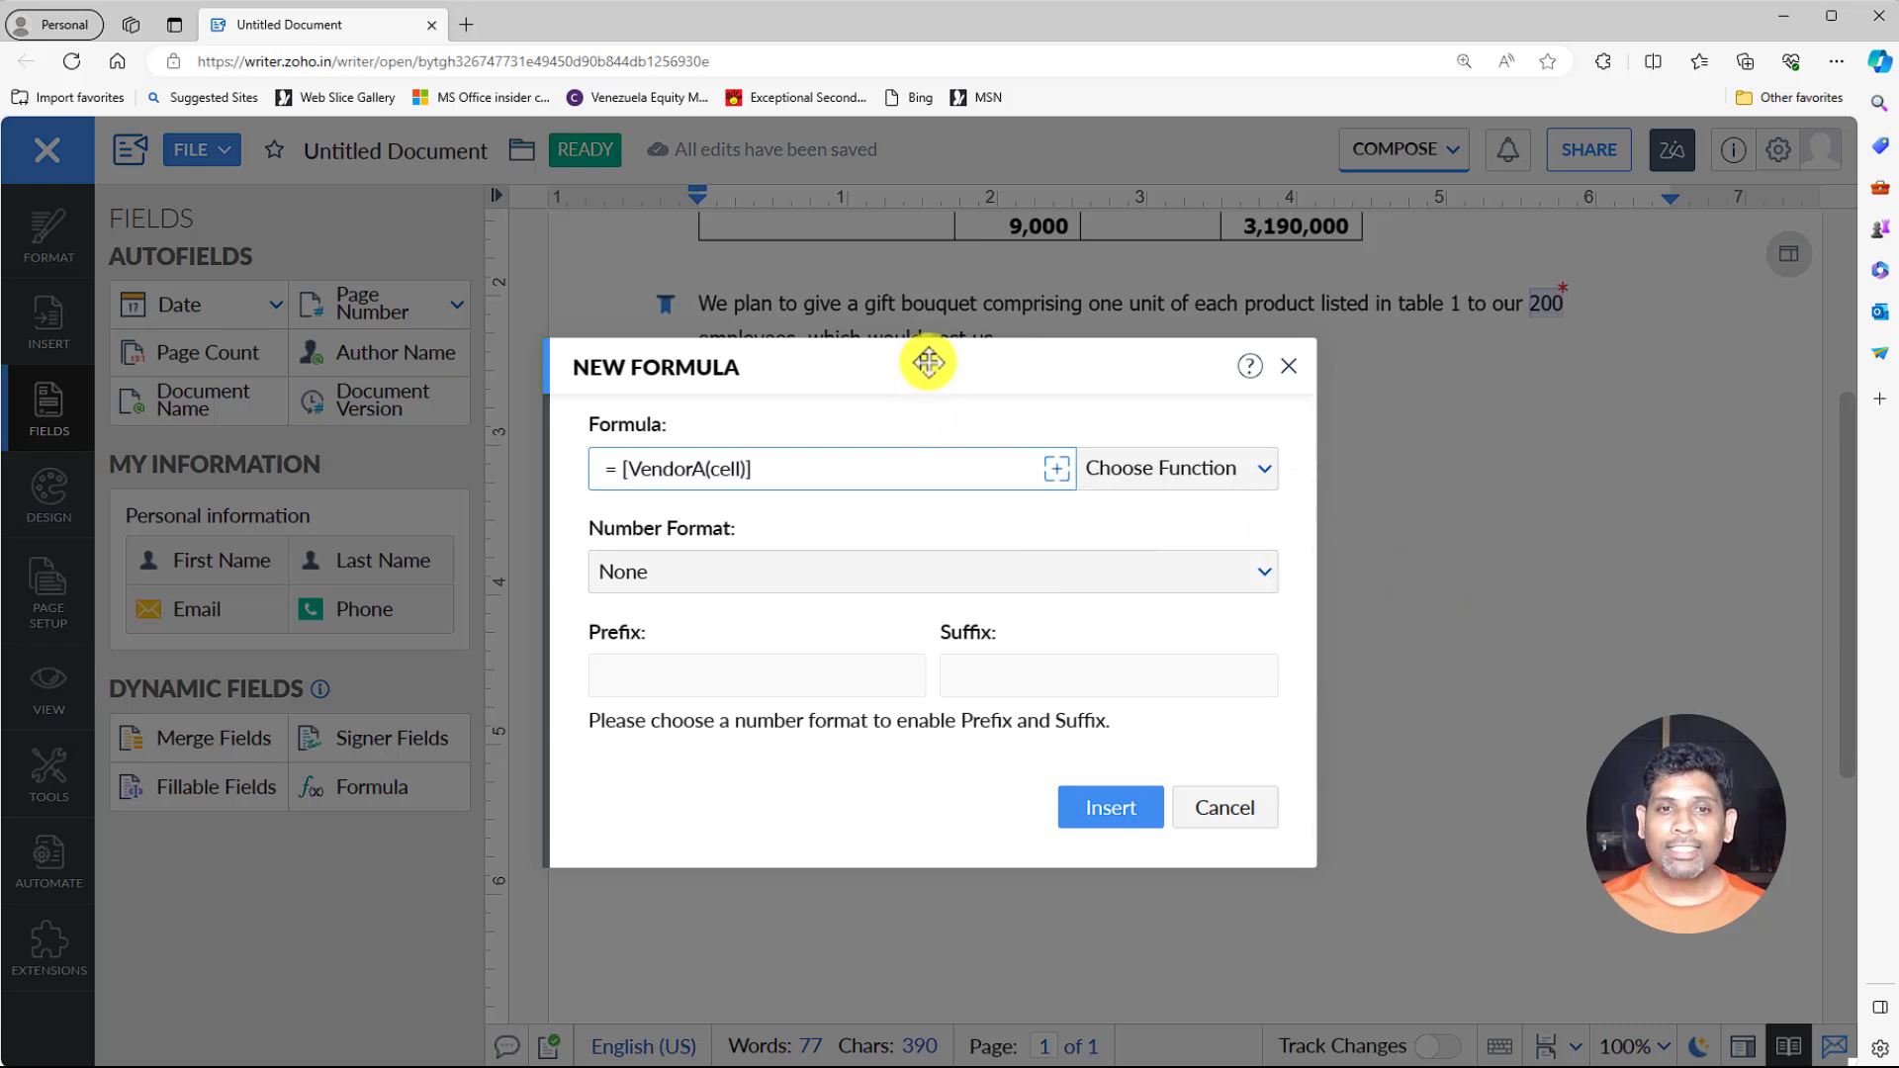
drag(927, 362, 1023, 555)
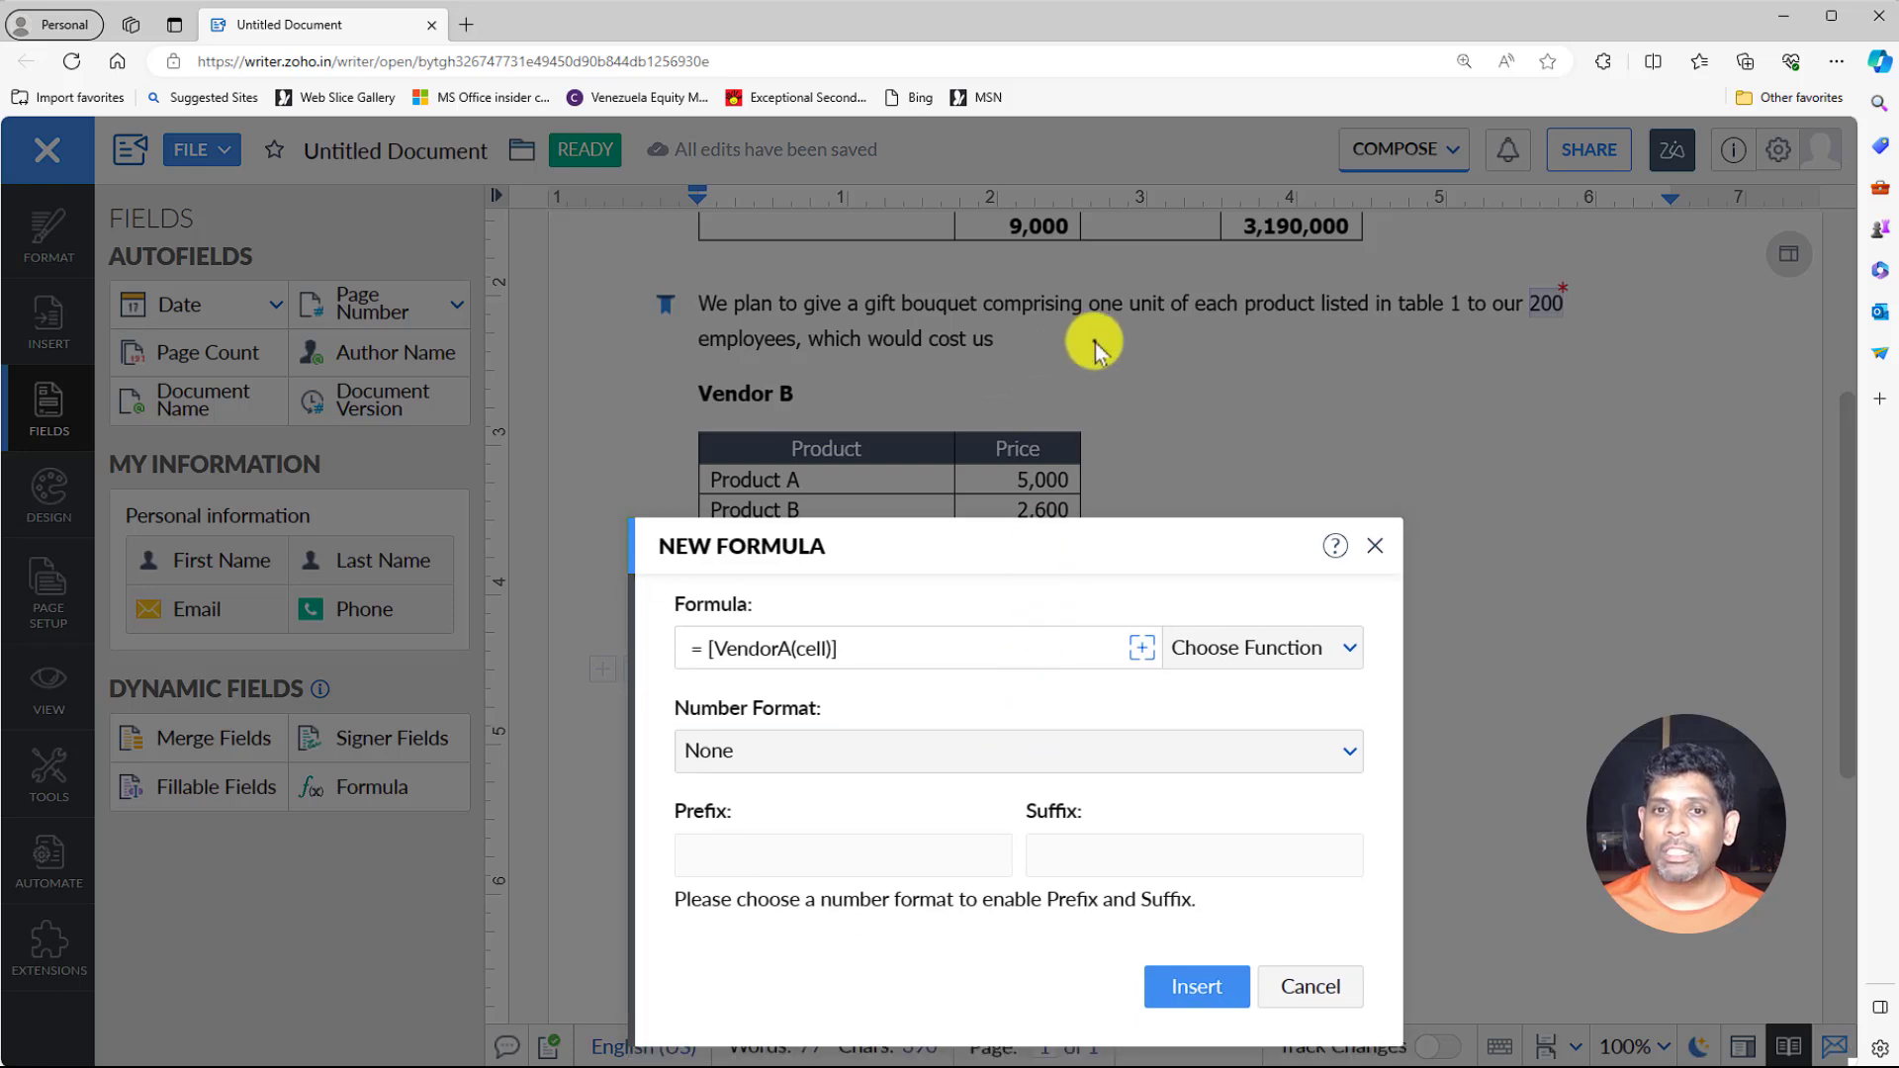
click(820, 644)
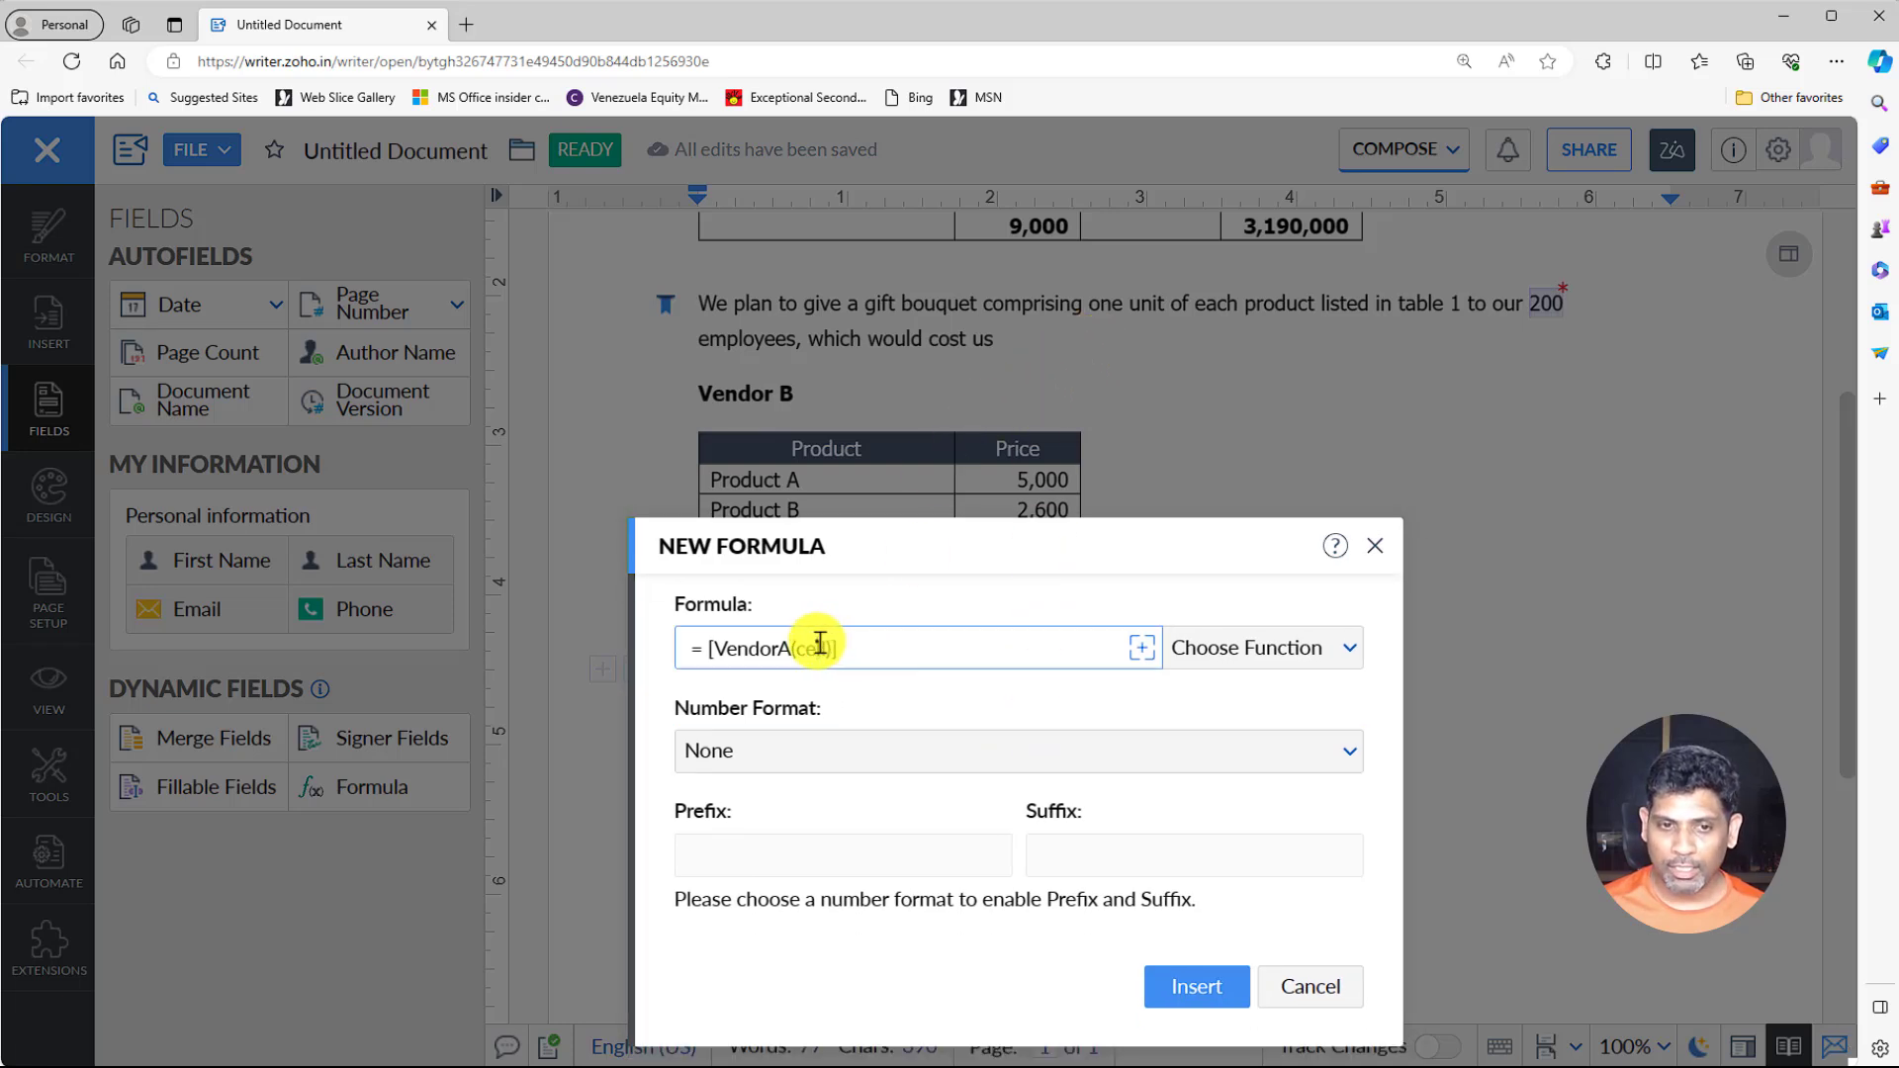
drag(820, 645, 806, 646)
key(BackSpace)
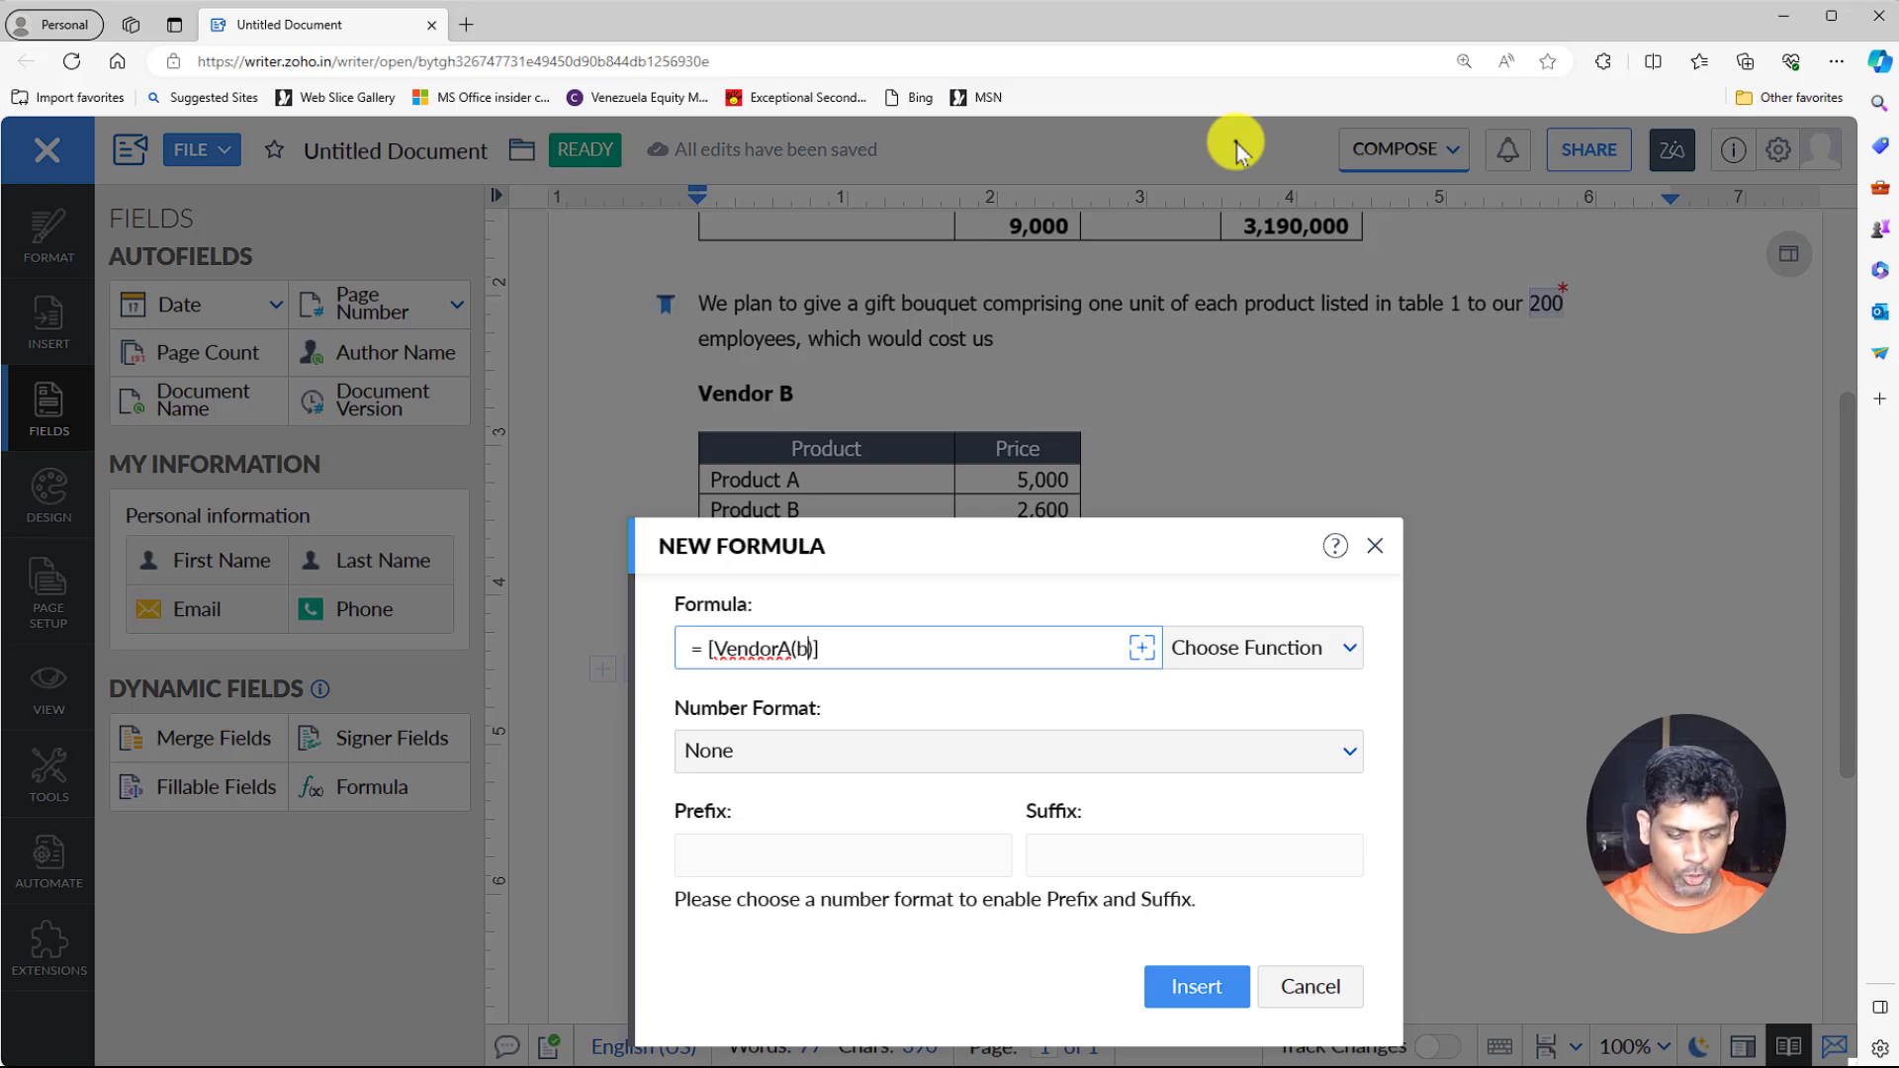
text(5)
click(888, 648)
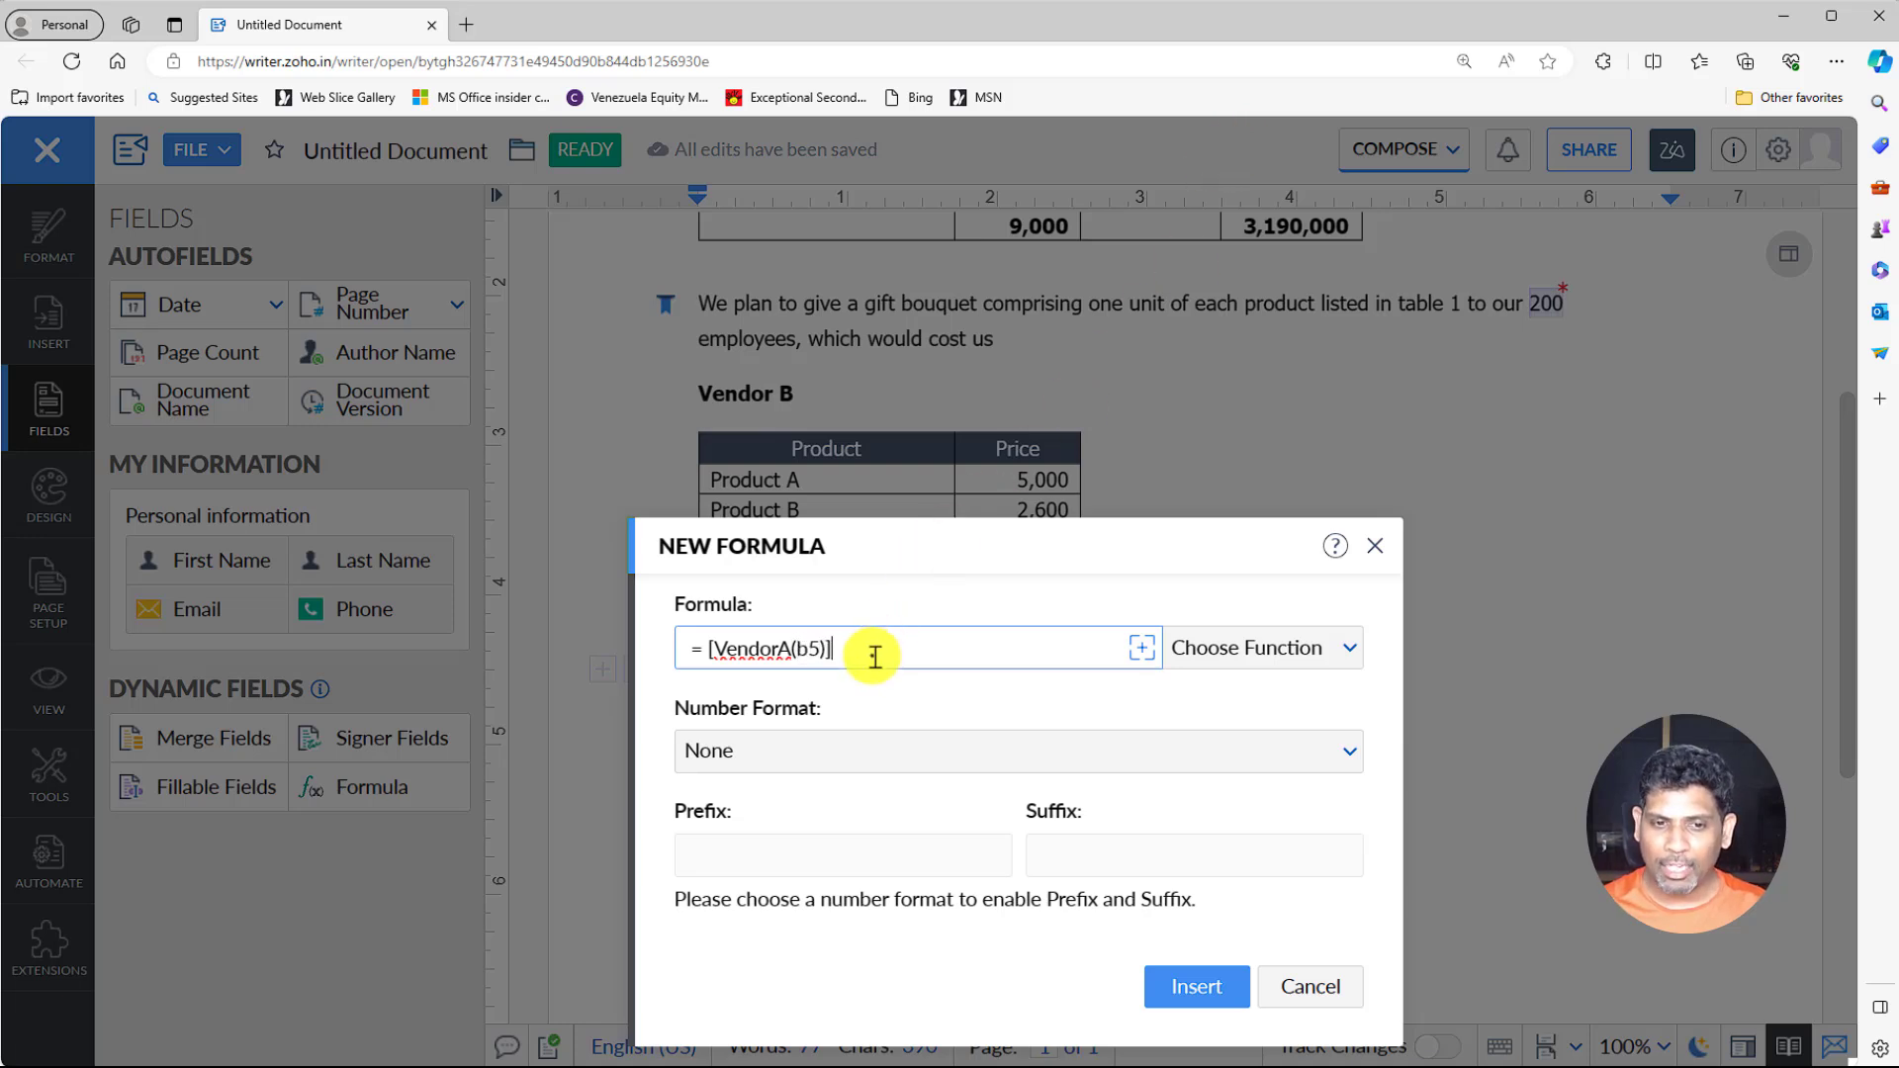
Subtract cell b5 of VendorB in the formula, and insert the field = [VendorA(b5)] - [VendorB(b5)].
text(-)
click(1139, 649)
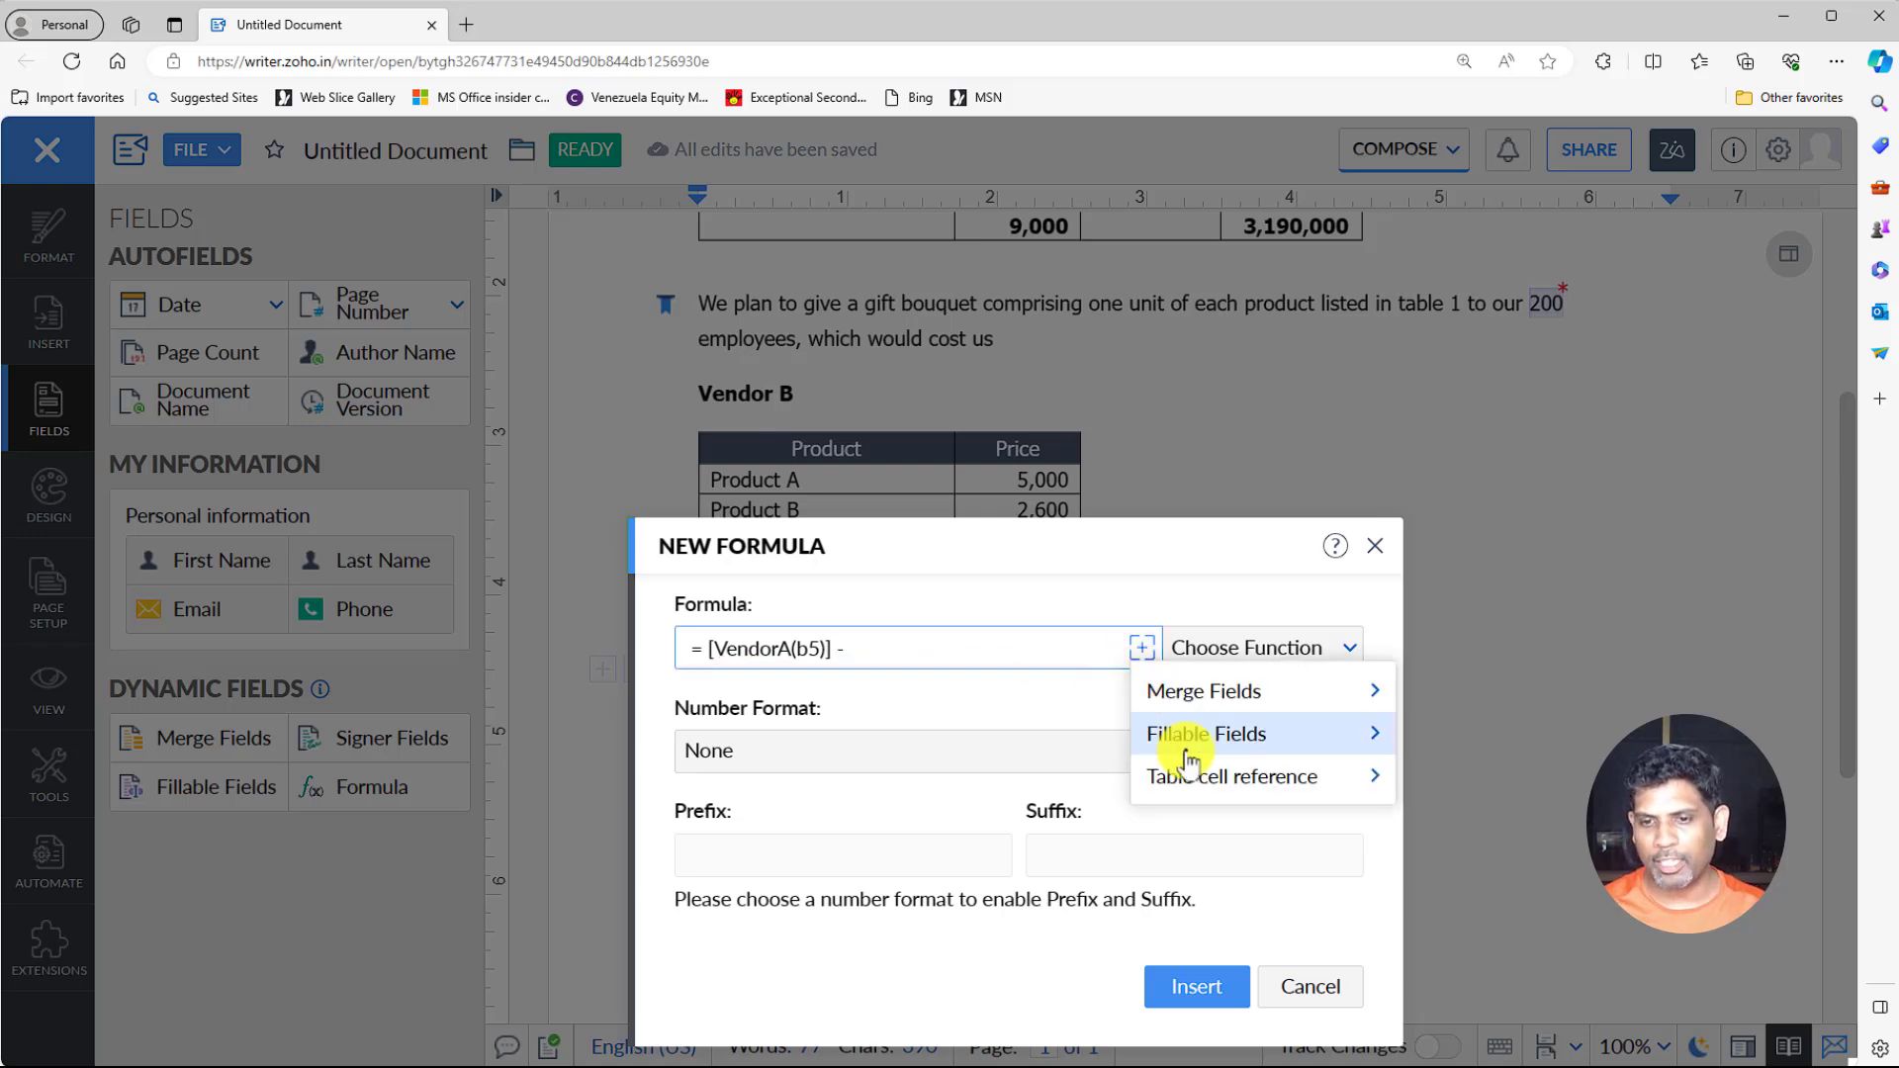
mouse_move(1315, 779)
click(1544, 820)
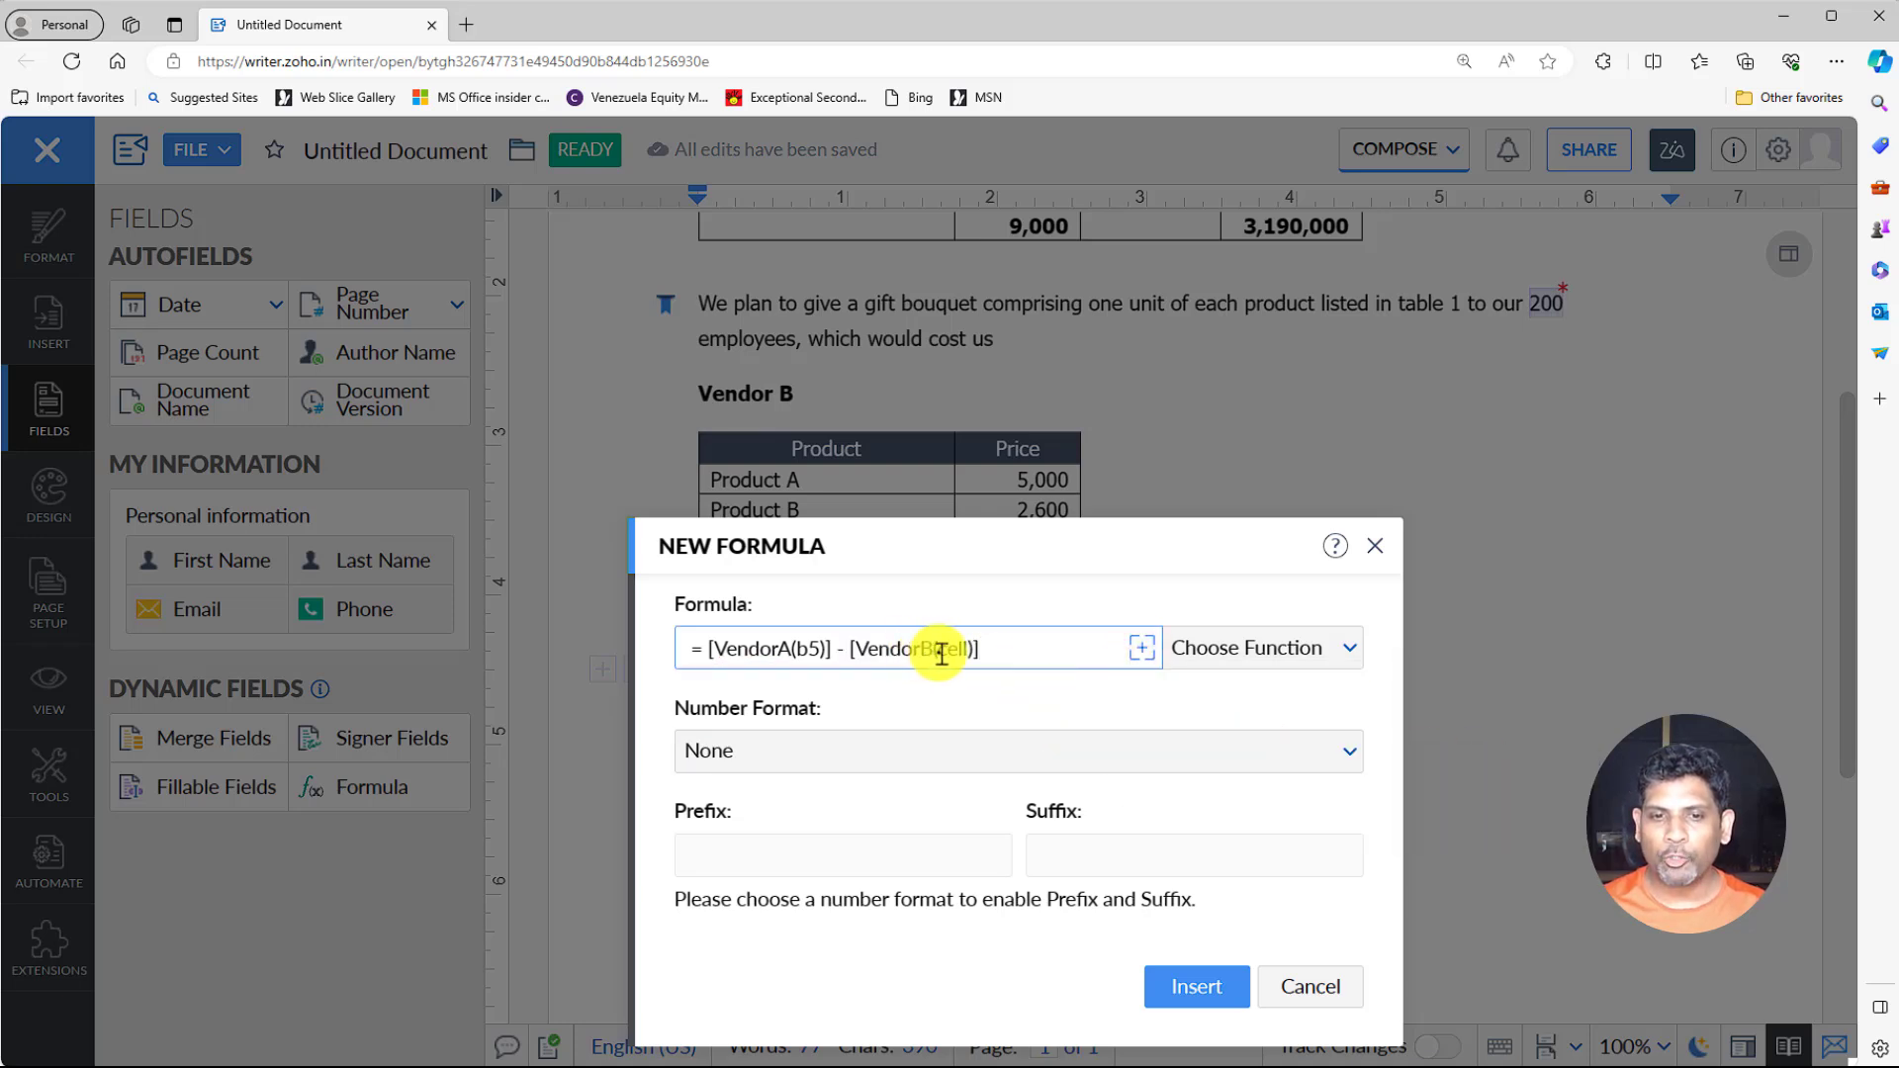
drag(938, 653, 969, 648)
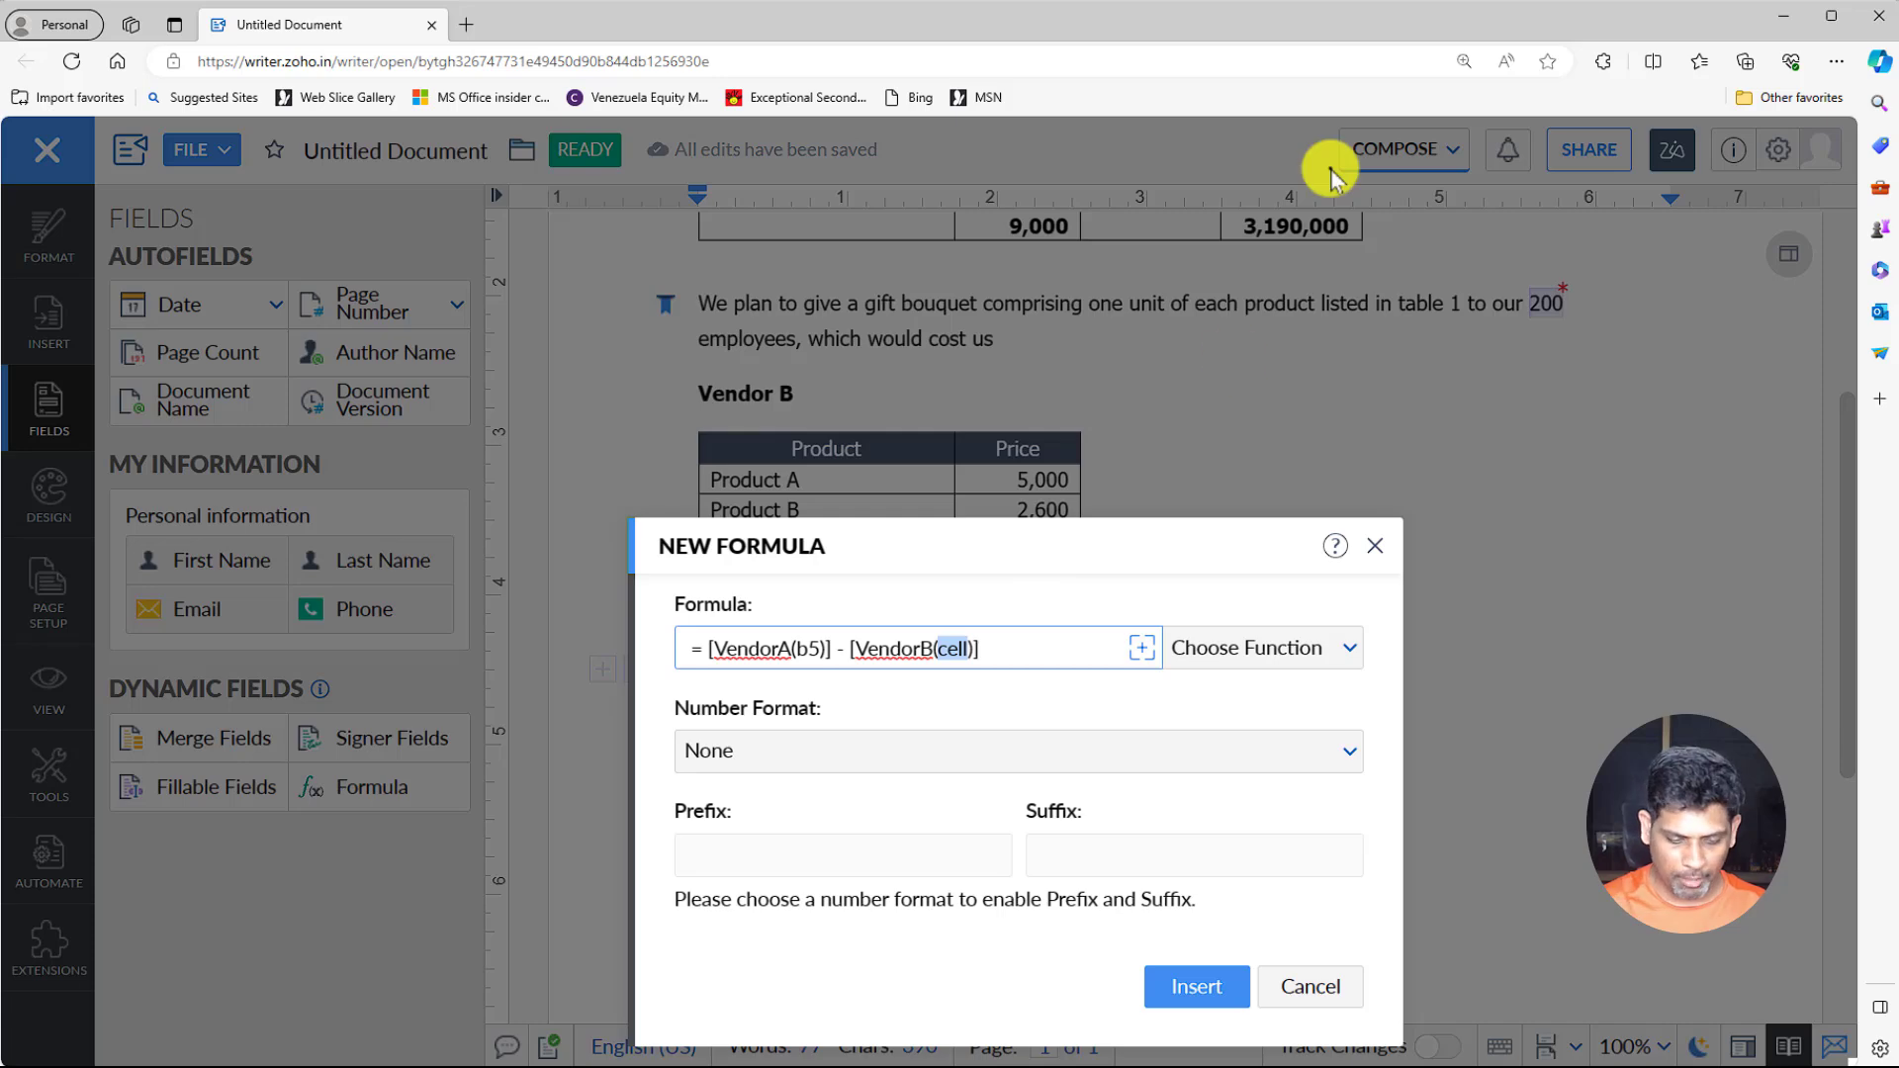
text(b5)
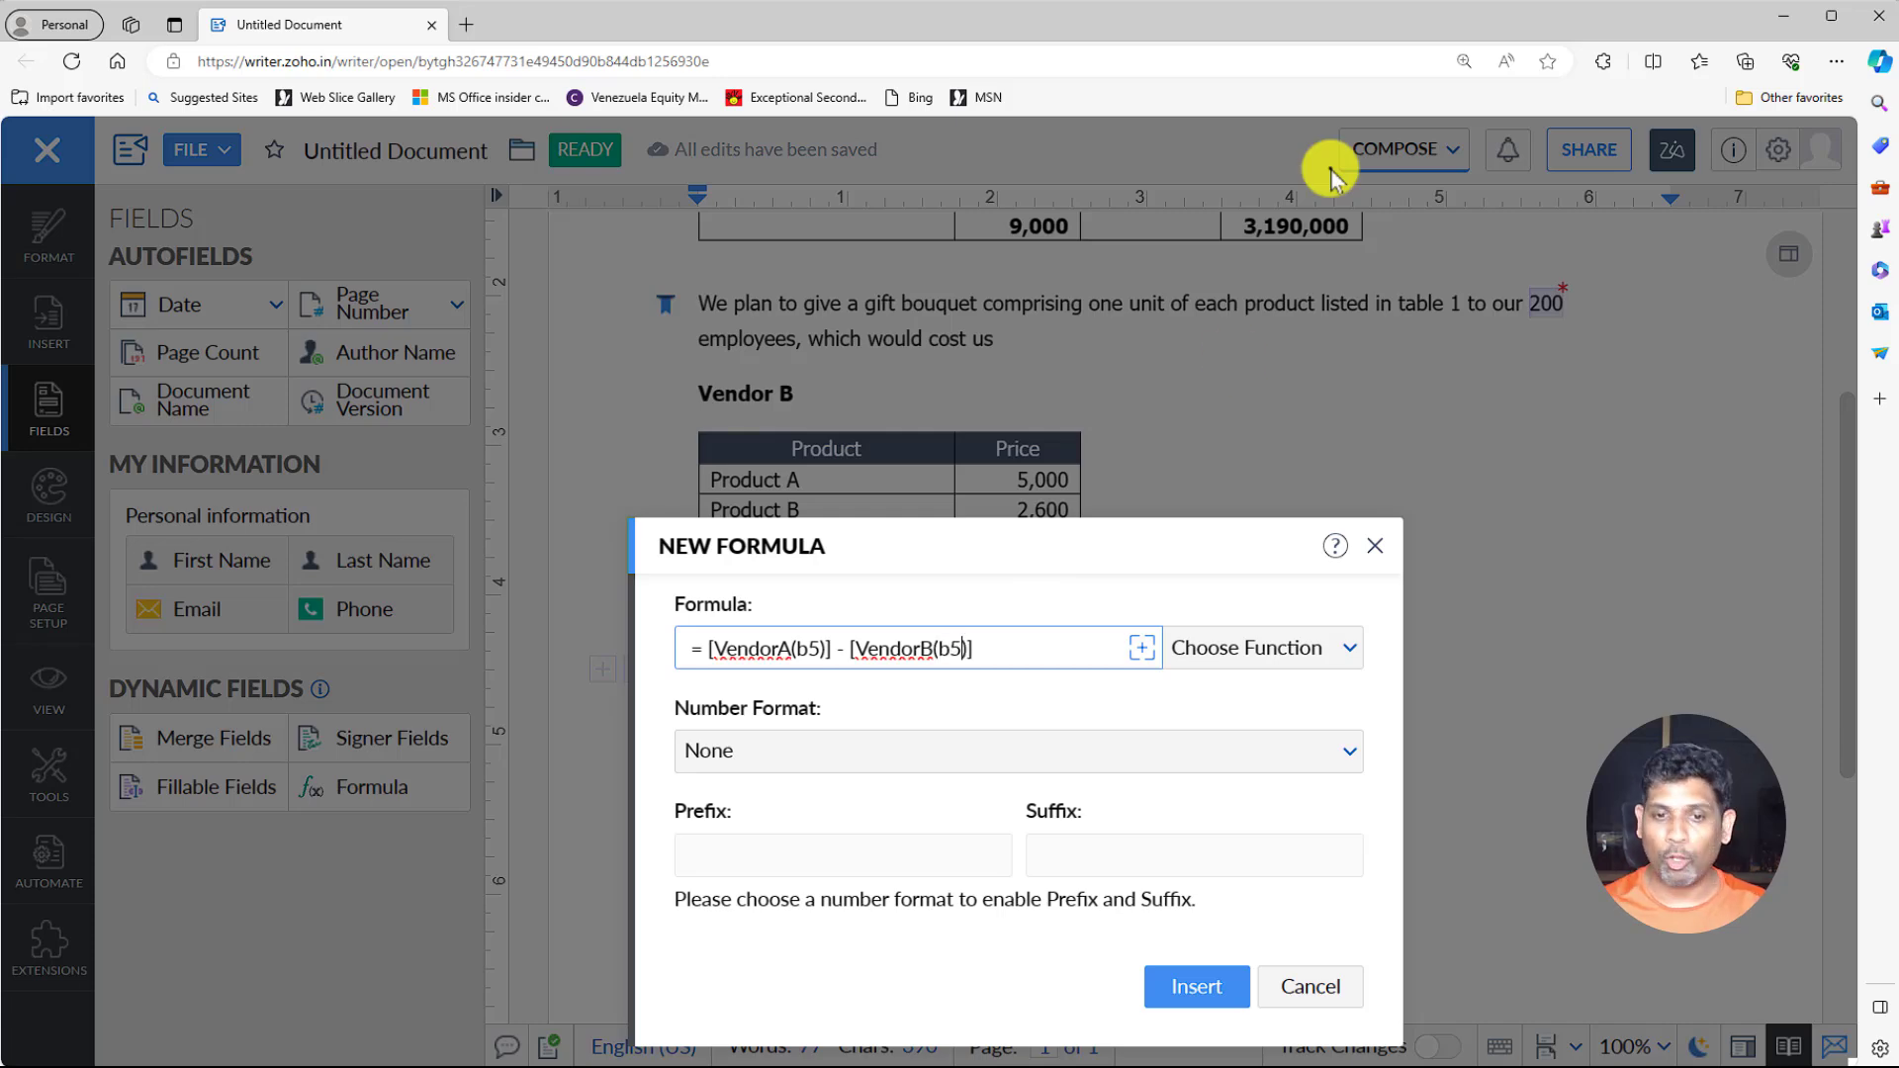
click(1201, 984)
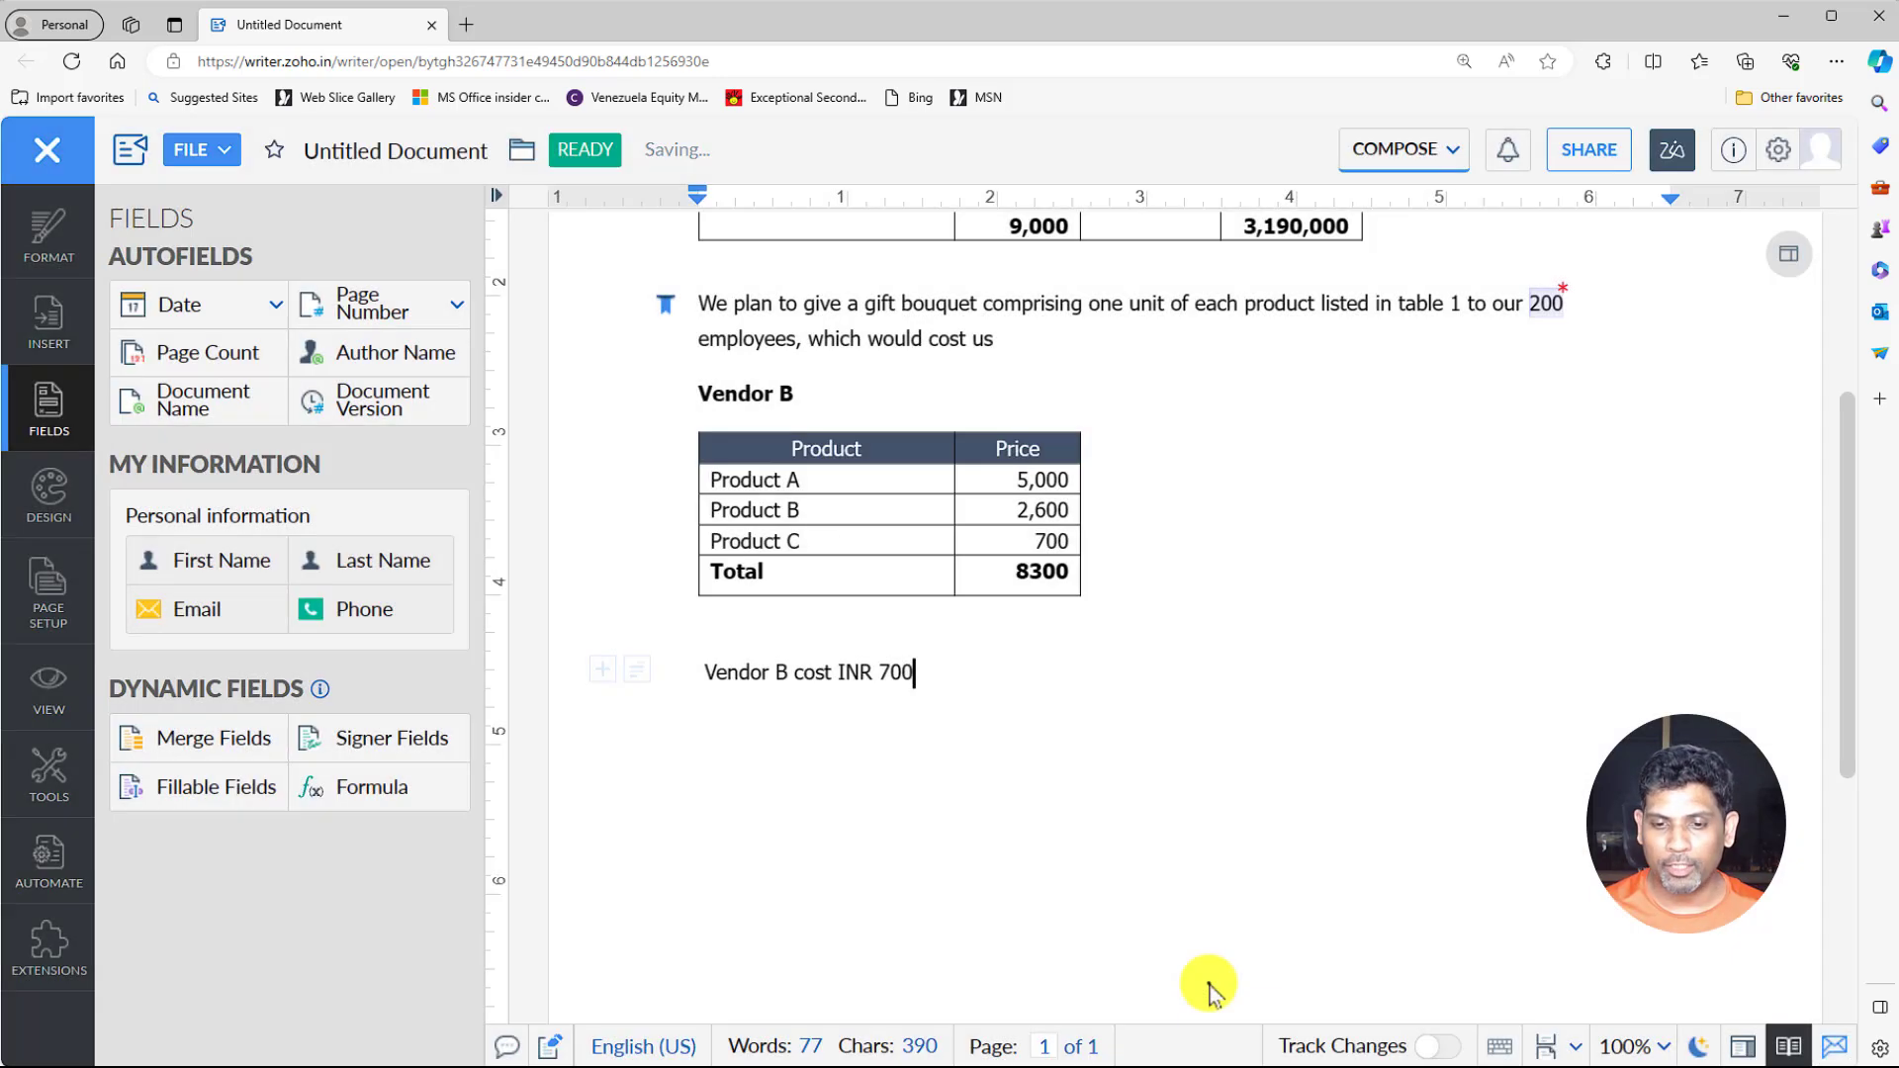
Check the formula behind the amount after "Vendor B cost INR", and add the word LESS after the amount.
click(890, 679)
scroll(1093, 445, up, 1)
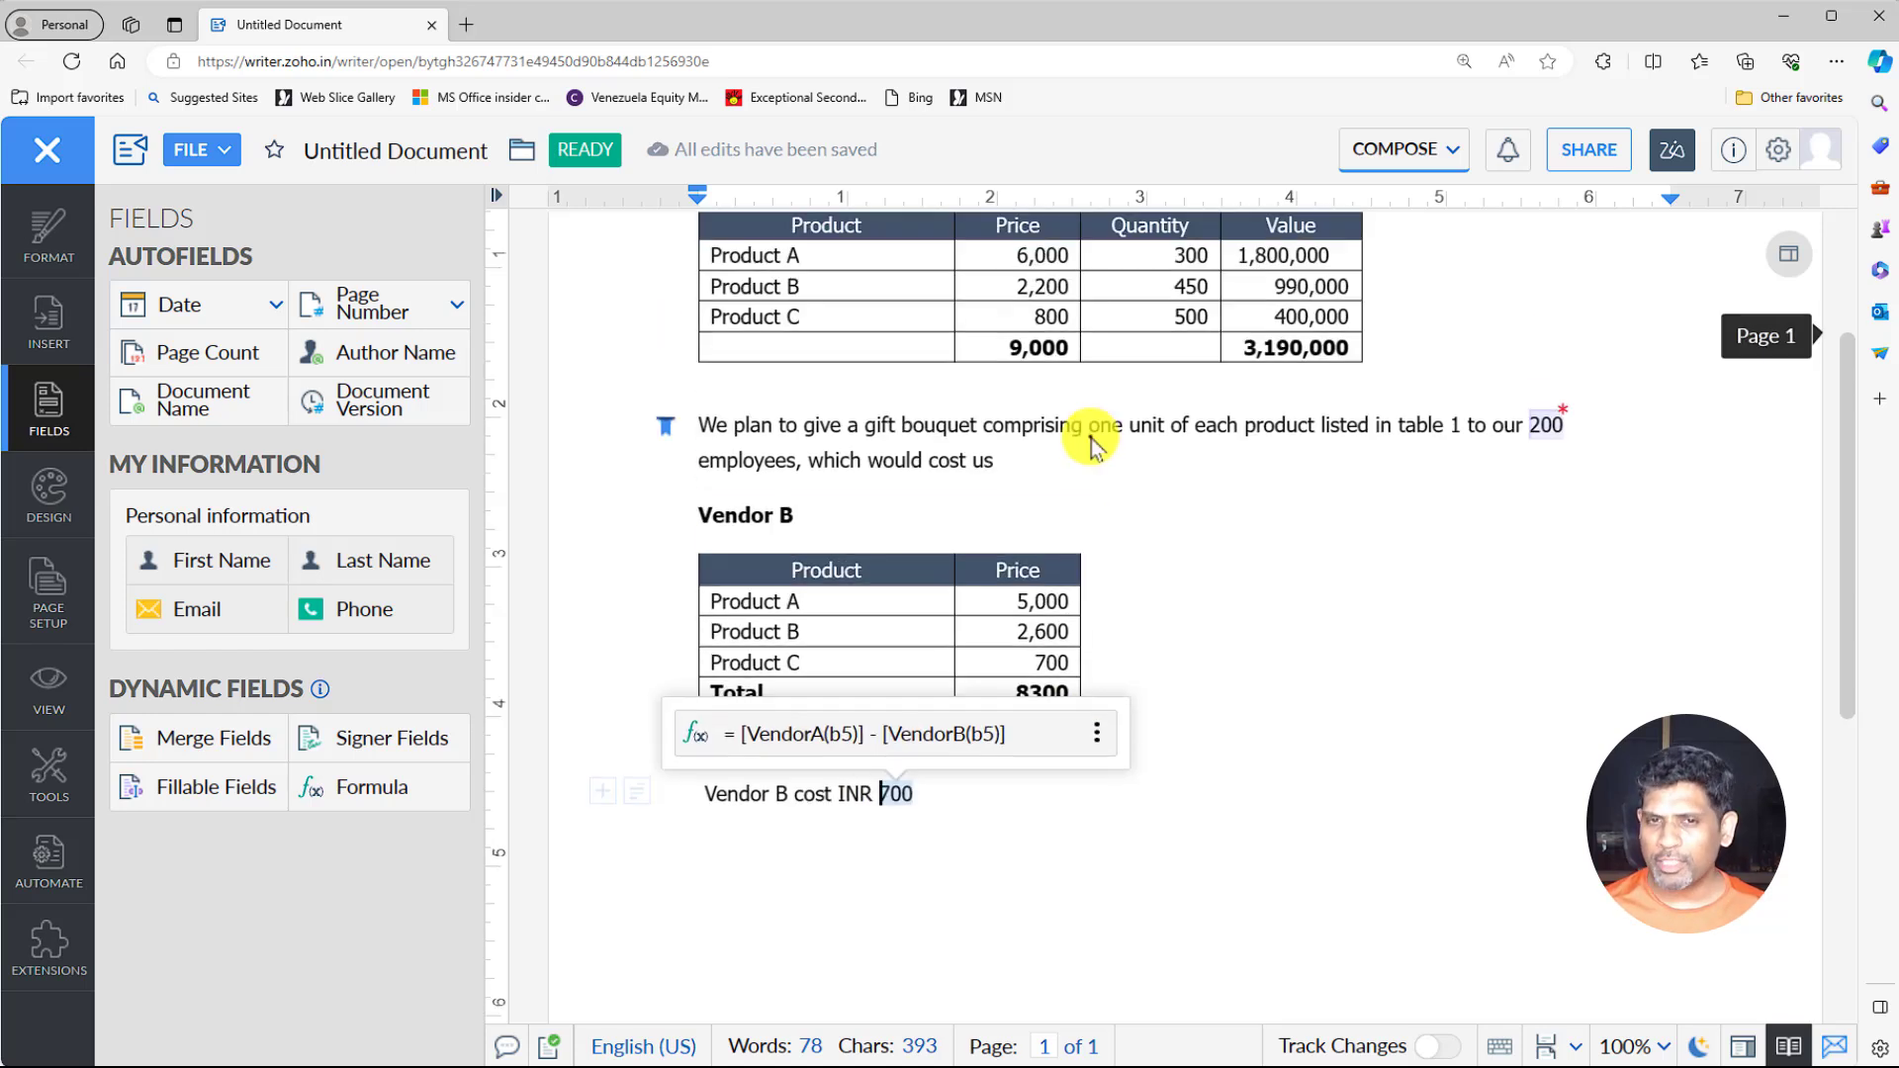
click(954, 797)
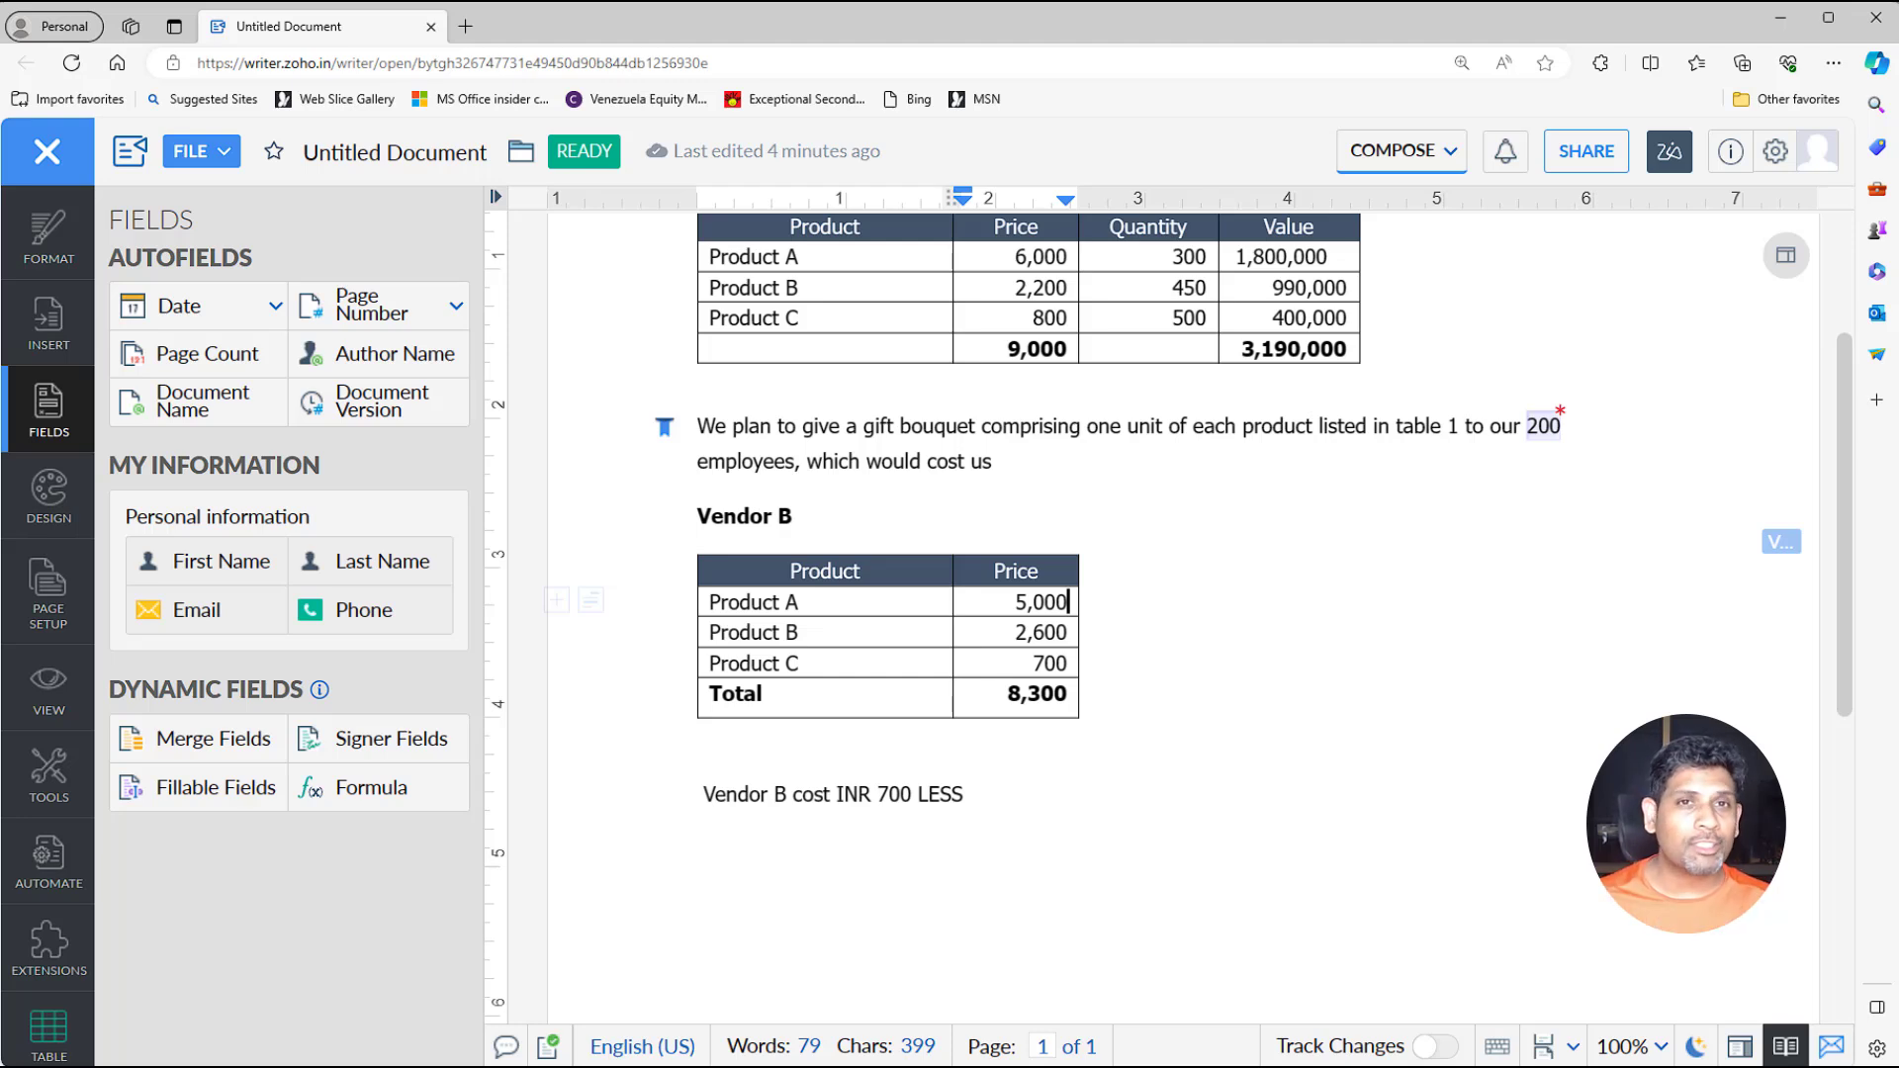
Review the functions available for a new formula field, and leave without inserting a formula.
click(394, 794)
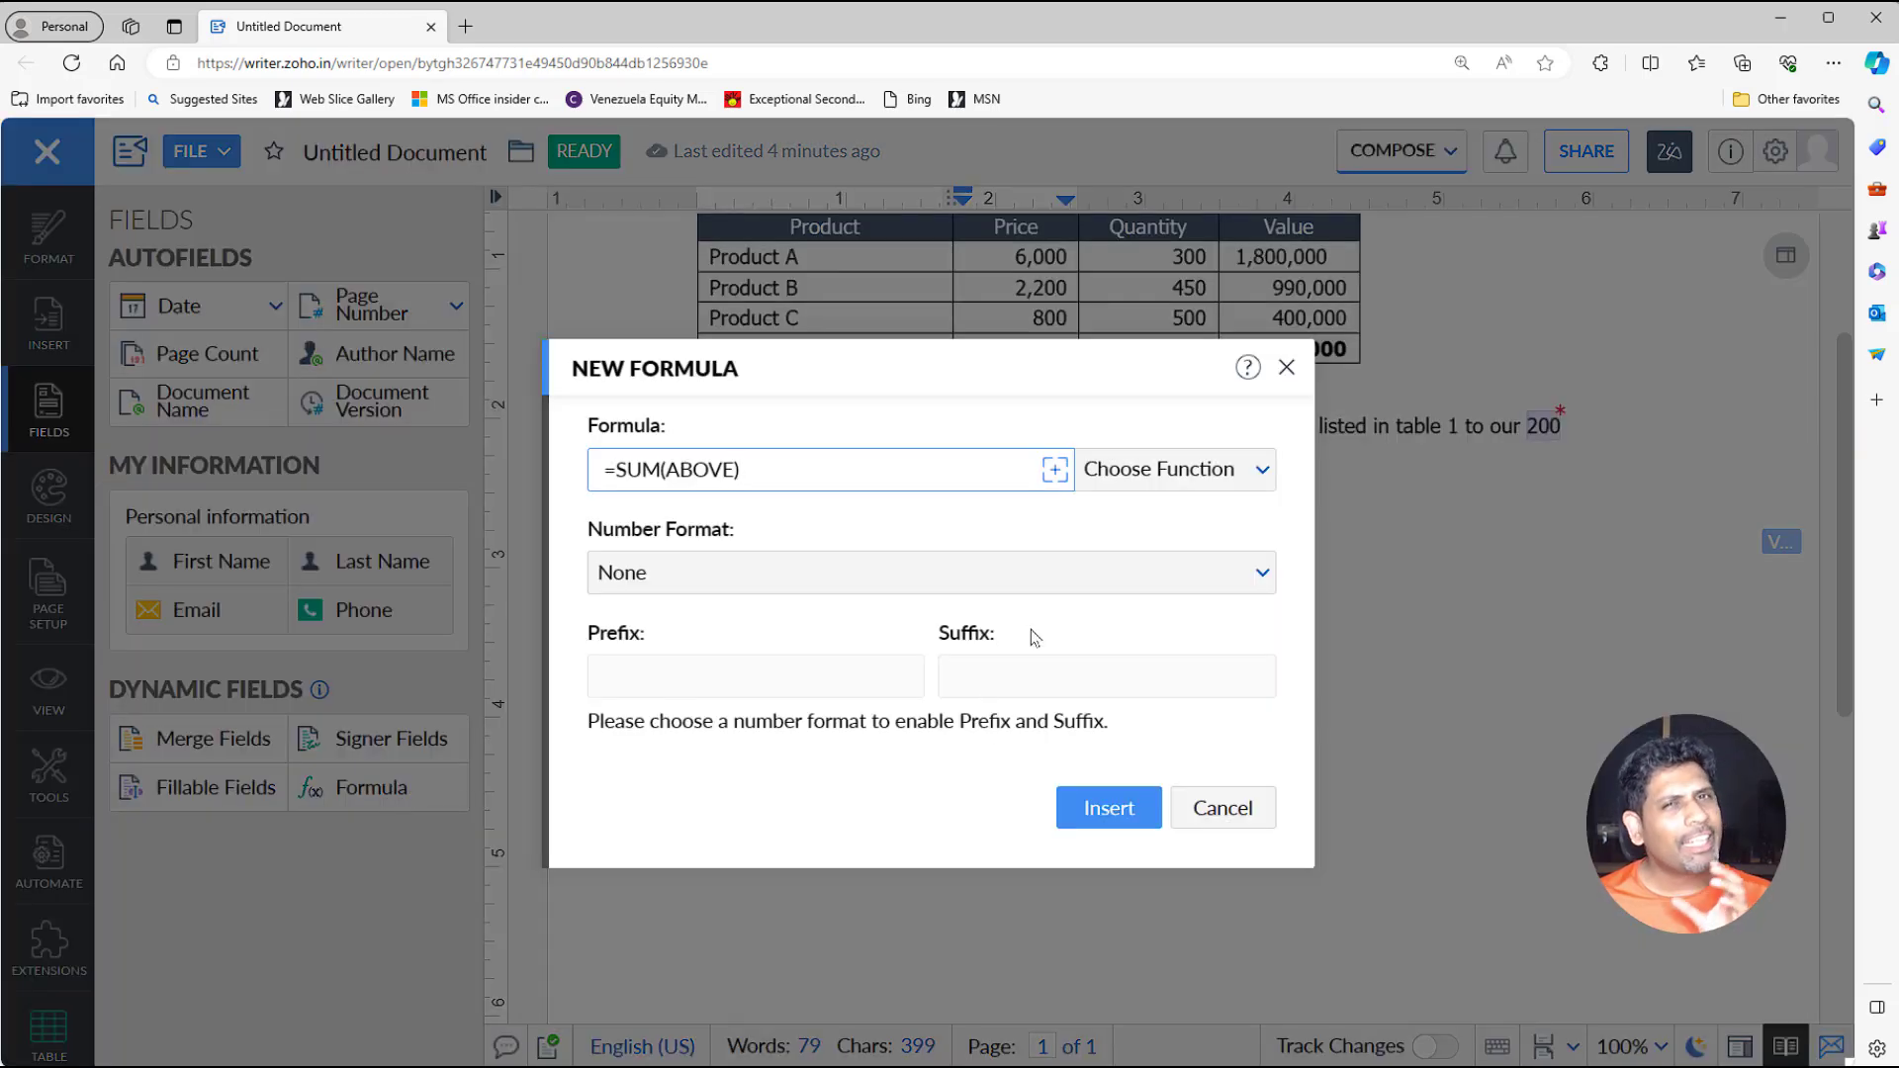
click(1152, 480)
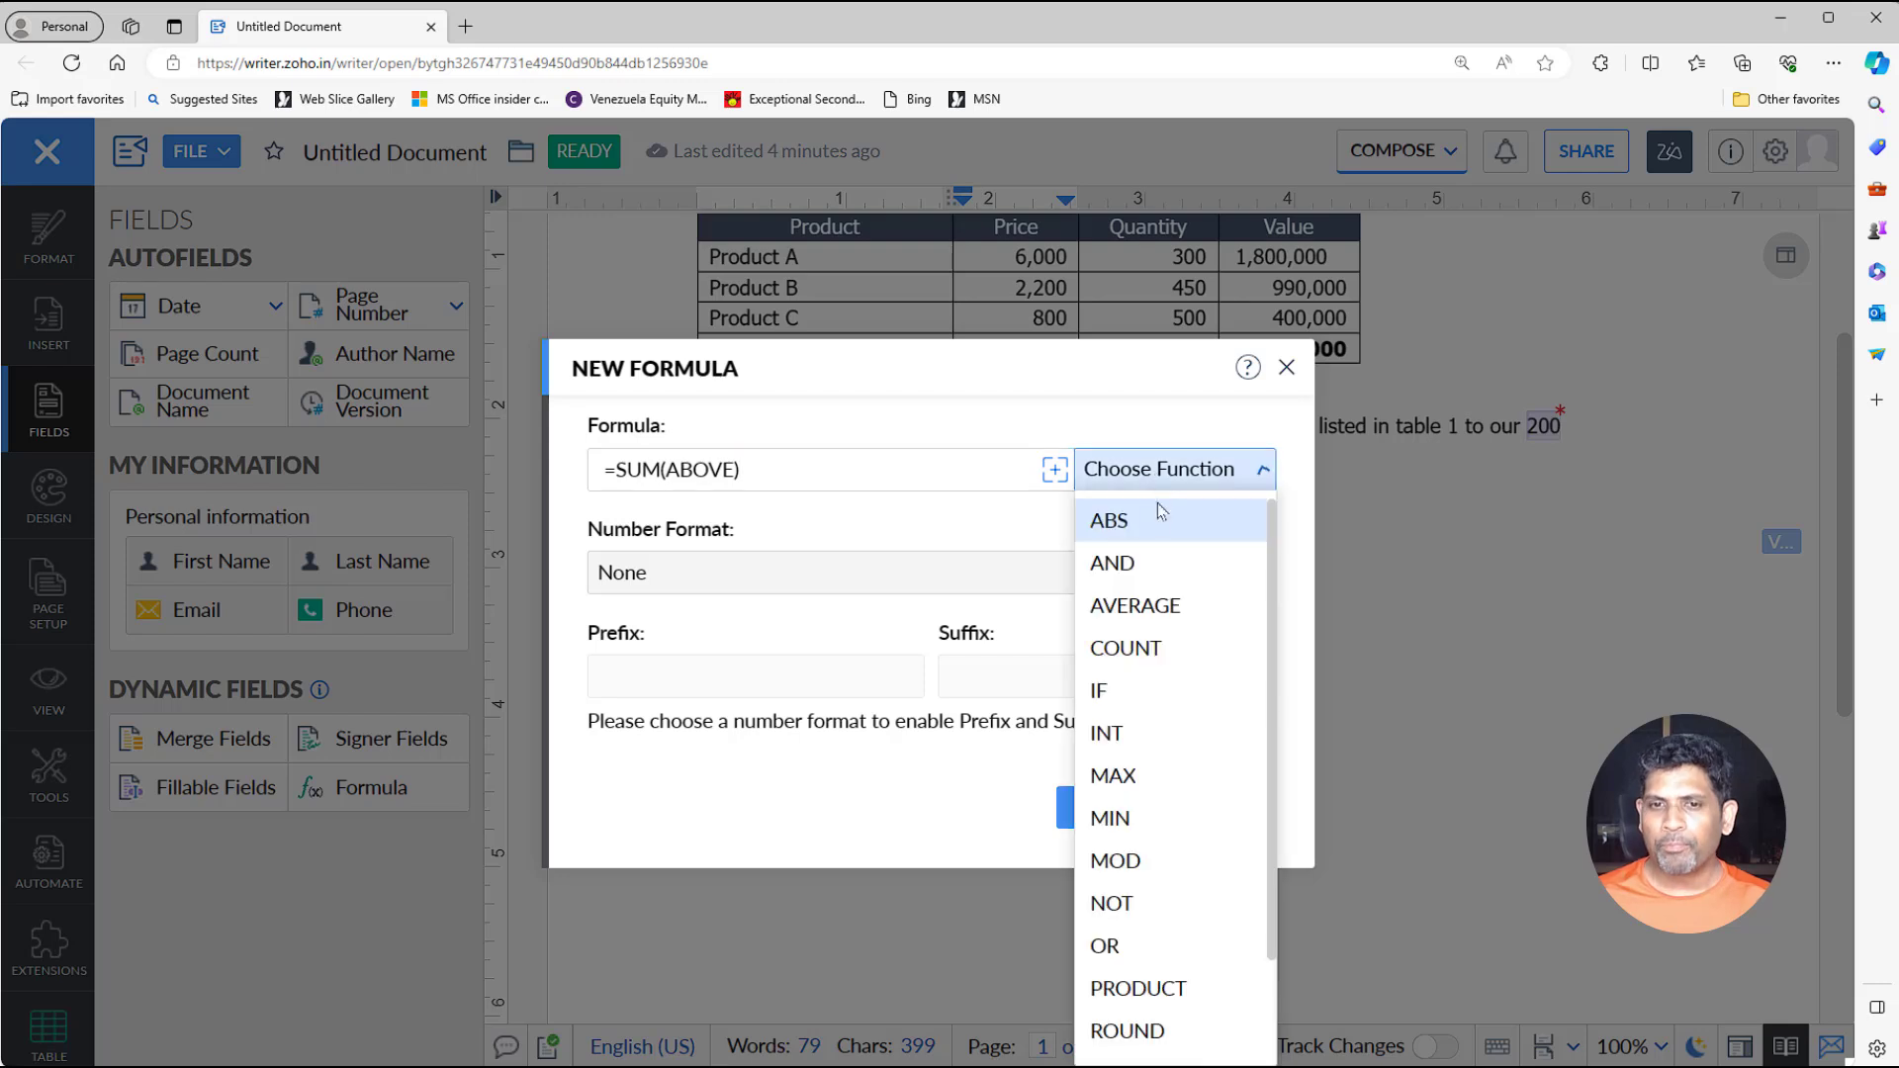
scroll(1135, 727, down, 1)
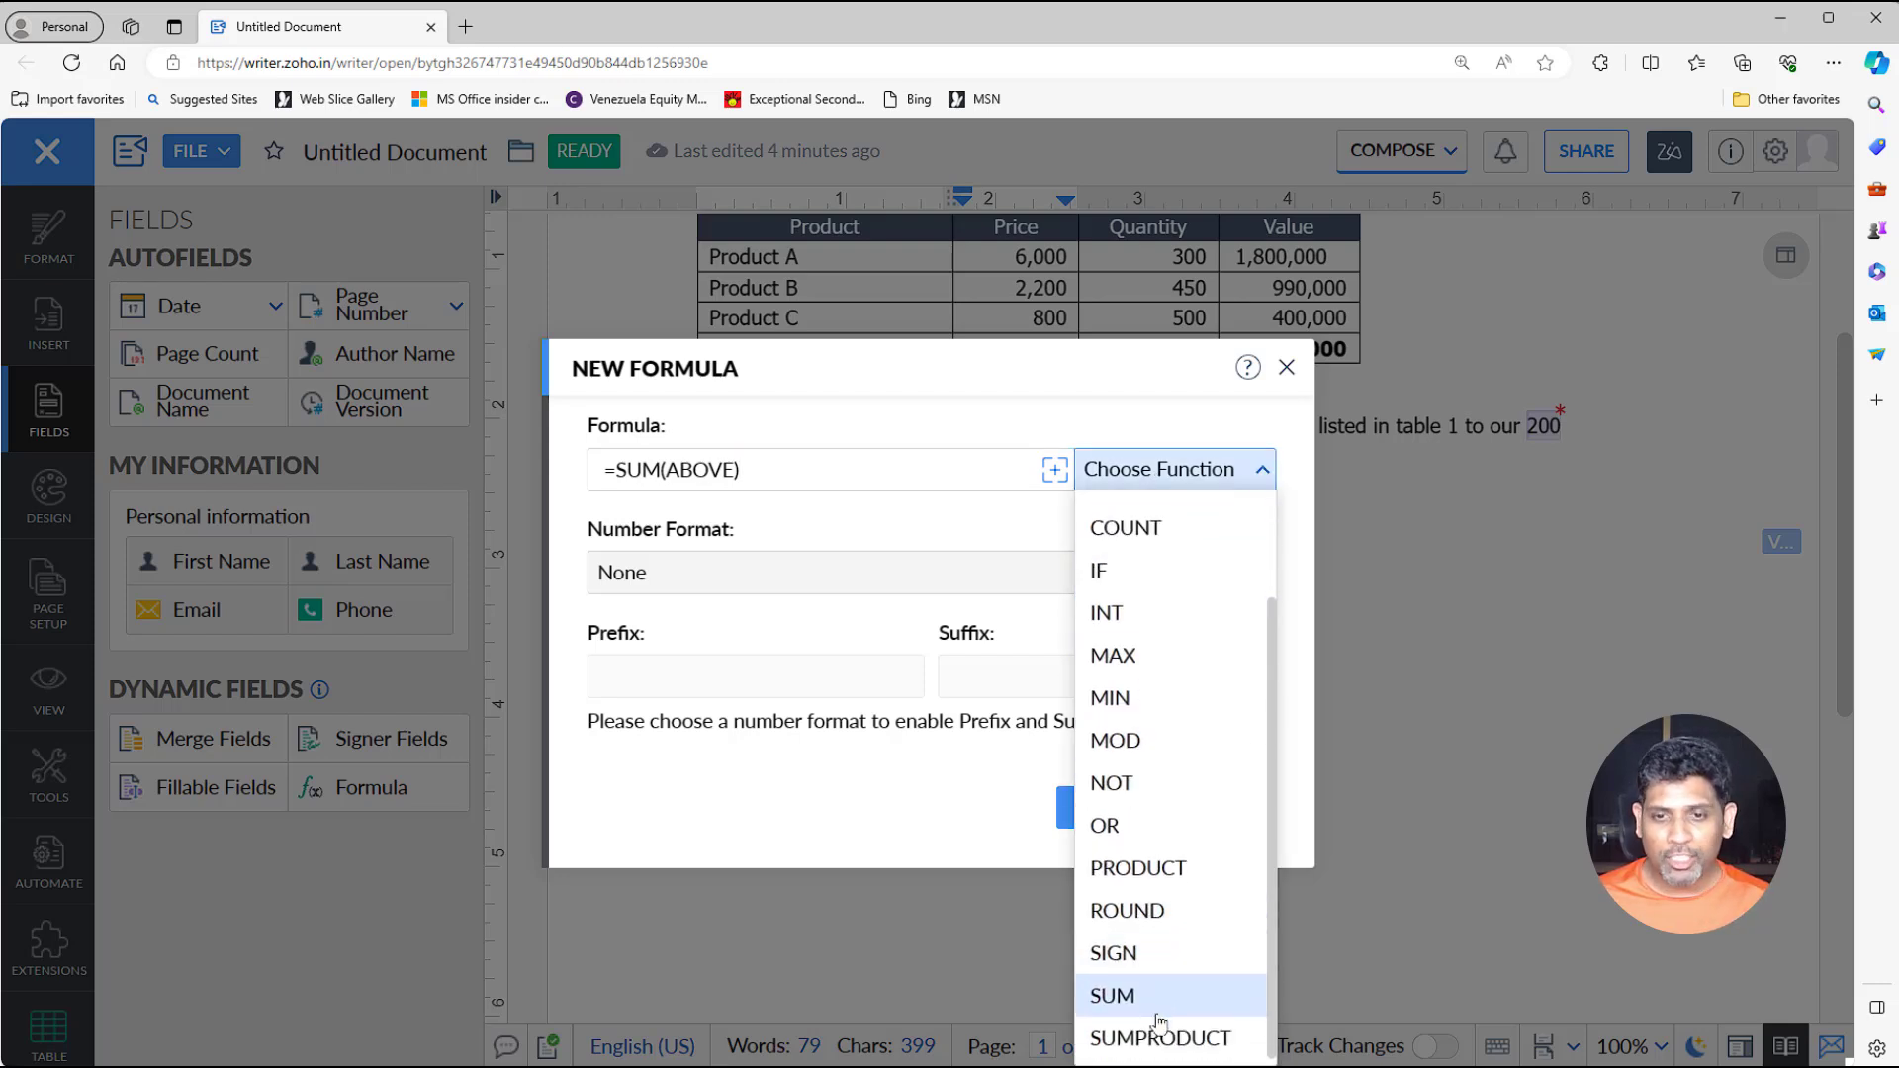
scroll(1128, 1009, up, 2)
scroll(1197, 915, down, 2)
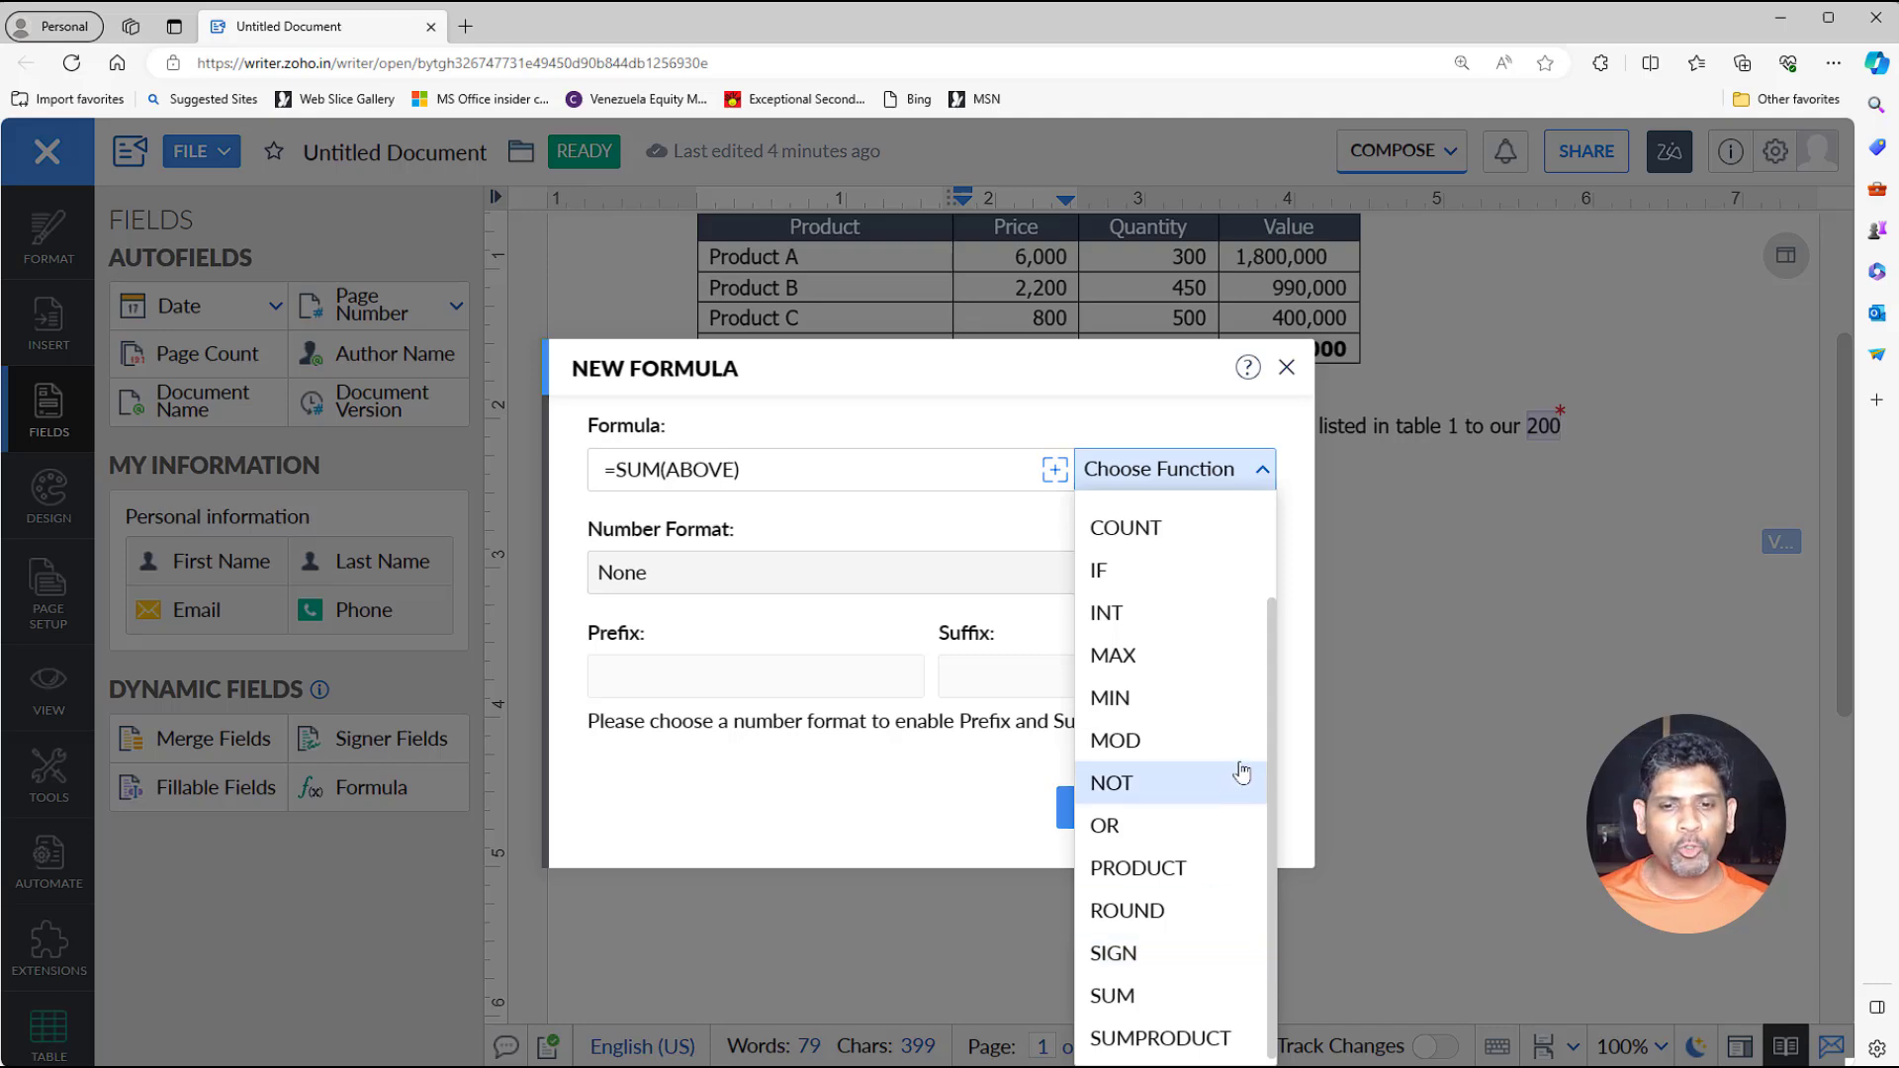
click(1302, 743)
click(1263, 823)
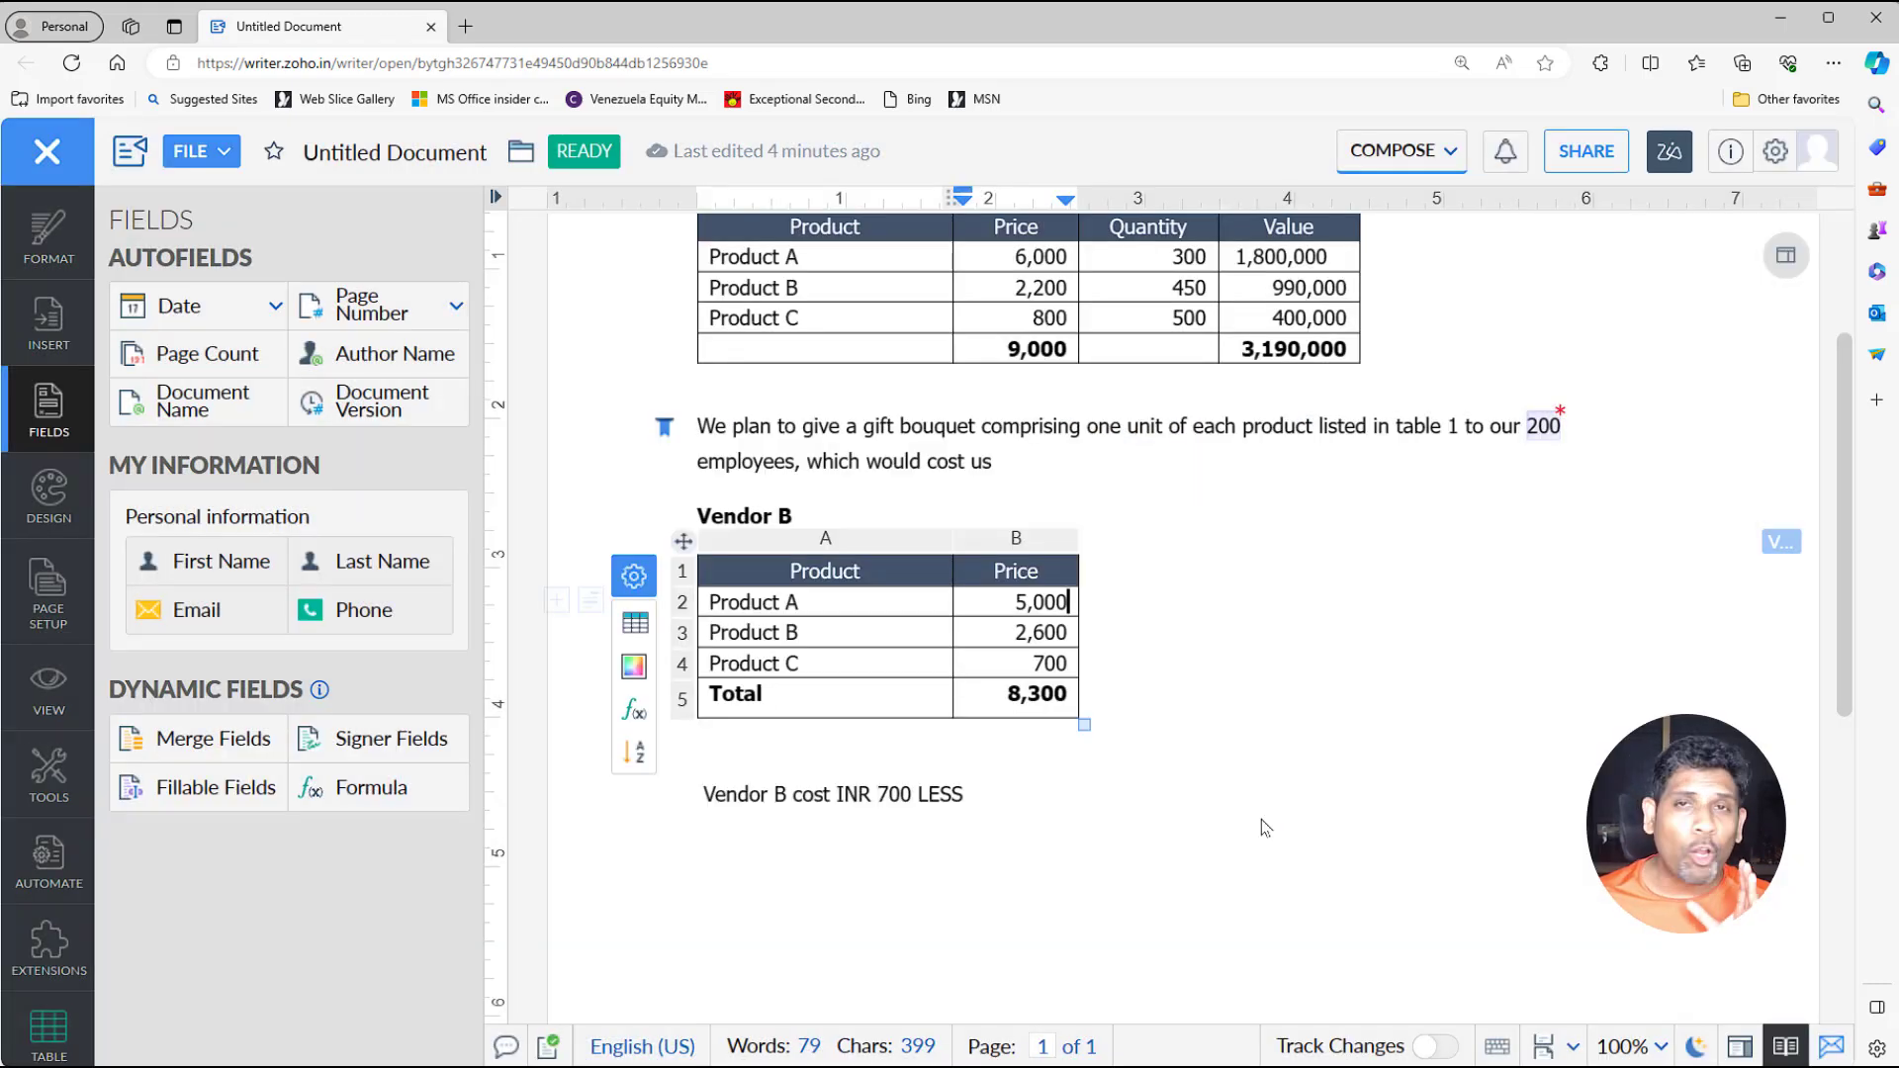